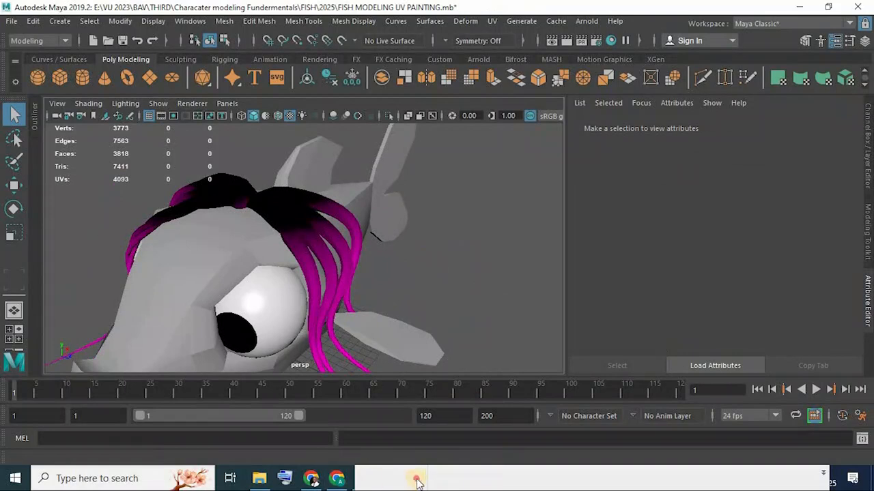
Step: Bring up the PowerPoint slide with the U and V diagram and compare it with the fish model
{"action": "left_click", "coordinate": [414, 479]}
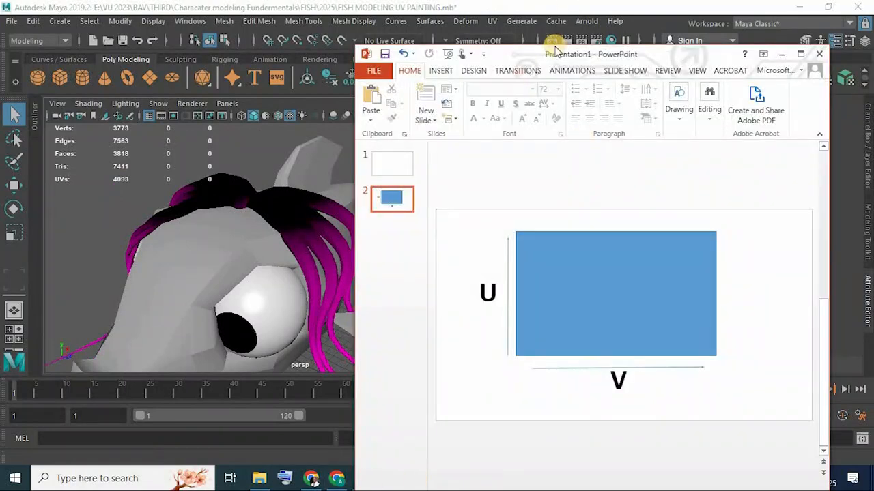
{"action": "left_click_drag", "start_coordinate": [558, 41], "coordinate": [557, 73]}
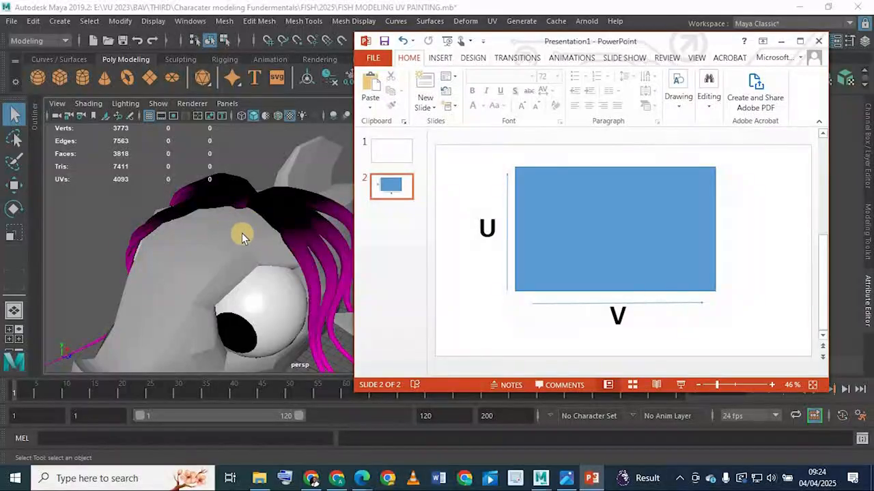
{"action": "left_click_drag", "start_coordinate": [210, 203], "coordinate": [355, 287], "text": "alt"}
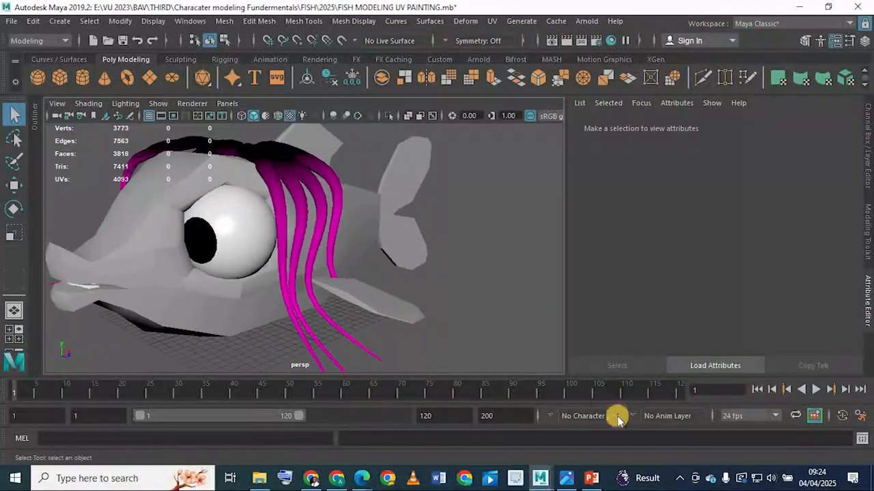
{"action": "left_click", "coordinate": [592, 479]}
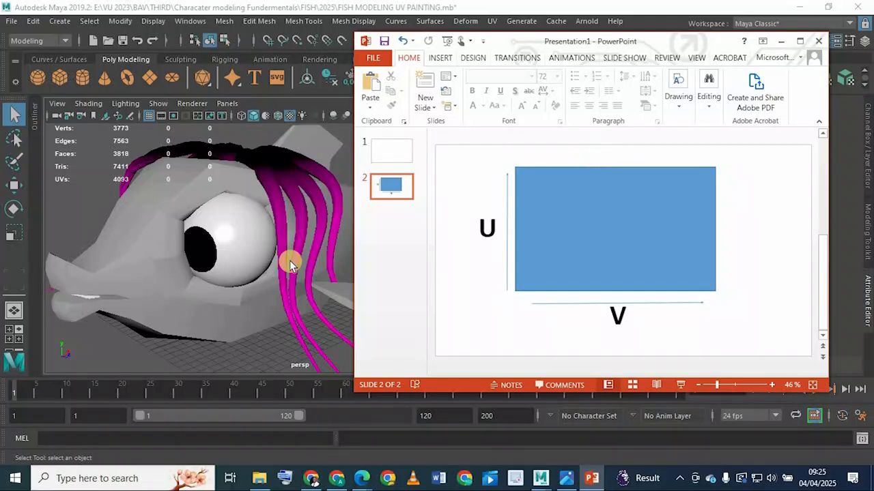
Step: View the fish reference image in a smaller window beside the UV slide, and minimize it after viewing
{"action": "left_click", "coordinate": [566, 478]}
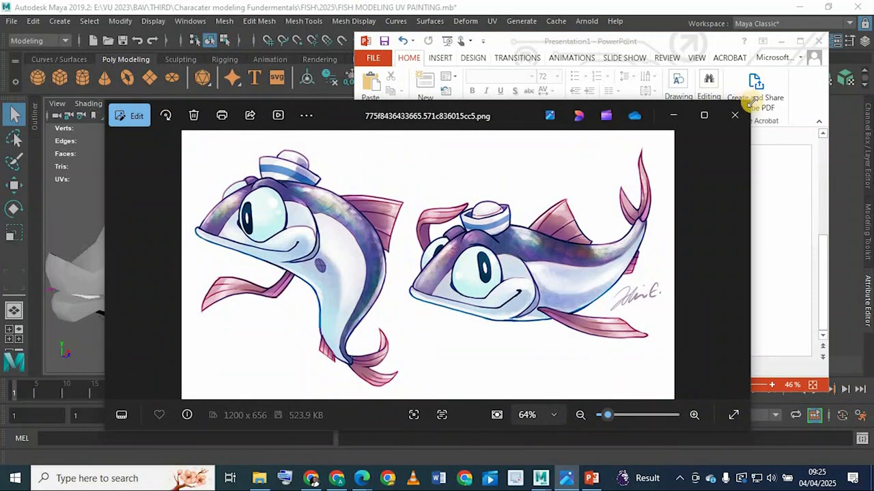
{"action": "left_click_drag", "start_coordinate": [751, 102], "coordinate": [311, 122]}
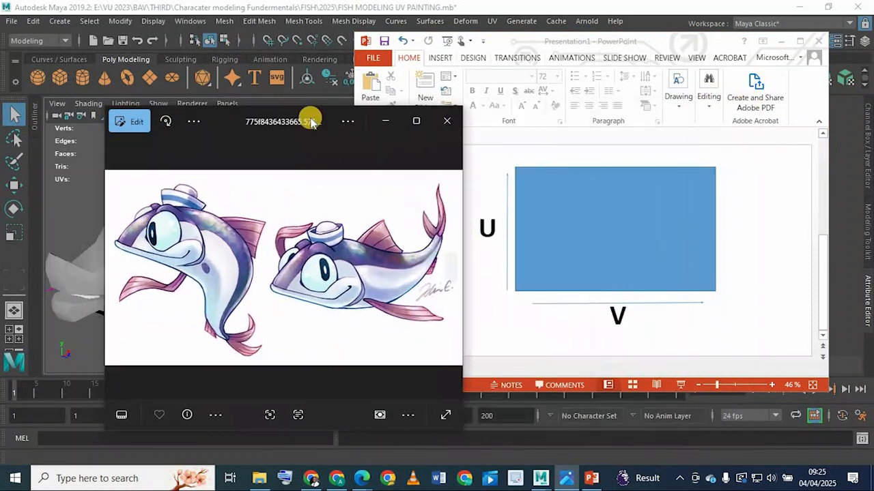
{"action": "left_click_drag", "start_coordinate": [400, 189], "coordinate": [395, 244]}
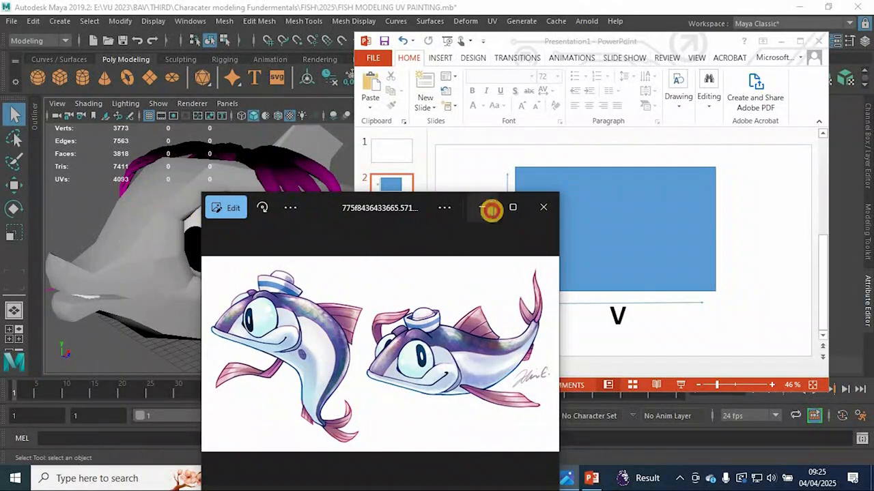
{"action": "left_click", "coordinate": [482, 208]}
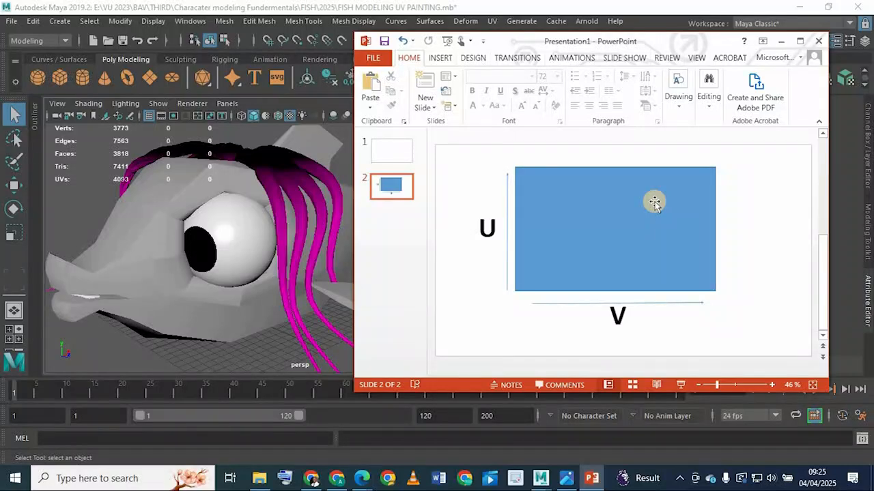
Step: Switch to Chrome to examine the goat and goat hide image results, and return to the fish model in Maya
{"action": "left_click", "coordinate": [306, 479]}
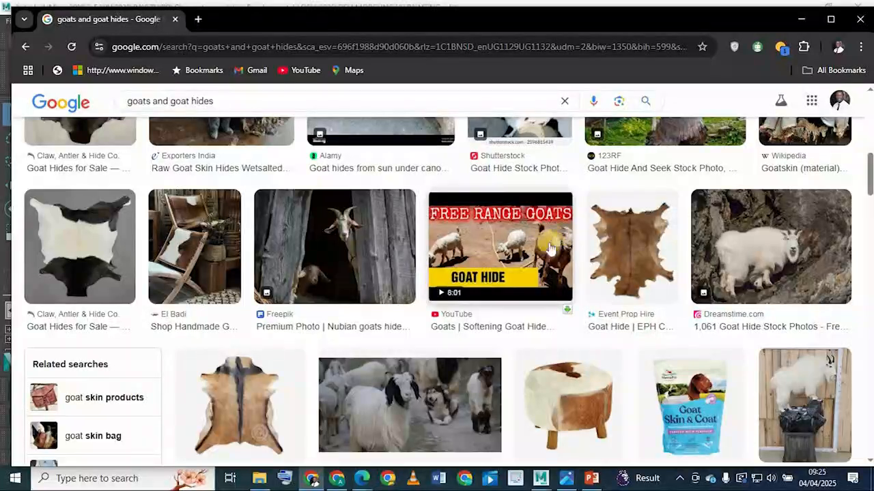
{"action": "scroll", "coordinate": [396, 216], "scroll_direction": "down", "scroll_amount": 5}
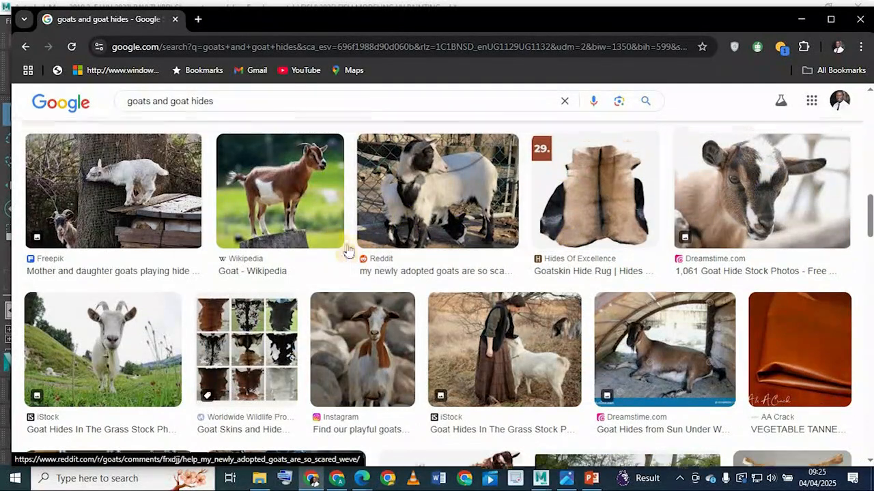
{"action": "scroll", "coordinate": [346, 249], "scroll_direction": "down", "scroll_amount": 10}
{"action": "scroll", "coordinate": [193, 205], "scroll_direction": "up", "scroll_amount": 3}
{"action": "scroll", "coordinate": [193, 205], "scroll_direction": "up", "scroll_amount": 3}
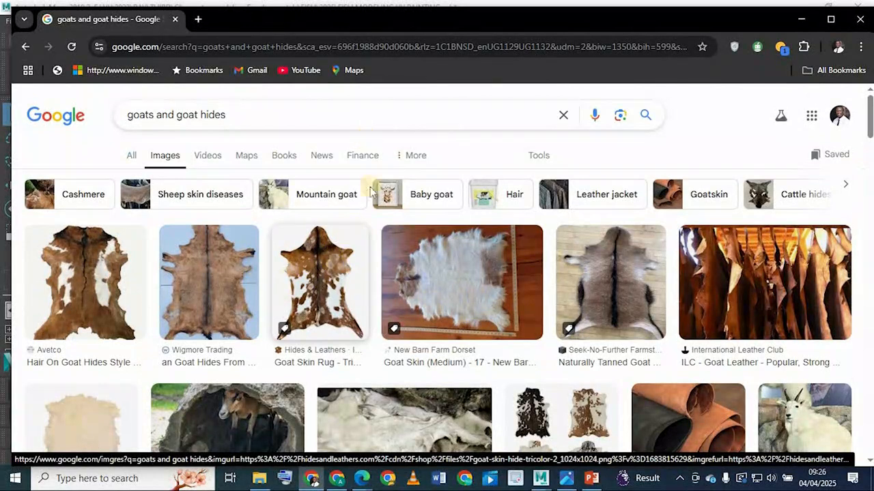
{"action": "left_click", "coordinate": [801, 20]}
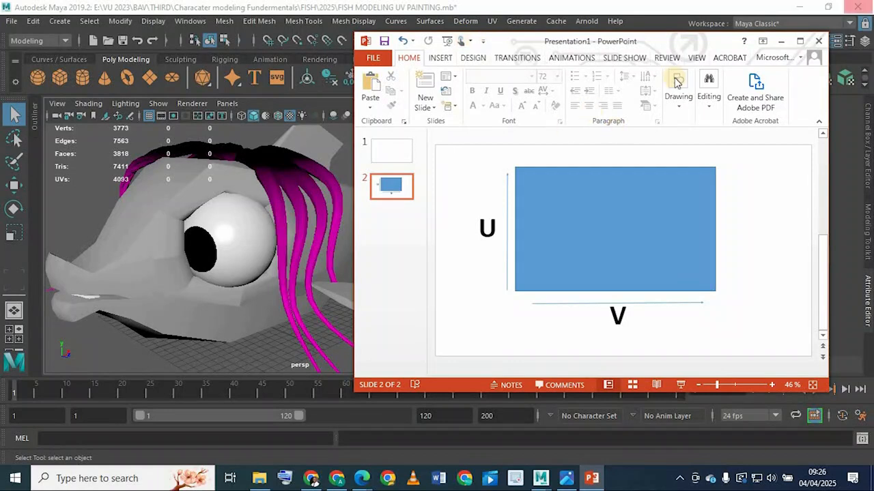
{"action": "left_click", "coordinate": [780, 41]}
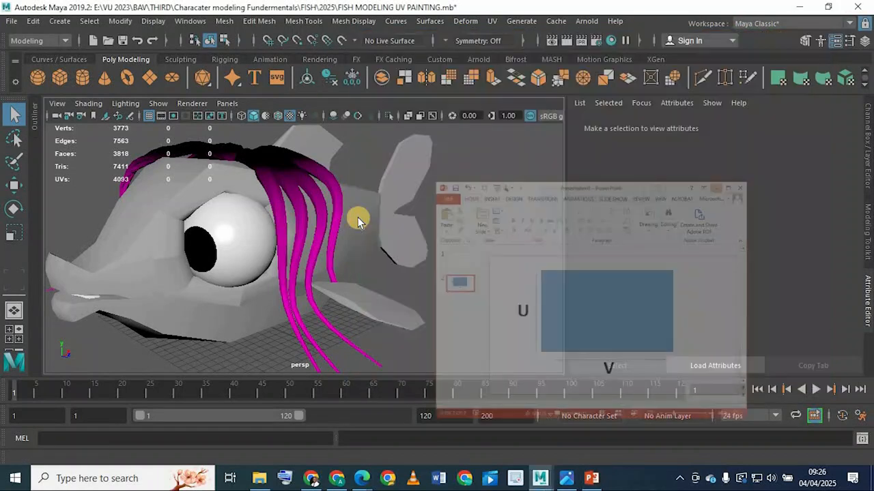
Step: Select three hair strands beside the fish's eye and create a new display layer containing them
{"action": "left_click", "coordinate": [314, 176]}
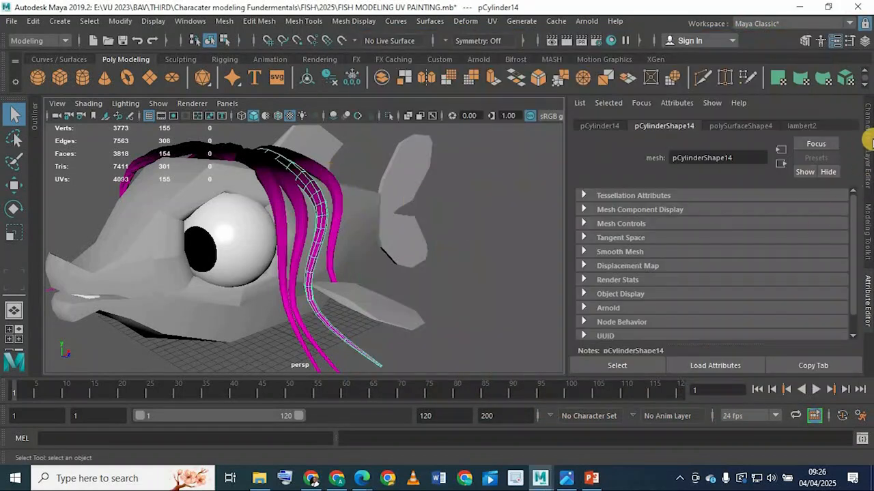
{"action": "key", "text": "ctrl+a"}
{"action": "left_click_drag", "start_coordinate": [382, 280], "coordinate": [412, 264], "text": "alt"}
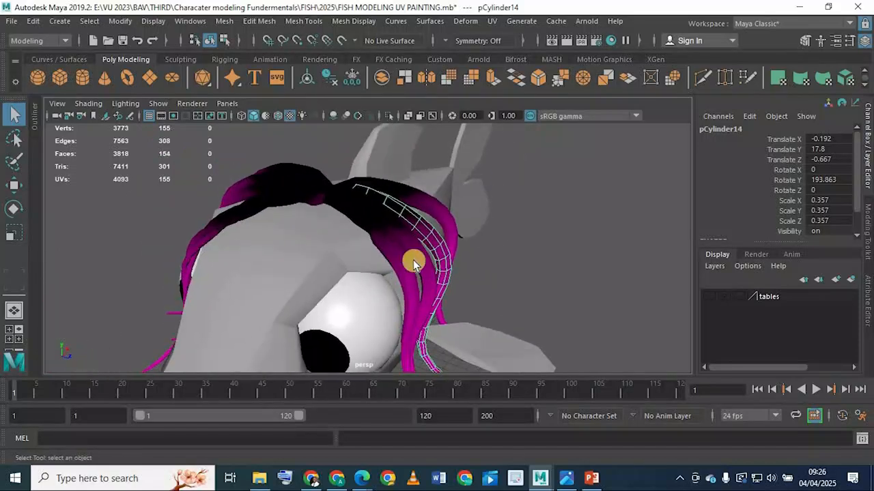
{"action": "left_click", "coordinate": [410, 259], "text": "shift"}
{"action": "left_click", "coordinate": [423, 256], "text": "shift"}
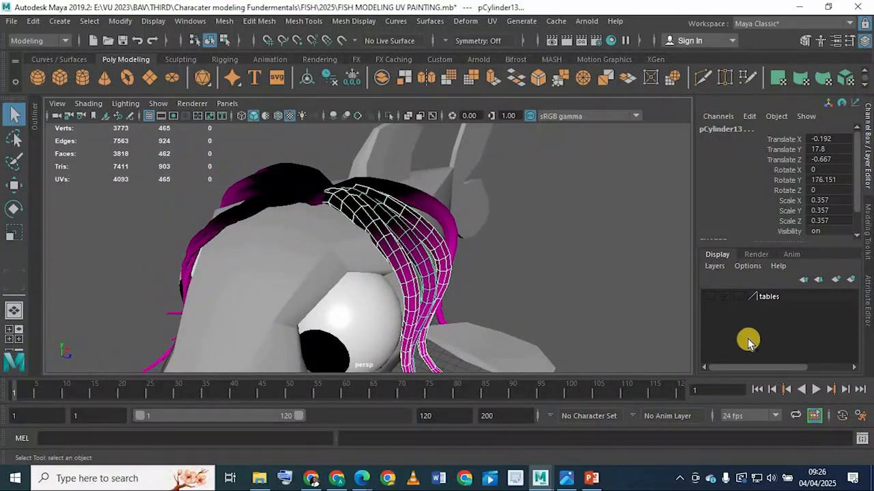
{"action": "left_click", "coordinate": [851, 280]}
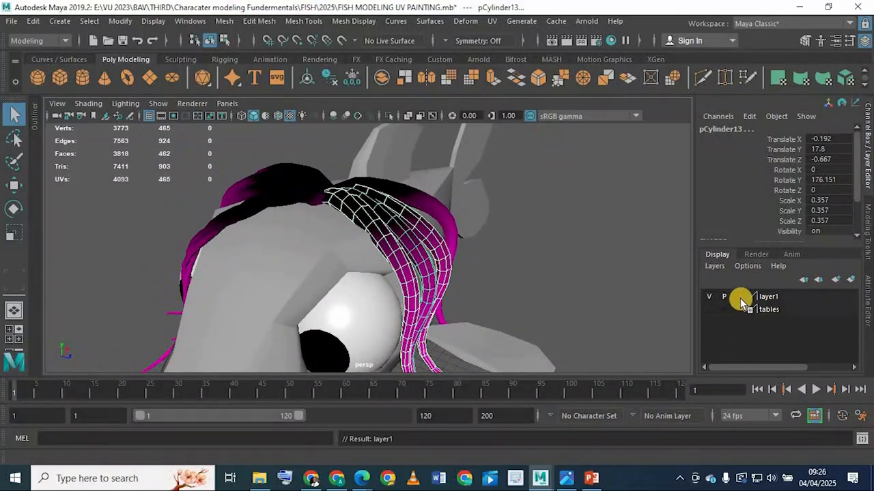
{"action": "double_click", "coordinate": [753, 299]}
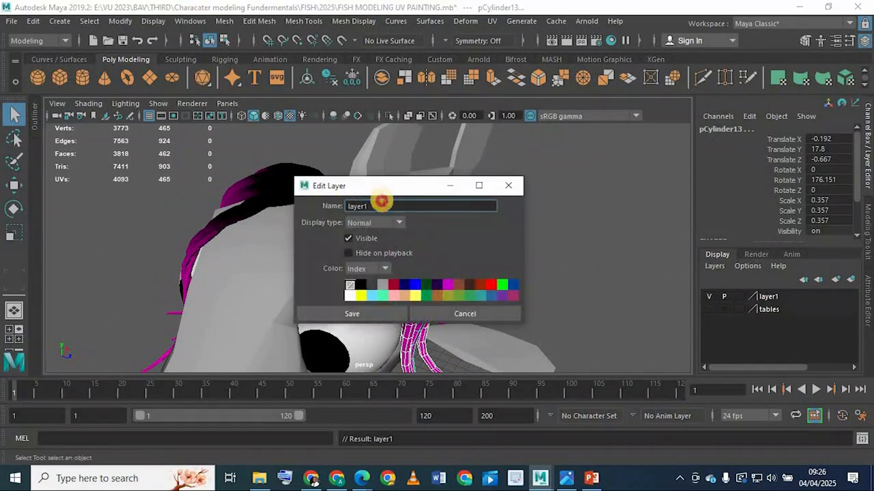
{"action": "left_click_drag", "start_coordinate": [370, 207], "coordinate": [310, 213]}
{"action": "type", "text": "Ha"}
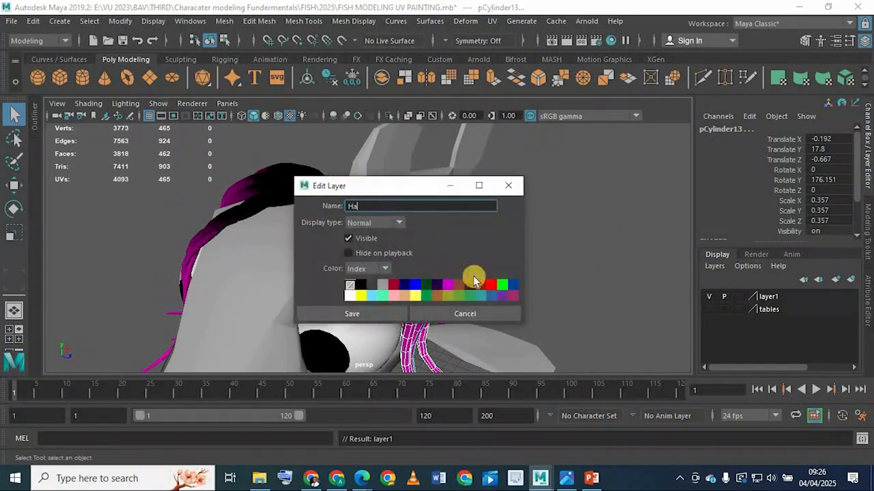
{"action": "left_click", "coordinate": [501, 318]}
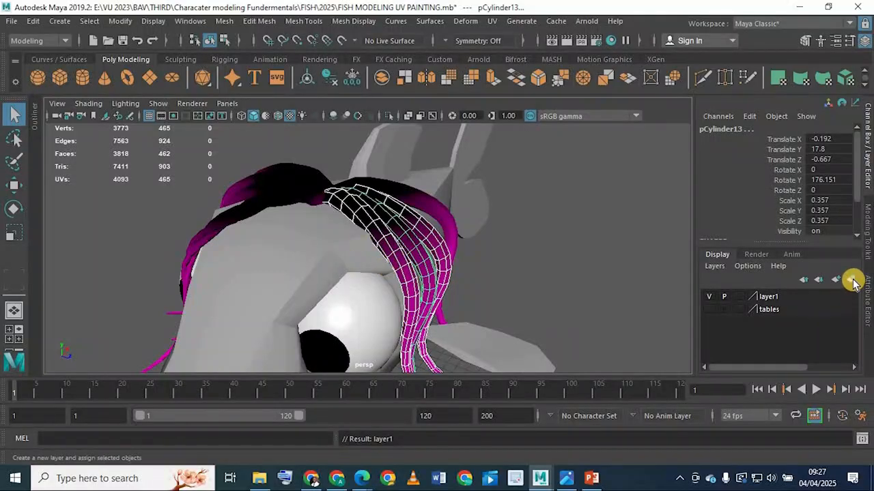
Step: Rename the new display layer as Hair and hide it
{"action": "double_click", "coordinate": [755, 299]}
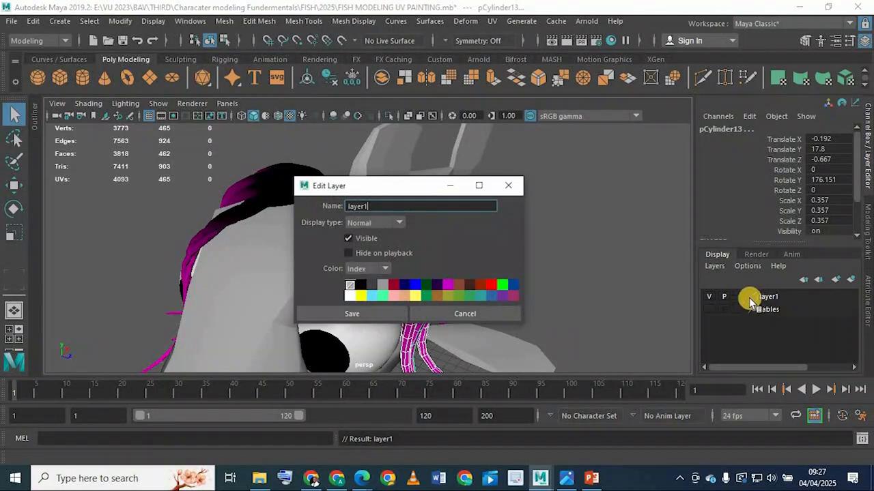
{"action": "mouse_move", "coordinate": [420, 207]}
{"action": "left_mouse_down"}
{"action": "mouse_move", "coordinate": [319, 205]}
{"action": "mouse_move", "coordinate": [313, 179]}
{"action": "left_mouse_up"}
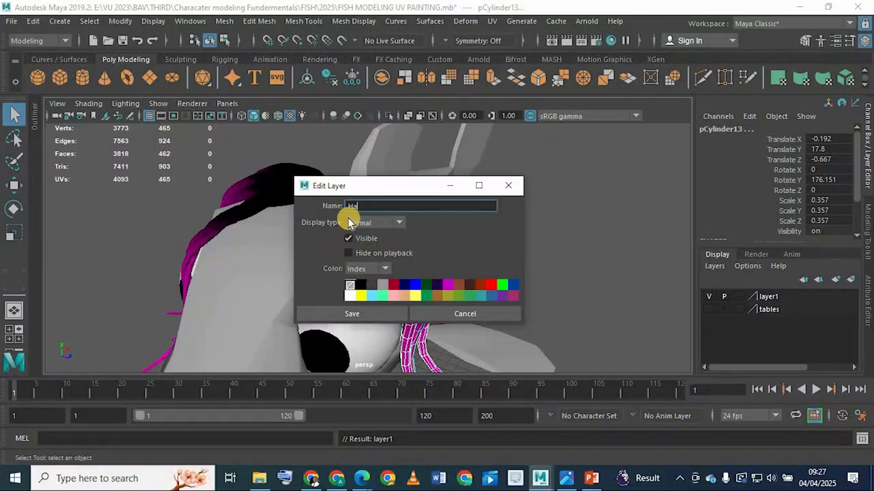
{"action": "type", "text": "i"}
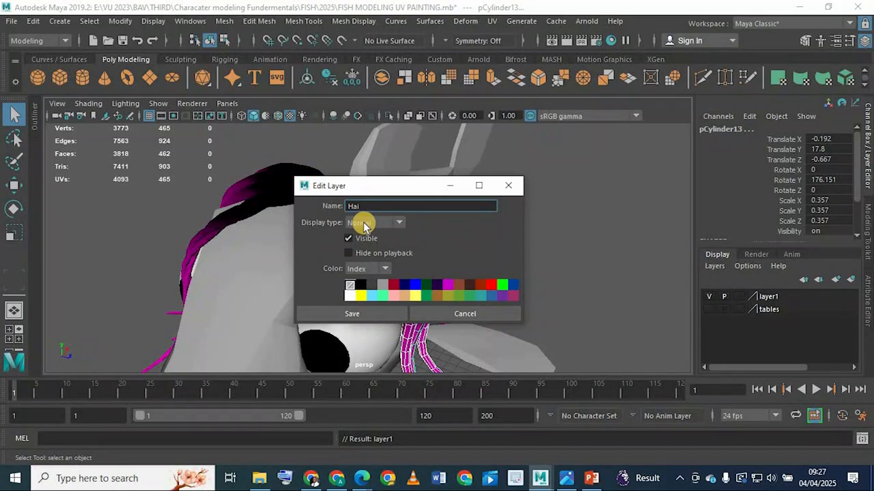
{"action": "type", "text": "r"}
{"action": "left_click", "coordinate": [375, 313]}
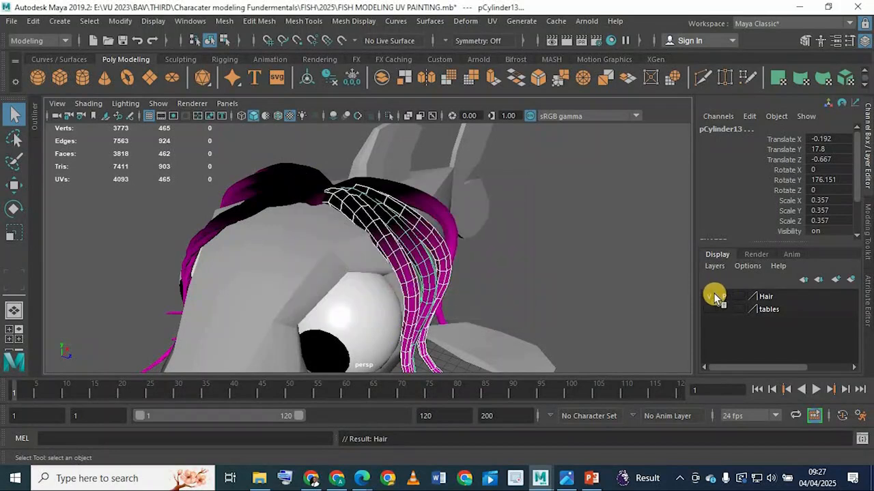
{"action": "left_click", "coordinate": [710, 296]}
Step: Add the remaining hair strands on both sides of the fish's head to the hidden Hair layer
{"action": "left_click", "coordinate": [382, 186]}
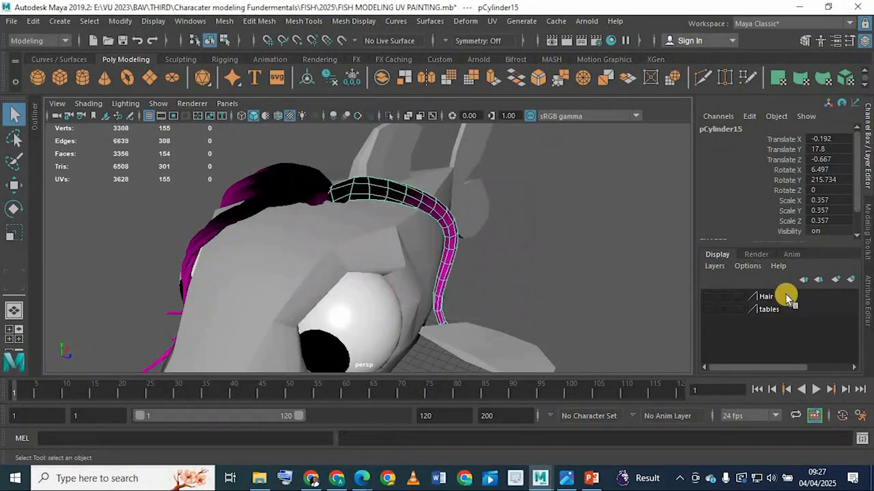
{"action": "left_click", "coordinate": [764, 297]}
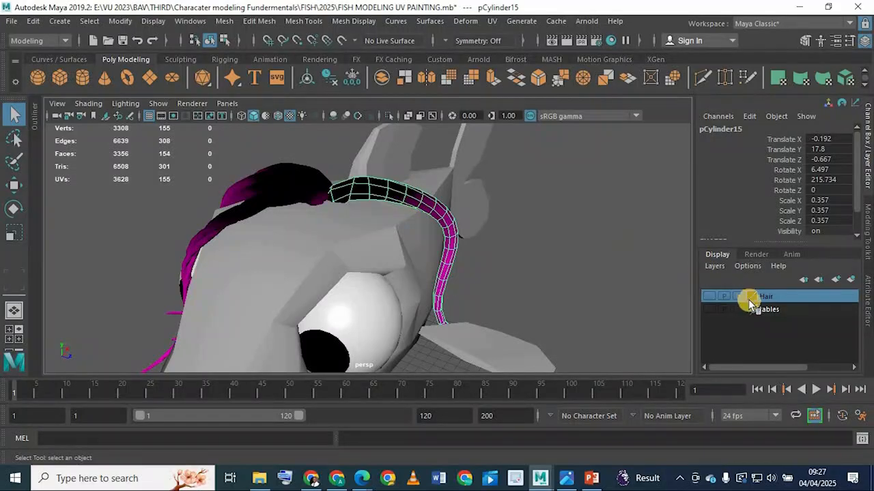
{"action": "right_click", "coordinate": [771, 298]}
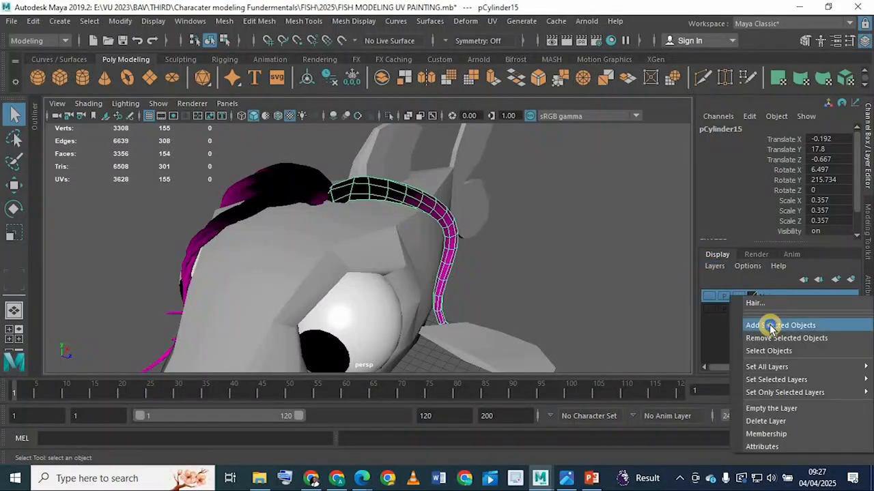
{"action": "left_click", "coordinate": [764, 326]}
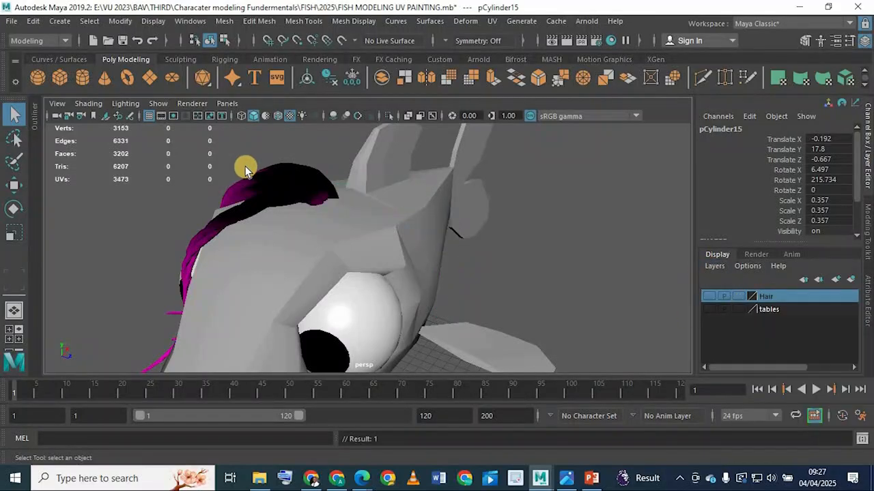
{"action": "left_click", "coordinate": [280, 189]}
{"action": "left_click", "coordinate": [294, 168]}
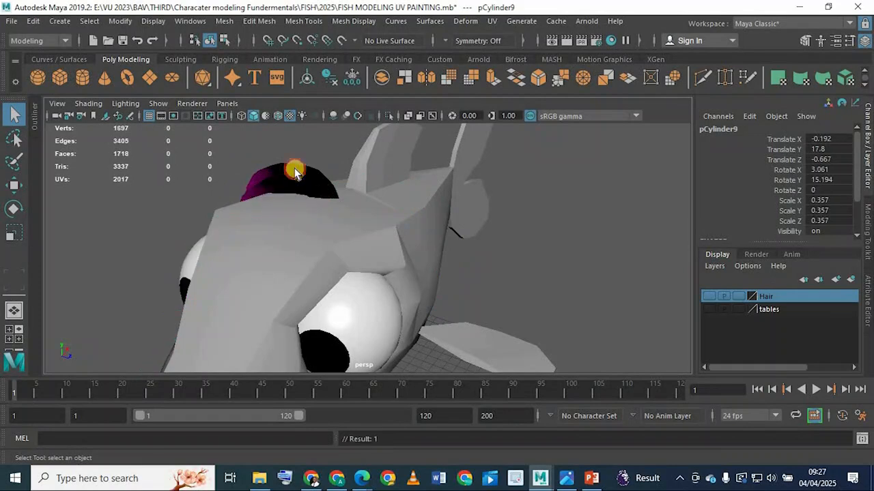
{"action": "left_click", "coordinate": [289, 176]}
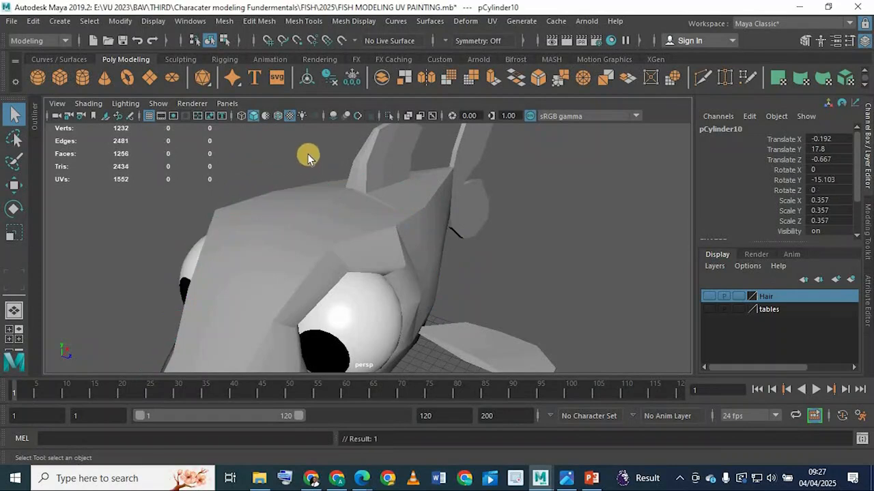
Step: Select both eyeballs of the fish and create a new display layer containing them
{"action": "right_click_drag", "start_coordinate": [355, 187], "coordinate": [298, 207], "text": "alt"}
{"action": "left_click_drag", "start_coordinate": [299, 207], "coordinate": [315, 260], "text": "alt"}
{"action": "left_click", "coordinate": [280, 263]}
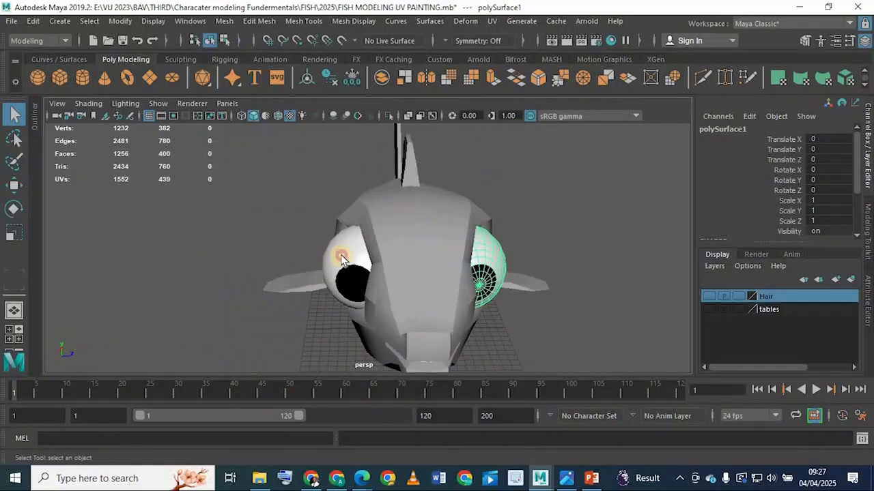
{"action": "left_click", "coordinate": [334, 258], "text": "shift"}
{"action": "left_click", "coordinate": [852, 278]}
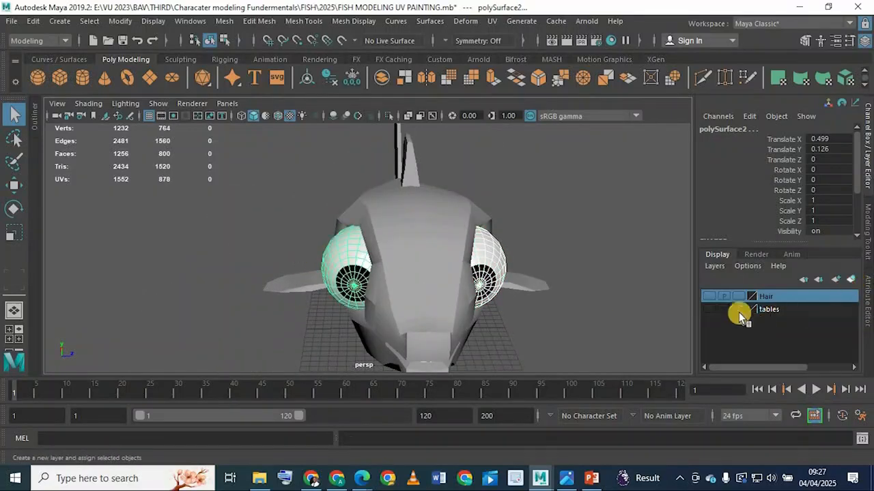
Step: Rename the eyeballs' display layer as eyes and toggle its visibility
{"action": "double_click", "coordinate": [756, 297]}
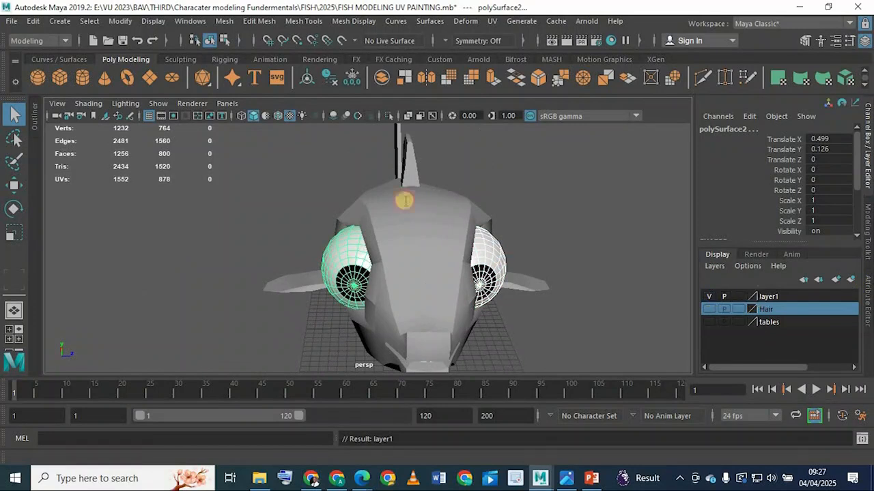
{"action": "type", "text": "e"}
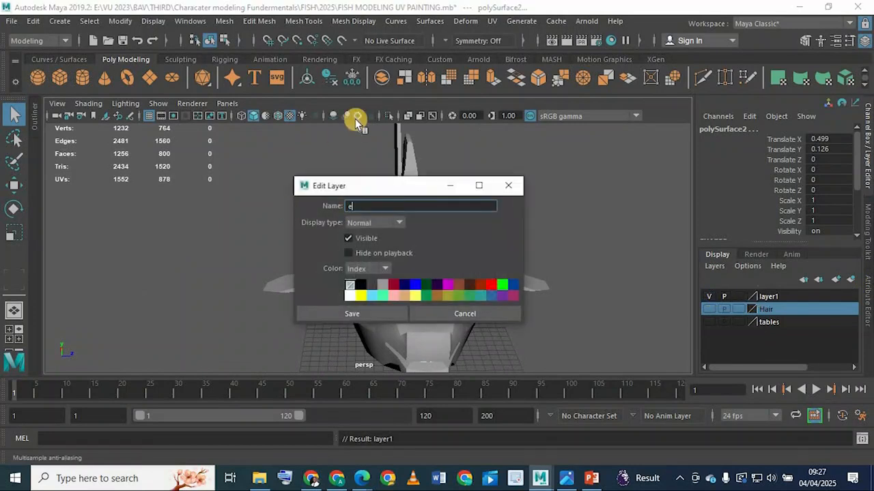
{"action": "type", "text": "yes"}
{"action": "left_click", "coordinate": [372, 313]}
{"action": "left_click", "coordinate": [709, 296]}
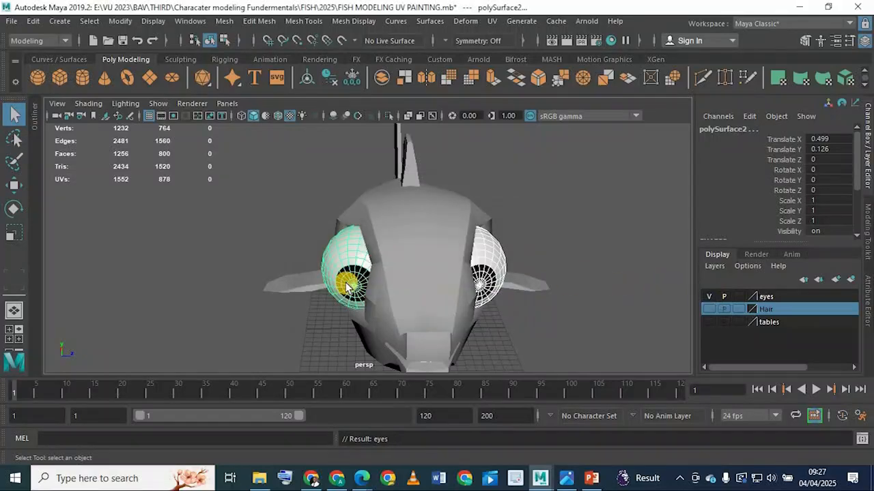
Step: Select the upper and lower teeth inside the fish's mouth and create a new display layer containing them
{"action": "left_click", "coordinate": [404, 262]}
{"action": "right_click_drag", "start_coordinate": [286, 267], "coordinate": [426, 284], "text": "alt"}
{"action": "left_click", "coordinate": [322, 309]}
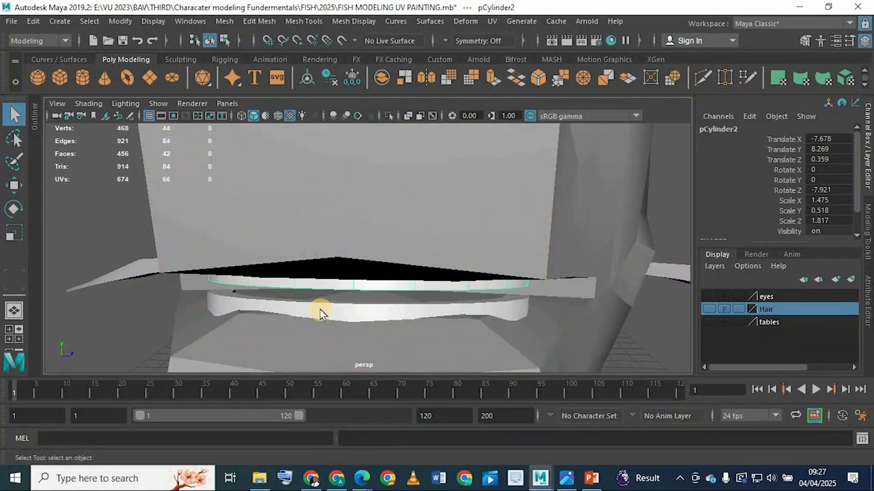
{"action": "left_click", "coordinate": [321, 313], "text": "shift"}
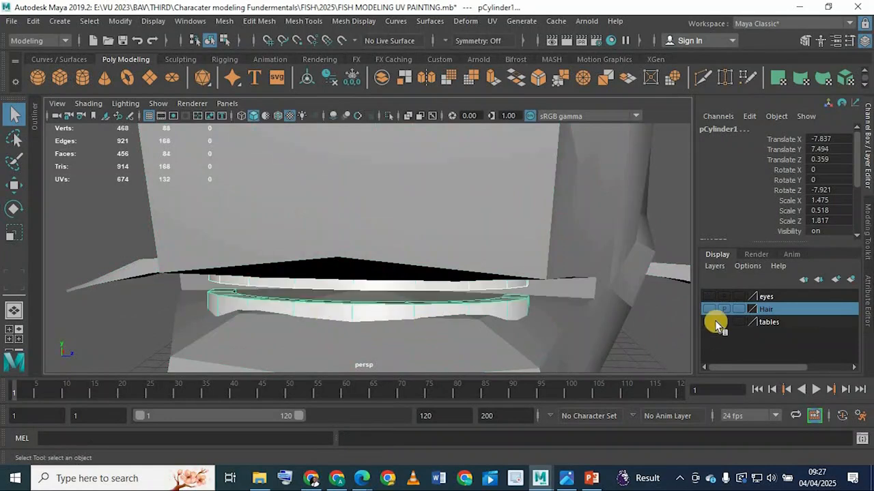
{"action": "left_click", "coordinate": [853, 278]}
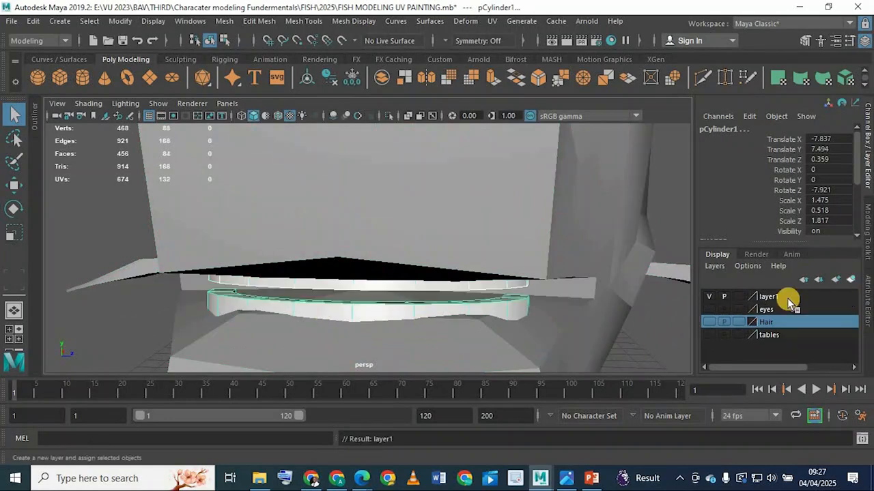
Step: Rename the new display layer as Teeth and hide the teeth
{"action": "double_click", "coordinate": [746, 298]}
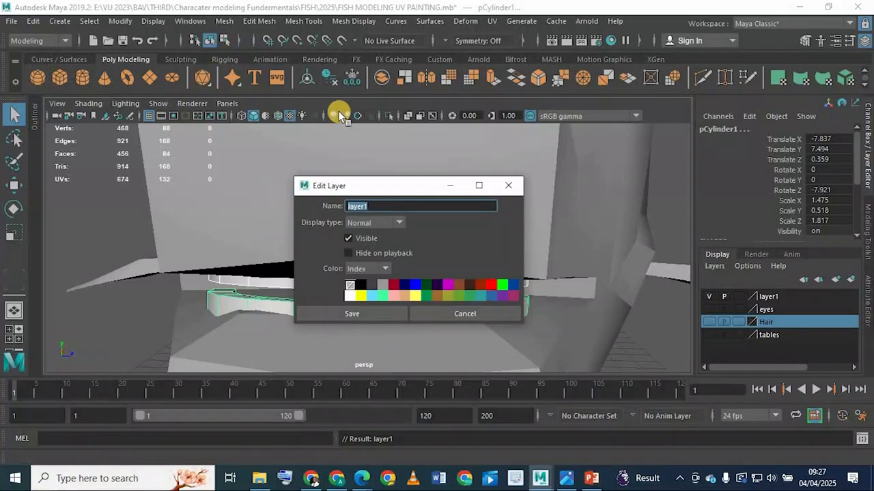
{"action": "type", "text": "Teeth"}
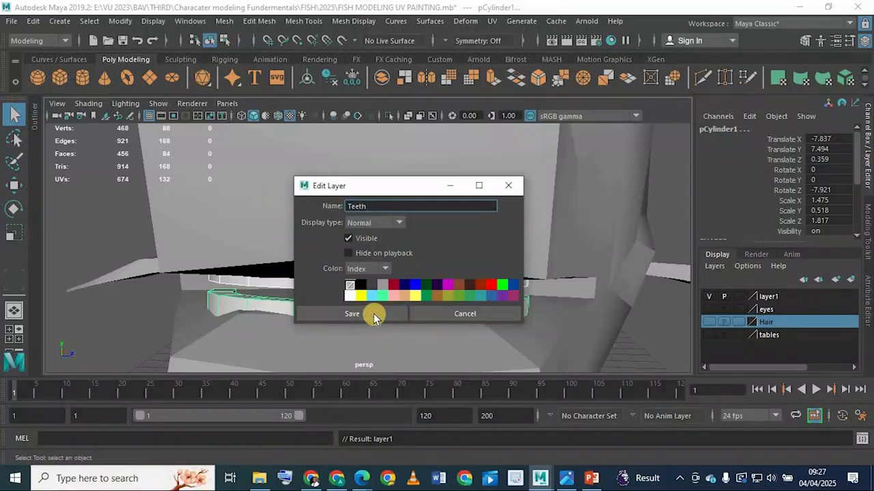
{"action": "left_click", "coordinate": [375, 314]}
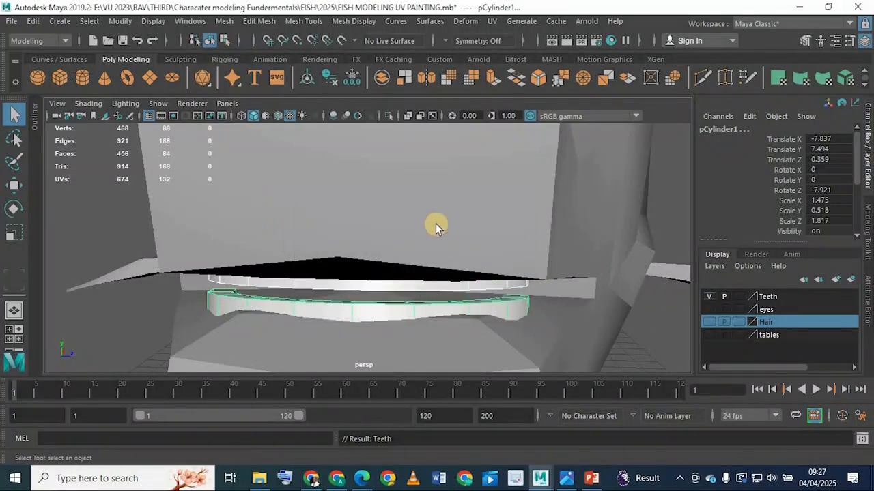
{"action": "key", "text": "ctrl+h"}
Step: Frame the fish's body, switch it to edge selection, and select the edge loop along the middle of its back
{"action": "left_click", "coordinate": [439, 178]}
{"action": "key", "text": "f"}
{"action": "left_click_drag", "start_coordinate": [324, 198], "coordinate": [309, 168], "text": "alt"}
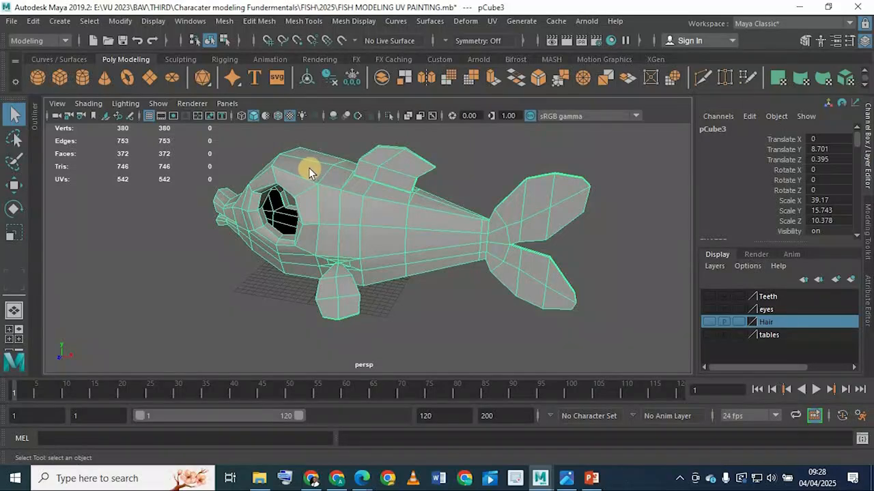
{"action": "right_click", "coordinate": [359, 213]}
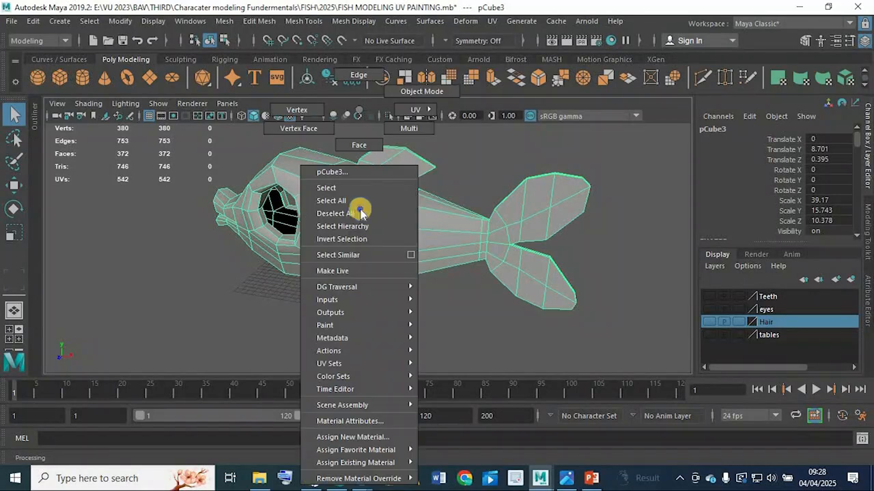
{"action": "right_click_drag", "start_coordinate": [327, 189], "coordinate": [326, 179]}
{"action": "left_click_drag", "start_coordinate": [349, 203], "coordinate": [326, 230], "text": "alt"}
{"action": "double_click", "coordinate": [316, 208]}
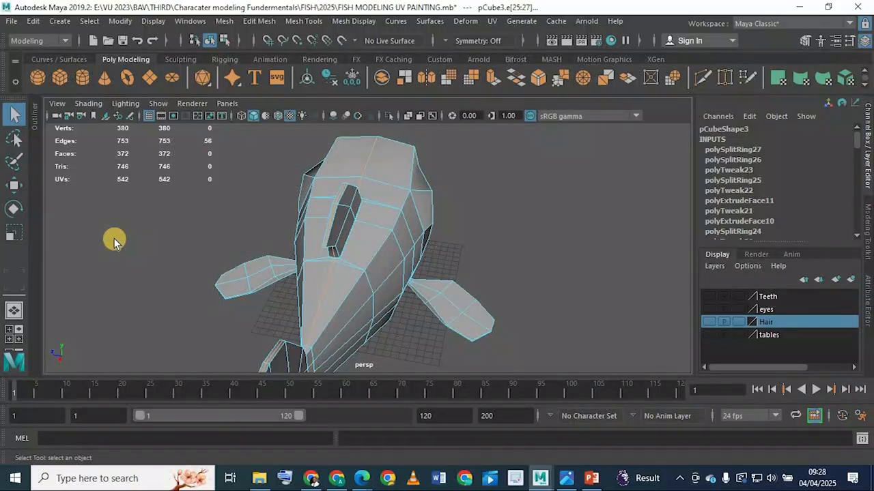
Step: Examine the selected centre loop and the crossing edges inside the fish's body in wireframe display
{"action": "key", "text": "4"}
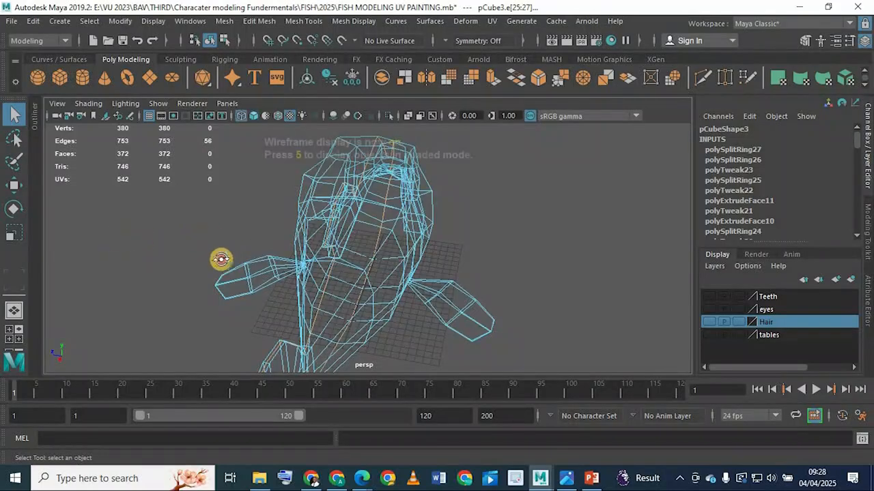
{"action": "left_click_drag", "start_coordinate": [220, 257], "coordinate": [474, 214], "text": "alt"}
{"action": "right_click_drag", "start_coordinate": [474, 214], "coordinate": [414, 262], "text": "alt"}
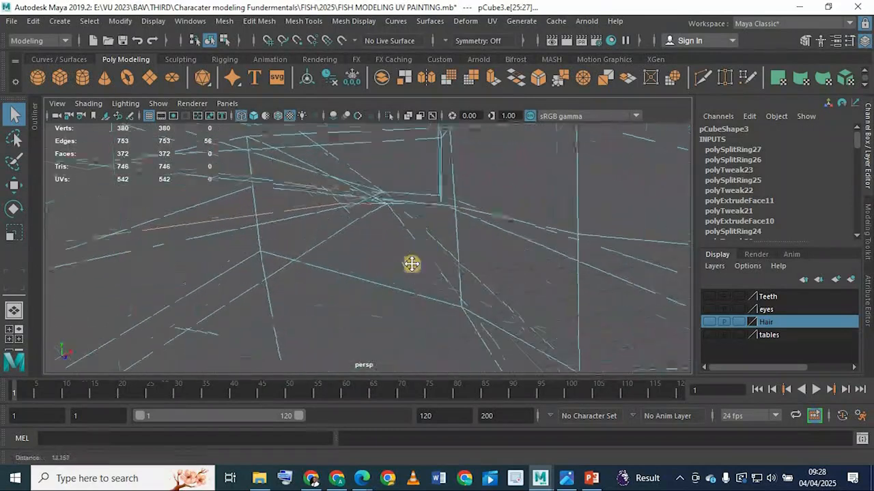
{"action": "middle_click_drag", "start_coordinate": [414, 262], "coordinate": [361, 234], "text": "alt"}
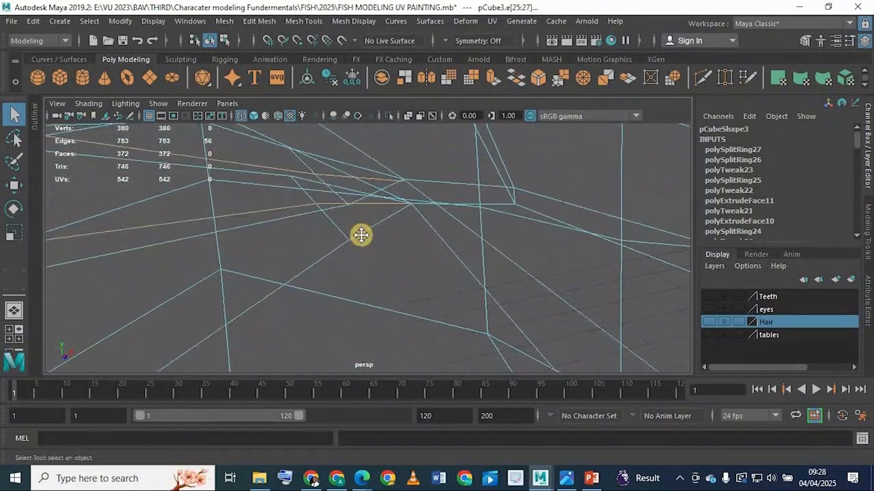
{"action": "right_click_drag", "start_coordinate": [361, 234], "coordinate": [367, 245], "text": "alt"}
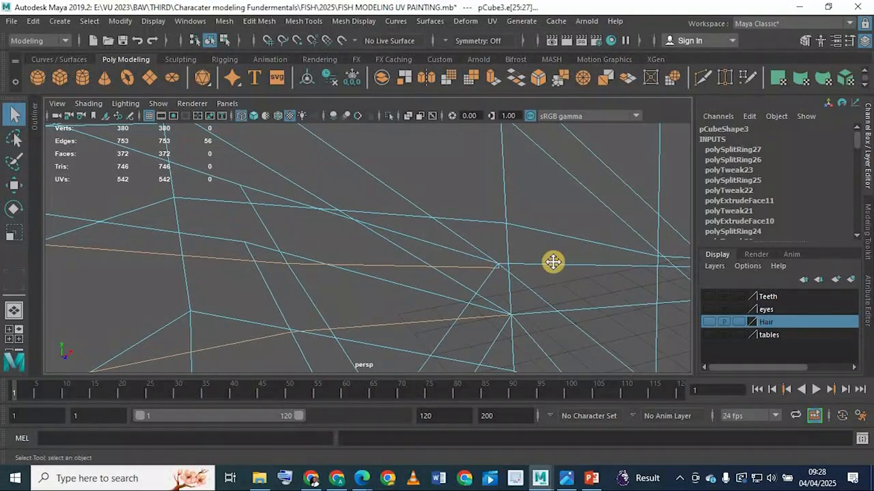
{"action": "middle_click_drag", "start_coordinate": [553, 262], "coordinate": [469, 271], "text": "alt"}
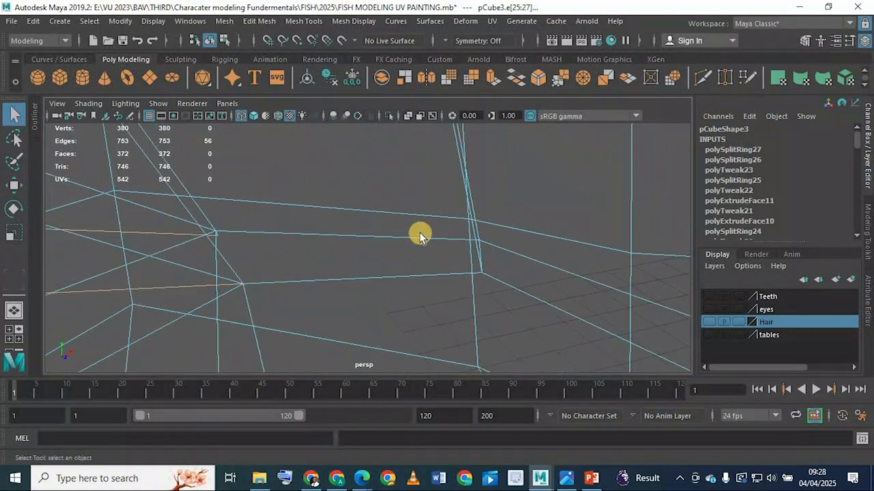
Step: Examine the inner faces and meeting vertices around the eye sockets in shaded display
{"action": "key", "text": "5"}
{"action": "mouse_move", "coordinate": [355, 216]}
{"action": "right_mouse_down", "text": "alt"}
{"action": "mouse_move", "coordinate": [259, 221]}
{"action": "mouse_move", "coordinate": [343, 238]}
{"action": "right_mouse_up", "text": "alt"}
{"action": "mouse_move", "coordinate": [344, 238]}
{"action": "left_mouse_down", "text": "alt"}
{"action": "mouse_move", "coordinate": [335, 230]}
{"action": "mouse_move", "coordinate": [322, 247]}
{"action": "mouse_move", "coordinate": [348, 228]}
{"action": "mouse_move", "coordinate": [306, 348]}
{"action": "mouse_move", "coordinate": [279, 314]}
{"action": "mouse_move", "coordinate": [362, 304]}
{"action": "mouse_move", "coordinate": [309, 271]}
{"action": "left_mouse_up", "text": "alt"}
{"action": "middle_click_drag", "start_coordinate": [310, 271], "coordinate": [366, 287], "text": "alt"}
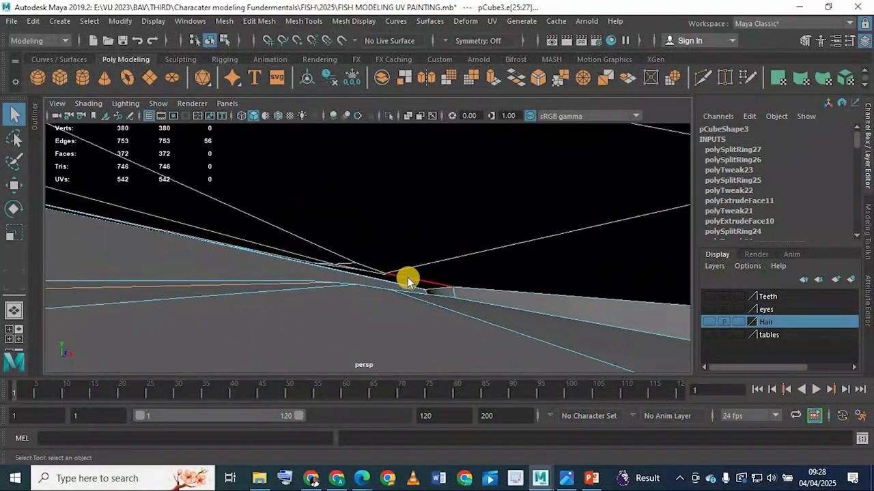
{"action": "left_click_drag", "start_coordinate": [348, 261], "coordinate": [308, 283], "text": "alt"}
{"action": "mouse_move", "coordinate": [308, 283]}
{"action": "right_mouse_down", "text": "alt"}
{"action": "mouse_move", "coordinate": [307, 250]}
{"action": "mouse_move", "coordinate": [296, 269]}
{"action": "mouse_move", "coordinate": [271, 250]}
{"action": "mouse_move", "coordinate": [310, 279]}
{"action": "right_mouse_up", "text": "alt"}
{"action": "middle_click_drag", "start_coordinate": [310, 278], "coordinate": [358, 265], "text": "alt"}
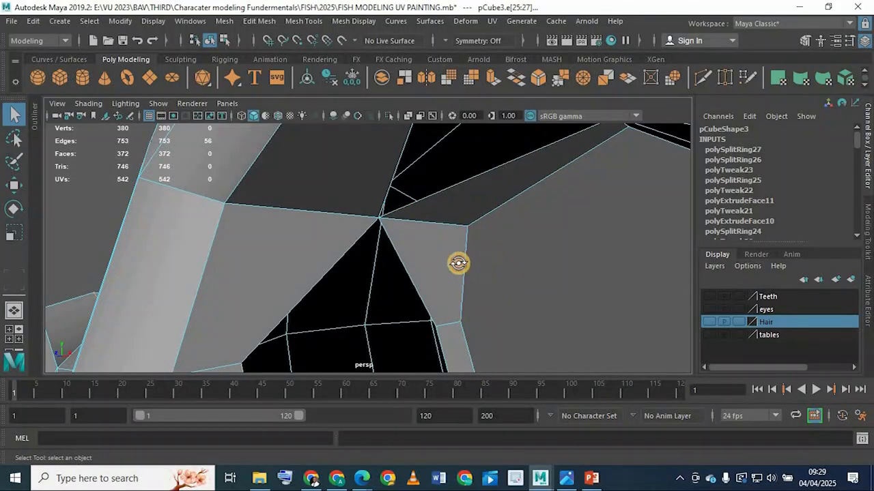
{"action": "left_click_drag", "start_coordinate": [458, 263], "coordinate": [287, 312], "text": "alt"}
{"action": "right_click_drag", "start_coordinate": [286, 312], "coordinate": [419, 269], "text": "alt"}
{"action": "middle_click_drag", "start_coordinate": [239, 215], "coordinate": [347, 223], "text": "alt"}
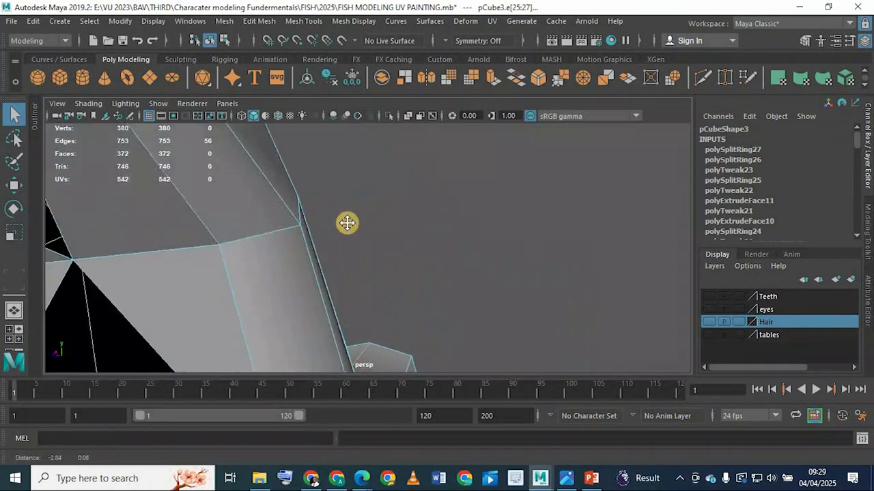
{"action": "middle_click_drag", "start_coordinate": [109, 235], "coordinate": [256, 236], "text": "alt"}
{"action": "left_click_drag", "start_coordinate": [257, 236], "coordinate": [275, 242], "text": "alt"}
{"action": "right_click_drag", "start_coordinate": [275, 241], "coordinate": [277, 278], "text": "alt"}
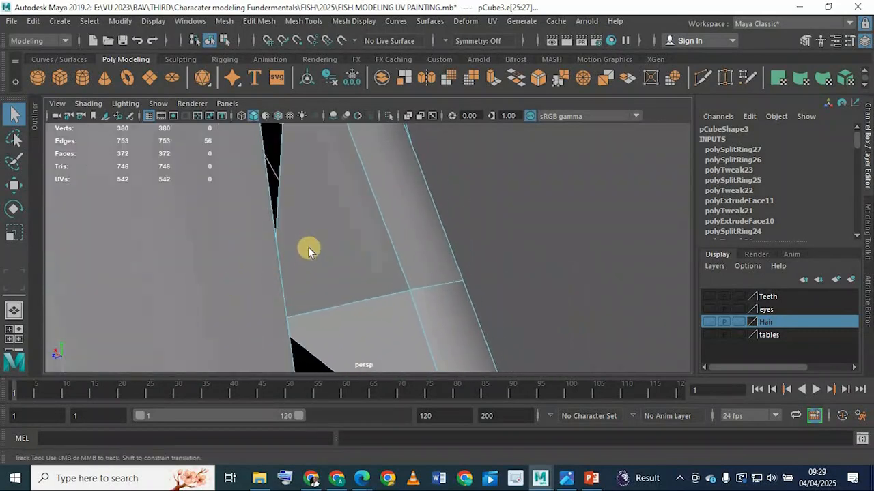
{"action": "left_click_drag", "start_coordinate": [308, 247], "coordinate": [276, 233], "text": "alt"}
{"action": "right_click_drag", "start_coordinate": [277, 233], "coordinate": [274, 215], "text": "alt"}
{"action": "middle_click_drag", "start_coordinate": [273, 215], "coordinate": [270, 198], "text": "alt"}
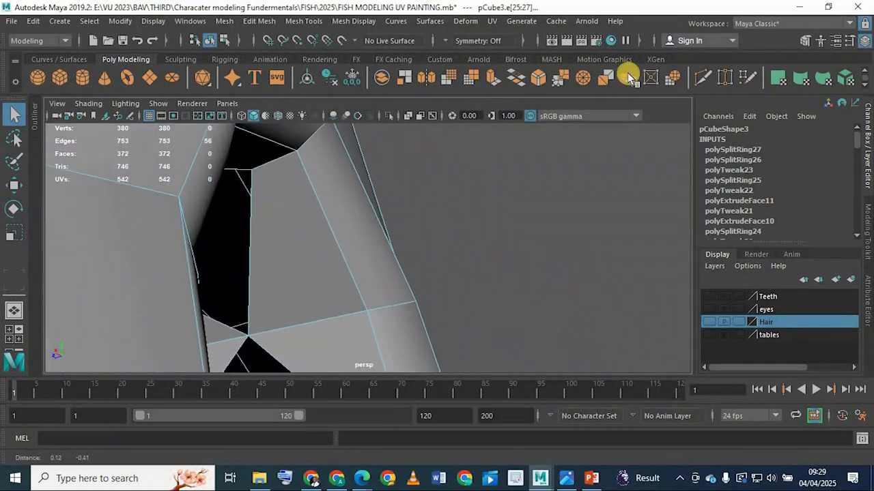
Step: Use Multi-Cut to split the two inner eye socket faces with a line joining the rim's upper and lower corner vertices
{"action": "left_click", "coordinate": [701, 77]}
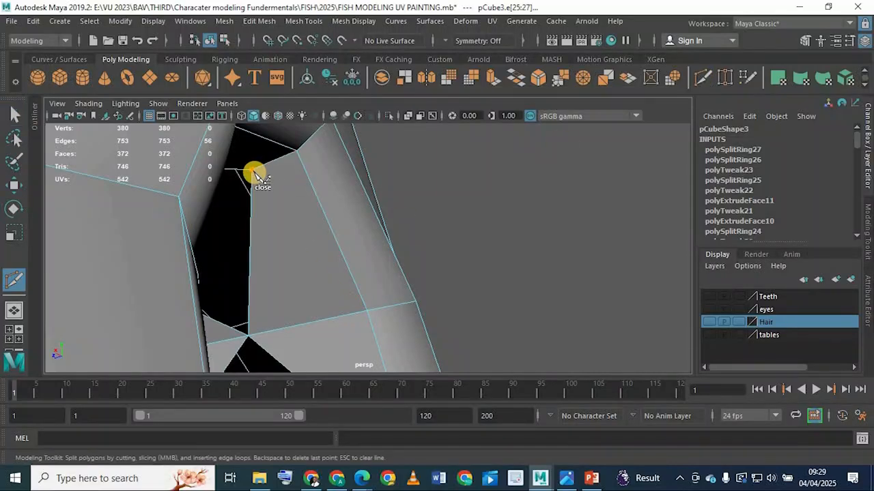
{"action": "middle_click_drag", "start_coordinate": [278, 341], "coordinate": [285, 287], "text": "alt"}
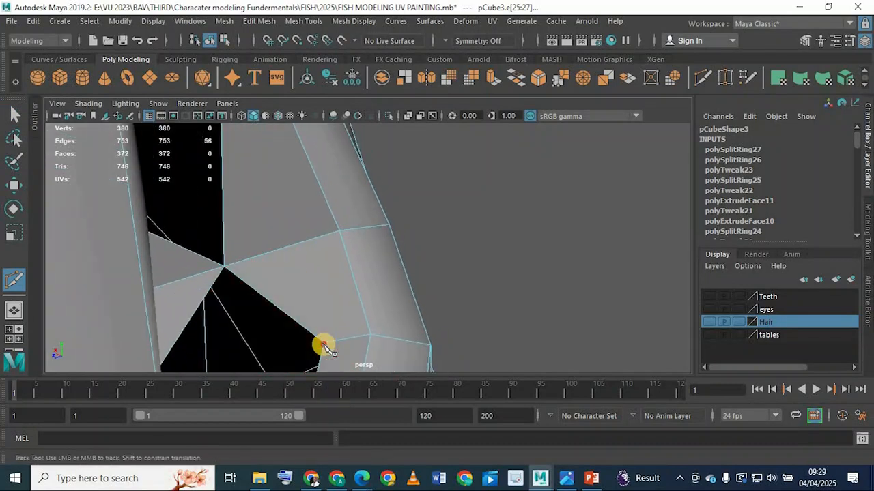
{"action": "key", "text": "Return"}
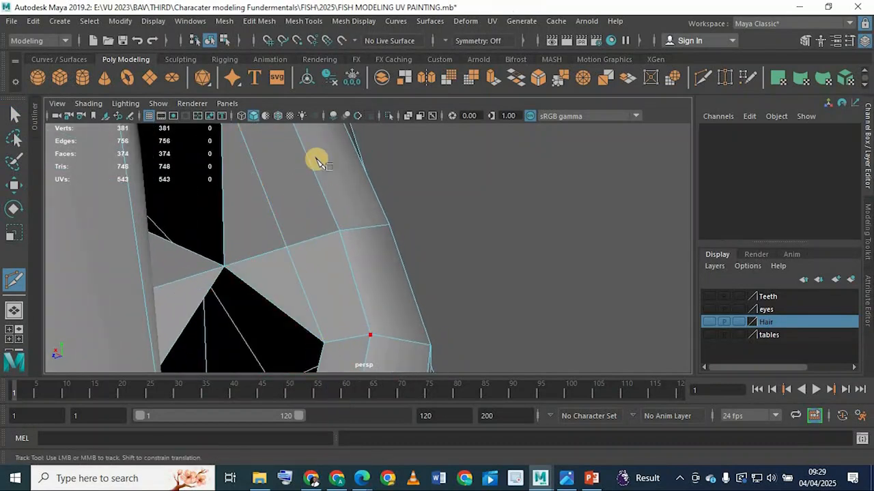
{"action": "middle_click_drag", "start_coordinate": [341, 273], "coordinate": [277, 201], "text": "alt"}
{"action": "left_click", "coordinate": [256, 128]}
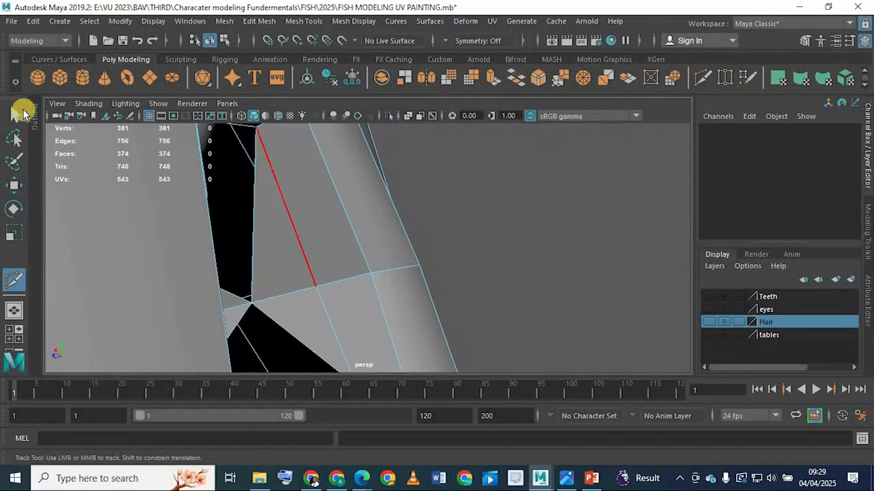
{"action": "key", "text": "q"}
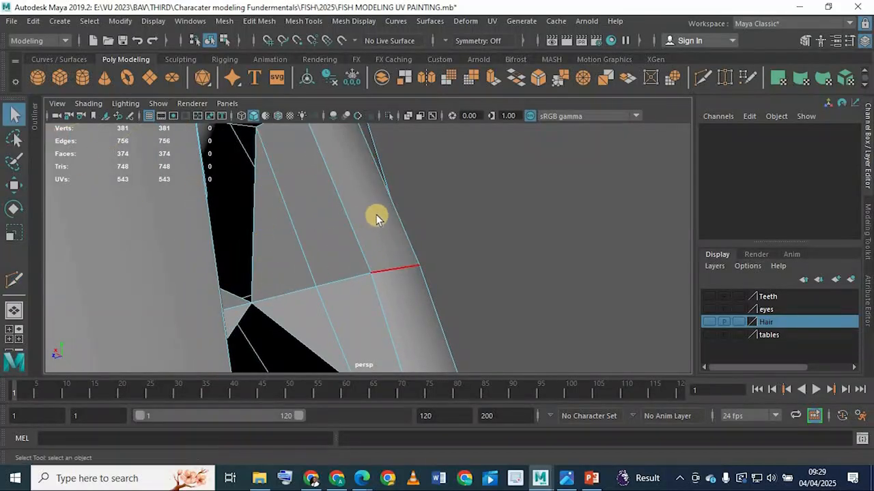
Step: Delete the two triangular faces on the inner side of the new cut in the eye socket
{"action": "right_click_drag", "start_coordinate": [348, 110], "coordinate": [343, 146]}
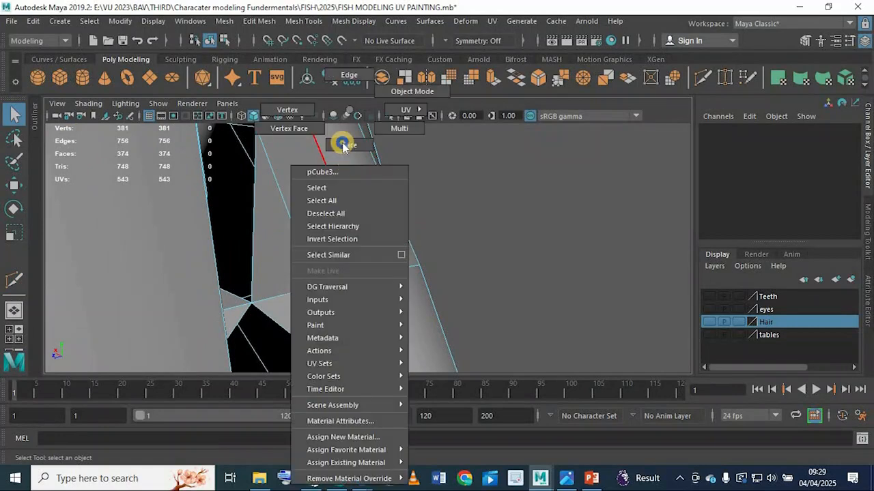
{"action": "left_click", "coordinate": [281, 244]}
{"action": "key", "text": "Delete"}
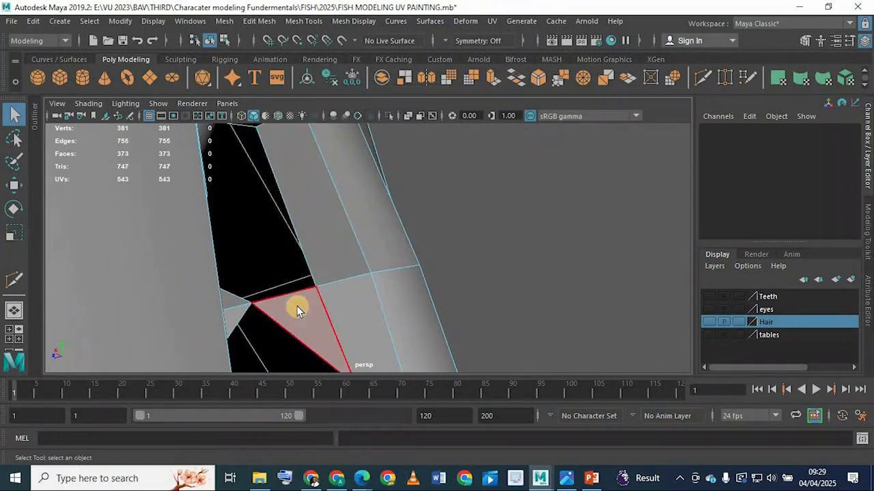
{"action": "left_click", "coordinate": [297, 307]}
{"action": "key", "text": "Delete"}
Step: Switch to vertex selection and move the trimmed eye socket's inner vertex outward, away from the head's centre line
{"action": "right_click_drag", "start_coordinate": [345, 110], "coordinate": [285, 111]}
{"action": "middle_click_drag", "start_coordinate": [342, 244], "coordinate": [368, 286], "text": "alt"}
{"action": "left_click_drag", "start_coordinate": [318, 229], "coordinate": [443, 215], "text": "alt"}
{"action": "key", "text": "4"}
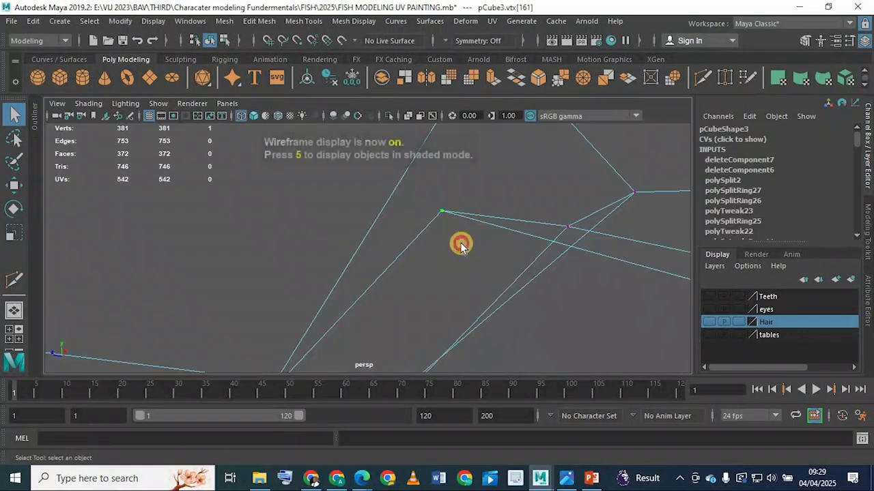
{"action": "mouse_move", "coordinate": [384, 273]}
{"action": "left_mouse_down", "text": "alt"}
{"action": "mouse_move", "coordinate": [400, 166]}
{"action": "mouse_move", "coordinate": [368, 117]}
{"action": "mouse_move", "coordinate": [293, 238]}
{"action": "mouse_move", "coordinate": [344, 248]}
{"action": "mouse_move", "coordinate": [338, 303]}
{"action": "mouse_move", "coordinate": [335, 293]}
{"action": "left_mouse_up", "text": "alt"}
{"action": "key", "text": "5"}
{"action": "mouse_move", "coordinate": [411, 255]}
{"action": "left_mouse_down", "text": "alt"}
{"action": "mouse_move", "coordinate": [414, 267]}
{"action": "mouse_move", "coordinate": [224, 249]}
{"action": "mouse_move", "coordinate": [344, 277]}
{"action": "mouse_move", "coordinate": [376, 265]}
{"action": "mouse_move", "coordinate": [337, 322]}
{"action": "left_mouse_up", "text": "alt"}
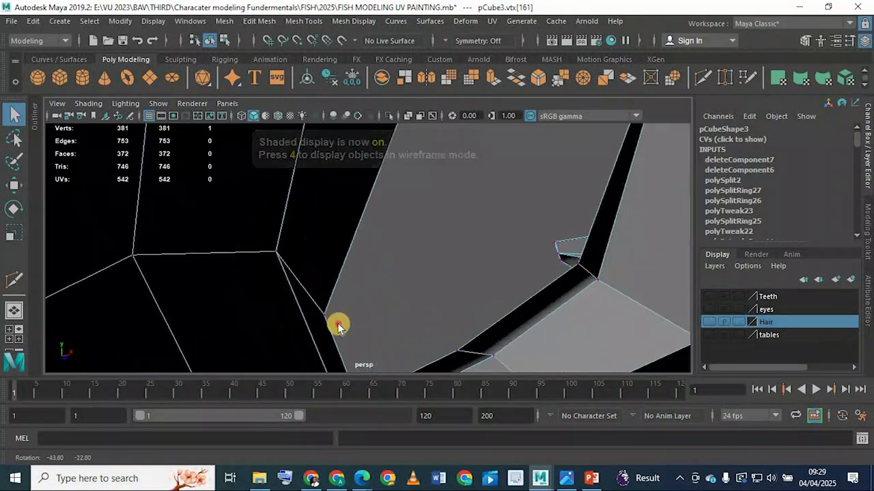
{"action": "left_click_drag", "start_coordinate": [303, 291], "coordinate": [365, 342]}
{"action": "mouse_move", "coordinate": [291, 255]}
{"action": "left_mouse_down", "text": "alt"}
{"action": "mouse_move", "coordinate": [117, 211]}
{"action": "mouse_move", "coordinate": [327, 246]}
{"action": "mouse_move", "coordinate": [318, 227]}
{"action": "left_mouse_up", "text": "alt"}
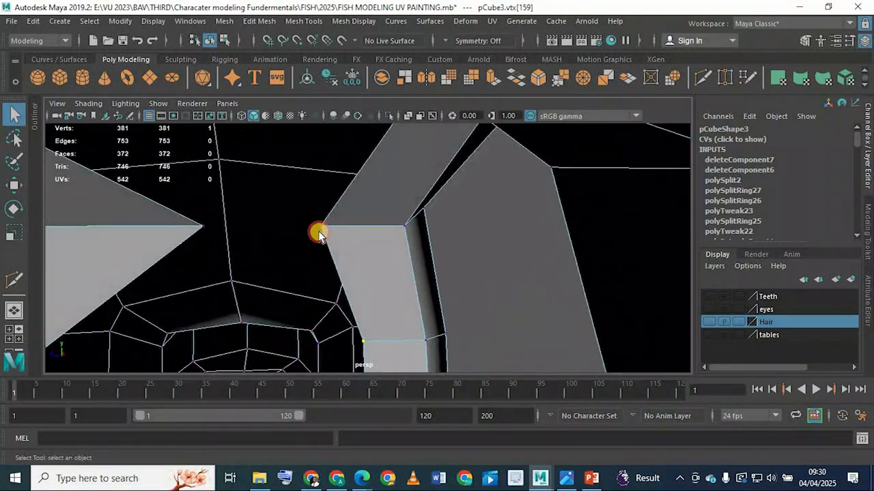
{"action": "key", "text": "w"}
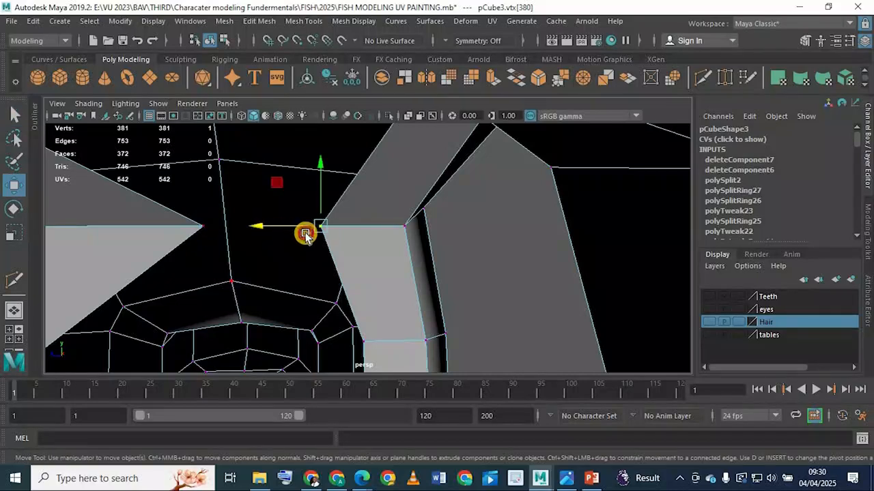
{"action": "left_click_drag", "start_coordinate": [302, 235], "coordinate": [293, 230]}
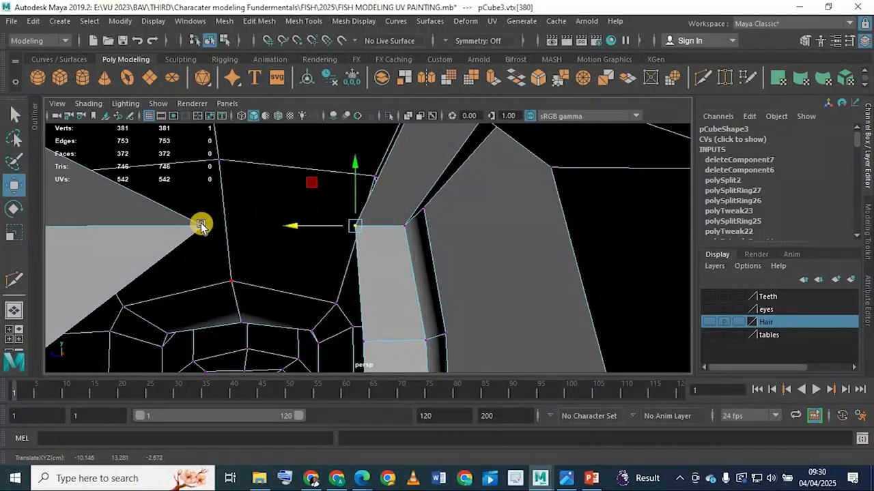
Step: Move the opposite eye socket's protruding inner vertex outward from the centre line, aligning it with the vertex below
{"action": "left_click", "coordinate": [173, 227]}
{"action": "middle_click_drag", "start_coordinate": [297, 229], "coordinate": [416, 224], "text": "alt"}
{"action": "scroll", "coordinate": [278, 217], "scroll_direction": "down", "scroll_amount": 1}
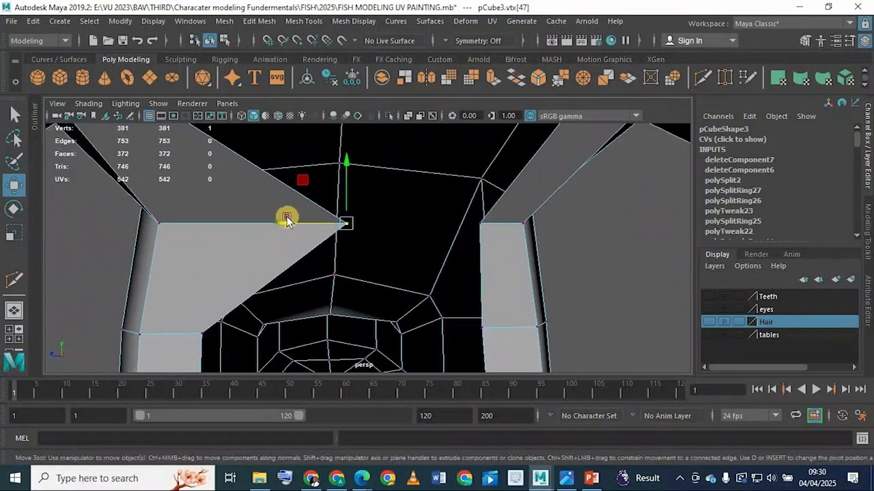
{"action": "middle_click_drag", "start_coordinate": [287, 219], "coordinate": [339, 232], "text": "alt"}
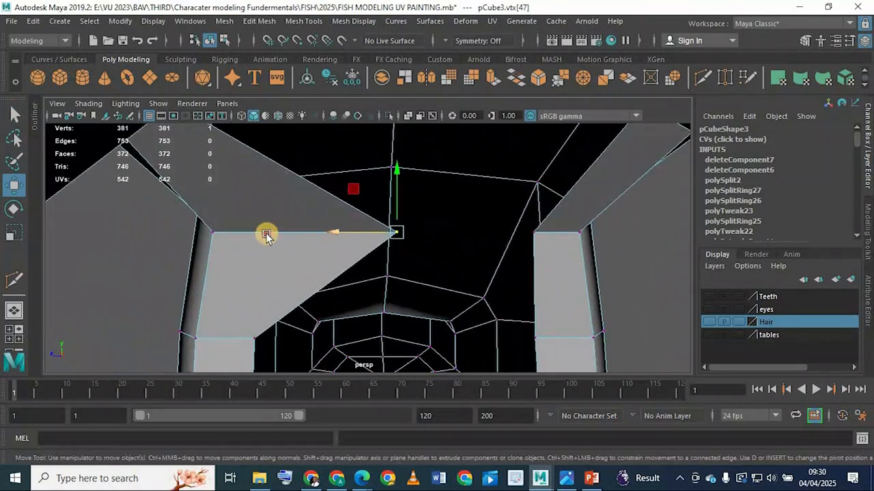
{"action": "left_click_drag", "start_coordinate": [267, 235], "coordinate": [188, 228]}
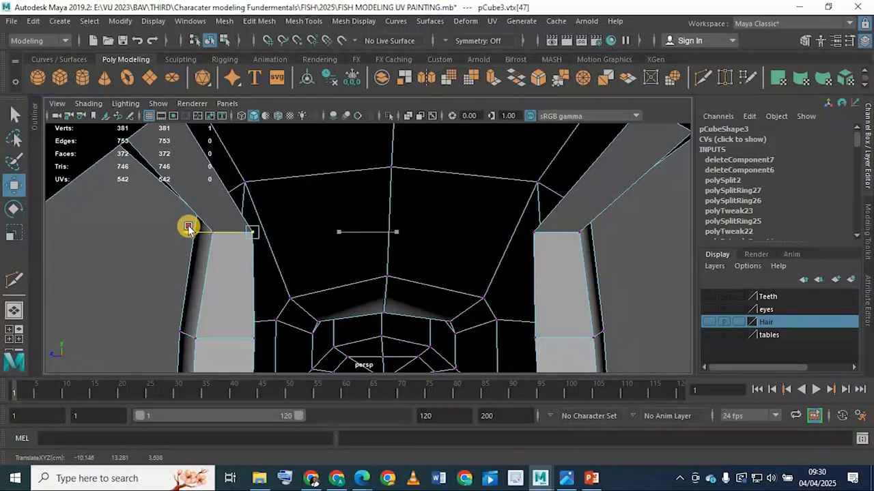
{"action": "left_click_drag", "start_coordinate": [286, 224], "coordinate": [400, 143], "text": "alt"}
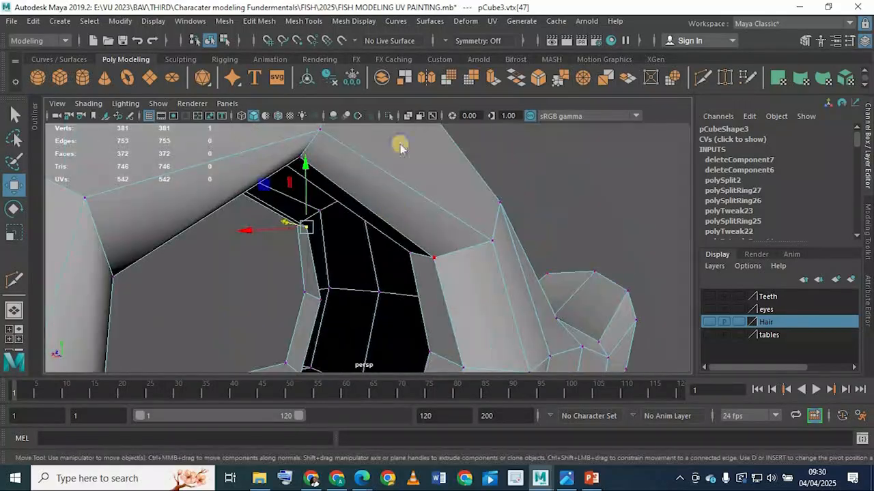
Step: Switch to edge selection and check the edge loops around both eye sockets from several angles
{"action": "right_click_drag", "start_coordinate": [391, 110], "coordinate": [393, 76]}
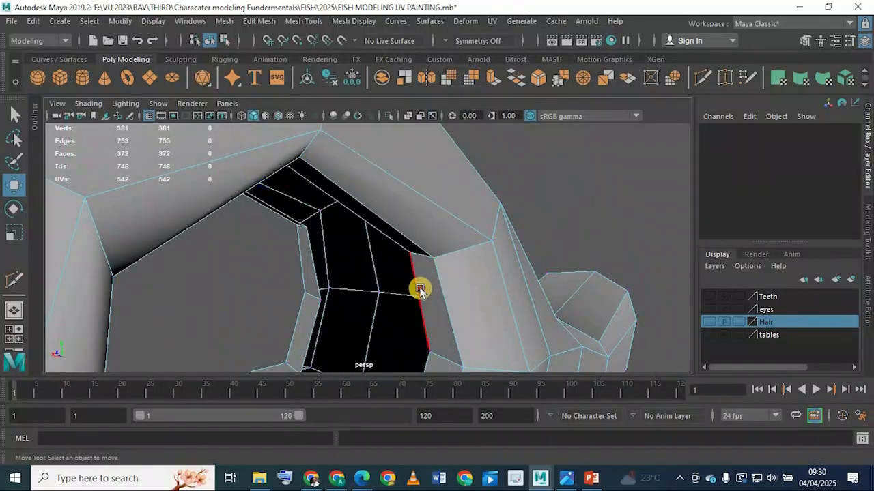
{"action": "left_click", "coordinate": [419, 290]}
{"action": "left_click_drag", "start_coordinate": [441, 195], "coordinate": [327, 272], "text": "alt"}
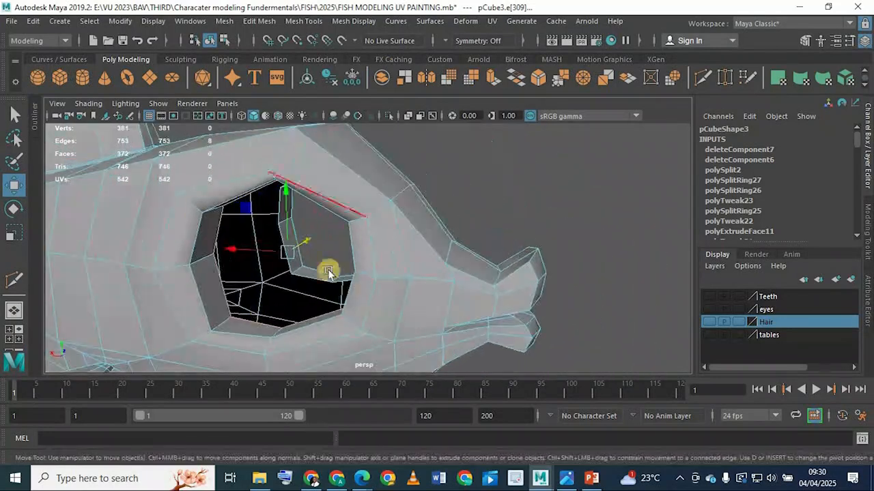
{"action": "left_click_drag", "start_coordinate": [244, 285], "coordinate": [411, 323], "text": "alt"}
{"action": "scroll", "coordinate": [371, 332], "scroll_direction": "up", "scroll_amount": 2}
{"action": "left_click", "coordinate": [369, 331]}
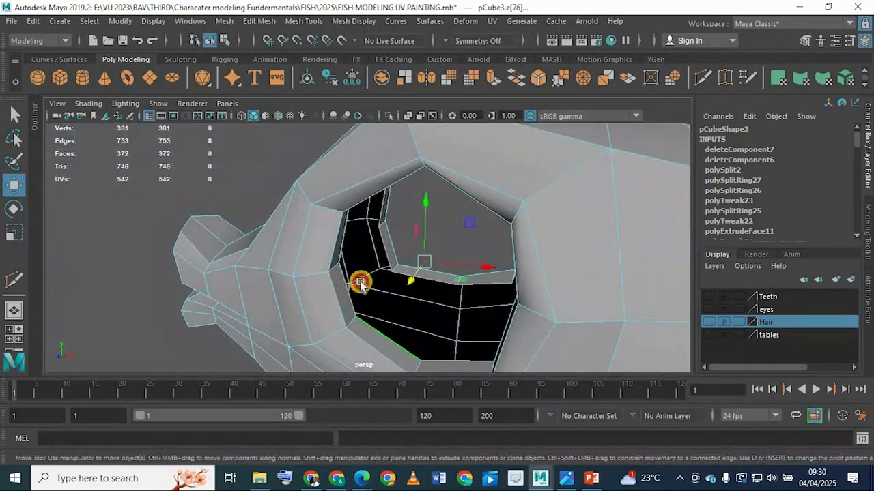
{"action": "left_click_drag", "start_coordinate": [359, 283], "coordinate": [335, 152], "text": "alt"}
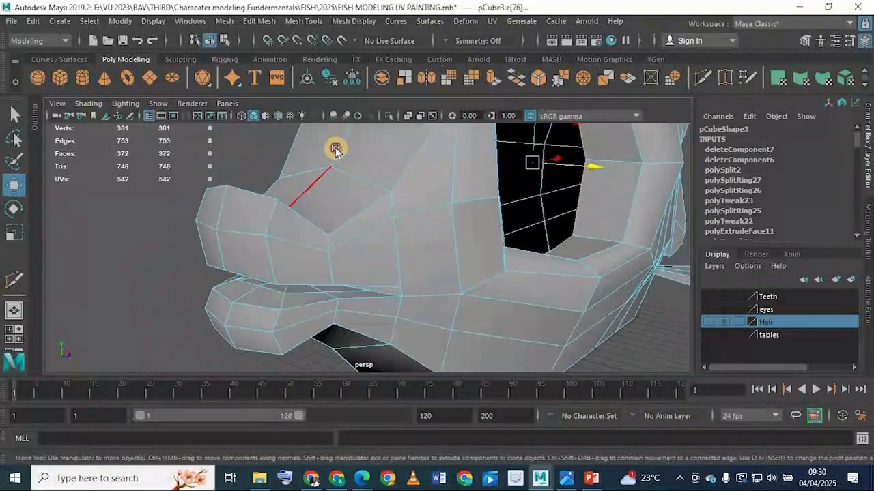
Step: Select the head's centre edge loop and examine its path into the mouth in shaded and wireframe display
{"action": "left_click_drag", "start_coordinate": [302, 185], "coordinate": [316, 228], "text": "alt"}
{"action": "scroll", "coordinate": [365, 221], "scroll_direction": "up", "scroll_amount": 3}
{"action": "scroll", "coordinate": [312, 265], "scroll_direction": "up", "scroll_amount": 1}
{"action": "scroll", "coordinate": [312, 264], "scroll_direction": "up", "scroll_amount": 2}
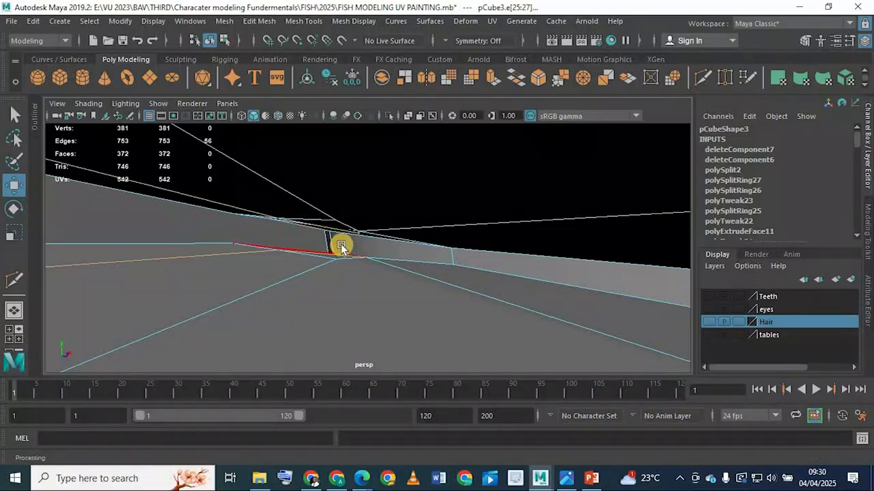
{"action": "key", "text": "4"}
{"action": "left_click_drag", "start_coordinate": [324, 255], "coordinate": [401, 290], "text": "alt"}
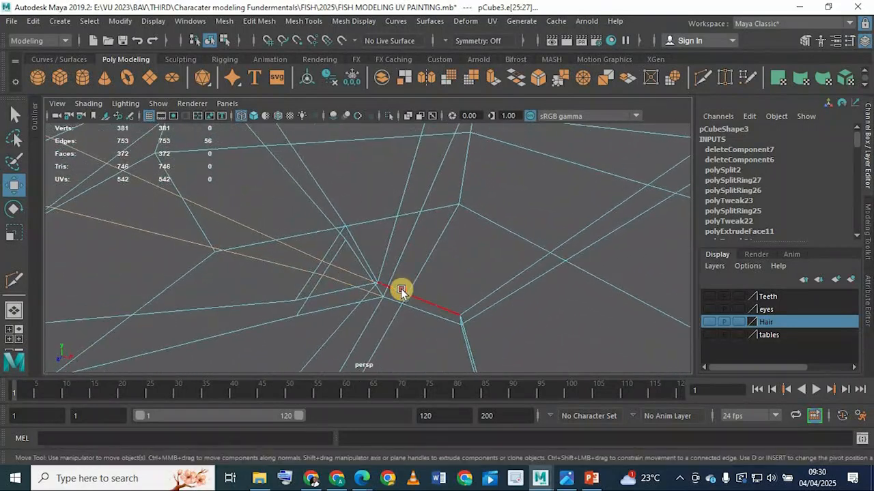
{"action": "mouse_move", "coordinate": [326, 284]}
{"action": "left_mouse_down", "text": "alt"}
{"action": "mouse_move", "coordinate": [292, 310]}
{"action": "mouse_move", "coordinate": [314, 304]}
{"action": "mouse_move", "coordinate": [315, 289]}
{"action": "left_mouse_up", "text": "alt"}
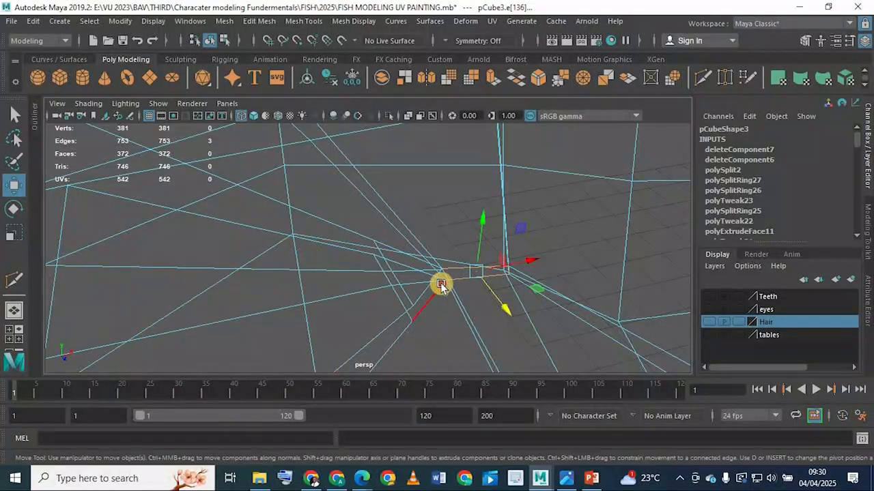
{"action": "left_click_drag", "start_coordinate": [440, 283], "coordinate": [401, 252], "text": "alt"}
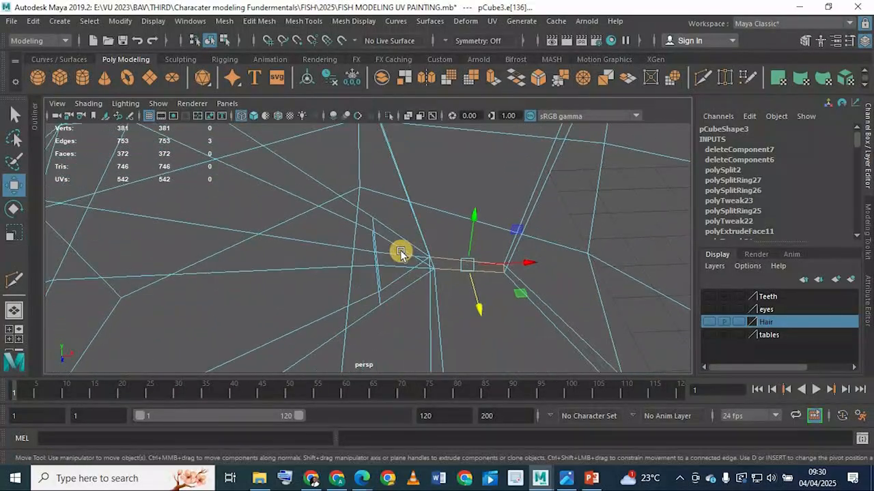
{"action": "key", "text": "5"}
{"action": "mouse_move", "coordinate": [332, 228]}
{"action": "left_mouse_down", "text": "alt"}
{"action": "mouse_move", "coordinate": [487, 200]}
{"action": "mouse_move", "coordinate": [321, 289]}
{"action": "mouse_move", "coordinate": [564, 261]}
{"action": "mouse_move", "coordinate": [519, 201]}
{"action": "mouse_move", "coordinate": [470, 223]}
{"action": "mouse_move", "coordinate": [445, 209]}
{"action": "mouse_move", "coordinate": [406, 231]}
{"action": "mouse_move", "coordinate": [552, 230]}
{"action": "mouse_move", "coordinate": [583, 182]}
{"action": "left_mouse_up", "text": "alt"}
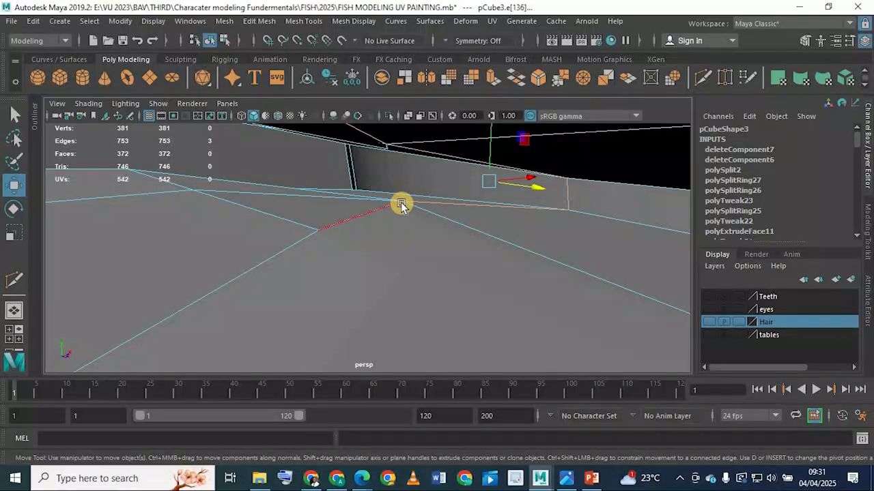
{"action": "key", "text": "4"}
{"action": "left_click_drag", "start_coordinate": [359, 232], "coordinate": [369, 268], "text": "alt"}
Step: Switch to vertex selection and try deleting the extra vertex beside the centre-line junction inside the mouth
{"action": "right_click_drag", "start_coordinate": [351, 114], "coordinate": [287, 115]}
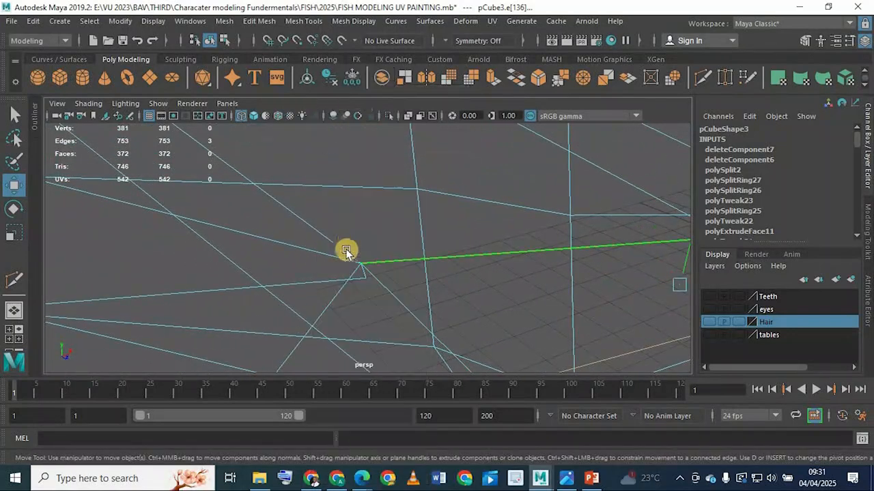
{"action": "left_click", "coordinate": [363, 265]}
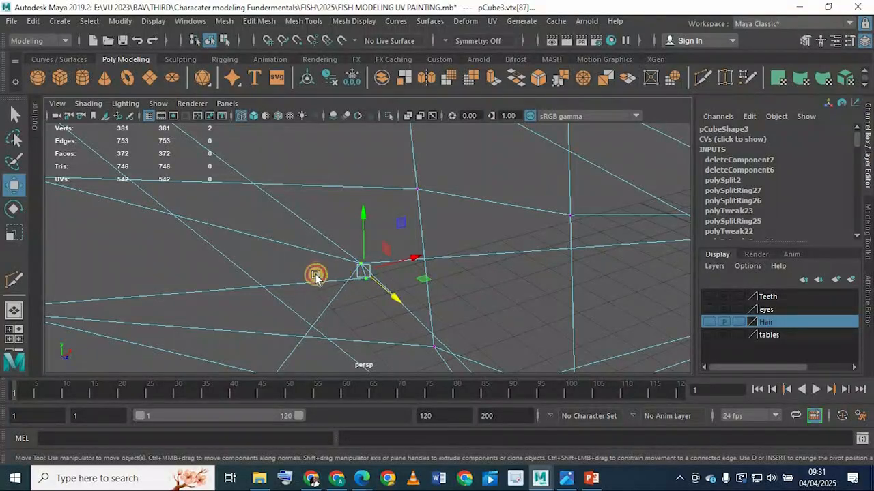
{"action": "left_click_drag", "start_coordinate": [316, 271], "coordinate": [314, 211]}
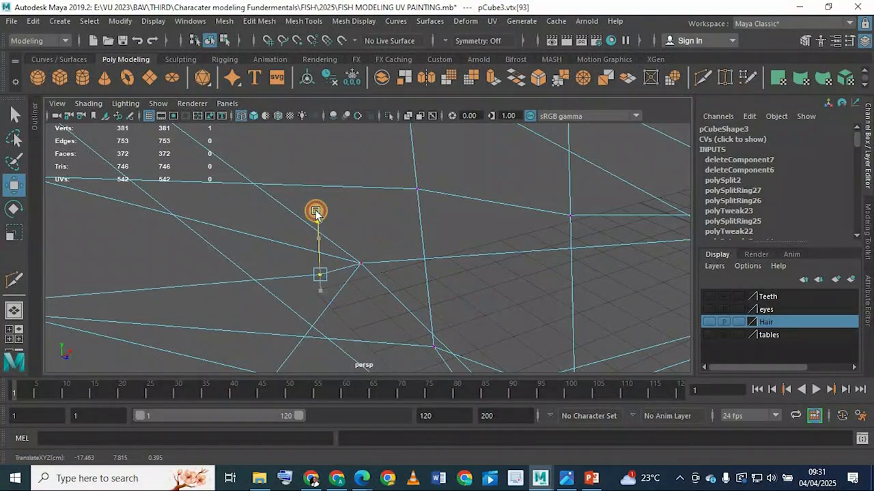
{"action": "key", "text": "Delete"}
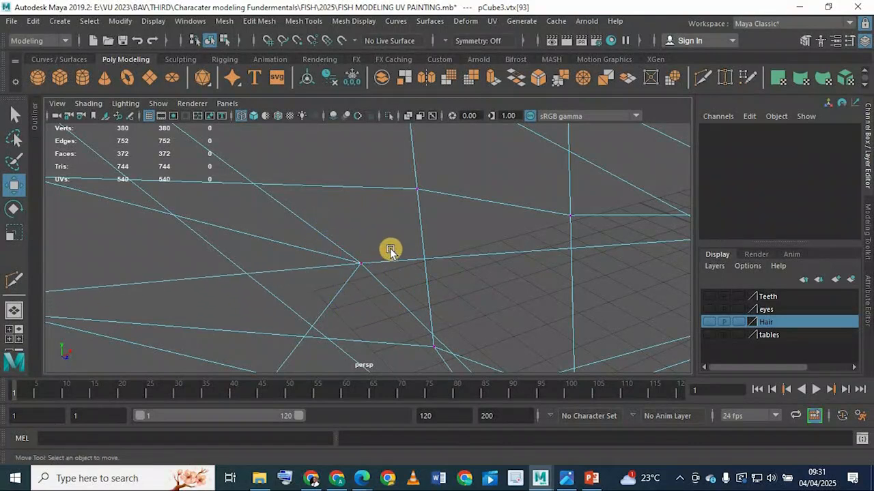
Step: Check the edge flow through the remaining junction vertex, and undo the vertex deletion
{"action": "right_click_drag", "start_coordinate": [388, 110], "coordinate": [386, 78]}
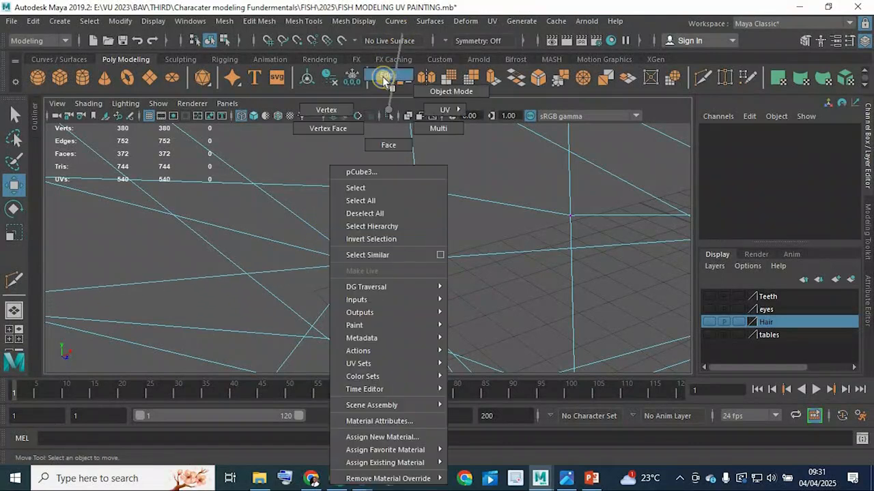
{"action": "left_click", "coordinate": [387, 261]}
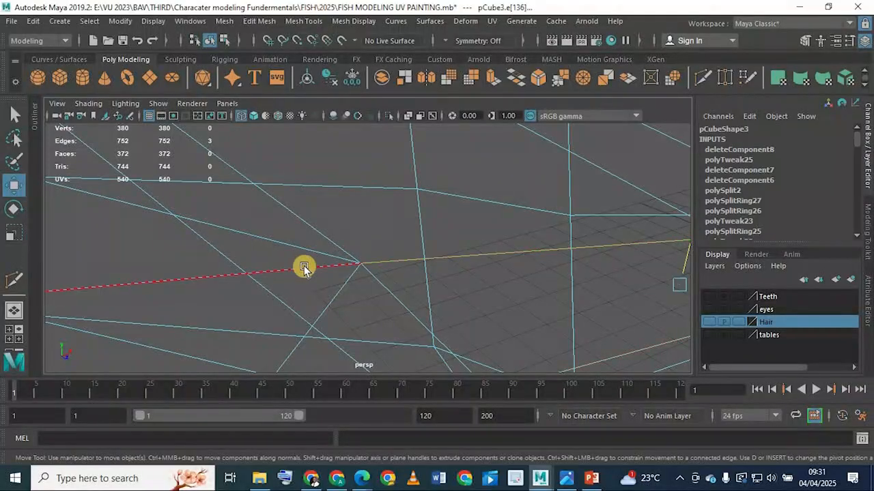
{"action": "right_click_drag", "start_coordinate": [324, 263], "coordinate": [250, 104]}
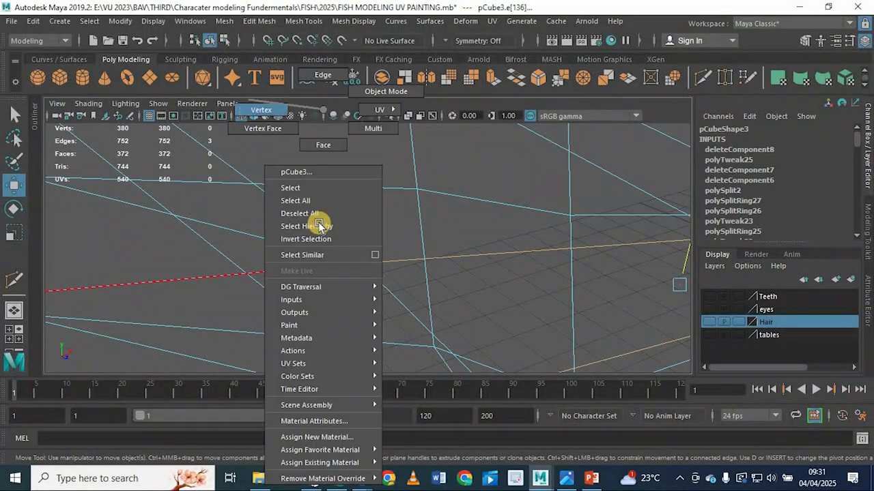
{"action": "left_click_drag", "start_coordinate": [318, 222], "coordinate": [400, 310]}
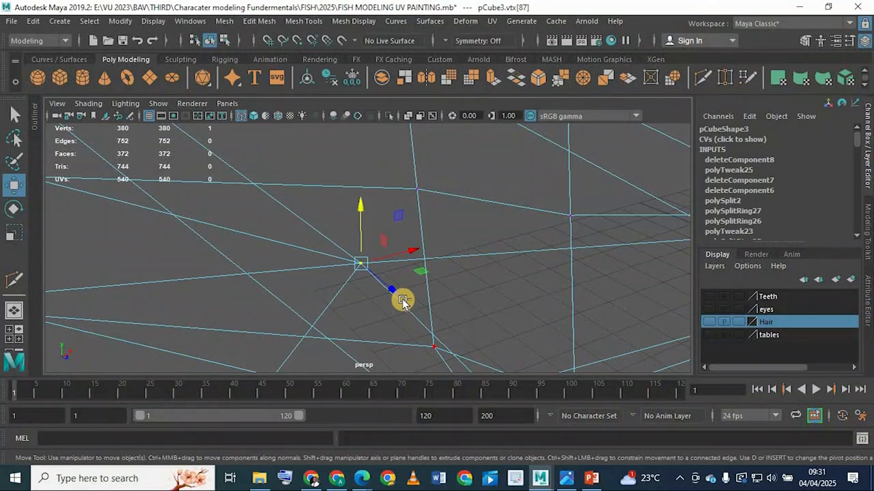
{"action": "key", "text": "ctrl+z"}
{"action": "key", "text": "ctrl+z"}
{"action": "key", "text": "ctrl+z"}
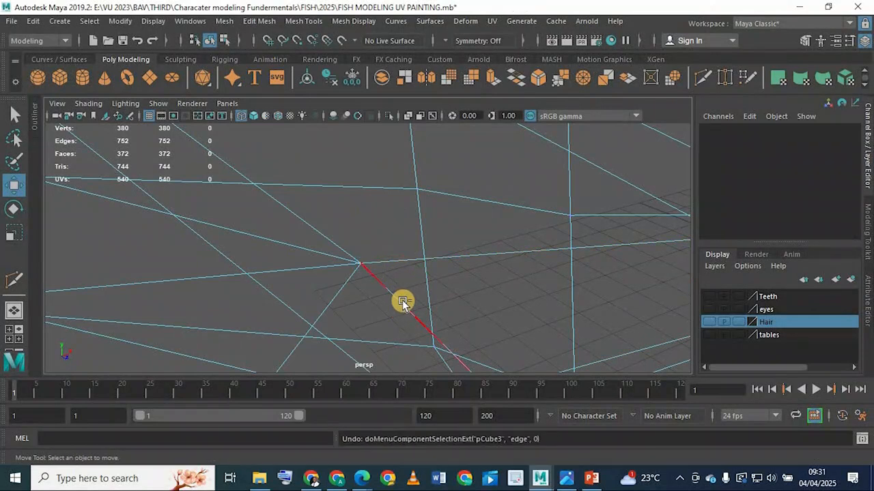
{"action": "key", "text": "ctrl+z"}
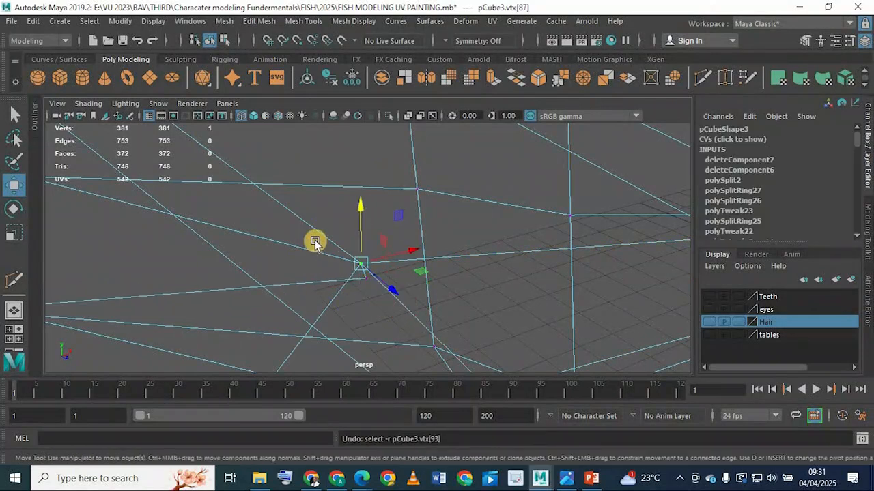
Step: Select the two close vertices at the centre-line junction inside the mouth and merge them into one
{"action": "left_click", "coordinate": [369, 289], "text": "shift"}
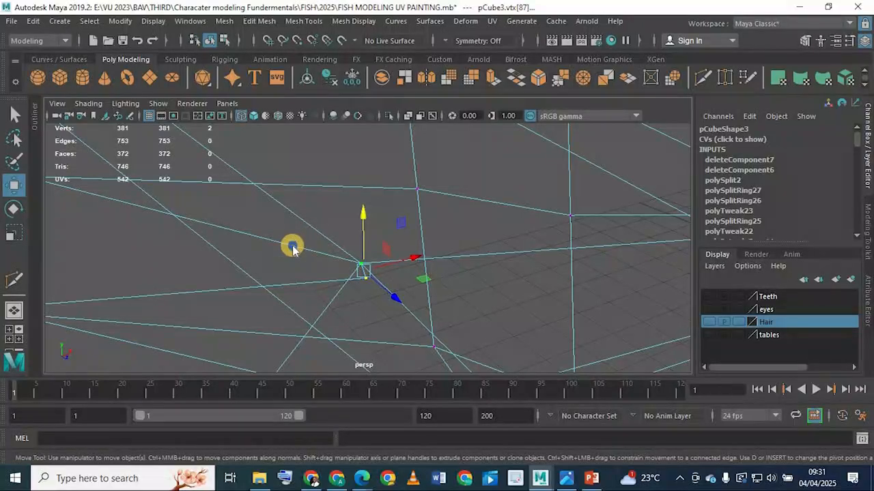
{"action": "right_click_drag", "start_coordinate": [265, 185], "coordinate": [239, 107]}
{"action": "left_click_drag", "start_coordinate": [304, 219], "coordinate": [396, 301]}
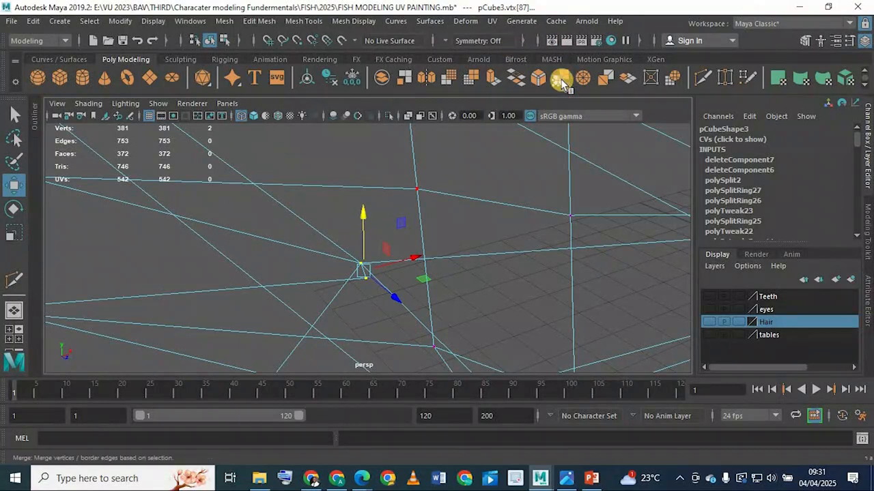
{"action": "left_click", "coordinate": [258, 21]}
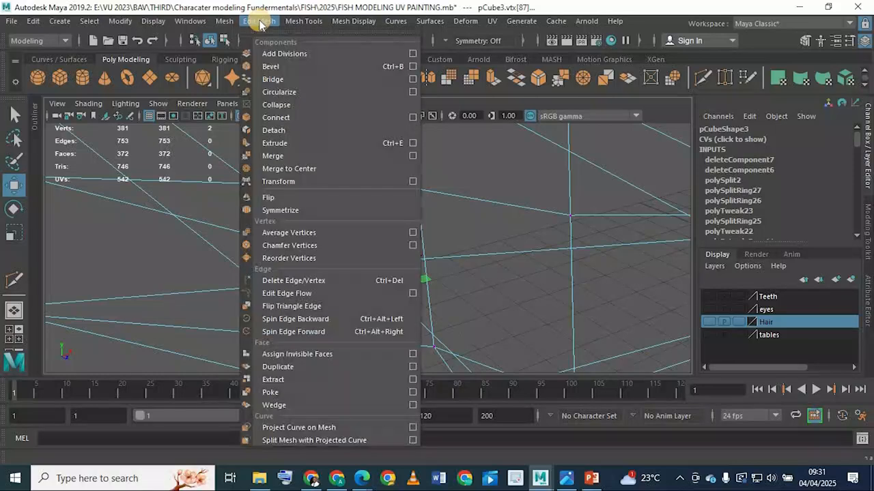
{"action": "left_click", "coordinate": [247, 156]}
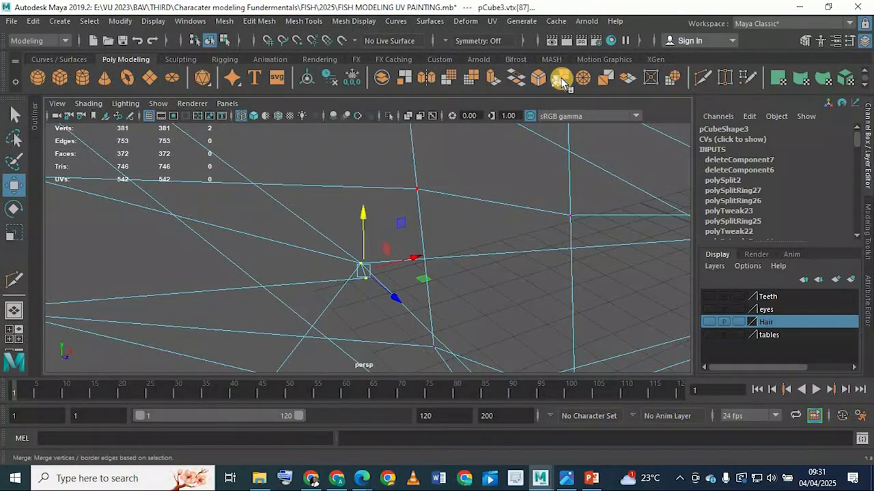
{"action": "left_click", "coordinate": [551, 89]}
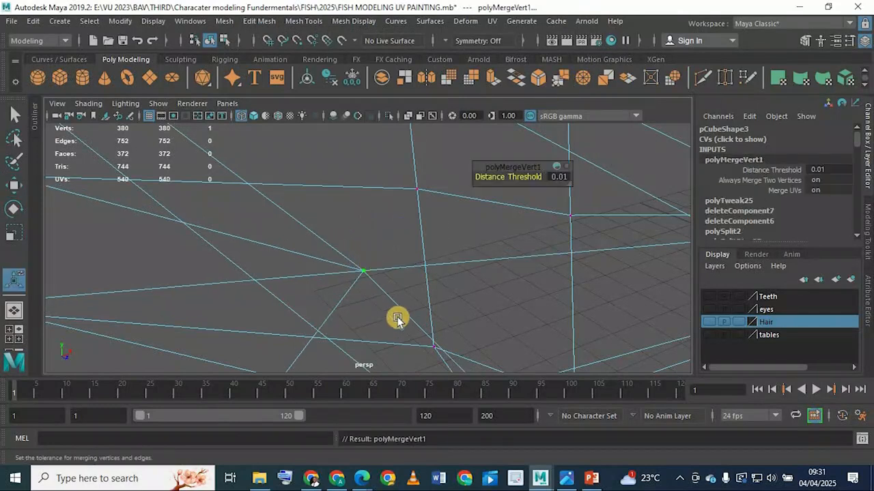
Step: Merge the second pair of nearly overlapping vertices at the neighbouring centre-line junction inside the mouth
{"action": "left_click", "coordinate": [443, 350]}
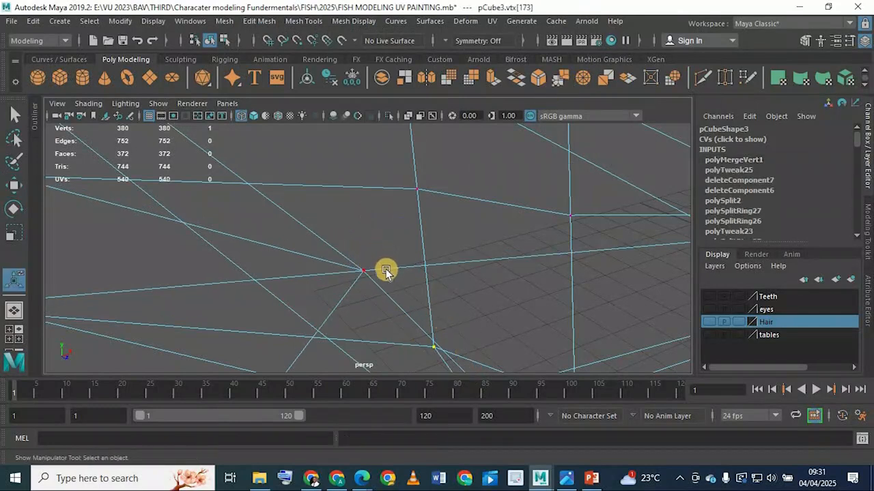
{"action": "scroll", "coordinate": [383, 262], "scroll_direction": "down", "scroll_amount": 4}
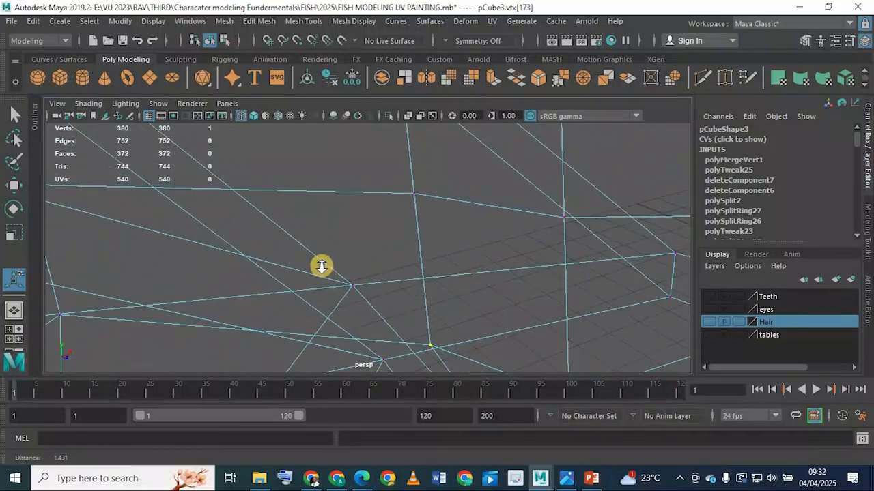
{"action": "left_click_drag", "start_coordinate": [374, 279], "coordinate": [367, 262], "text": "alt"}
{"action": "left_click_drag", "start_coordinate": [370, 278], "coordinate": [394, 305]}
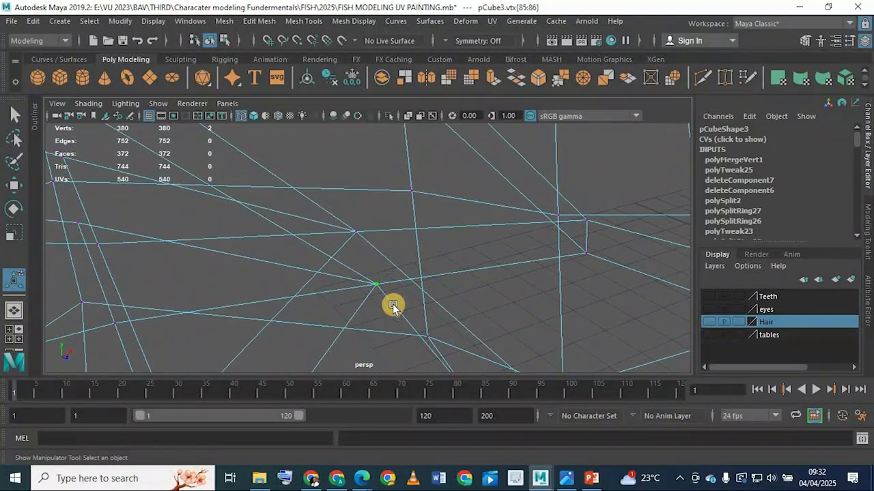
{"action": "scroll", "coordinate": [354, 307], "scroll_direction": "up", "scroll_amount": 4}
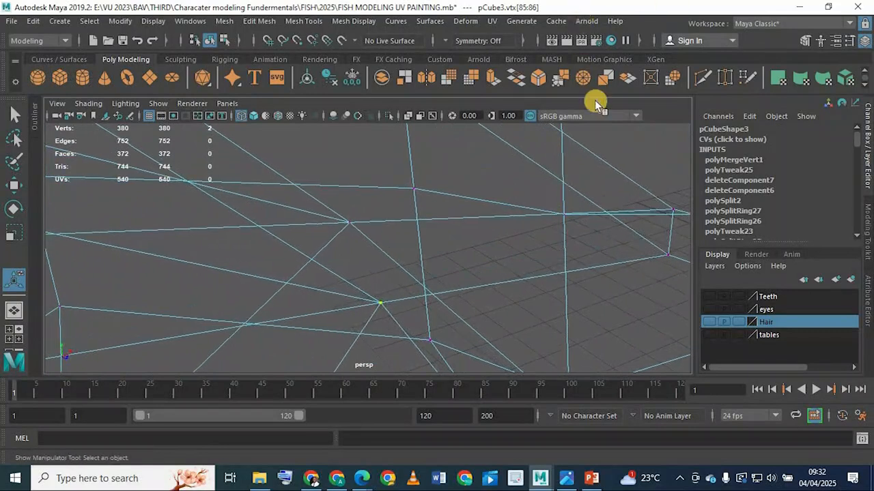
{"action": "left_click", "coordinate": [560, 80]}
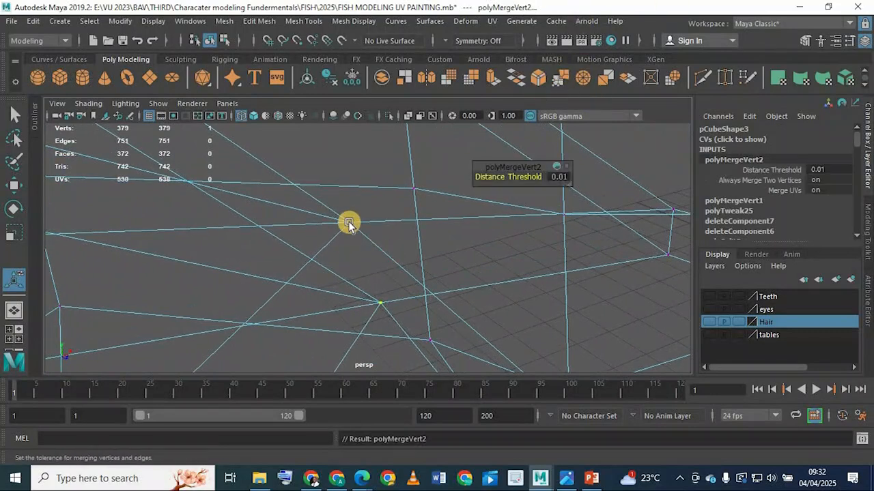
Step: Switch to edge selection and select the centre edge loop on both sides of the merged mouth vertex
{"action": "right_click_drag", "start_coordinate": [350, 194], "coordinate": [348, 75]}
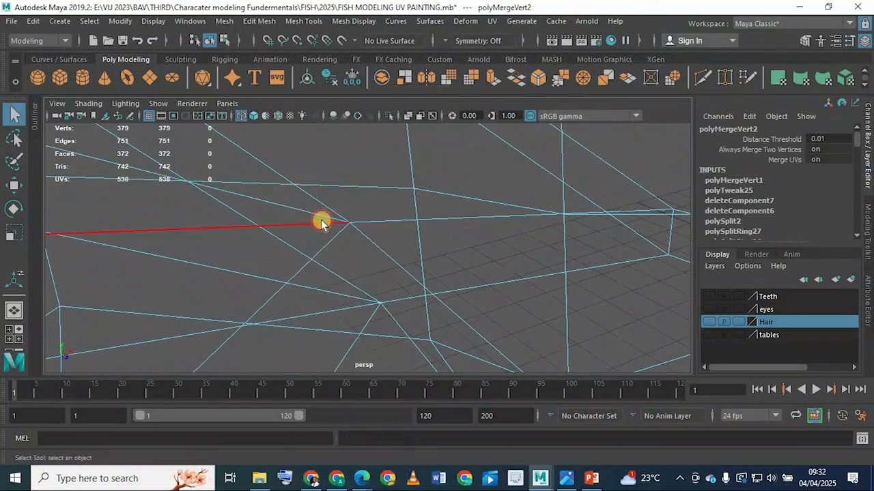
{"action": "double_click", "coordinate": [321, 224]}
{"action": "double_click", "coordinate": [440, 220], "text": "shift"}
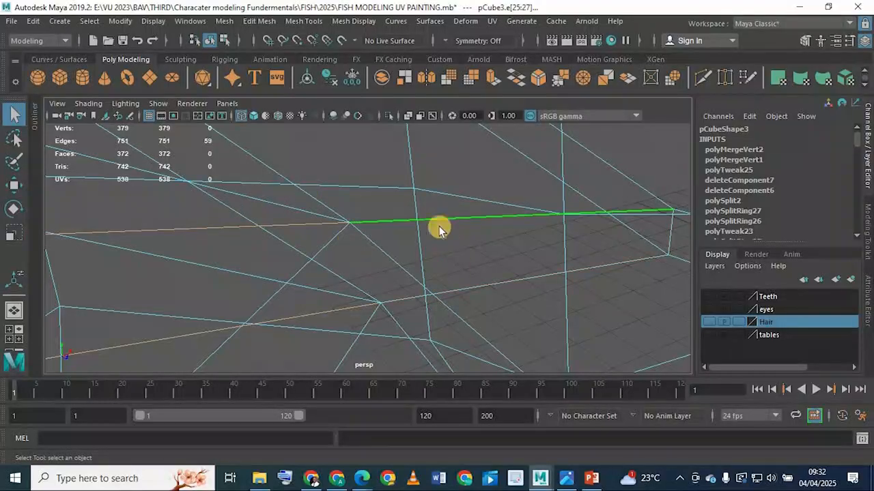
Step: Examine the selected centre edge loop over the head and through the mouth in shaded and wireframe display
{"action": "key", "text": "5"}
{"action": "mouse_move", "coordinate": [400, 230]}
{"action": "left_mouse_down", "text": "alt"}
{"action": "mouse_move", "coordinate": [344, 265]}
{"action": "mouse_move", "coordinate": [374, 241]}
{"action": "mouse_move", "coordinate": [402, 247]}
{"action": "mouse_move", "coordinate": [373, 230]}
{"action": "mouse_move", "coordinate": [398, 228]}
{"action": "mouse_move", "coordinate": [421, 242]}
{"action": "mouse_move", "coordinate": [362, 218]}
{"action": "mouse_move", "coordinate": [503, 157]}
{"action": "left_mouse_up", "text": "alt"}
{"action": "scroll", "coordinate": [403, 218], "scroll_direction": "up", "scroll_amount": 2}
{"action": "scroll", "coordinate": [503, 156], "scroll_direction": "down", "scroll_amount": 5}
{"action": "scroll", "coordinate": [413, 206], "scroll_direction": "up", "scroll_amount": 3}
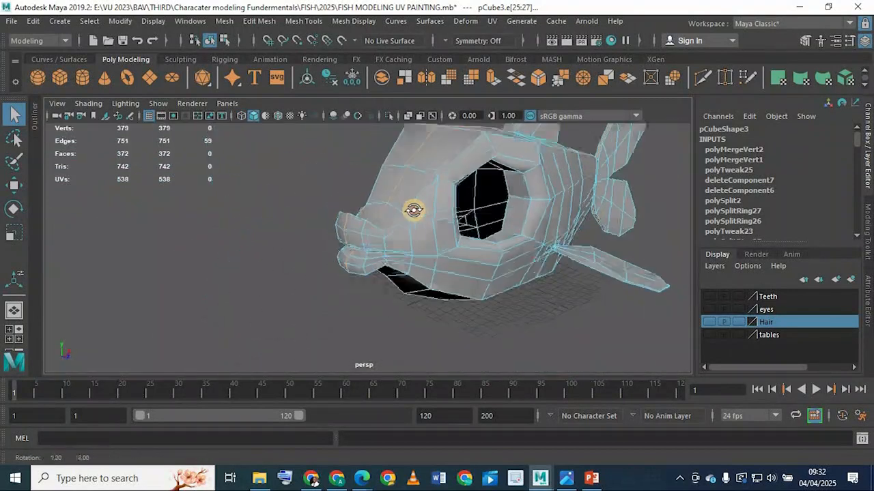
{"action": "left_click_drag", "start_coordinate": [411, 207], "coordinate": [365, 238], "text": "alt"}
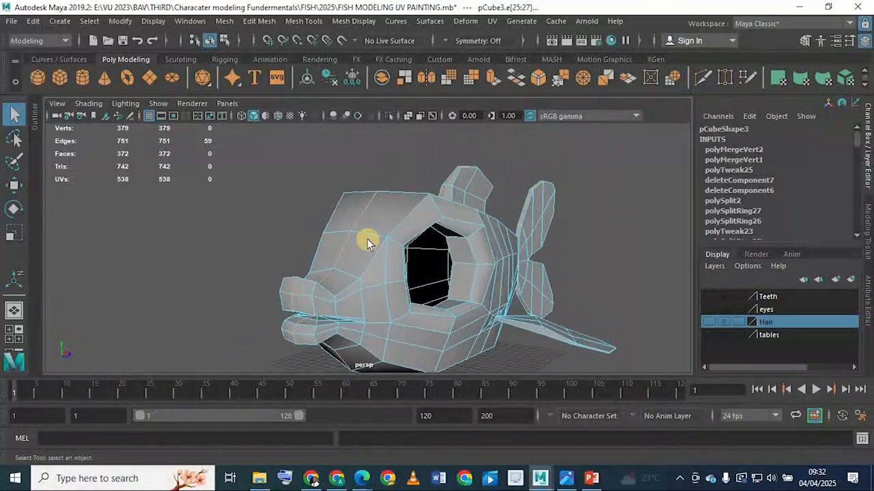
{"action": "key", "text": "4"}
{"action": "left_click_drag", "start_coordinate": [356, 292], "coordinate": [419, 363], "text": "alt"}
{"action": "scroll", "coordinate": [337, 302], "scroll_direction": "up", "scroll_amount": 5}
{"action": "left_click_drag", "start_coordinate": [337, 303], "coordinate": [326, 272], "text": "alt"}
{"action": "scroll", "coordinate": [326, 271], "scroll_direction": "up", "scroll_amount": 5}
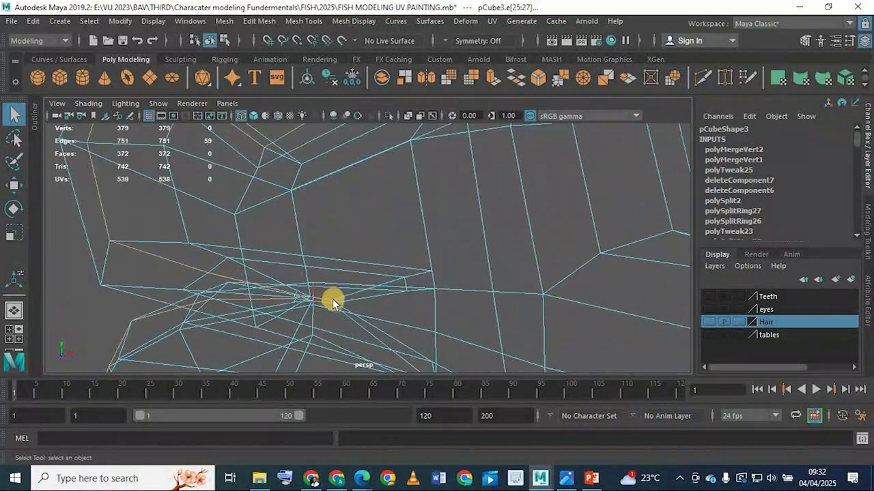
{"action": "scroll", "coordinate": [196, 236], "scroll_direction": "down", "scroll_amount": 6}
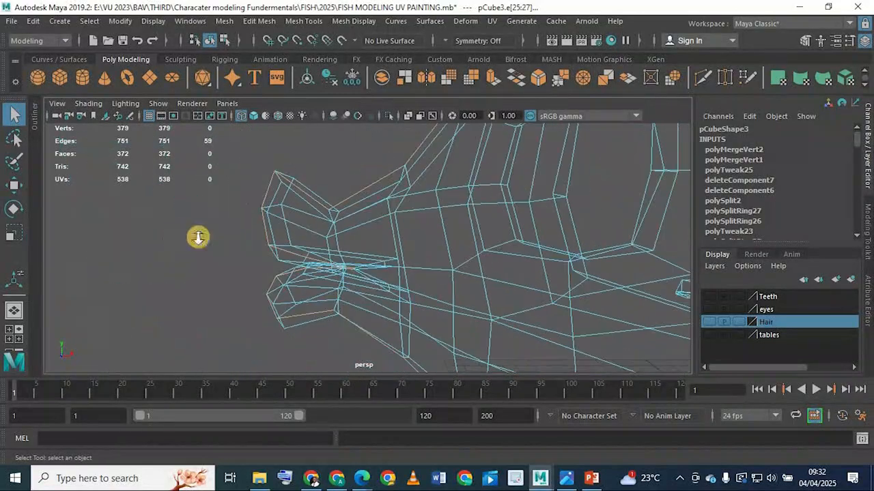
Step: Restore shaded display, then leave edge selection and select the whole fish mesh in object mode
{"action": "mouse_move", "coordinate": [231, 221]}
{"action": "left_mouse_down", "text": "alt"}
{"action": "mouse_move", "coordinate": [410, 228]}
{"action": "mouse_move", "coordinate": [455, 203]}
{"action": "mouse_move", "coordinate": [357, 239]}
{"action": "mouse_move", "coordinate": [416, 265]}
{"action": "mouse_move", "coordinate": [433, 259]}
{"action": "mouse_move", "coordinate": [423, 253]}
{"action": "left_mouse_up", "text": "alt"}
{"action": "key", "text": "5"}
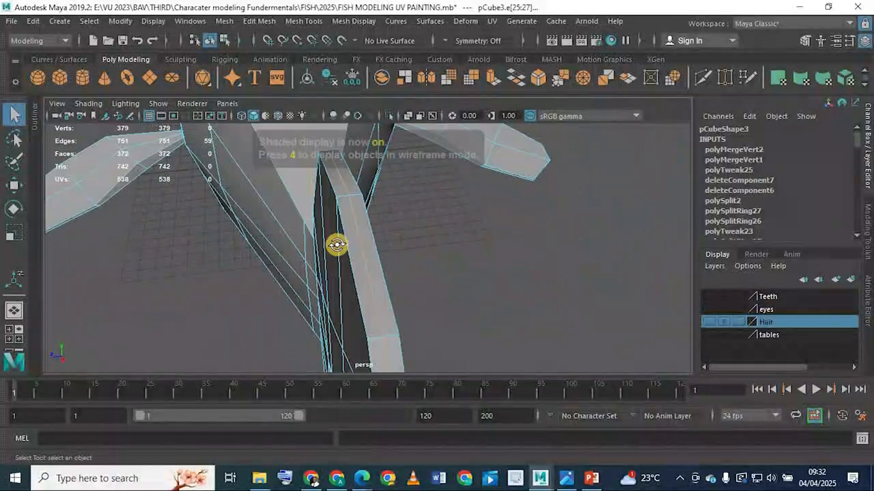
{"action": "mouse_move", "coordinate": [337, 246]}
{"action": "left_mouse_down", "text": "alt"}
{"action": "mouse_move", "coordinate": [531, 219]}
{"action": "mouse_move", "coordinate": [471, 225]}
{"action": "mouse_move", "coordinate": [516, 199]}
{"action": "mouse_move", "coordinate": [491, 185]}
{"action": "mouse_move", "coordinate": [379, 177]}
{"action": "mouse_move", "coordinate": [382, 195]}
{"action": "left_mouse_up", "text": "alt"}
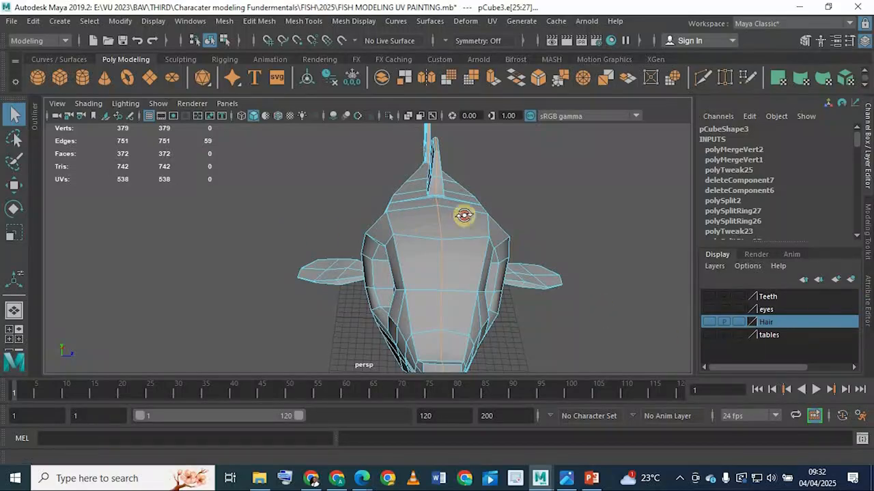
{"action": "left_click_drag", "start_coordinate": [488, 206], "coordinate": [361, 295], "text": "alt"}
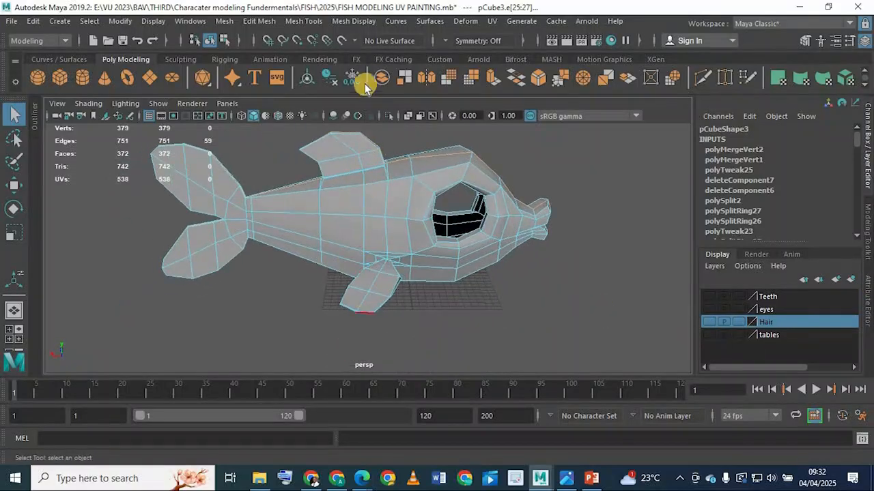
{"action": "left_click_drag", "start_coordinate": [310, 216], "coordinate": [427, 153], "text": "alt"}
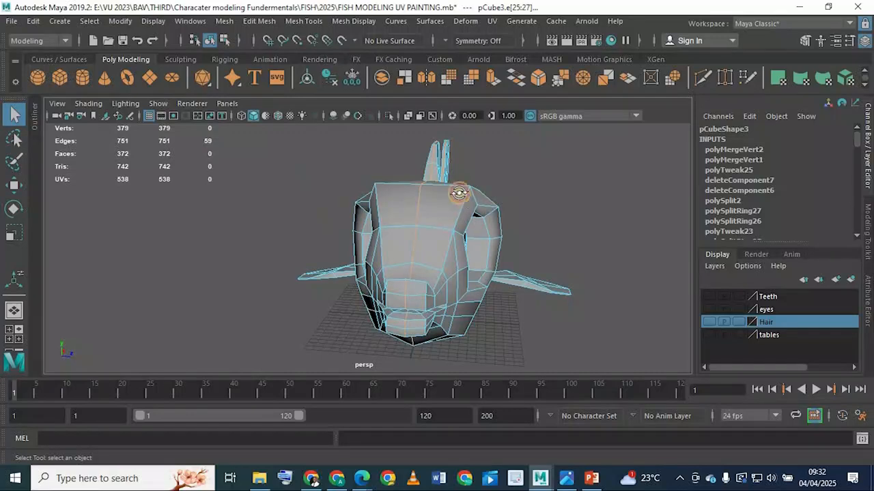
{"action": "left_click_drag", "start_coordinate": [455, 196], "coordinate": [366, 282], "text": "alt"}
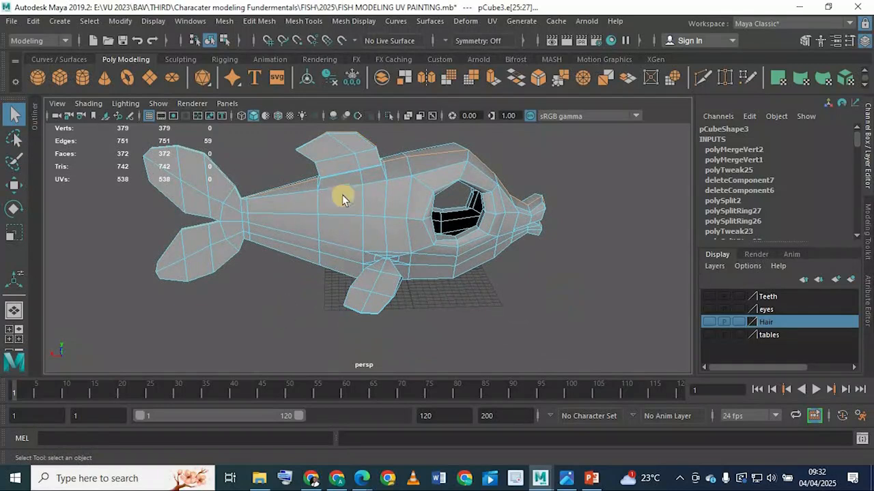
{"action": "right_click", "coordinate": [407, 186]}
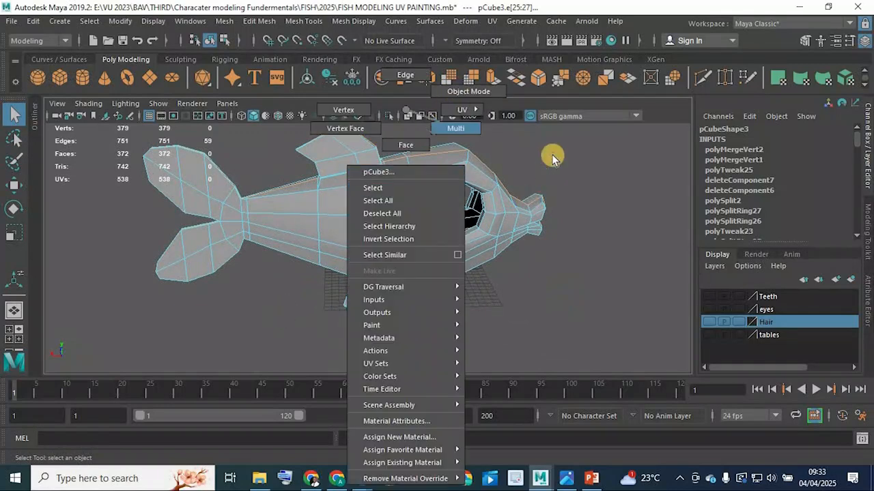
{"action": "left_click", "coordinate": [468, 92]}
{"action": "left_click", "coordinate": [508, 191]}
{"action": "left_click", "coordinate": [402, 163]}
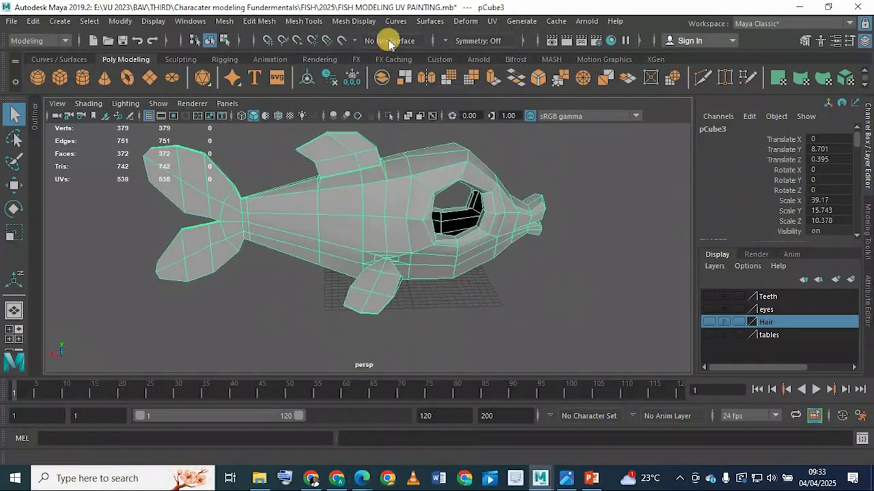
Step: Open the UV Editor and arrange its window beside the perspective view so the fish remains accessible
{"action": "left_click", "coordinate": [491, 22]}
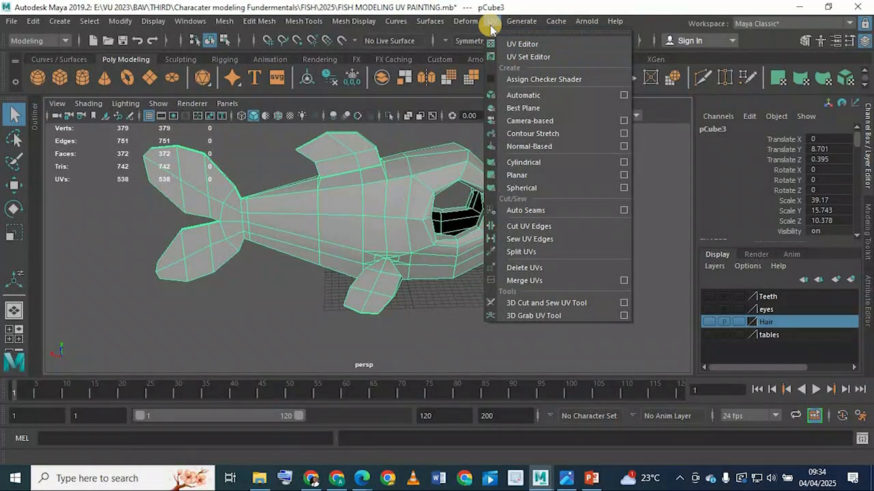
{"action": "left_click", "coordinate": [520, 44]}
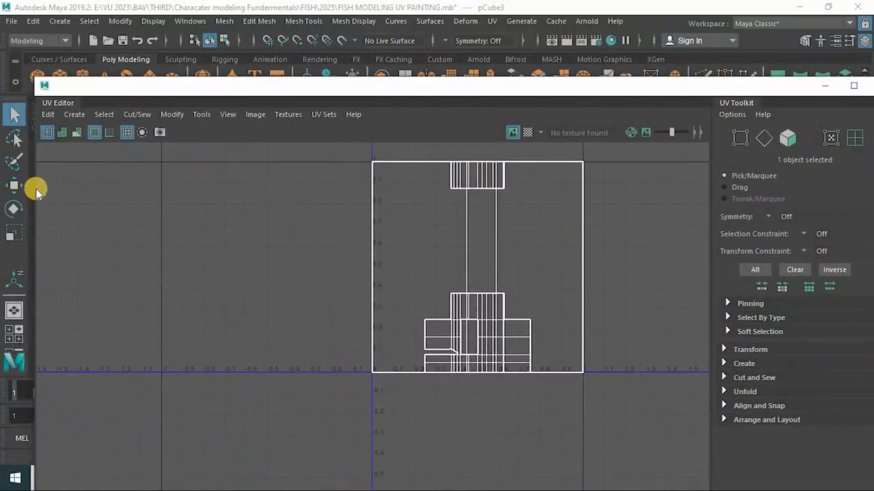
{"action": "left_click_drag", "start_coordinate": [31, 182], "coordinate": [234, 184]}
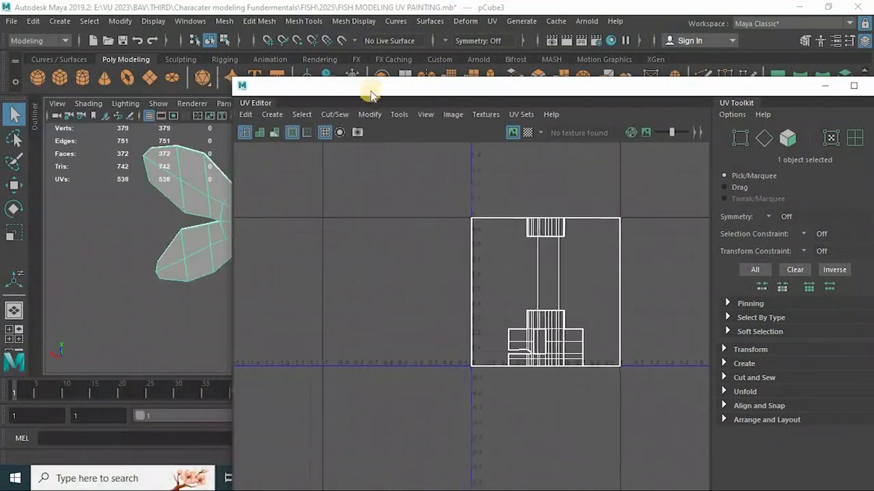
{"action": "left_click_drag", "start_coordinate": [370, 94], "coordinate": [197, 49]}
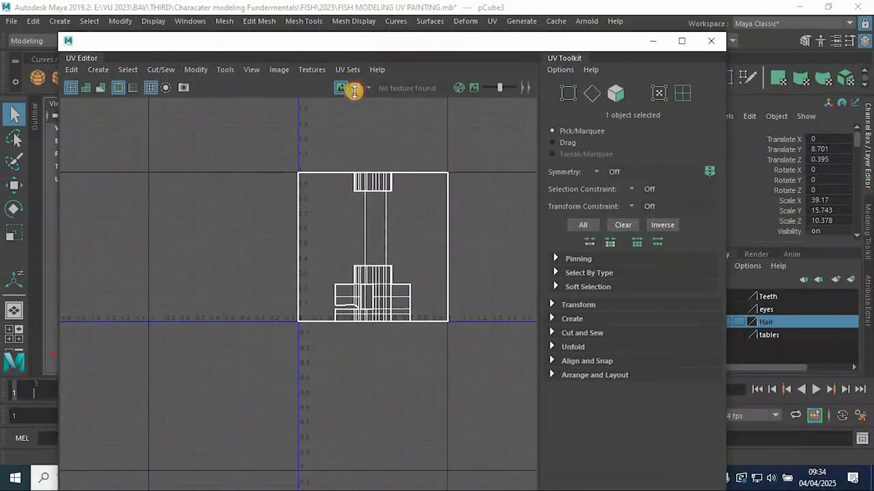
{"action": "left_click_drag", "start_coordinate": [355, 91], "coordinate": [412, 40]}
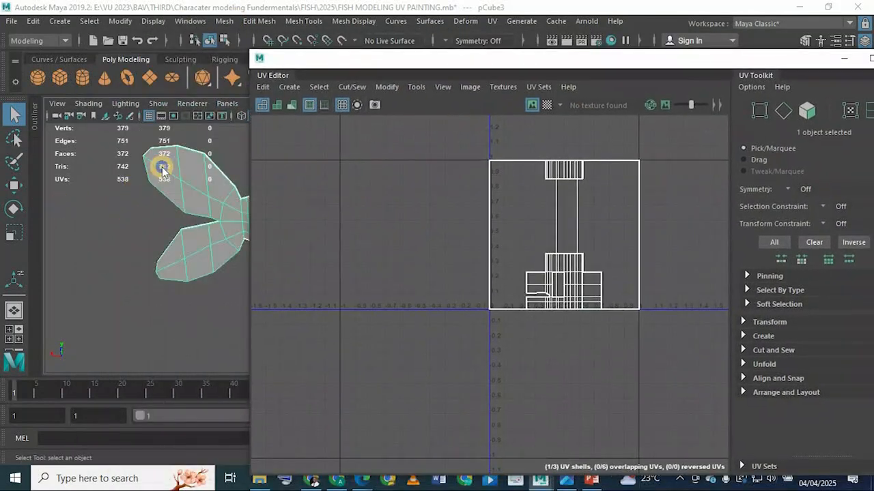
Step: Delete all existing UVs of the fish mesh
{"action": "right_click_drag", "start_coordinate": [162, 170], "coordinate": [201, 123]}
{"action": "left_click", "coordinate": [196, 180]}
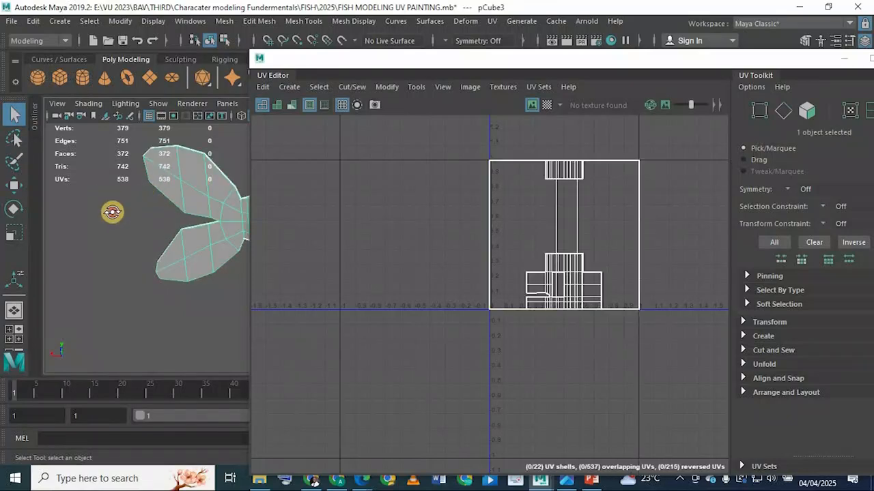
{"action": "left_click_drag", "start_coordinate": [112, 212], "coordinate": [152, 239], "text": "alt"}
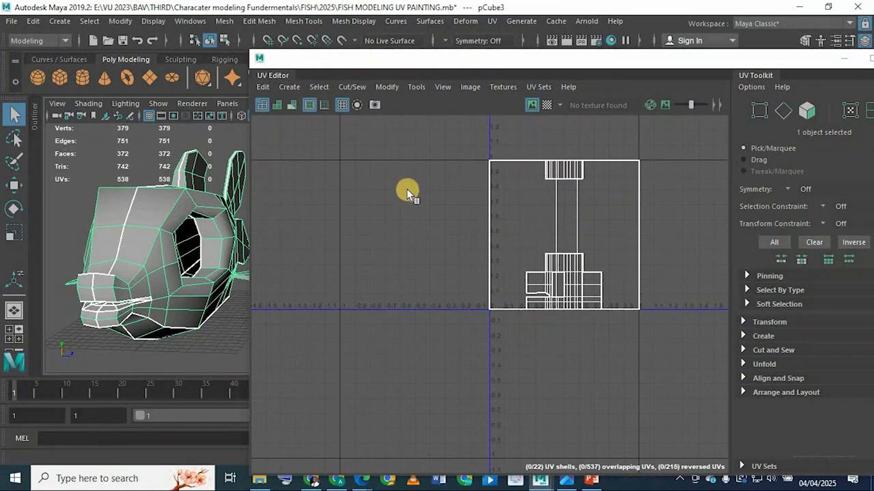
{"action": "left_click", "coordinate": [262, 87]}
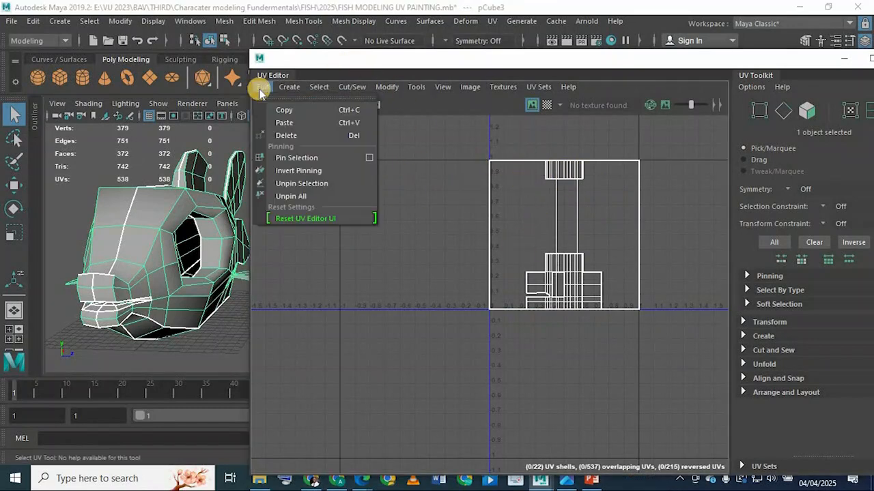
{"action": "left_click", "coordinate": [286, 135]}
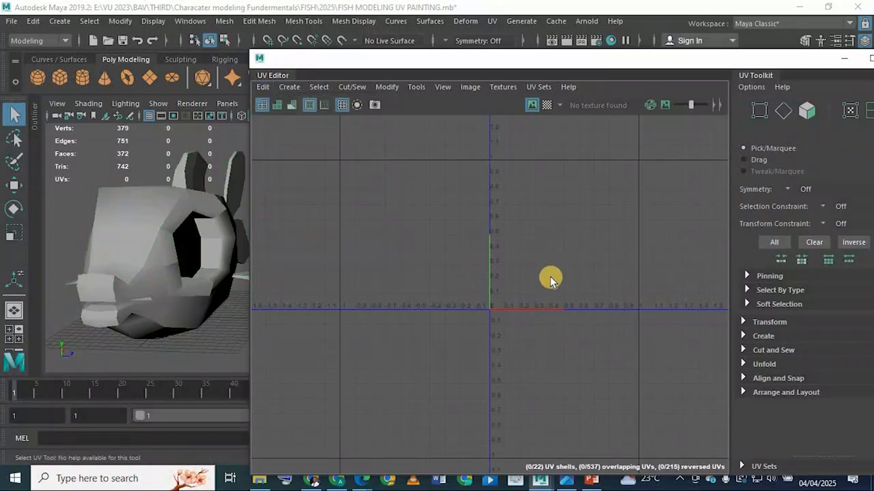
Step: Reselect the fish and create a camera-based UV projection of it from a three-quarter front view showing the whole body
{"action": "left_click", "coordinate": [154, 239]}
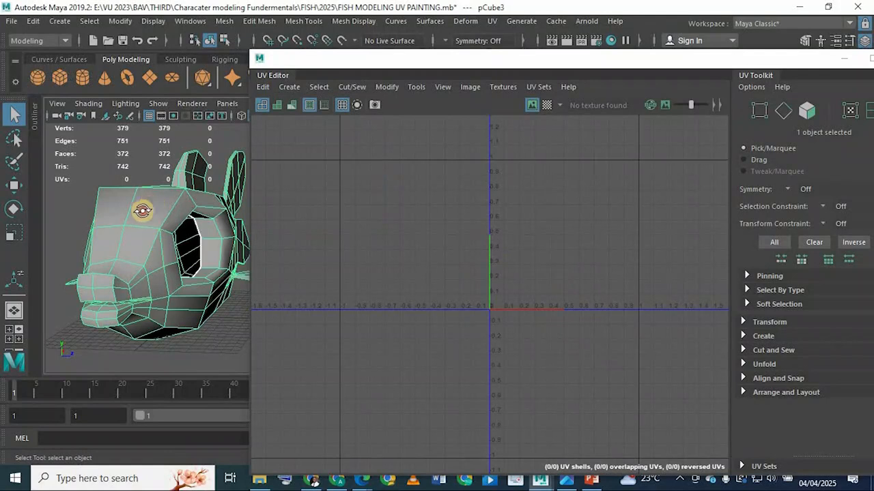
{"action": "left_click_drag", "start_coordinate": [141, 203], "coordinate": [499, 48], "text": "alt"}
{"action": "left_click_drag", "start_coordinate": [148, 230], "coordinate": [208, 224], "text": "alt"}
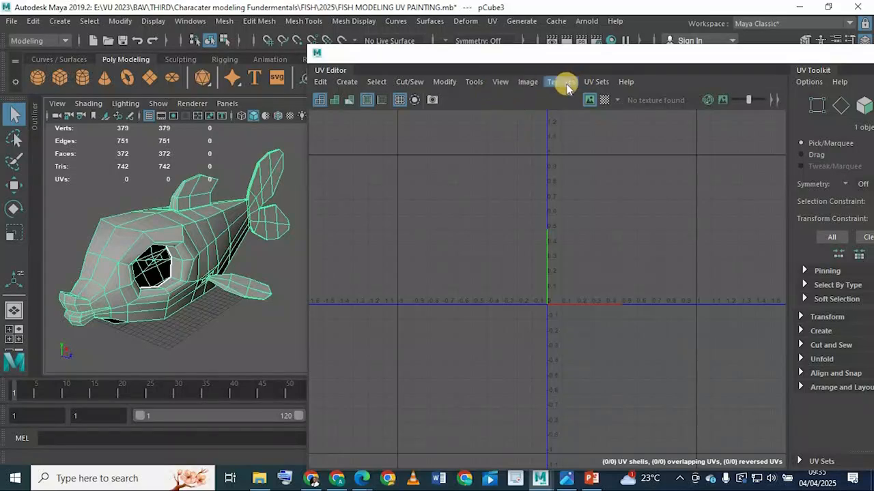
{"action": "left_click", "coordinate": [531, 85]}
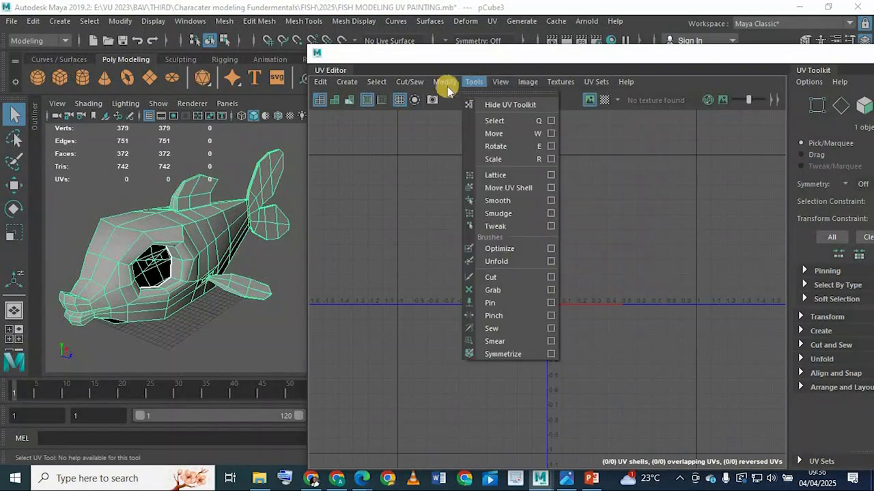
{"action": "left_click", "coordinate": [348, 82]}
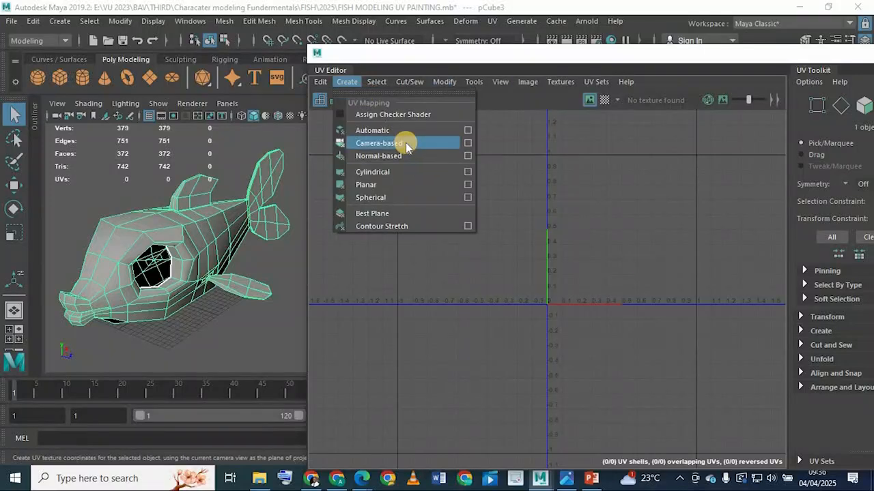
{"action": "left_click", "coordinate": [491, 22]}
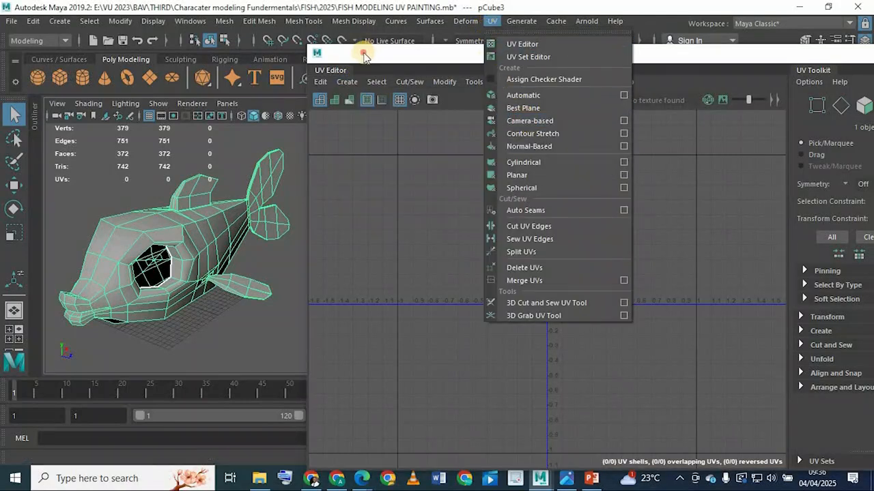
{"action": "left_click", "coordinate": [363, 55]}
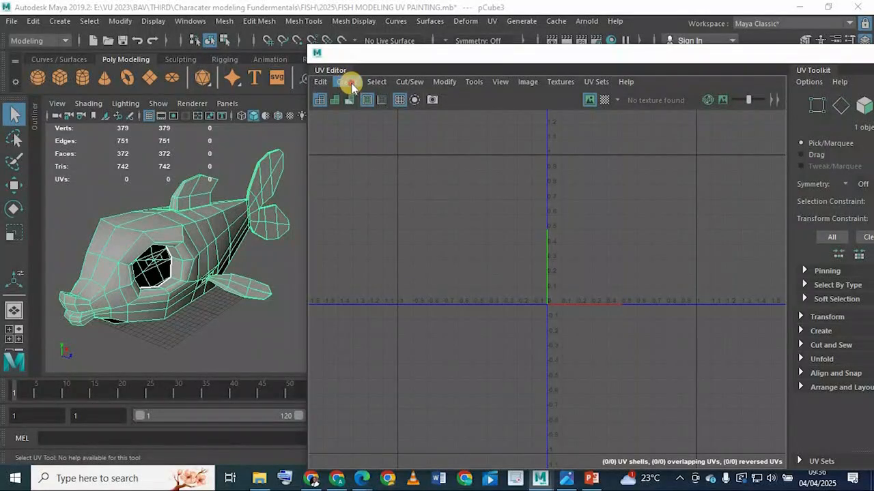
{"action": "left_click", "coordinate": [348, 82]}
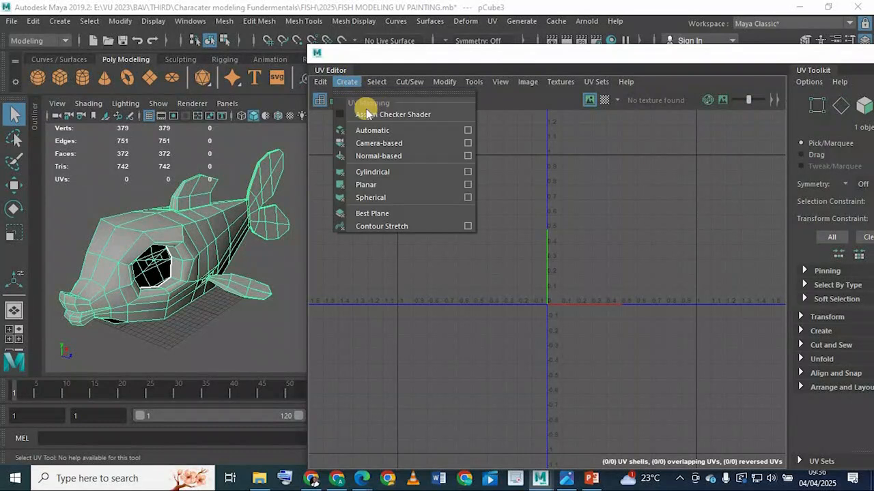
{"action": "left_click", "coordinate": [392, 144]}
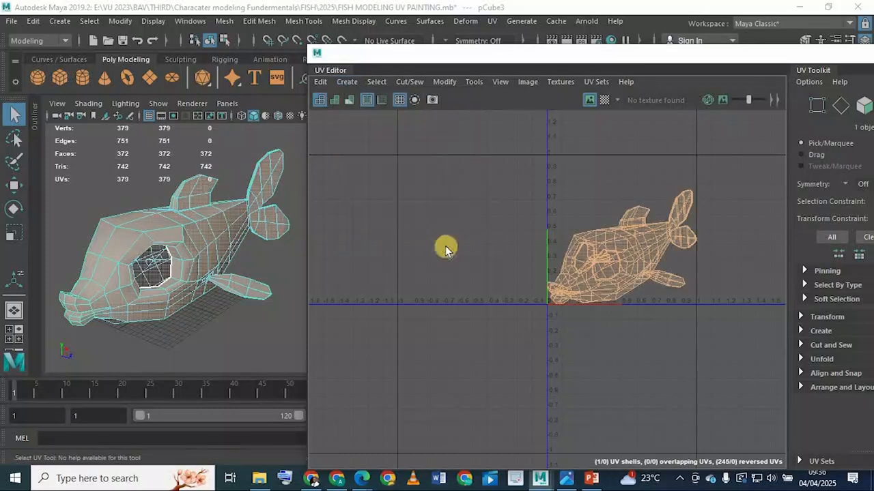
{"action": "left_click", "coordinate": [663, 261]}
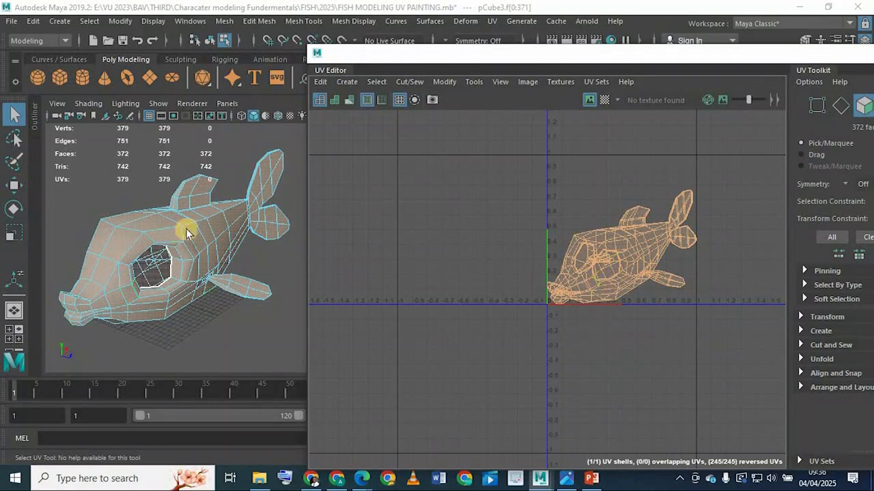
{"action": "left_click", "coordinate": [687, 243]}
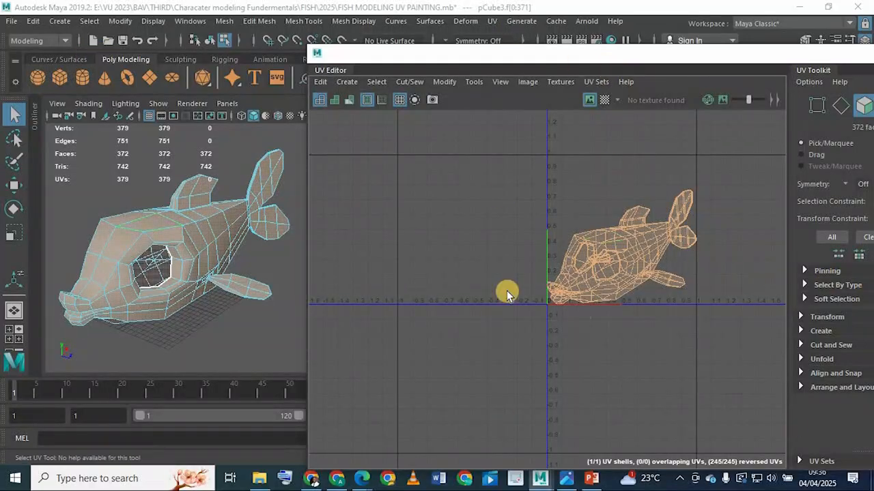
{"action": "left_click", "coordinate": [554, 301]}
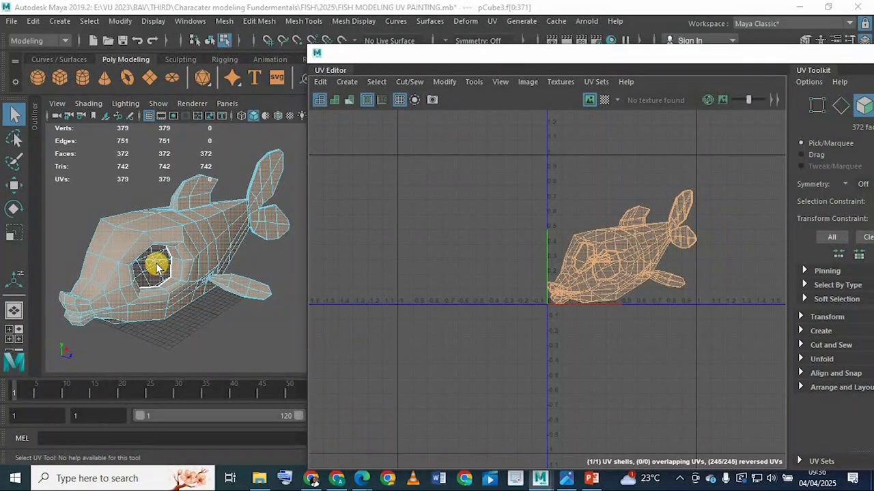
Step: Switch to edge selection and select the centre edge loop running over the fish's head and back
{"action": "right_click_drag", "start_coordinate": [172, 221], "coordinate": [117, 244]}
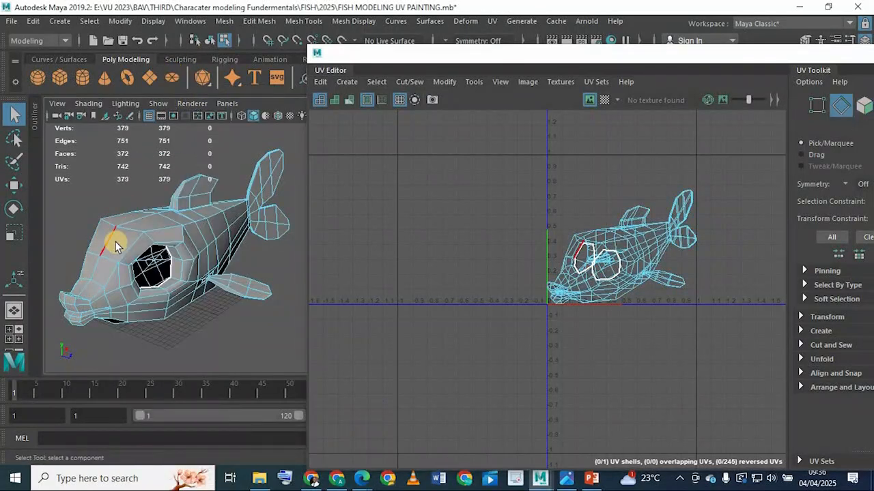
{"action": "double_click", "coordinate": [145, 238]}
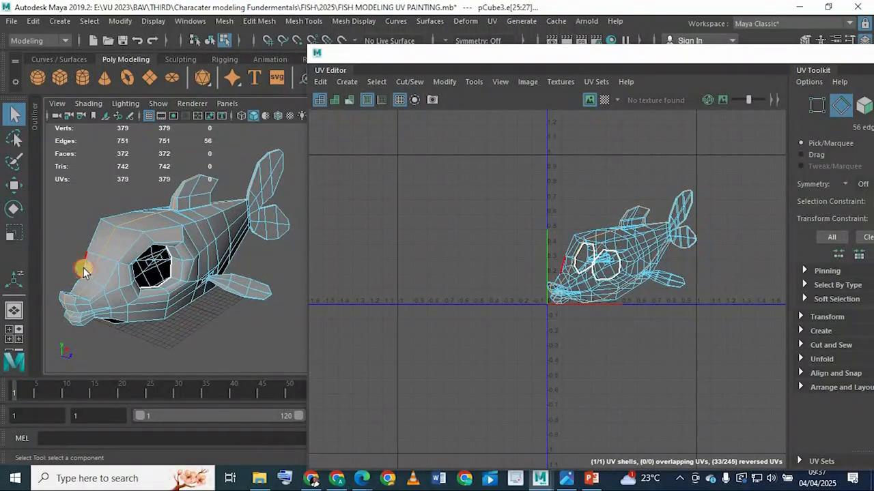
{"action": "left_click_drag", "start_coordinate": [84, 271], "coordinate": [172, 202], "text": "alt"}
{"action": "middle_click_drag", "start_coordinate": [172, 203], "coordinate": [239, 125], "text": "alt"}
{"action": "right_click_drag", "start_coordinate": [160, 220], "coordinate": [205, 219], "text": "alt"}
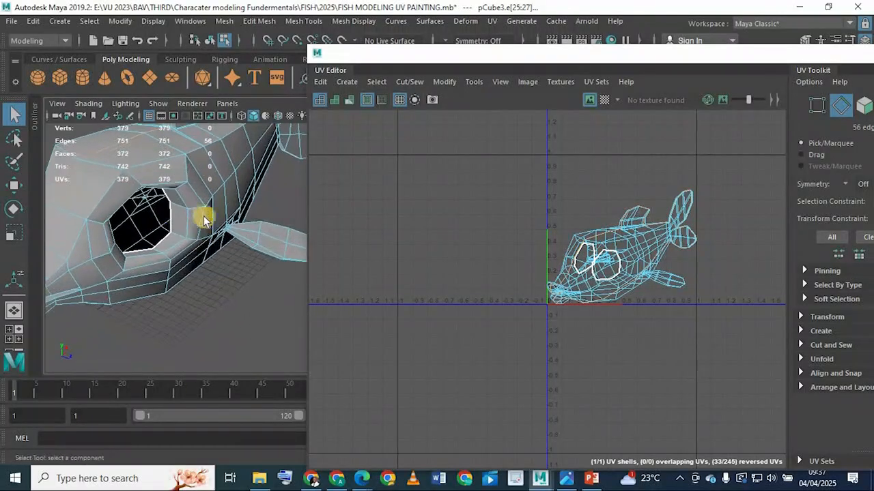
{"action": "left_click_drag", "start_coordinate": [205, 219], "coordinate": [191, 244], "text": "alt"}
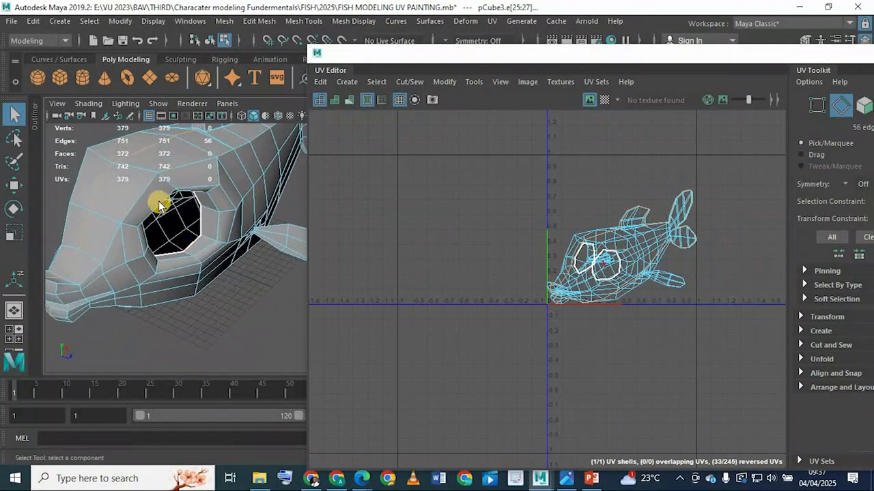
Step: Try adding the border edge loop of the near eye opening to the selected centre loop
{"action": "double_click", "coordinate": [204, 225], "text": "shift"}
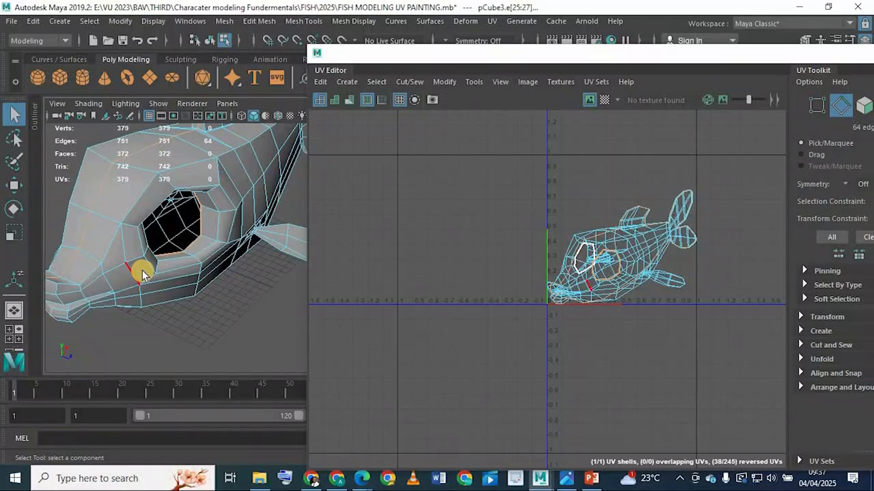
{"action": "double_click", "coordinate": [161, 258], "text": "ctrl"}
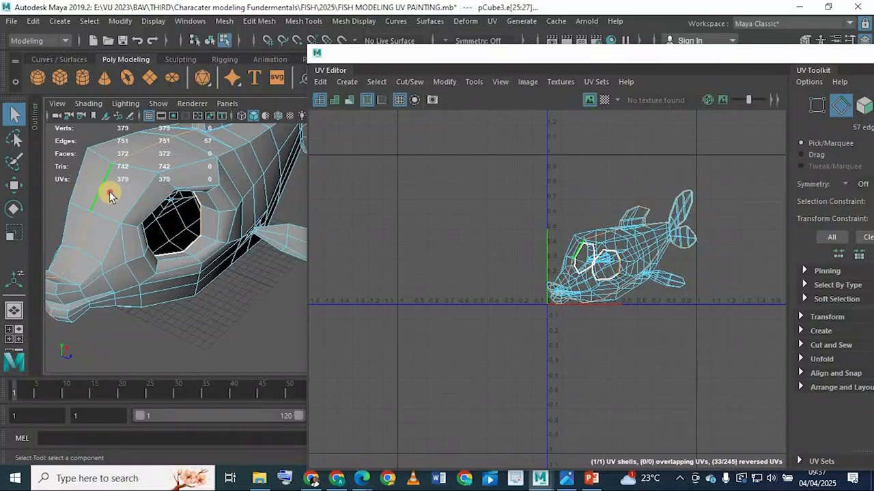
{"action": "left_click", "coordinate": [114, 168], "text": "ctrl"}
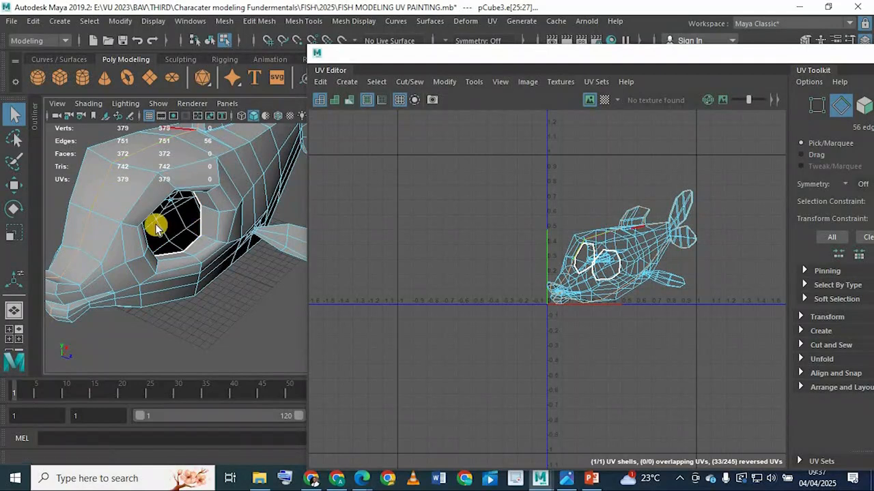
Step: Check the fish's centre-line edge selection in wireframe and add the missing edges around the mouth to it
{"action": "key", "text": "4"}
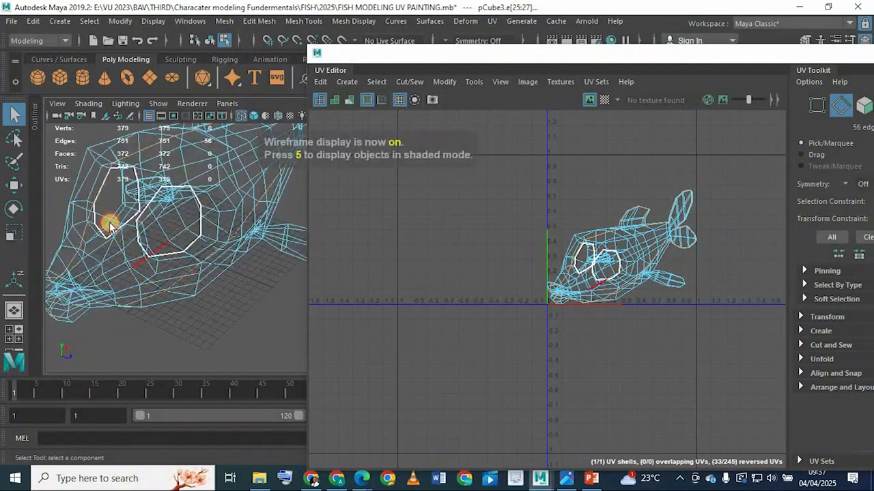
{"action": "left_click_drag", "start_coordinate": [109, 221], "coordinate": [157, 309], "text": "alt"}
{"action": "middle_click_drag", "start_coordinate": [162, 157], "coordinate": [125, 303], "text": "alt"}
{"action": "left_click_drag", "start_coordinate": [125, 302], "coordinate": [155, 257], "text": "alt"}
{"action": "right_click_drag", "start_coordinate": [155, 258], "coordinate": [298, 128], "text": "alt"}
{"action": "left_click_drag", "start_coordinate": [196, 240], "coordinate": [224, 255], "text": "alt"}
{"action": "right_click_drag", "start_coordinate": [228, 260], "coordinate": [290, 266], "text": "alt"}
{"action": "middle_click_drag", "start_coordinate": [137, 240], "coordinate": [212, 262], "text": "alt"}
{"action": "right_click_drag", "start_coordinate": [212, 263], "coordinate": [269, 238], "text": "alt"}
{"action": "left_click_drag", "start_coordinate": [269, 238], "coordinate": [230, 230], "text": "alt"}
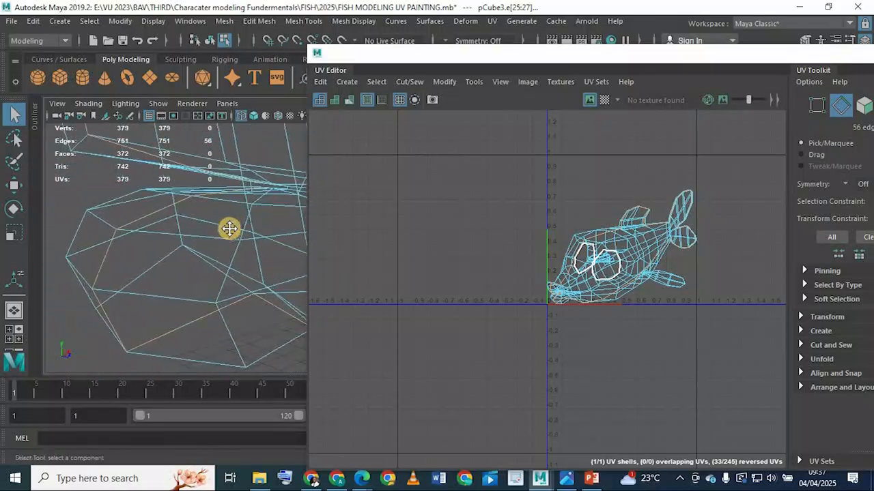
{"action": "right_click_drag", "start_coordinate": [230, 230], "coordinate": [226, 230], "text": "alt"}
{"action": "key", "text": "5"}
{"action": "mouse_move", "coordinate": [182, 230]}
{"action": "left_mouse_down", "text": "alt"}
{"action": "mouse_move", "coordinate": [228, 232]}
{"action": "mouse_move", "coordinate": [203, 215]}
{"action": "mouse_move", "coordinate": [219, 200]}
{"action": "mouse_move", "coordinate": [170, 228]}
{"action": "mouse_move", "coordinate": [209, 226]}
{"action": "mouse_move", "coordinate": [150, 198]}
{"action": "left_mouse_up", "text": "alt"}
{"action": "left_click", "coordinate": [215, 198], "text": "shift"}
{"action": "key", "text": "4"}
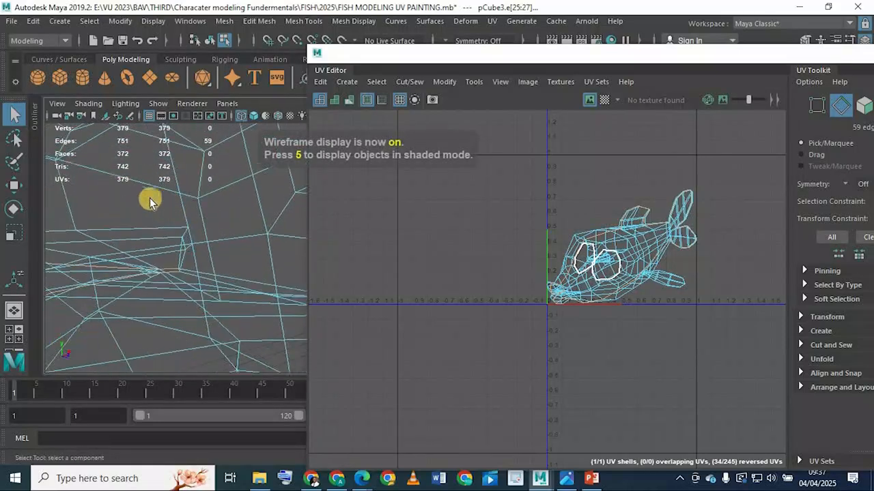
{"action": "key", "text": "5"}
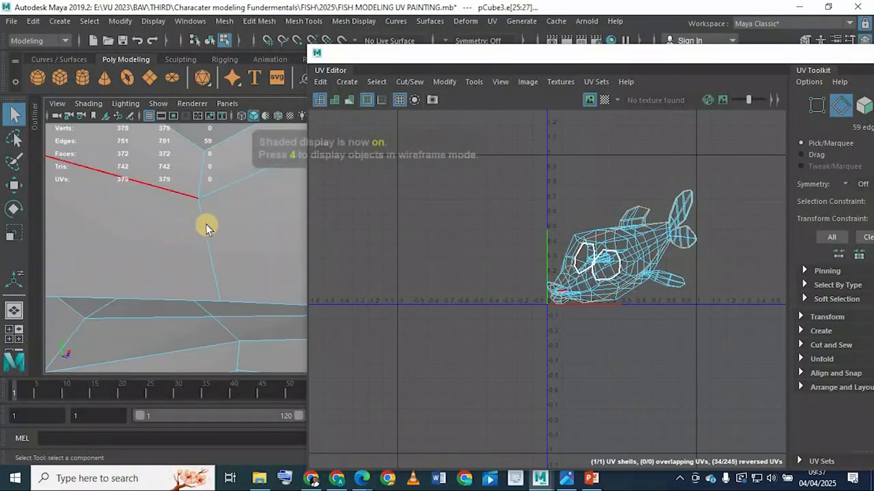
{"action": "mouse_move", "coordinate": [205, 224]}
{"action": "left_mouse_down", "text": "alt"}
{"action": "mouse_move", "coordinate": [230, 234]}
{"action": "mouse_move", "coordinate": [142, 209]}
{"action": "mouse_move", "coordinate": [141, 228]}
{"action": "mouse_move", "coordinate": [114, 228]}
{"action": "mouse_move", "coordinate": [153, 232]}
{"action": "mouse_move", "coordinate": [125, 307]}
{"action": "left_mouse_up", "text": "alt"}
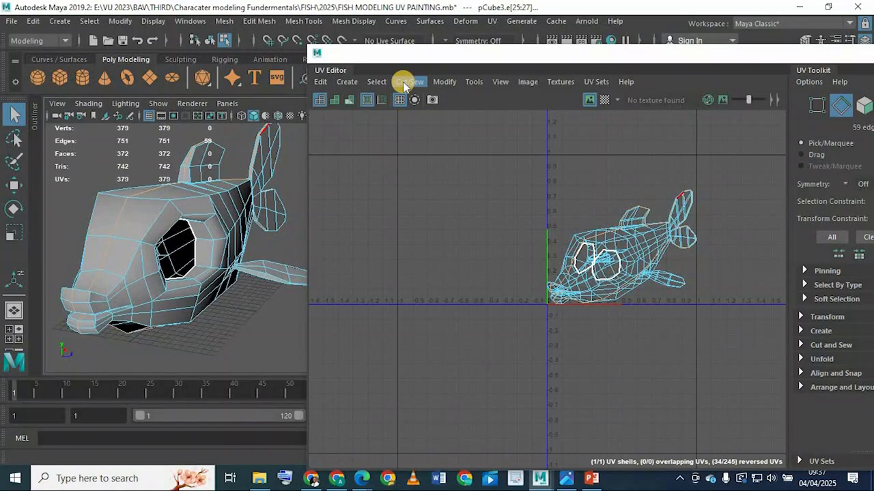
Step: Cut the UVs along the selected centre-line edges to separate the fish into two halves
{"action": "left_click", "coordinate": [406, 81]}
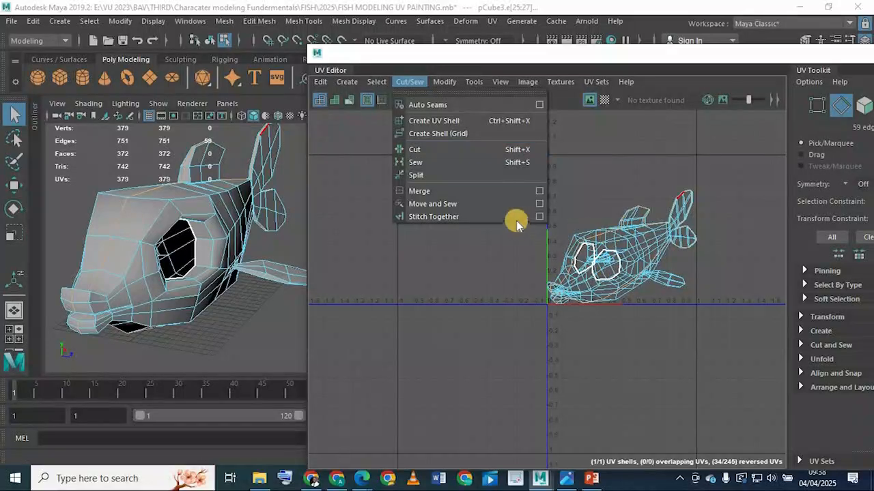
{"action": "left_click", "coordinate": [420, 149]}
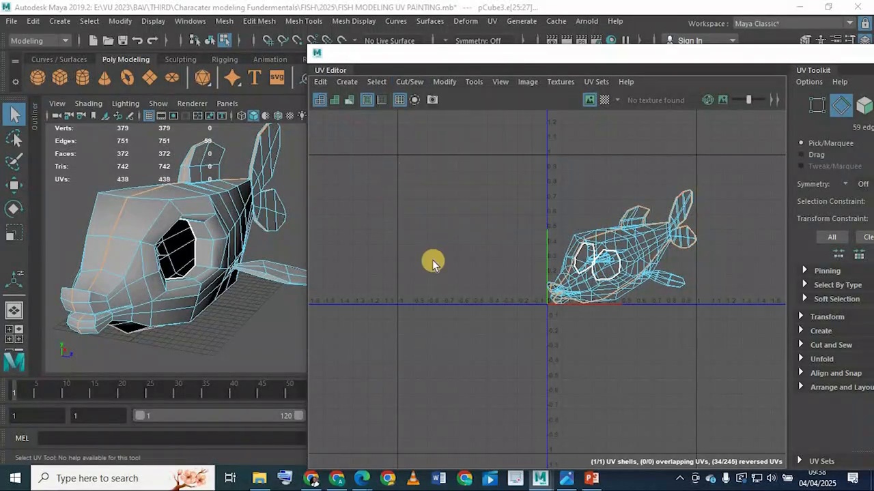
{"action": "left_click", "coordinate": [613, 254]}
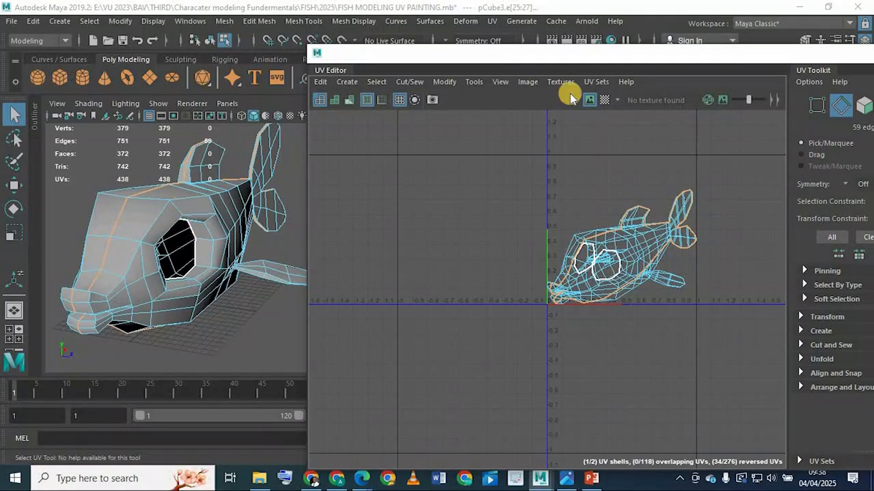
Step: Switch to UV shell selection and select both shells of the fish
{"action": "left_click_drag", "start_coordinate": [568, 56], "coordinate": [528, 50]}
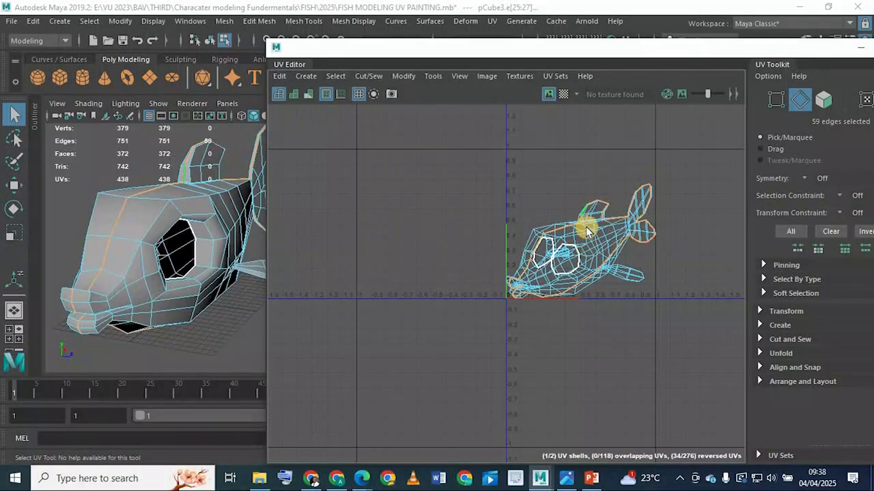
{"action": "right_click_drag", "start_coordinate": [591, 231], "coordinate": [554, 212]}
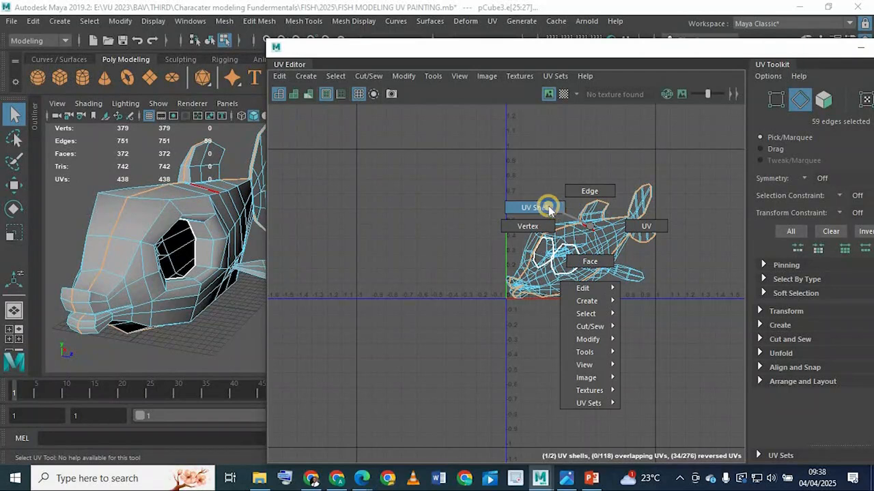
{"action": "right_click_drag", "start_coordinate": [577, 231], "coordinate": [552, 218]}
{"action": "left_click_drag", "start_coordinate": [439, 141], "coordinate": [665, 345]}
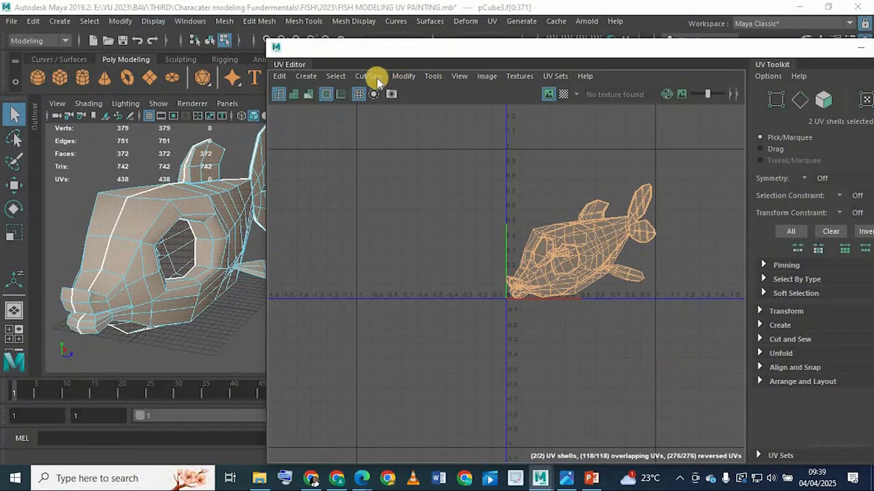
Step: Unfold both selected UV shells using the Unfold operation
{"action": "left_click", "coordinate": [403, 77]}
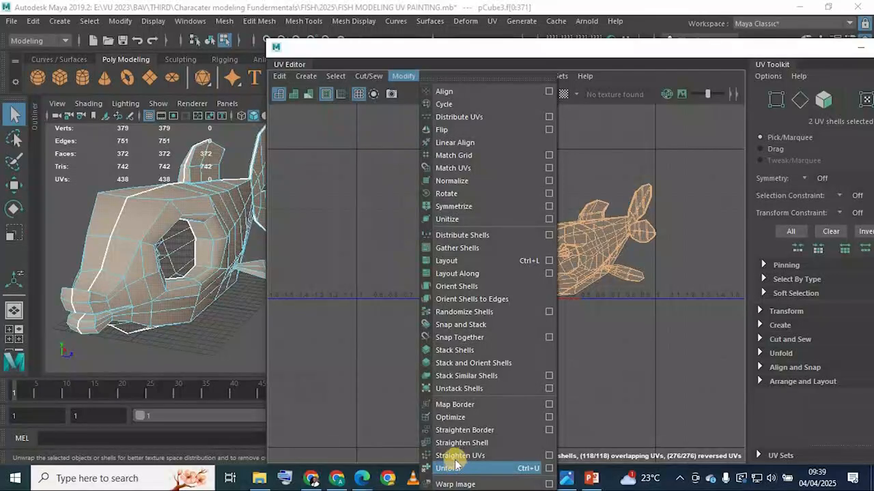
{"action": "left_click", "coordinate": [298, 73]}
{"action": "left_click", "coordinate": [403, 76]}
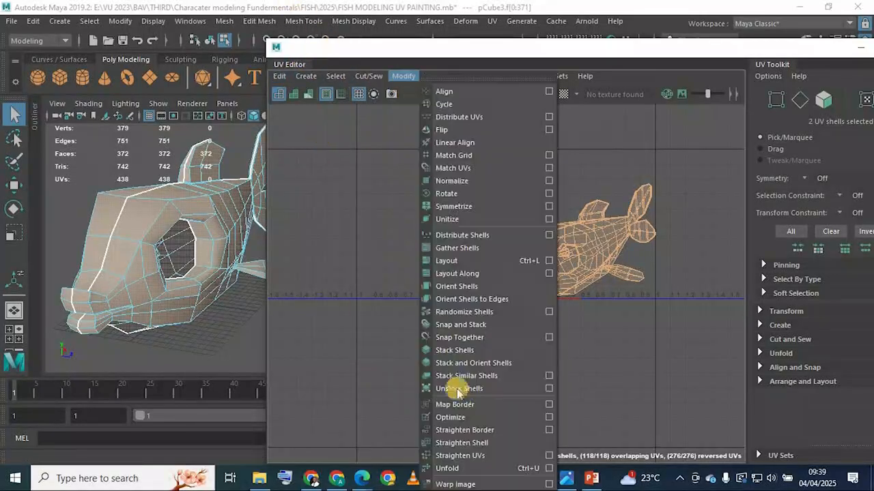
{"action": "left_click", "coordinate": [279, 78]}
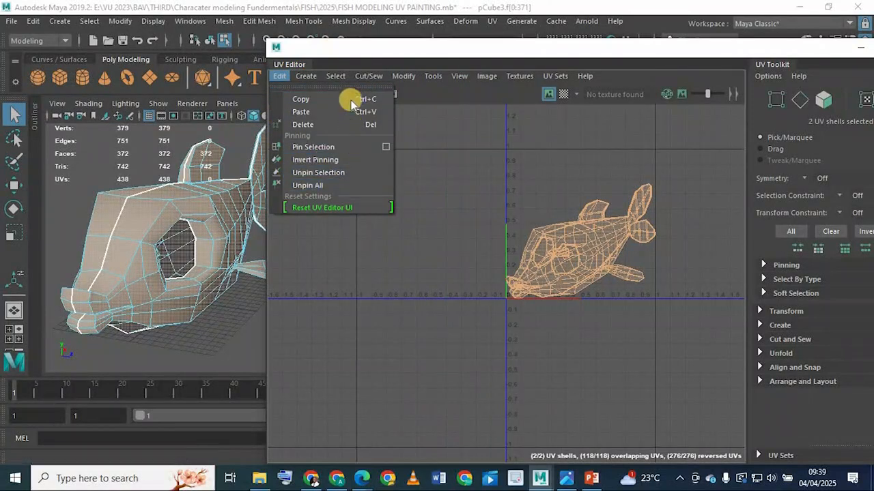
{"action": "left_click", "coordinate": [320, 70]}
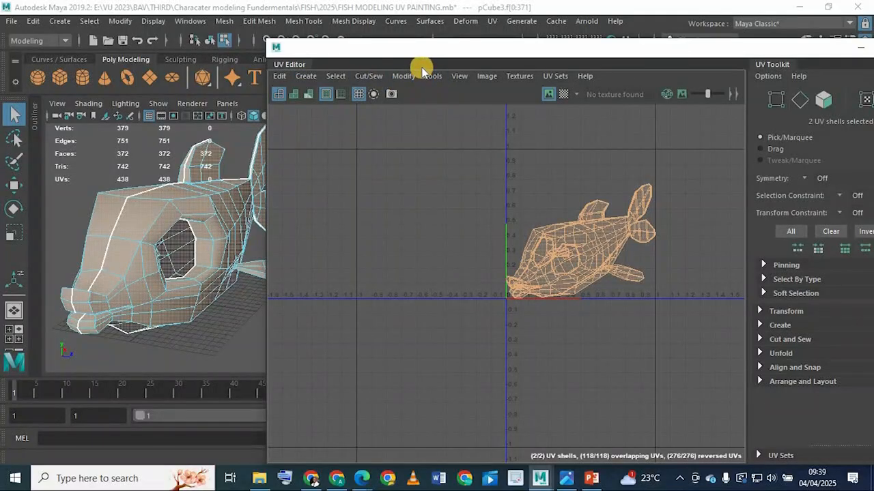
{"action": "left_click", "coordinate": [367, 79]}
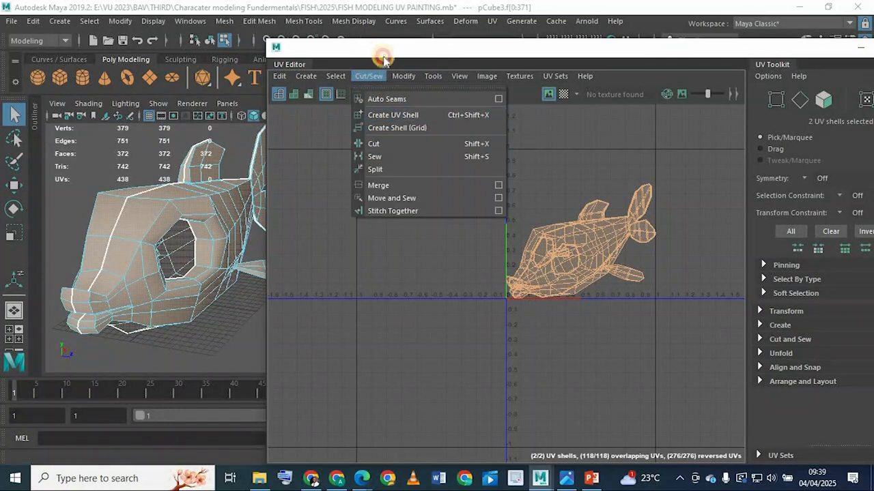
{"action": "left_click", "coordinate": [383, 60]}
{"action": "left_click", "coordinate": [403, 75]}
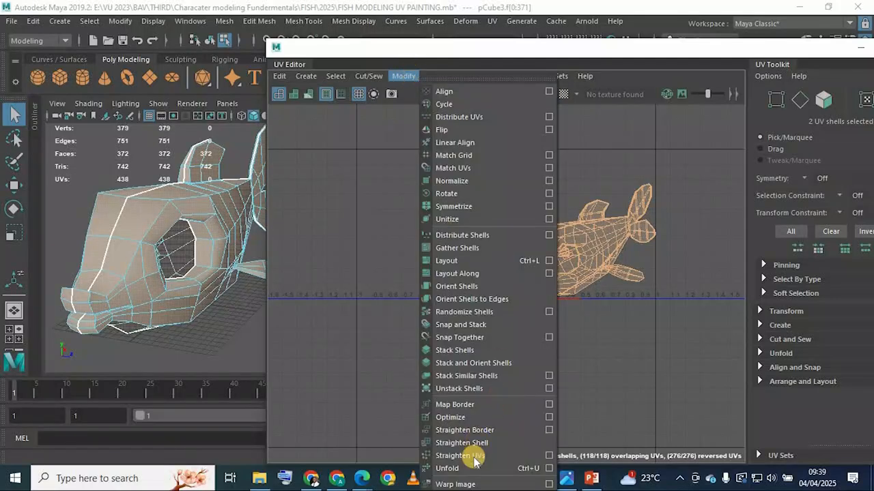
{"action": "left_click", "coordinate": [467, 469]}
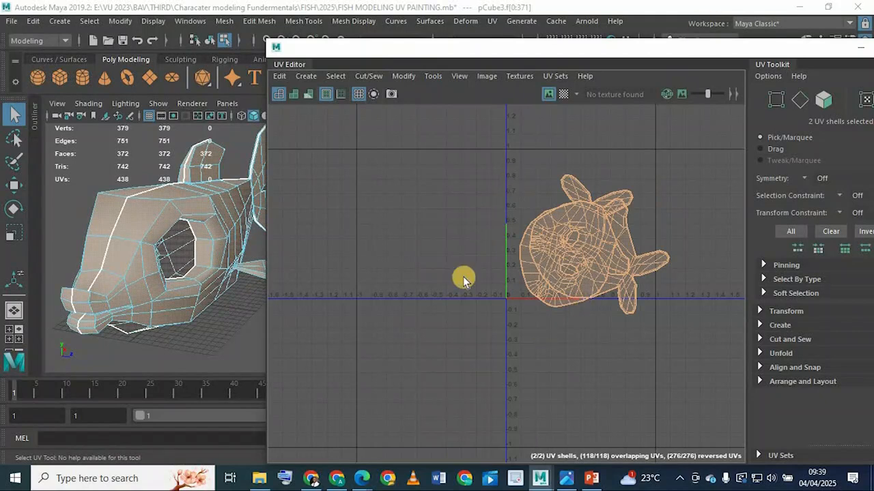
Step: Arrange the two unfolded shells apart in UV space with the Layout operation
{"action": "left_click", "coordinate": [408, 76]}
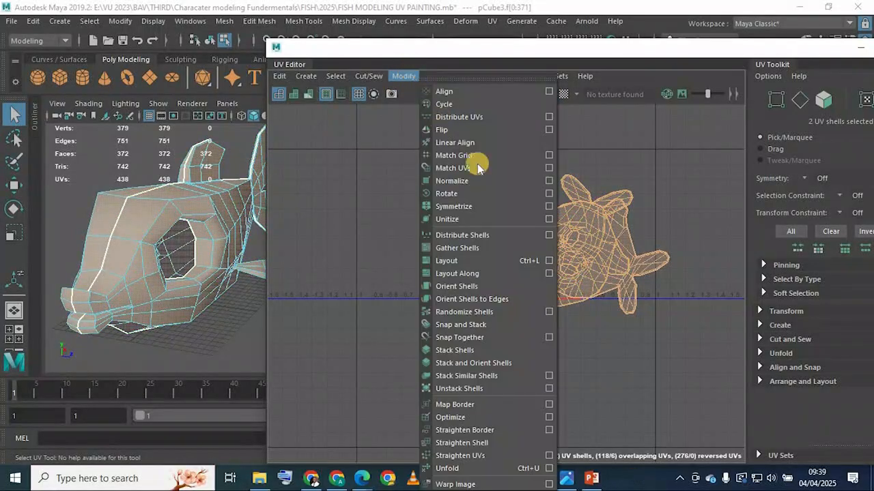
{"action": "left_click", "coordinate": [456, 261]}
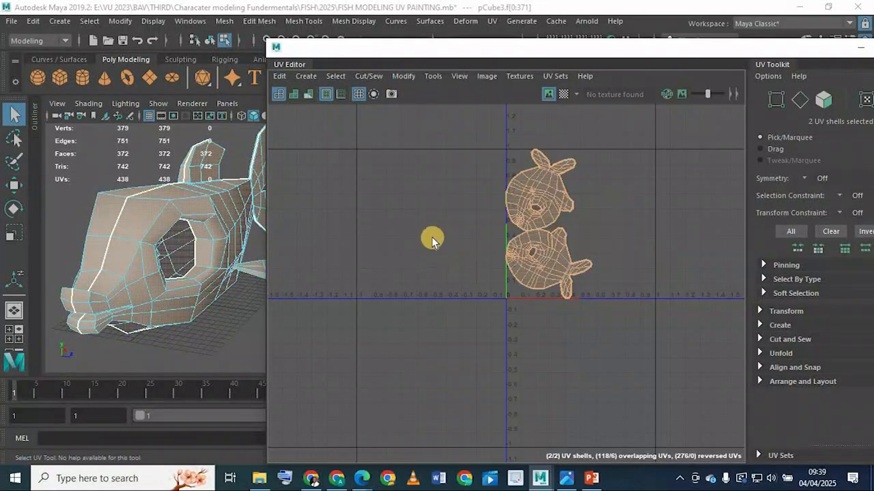
{"action": "scroll", "coordinate": [584, 213], "scroll_direction": "up", "scroll_amount": 3}
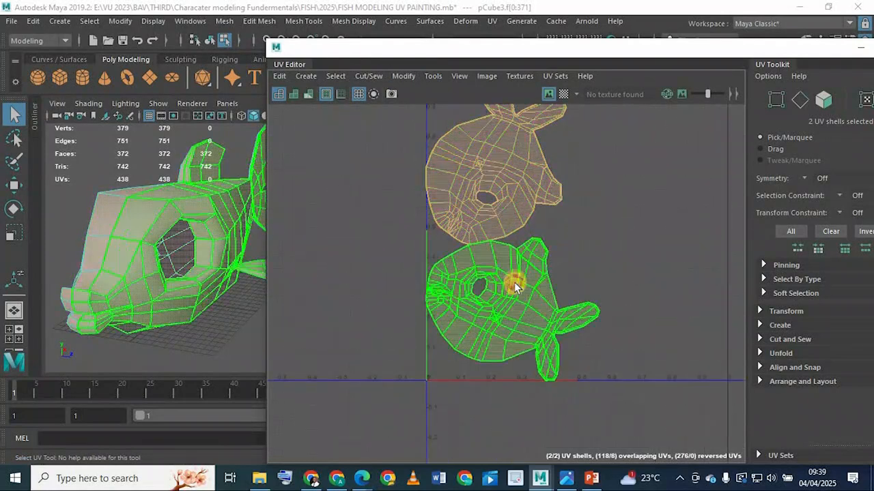
Step: Select the two UV shells in turn and compare which half of the fish body each one covers
{"action": "left_click", "coordinate": [517, 301]}
{"action": "left_click", "coordinate": [499, 176]}
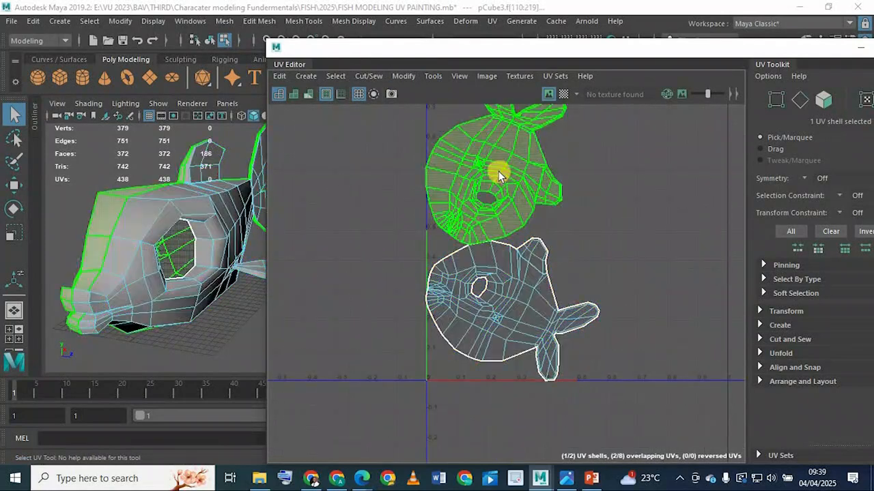
{"action": "right_click_drag", "start_coordinate": [503, 168], "coordinate": [451, 146]}
{"action": "left_click", "coordinate": [493, 170]}
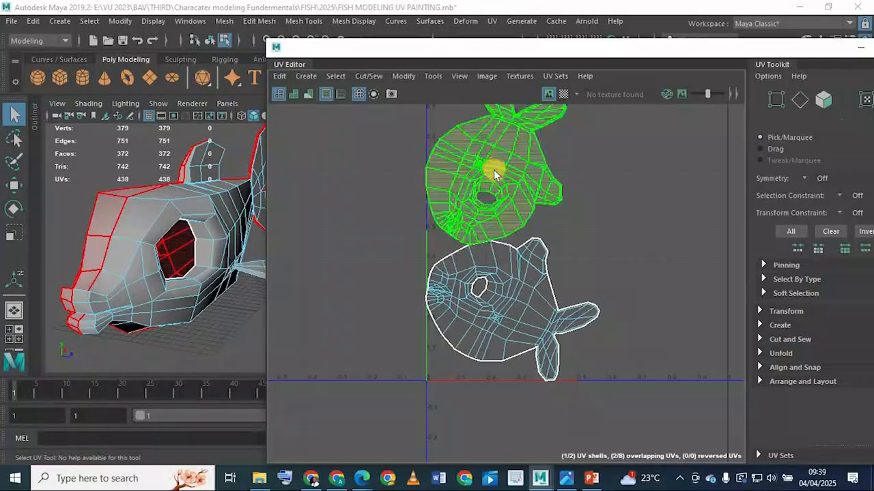
{"action": "left_click", "coordinate": [503, 304]}
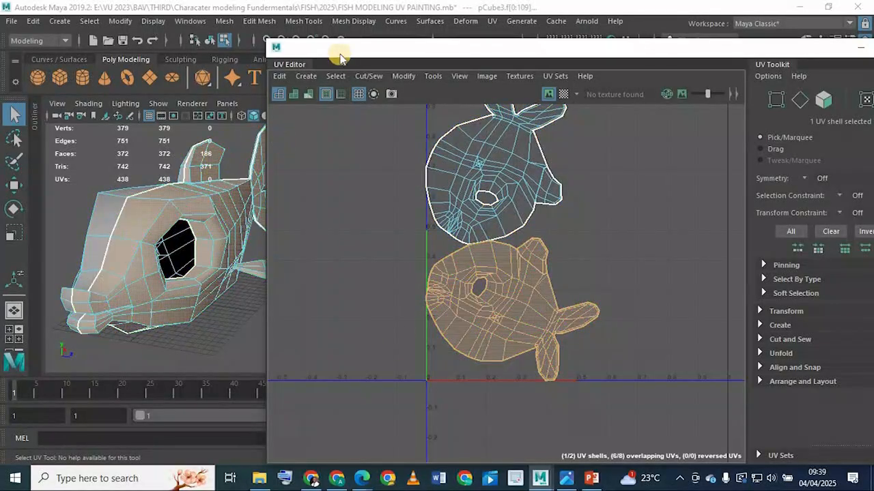
{"action": "left_click_drag", "start_coordinate": [340, 56], "coordinate": [420, 57]}
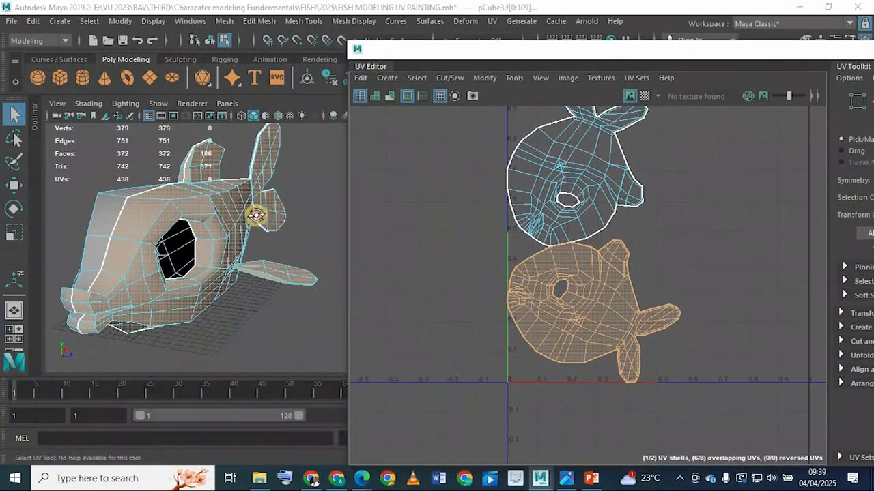
{"action": "left_click_drag", "start_coordinate": [256, 215], "coordinate": [560, 167], "text": "alt"}
{"action": "left_click", "coordinate": [554, 161]}
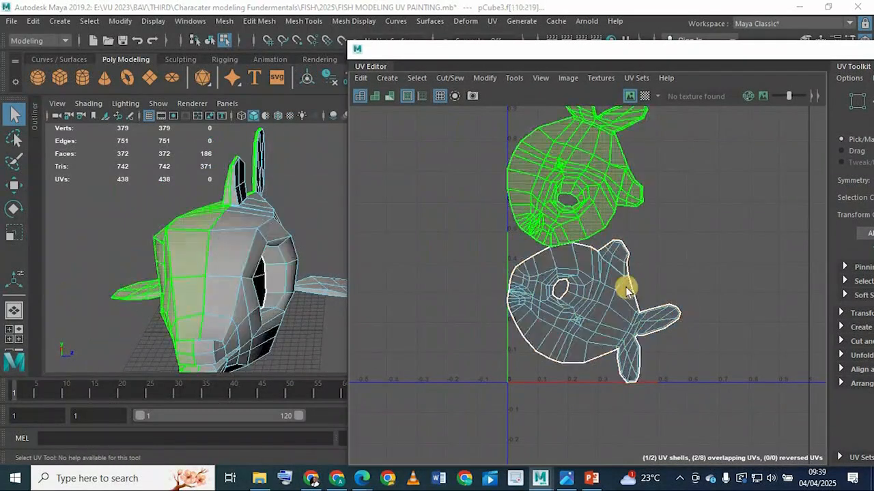
Step: Select the lower UV shell and move it horizontally into the right half of the 0–1 UV space
{"action": "left_click", "coordinate": [627, 290]}
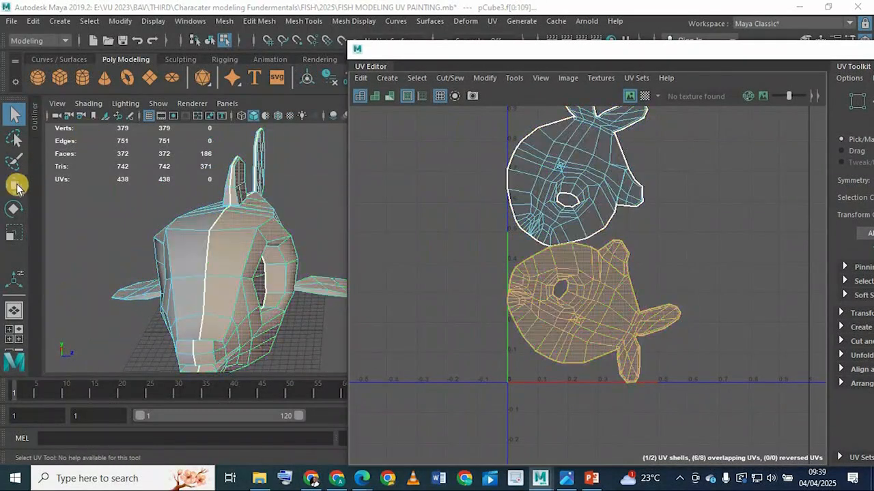
{"action": "left_click", "coordinate": [15, 185]}
{"action": "left_click", "coordinate": [540, 318]}
{"action": "left_click_drag", "start_coordinate": [668, 313], "coordinate": [796, 308]}
Step: Select the upper UV shell and move it slightly along U, away from the edge of the 0–1 space
{"action": "left_click", "coordinate": [589, 167]}
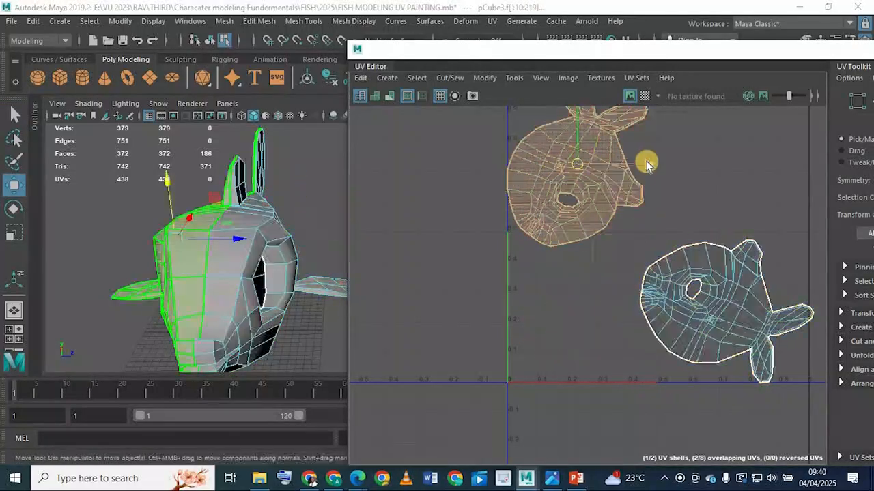
{"action": "left_click_drag", "start_coordinate": [661, 166], "coordinate": [677, 166]}
{"action": "middle_click_drag", "start_coordinate": [474, 246], "coordinate": [383, 277], "text": "alt"}
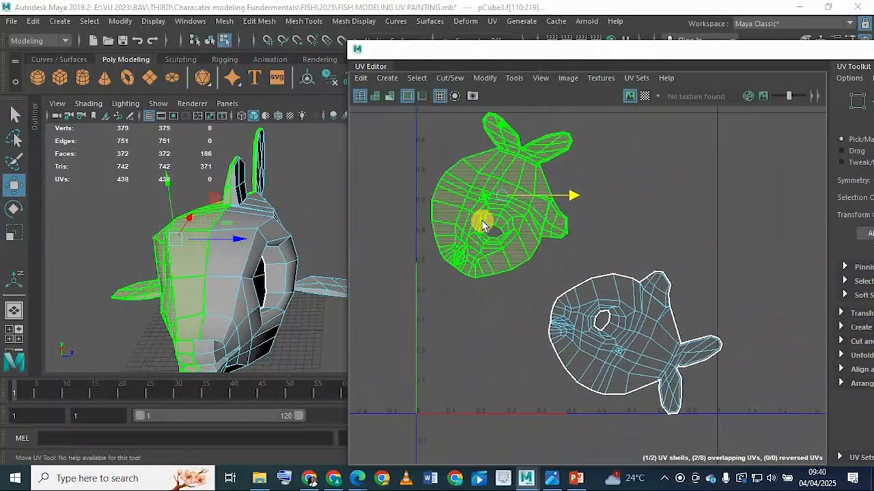
{"action": "key", "text": "ctrl+F11"}
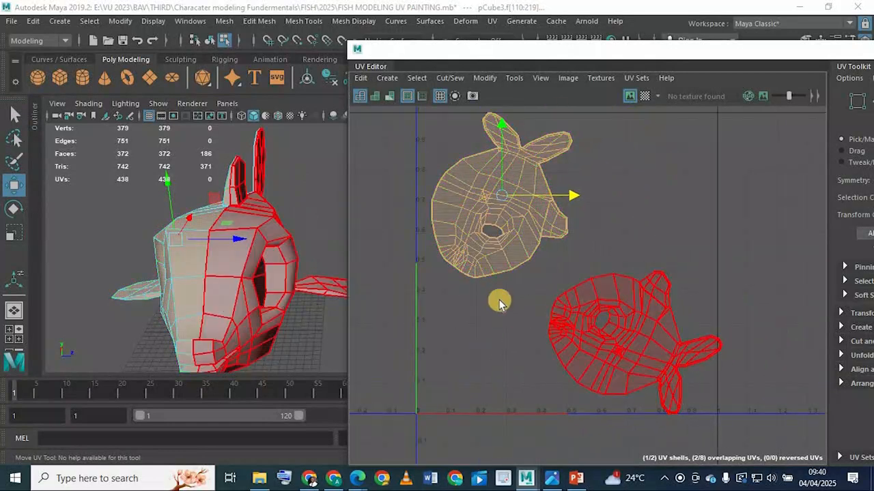
{"action": "left_click", "coordinate": [506, 248]}
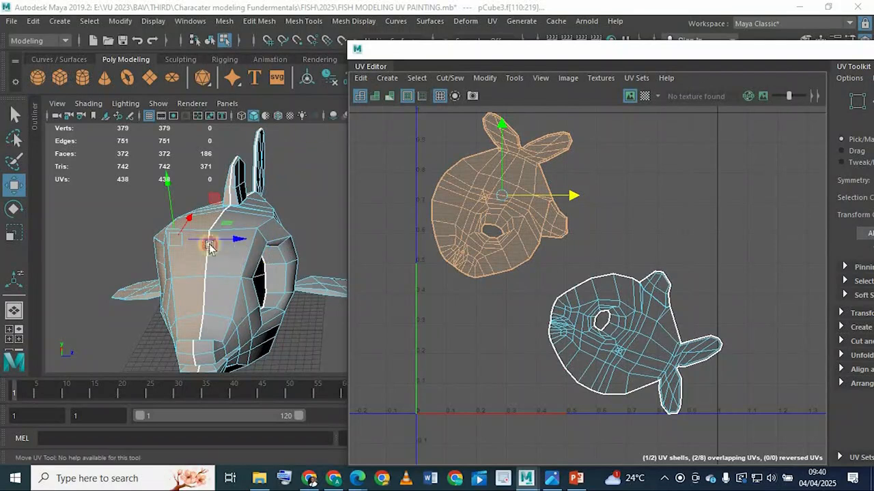
Step: Orbit to the fish's side and return to object mode with the whole fish selected
{"action": "left_click_drag", "start_coordinate": [211, 242], "coordinate": [240, 203], "text": "alt"}
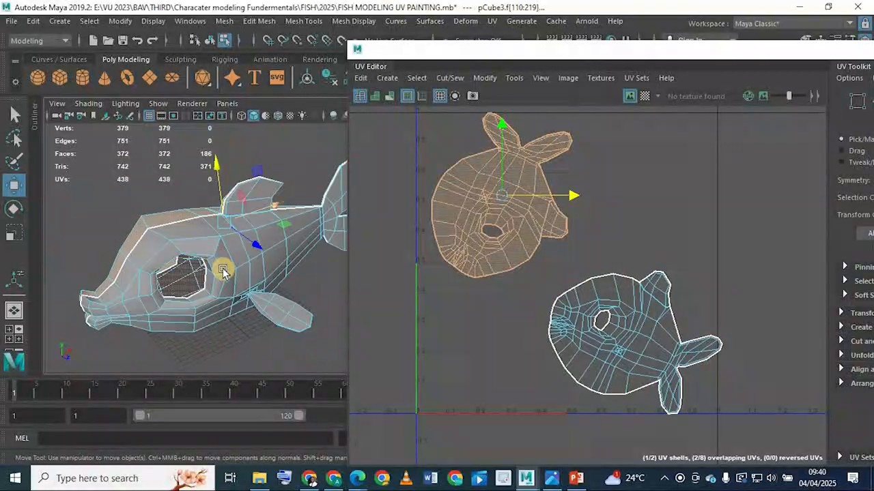
{"action": "double_click", "coordinate": [223, 302]}
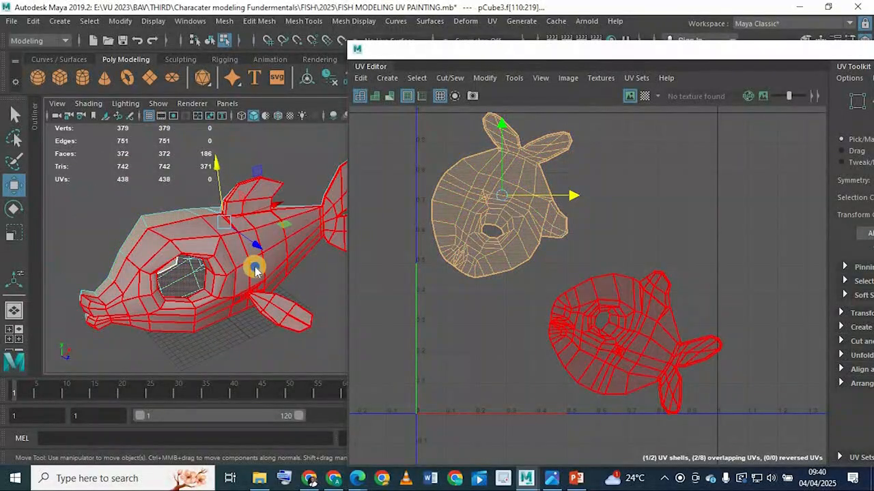
{"action": "right_click_drag", "start_coordinate": [253, 269], "coordinate": [312, 95]}
{"action": "left_click", "coordinate": [517, 242]}
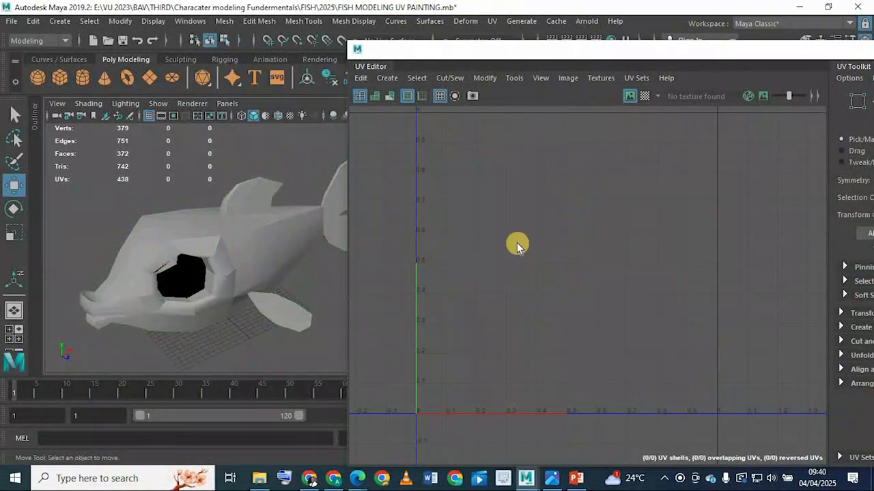
{"action": "key", "text": "ctrl+z"}
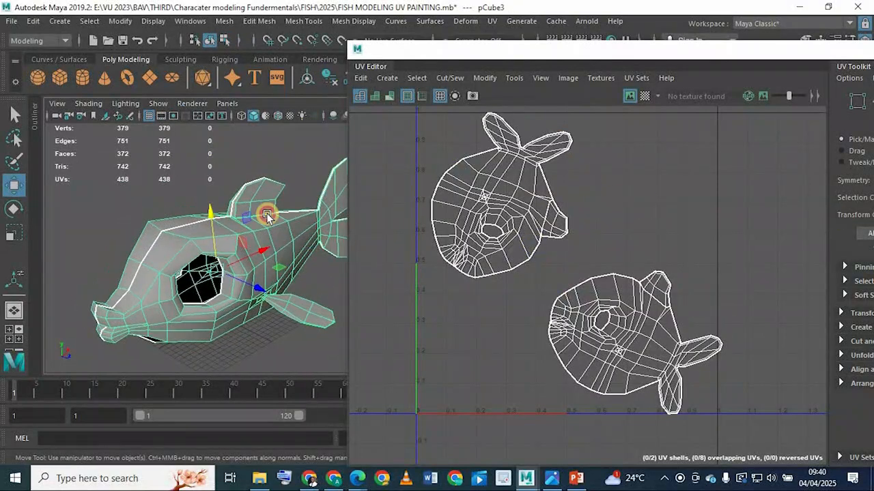
Step: Reselect the whole fish and examine its pectoral fin alongside the matching dense area of the lower UV shell
{"action": "left_click", "coordinate": [267, 215]}
{"action": "right_click_drag", "start_coordinate": [241, 234], "coordinate": [255, 212]}
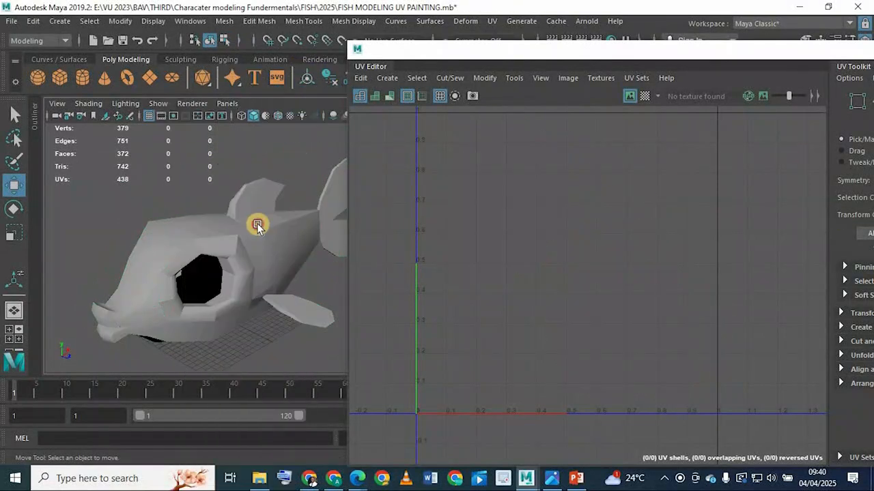
{"action": "left_click", "coordinate": [257, 223]}
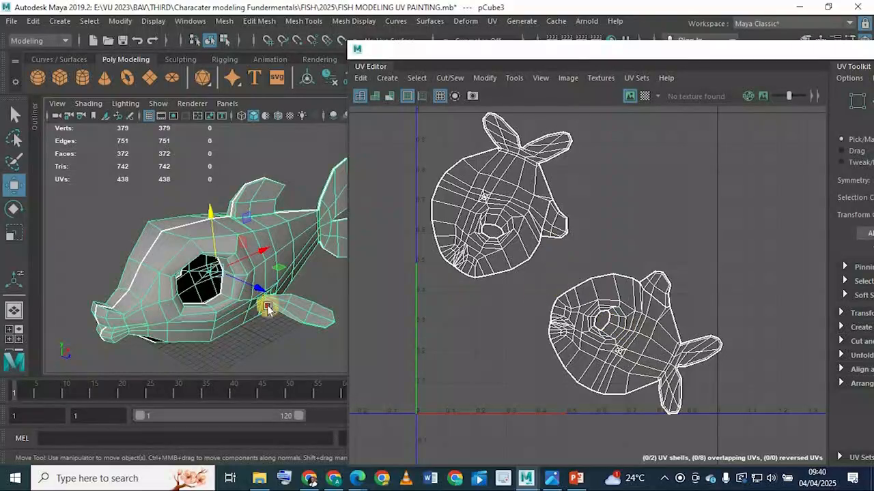
{"action": "mouse_move", "coordinate": [267, 309]}
{"action": "left_mouse_down", "text": "alt"}
{"action": "mouse_move", "coordinate": [259, 312]}
{"action": "mouse_move", "coordinate": [270, 320]}
{"action": "left_mouse_up", "text": "alt"}
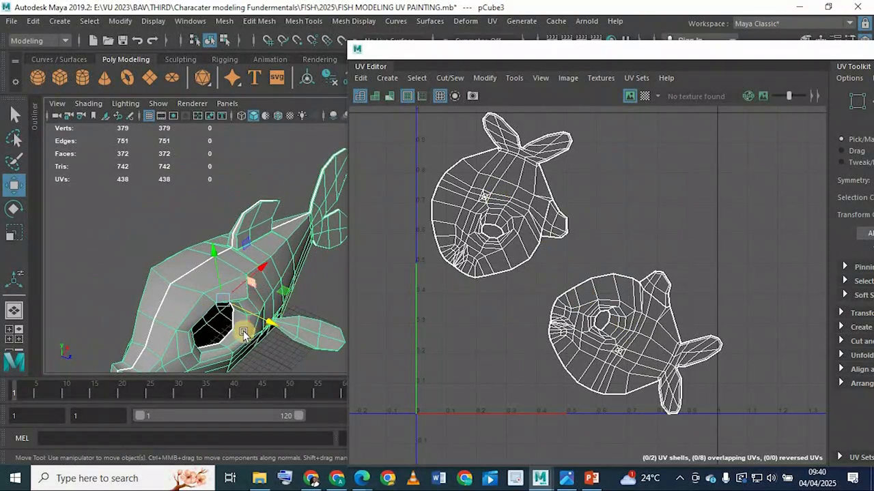
{"action": "left_click_drag", "start_coordinate": [218, 304], "coordinate": [280, 326], "text": "alt"}
{"action": "scroll", "coordinate": [280, 326], "scroll_direction": "up", "scroll_amount": 10}
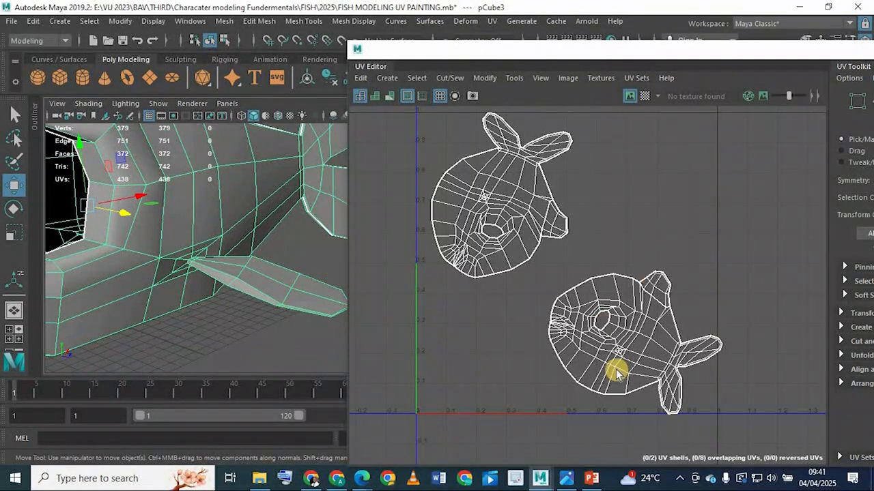
{"action": "scroll", "coordinate": [628, 362], "scroll_direction": "up", "scroll_amount": 10}
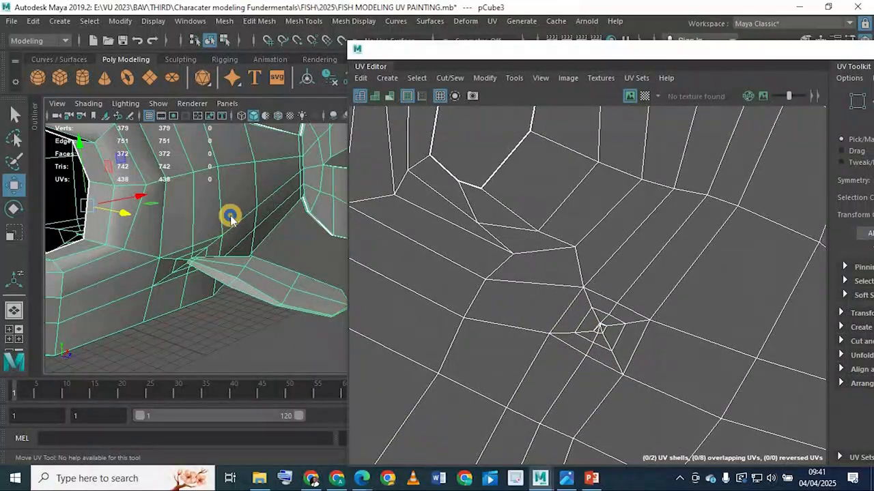
Step: Switch to face selection and pick pectoral fin faces to locate them within the lower UV shell
{"action": "right_click_drag", "start_coordinate": [231, 217], "coordinate": [274, 275]}
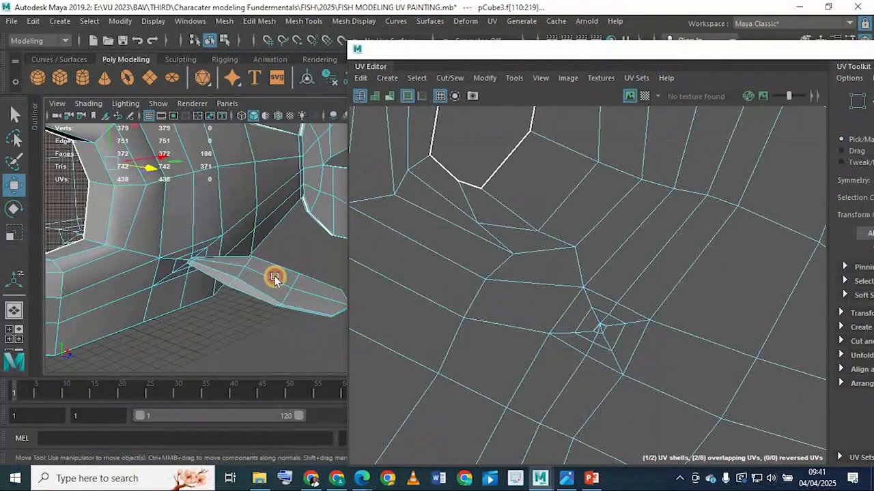
{"action": "left_click", "coordinate": [274, 276]}
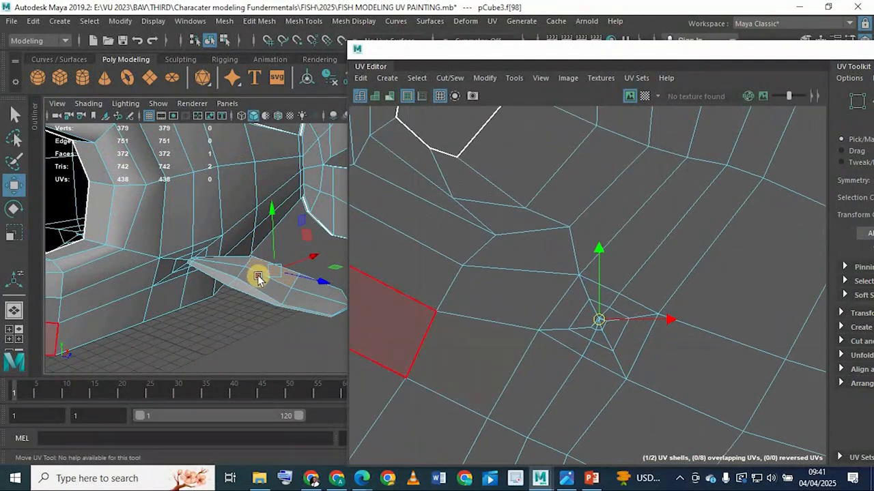
{"action": "left_click", "coordinate": [634, 332]}
{"action": "middle_click_drag", "start_coordinate": [634, 332], "coordinate": [557, 318], "text": "alt"}
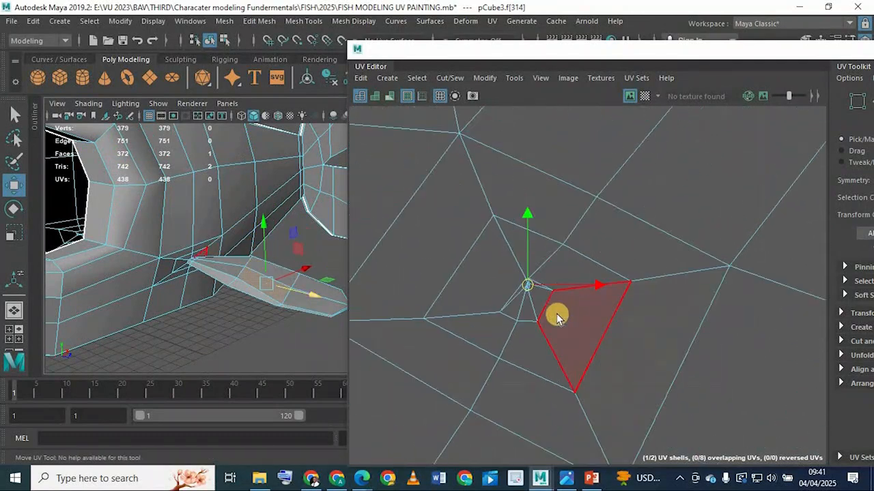
{"action": "scroll", "coordinate": [558, 318], "scroll_direction": "up", "scroll_amount": 3}
{"action": "left_click", "coordinate": [464, 216]}
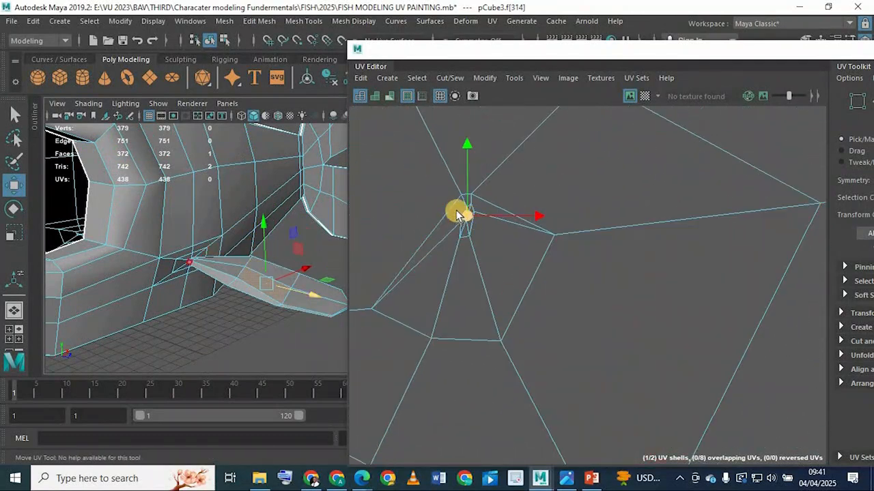
{"action": "left_click", "coordinate": [479, 244]}
{"action": "left_click", "coordinate": [425, 218]}
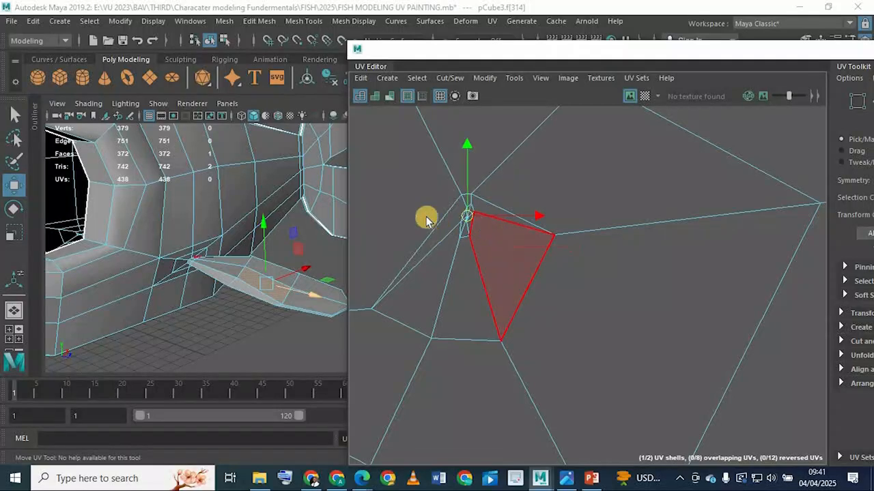
{"action": "left_click_drag", "start_coordinate": [490, 237], "coordinate": [481, 243]}
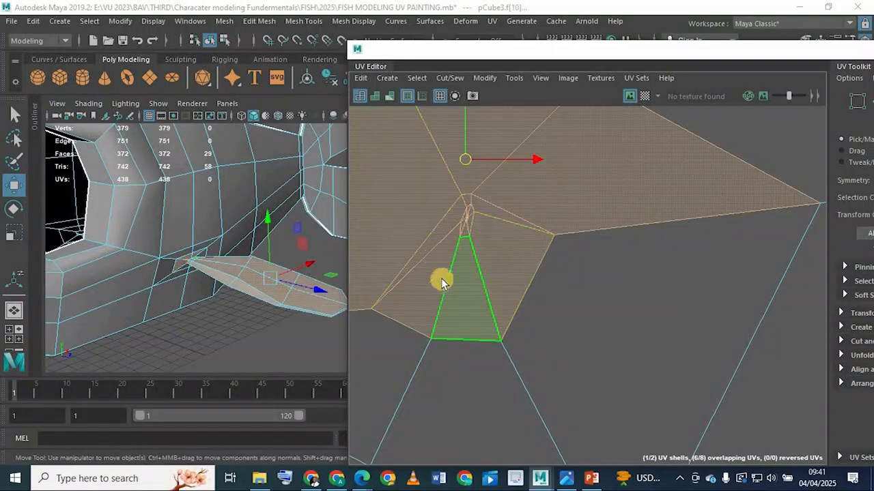
Step: Select the adjoining faces around the compressed fin area in the UV layout to see where they lie on the mesh
{"action": "left_click", "coordinate": [546, 267]}
{"action": "left_click", "coordinate": [482, 292]}
{"action": "left_click", "coordinate": [468, 289], "text": "shift"}
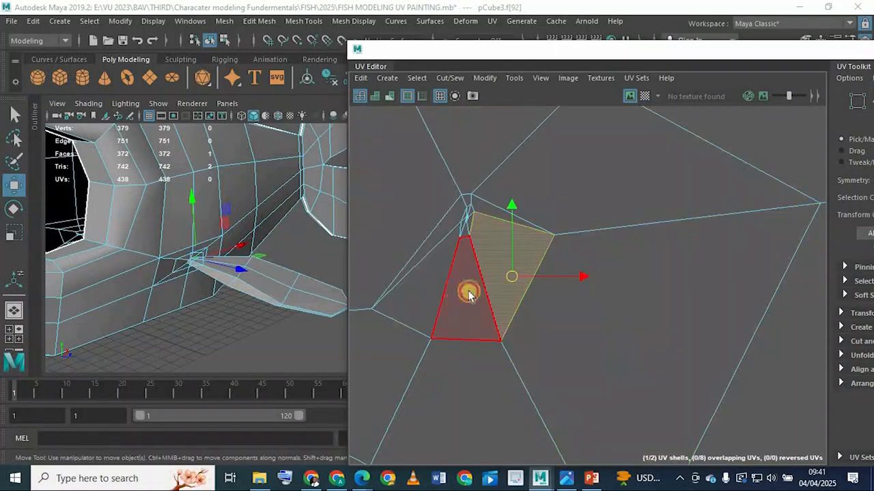
{"action": "left_click", "coordinate": [419, 274], "text": "shift"}
{"action": "left_click", "coordinate": [423, 254], "text": "shift"}
{"action": "left_click", "coordinate": [330, 304], "text": "shift"}
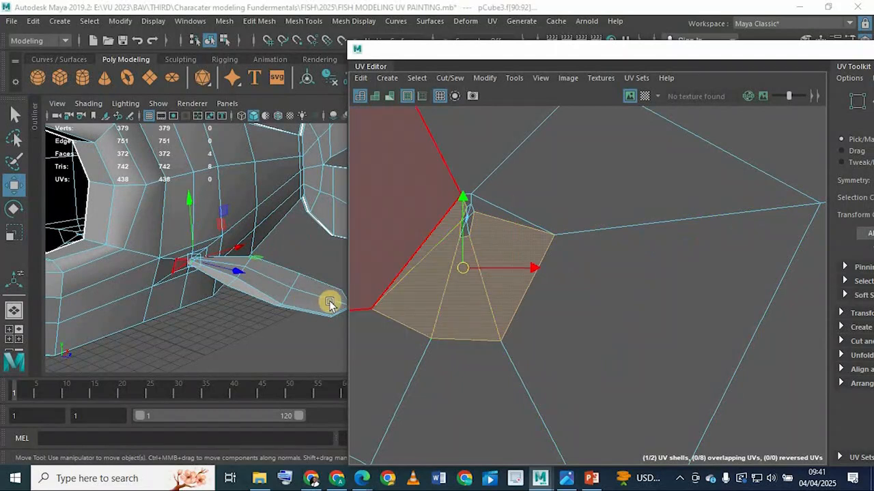
Step: Examine the compressed fin area up close and select one of its narrow faces to match it to the fin root
{"action": "left_click", "coordinate": [469, 227]}
{"action": "right_click_drag", "start_coordinate": [401, 207], "coordinate": [559, 339], "text": "alt"}
{"action": "middle_click_drag", "start_coordinate": [560, 338], "coordinate": [589, 386], "text": "alt"}
{"action": "right_click_drag", "start_coordinate": [588, 387], "coordinate": [750, 382], "text": "alt"}
{"action": "middle_click_drag", "start_coordinate": [556, 321], "coordinate": [605, 312], "text": "alt"}
{"action": "right_click_drag", "start_coordinate": [604, 312], "coordinate": [710, 341], "text": "alt"}
{"action": "middle_click_drag", "start_coordinate": [389, 219], "coordinate": [437, 250], "text": "alt"}
{"action": "right_click_drag", "start_coordinate": [606, 375], "coordinate": [673, 402], "text": "alt"}
{"action": "left_click", "coordinate": [590, 159]}
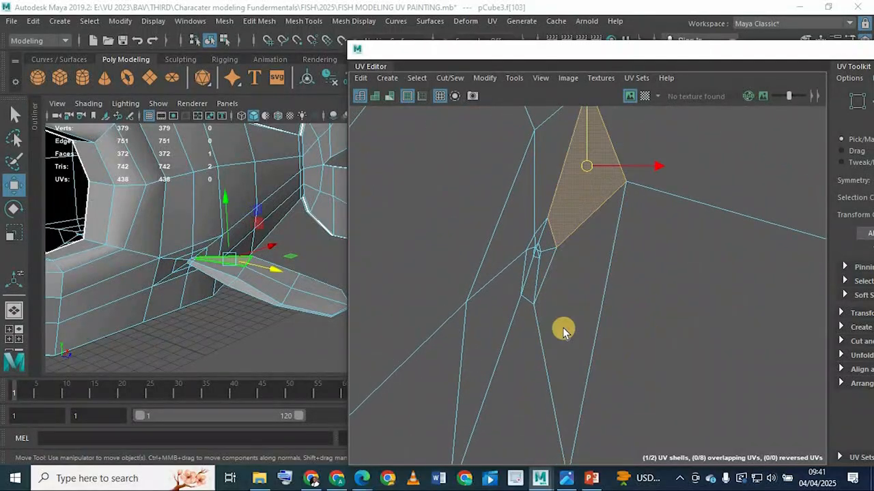
Step: Pick the tiny inner faces of the fin area one after another to compare them with the pectoral fin
{"action": "left_click", "coordinate": [515, 356]}
{"action": "left_click", "coordinate": [483, 325]}
{"action": "left_click", "coordinate": [495, 217]}
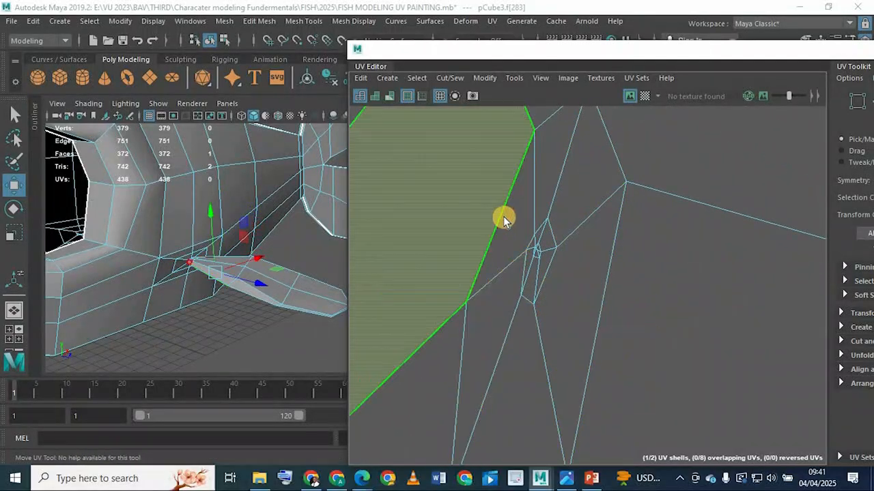
{"action": "left_click", "coordinate": [551, 237]}
{"action": "left_click", "coordinate": [542, 252]}
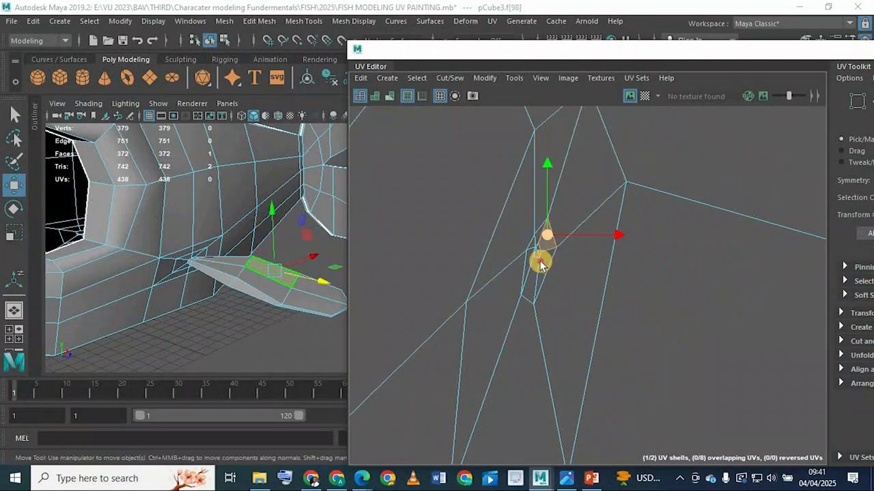
{"action": "left_click", "coordinate": [537, 271]}
{"action": "left_click", "coordinate": [530, 268]}
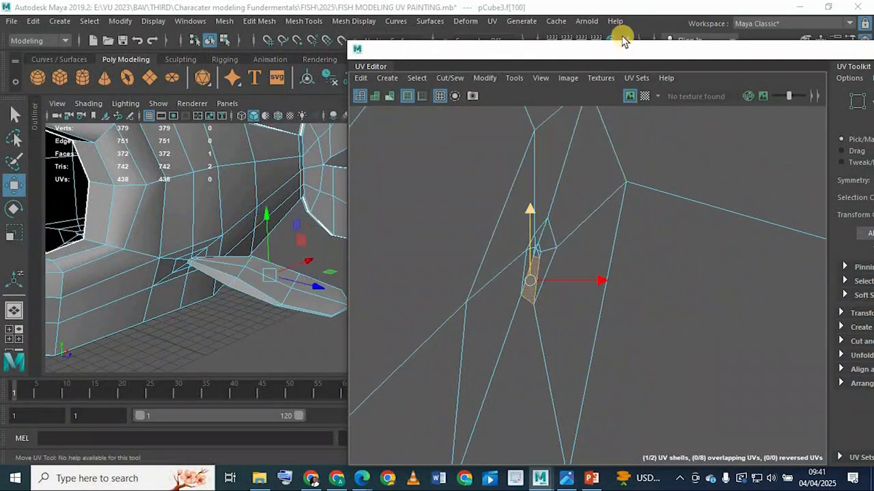
Step: Move the UV Editor window aside to uncover more of the fish, with both UV shells back in view
{"action": "scroll", "coordinate": [618, 265], "scroll_direction": "down", "scroll_amount": 8}
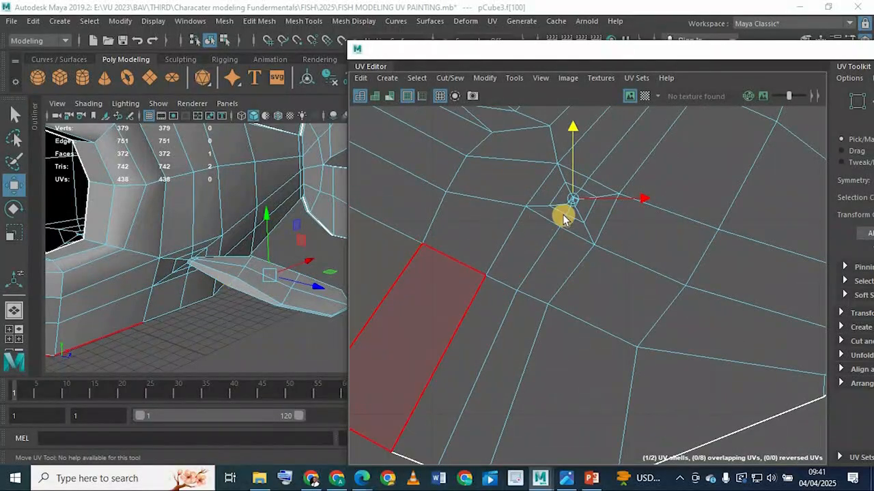
{"action": "scroll", "coordinate": [614, 205], "scroll_direction": "down", "scroll_amount": 2}
{"action": "scroll", "coordinate": [615, 205], "scroll_direction": "up", "scroll_amount": 3}
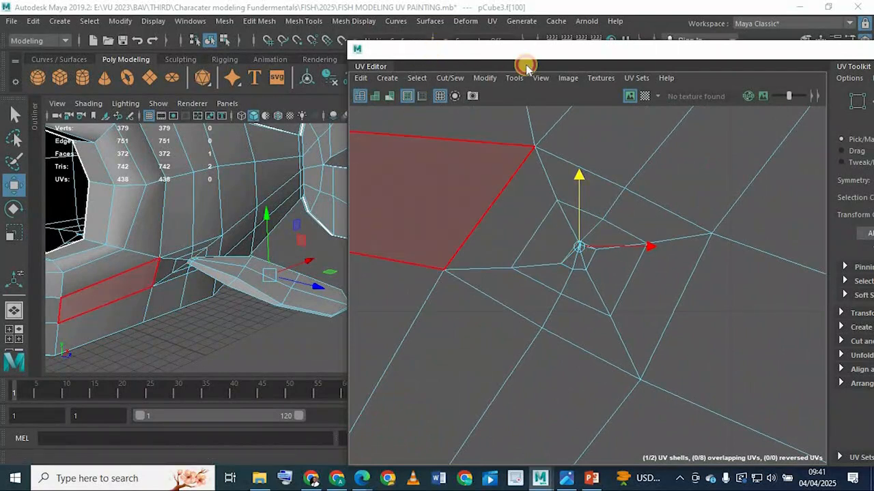
{"action": "left_click_drag", "start_coordinate": [517, 55], "coordinate": [615, 72]}
{"action": "scroll", "coordinate": [265, 240], "scroll_direction": "down", "scroll_amount": 4}
{"action": "scroll", "coordinate": [265, 240], "scroll_direction": "down", "scroll_amount": 2}
{"action": "left_click_drag", "start_coordinate": [283, 236], "coordinate": [248, 312], "text": "alt"}
{"action": "scroll", "coordinate": [275, 236], "scroll_direction": "up", "scroll_amount": 5}
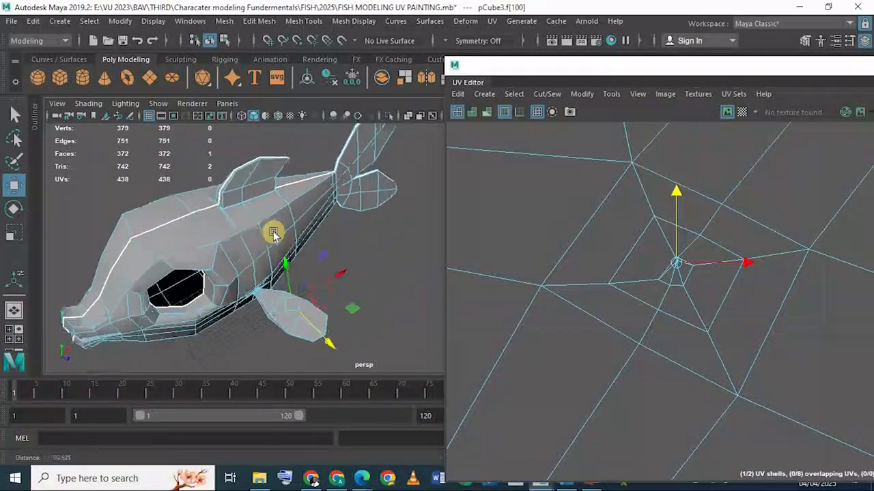
{"action": "middle_click_drag", "start_coordinate": [262, 342], "coordinate": [240, 267], "text": "alt"}
{"action": "left_click_drag", "start_coordinate": [240, 266], "coordinate": [297, 273], "text": "alt"}
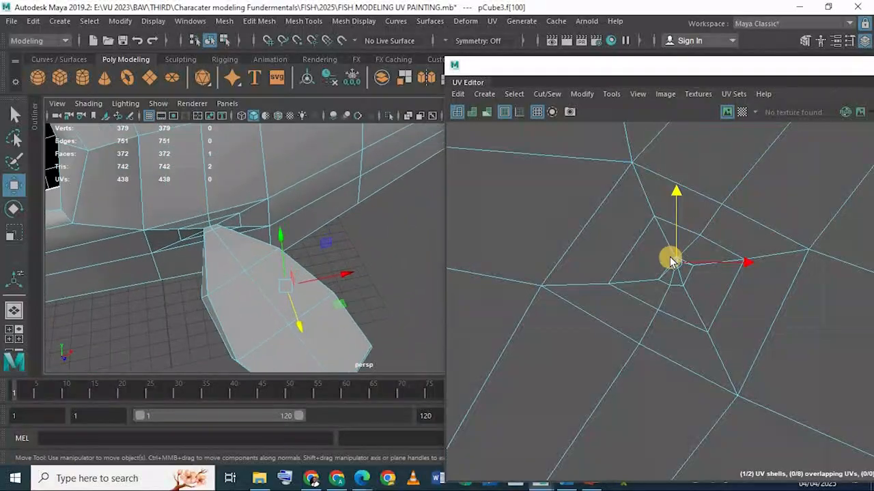
{"action": "scroll", "coordinate": [680, 271], "scroll_direction": "down", "scroll_amount": 4}
{"action": "scroll", "coordinate": [678, 273], "scroll_direction": "down", "scroll_amount": 4}
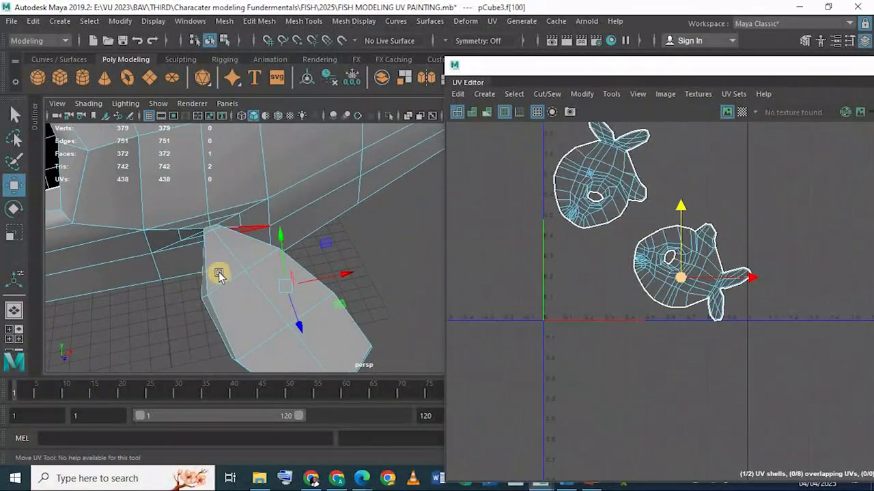
Step: Switch to edge selection and select the edge loop where the pectoral fin joins the body
{"action": "left_click_drag", "start_coordinate": [234, 258], "coordinate": [262, 287], "text": "alt"}
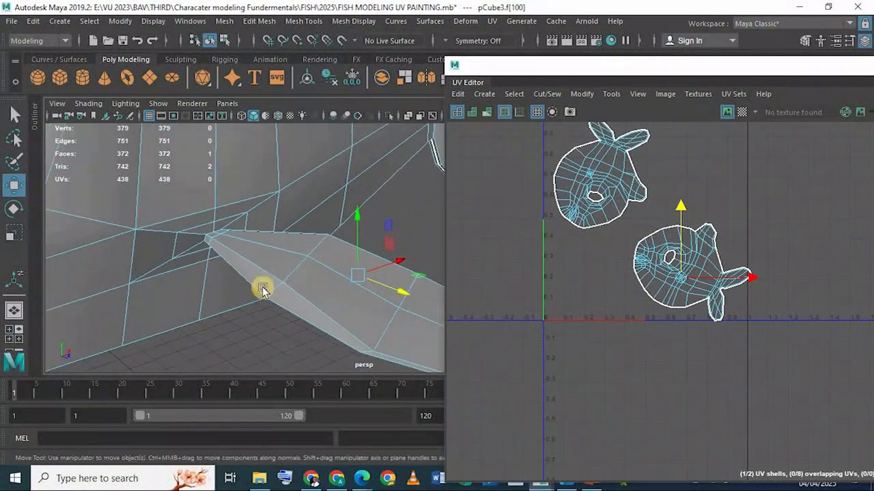
{"action": "right_click_drag", "start_coordinate": [298, 157], "coordinate": [238, 220]}
{"action": "right_click_drag", "start_coordinate": [239, 220], "coordinate": [307, 271], "text": "alt"}
{"action": "right_click_drag", "start_coordinate": [147, 228], "coordinate": [273, 224], "text": "alt"}
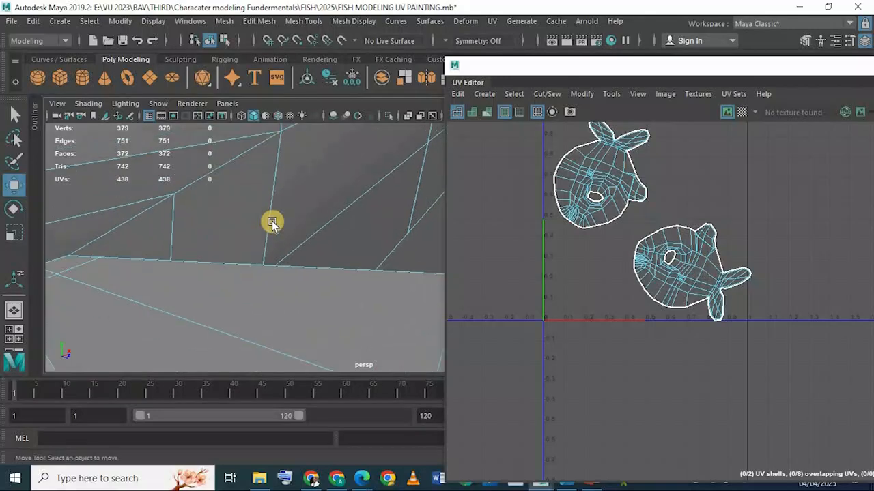
{"action": "middle_click_drag", "start_coordinate": [123, 279], "coordinate": [270, 285], "text": "alt"}
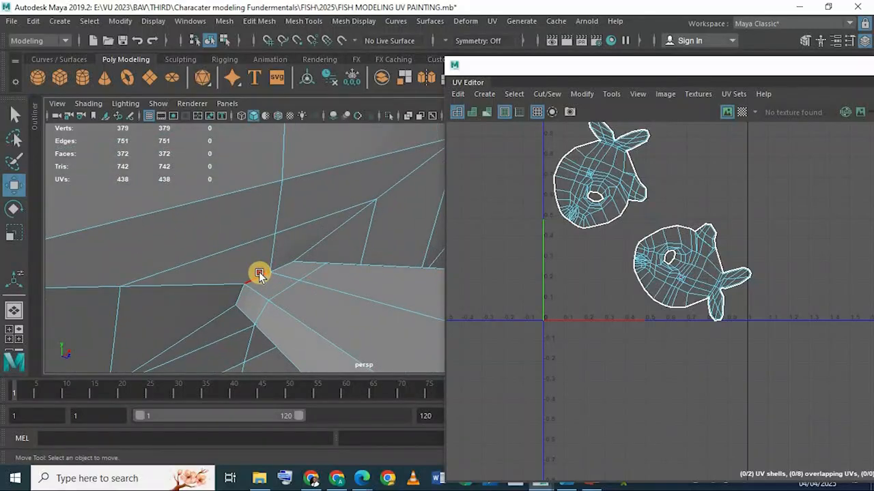
{"action": "double_click", "coordinate": [259, 273]}
{"action": "left_click_drag", "start_coordinate": [230, 275], "coordinate": [299, 198], "text": "alt"}
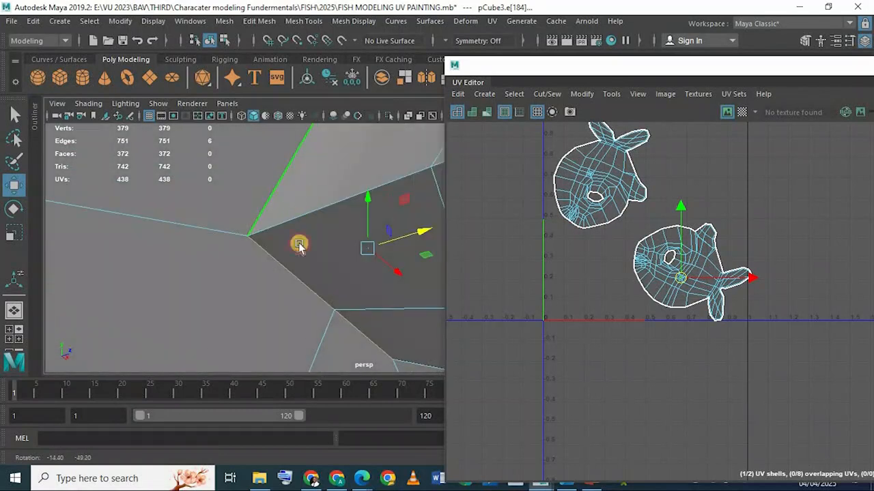
{"action": "left_click_drag", "start_coordinate": [299, 246], "coordinate": [198, 130], "text": "alt"}
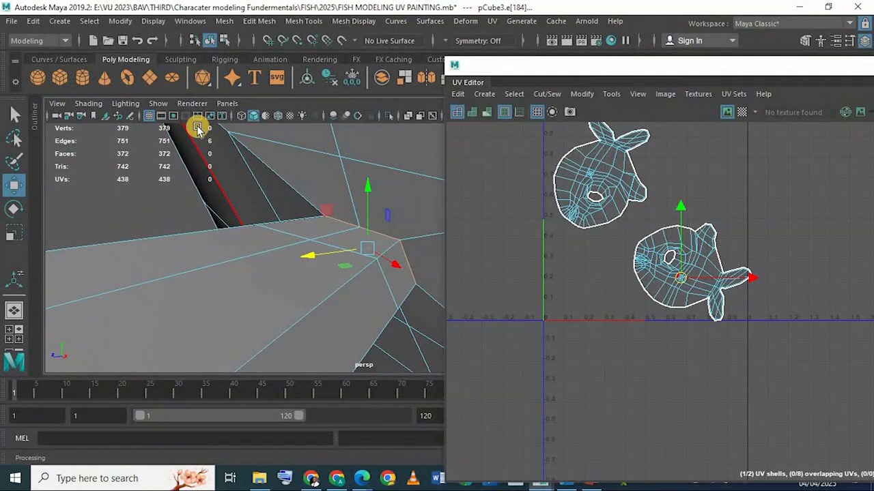
{"action": "left_click", "coordinate": [407, 294]}
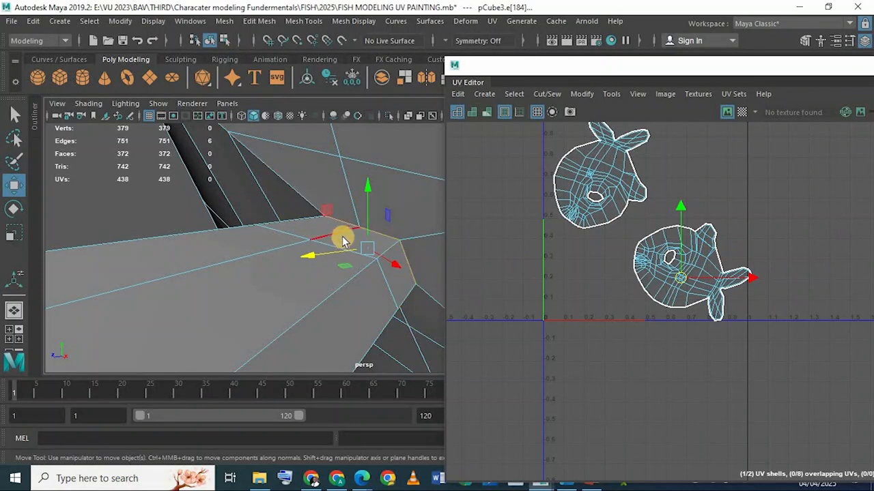
Step: With the Select tool, add the edges running from the fin base outward along the middle of the fin
{"action": "key", "text": "q"}
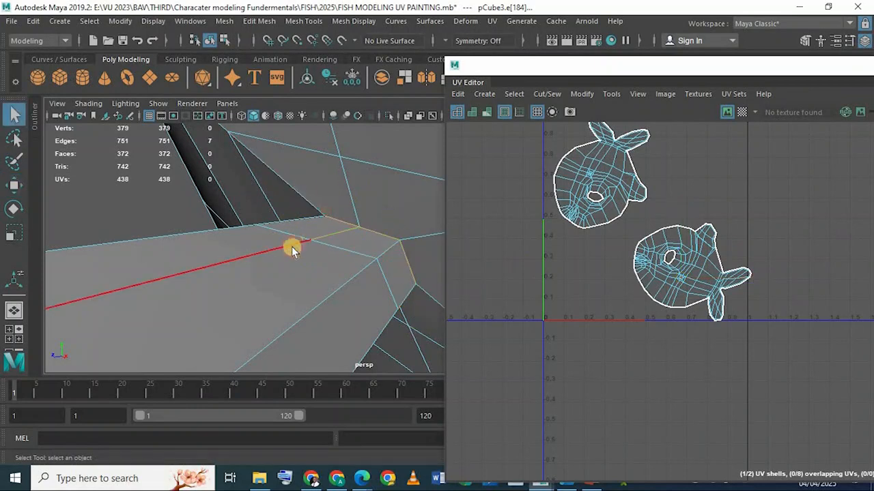
{"action": "left_click", "coordinate": [293, 248], "text": "shift"}
{"action": "left_click", "coordinate": [353, 232], "text": "shift"}
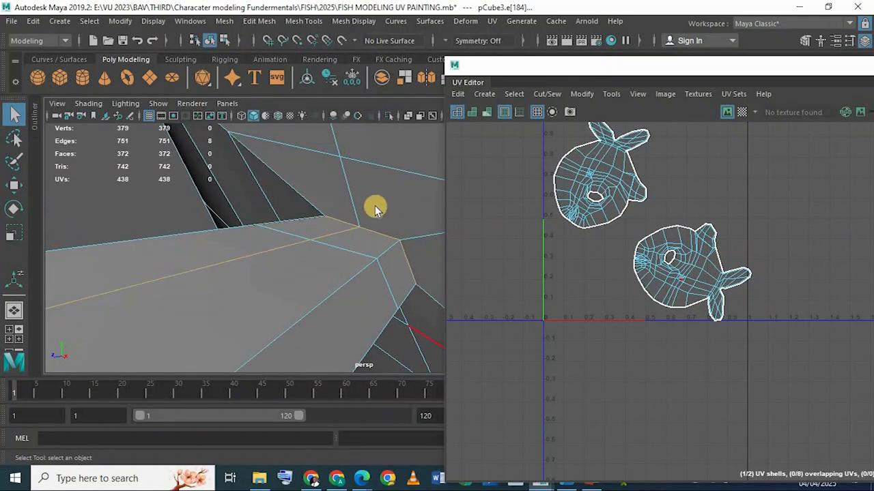
{"action": "scroll", "coordinate": [418, 200], "scroll_direction": "down", "scroll_amount": 3}
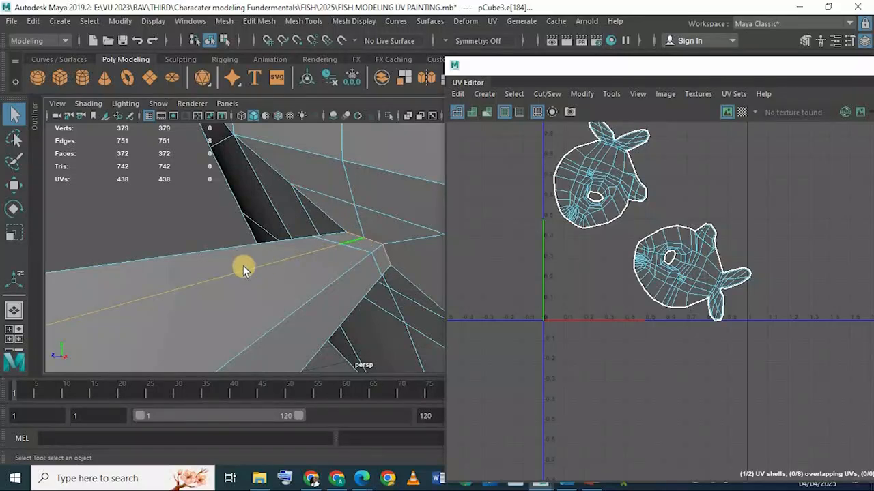
{"action": "scroll", "coordinate": [224, 287], "scroll_direction": "down", "scroll_amount": 3}
{"action": "middle_click_drag", "start_coordinate": [255, 266], "coordinate": [303, 219], "text": "alt"}
{"action": "left_click", "coordinate": [220, 303], "text": "shift"}
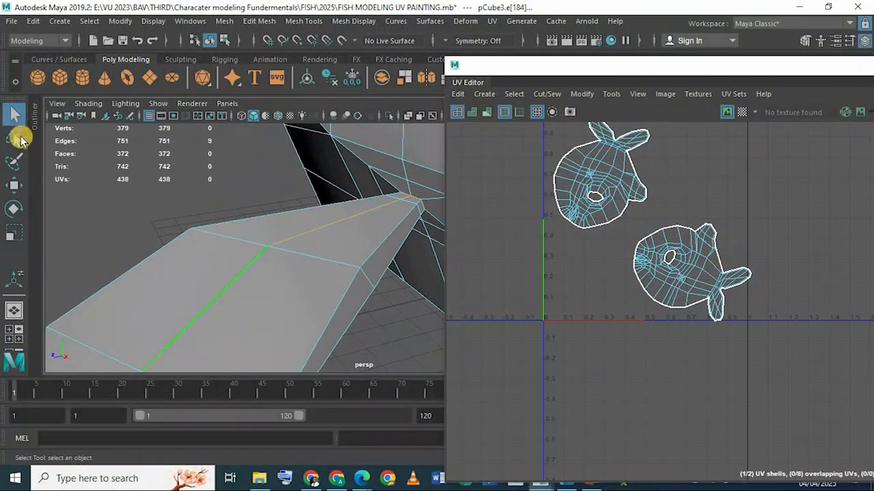
Step: Extend the edge selection along the fin's middle line to its tip and across the thin rim
{"action": "left_click_drag", "start_coordinate": [323, 225], "coordinate": [251, 264], "text": "alt"}
{"action": "left_click", "coordinate": [248, 262], "text": "shift"}
{"action": "left_click_drag", "start_coordinate": [221, 304], "coordinate": [335, 298], "text": "alt"}
{"action": "left_click", "coordinate": [332, 297], "text": "shift"}
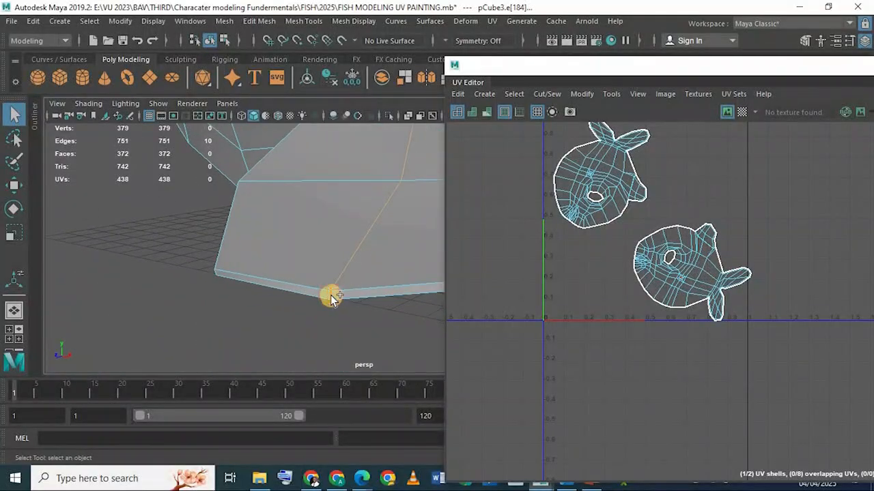
{"action": "middle_click_drag", "start_coordinate": [233, 292], "coordinate": [230, 293], "text": "alt"}
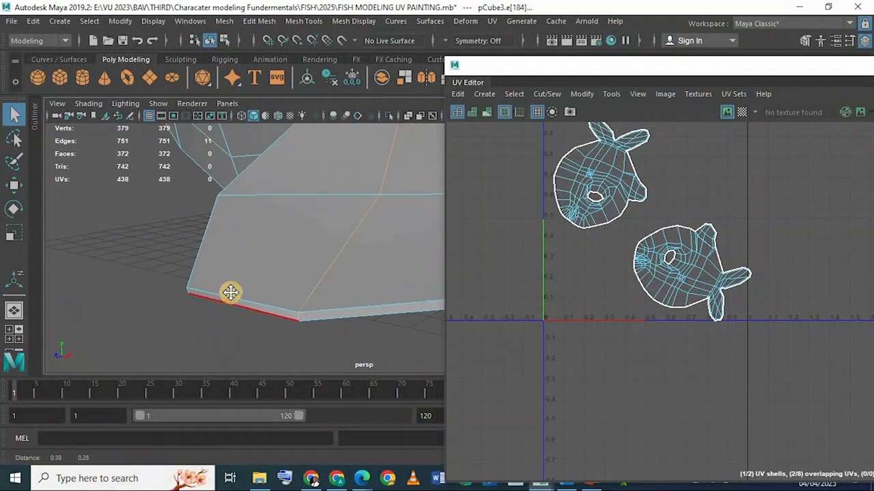
{"action": "left_click", "coordinate": [184, 293], "text": "shift"}
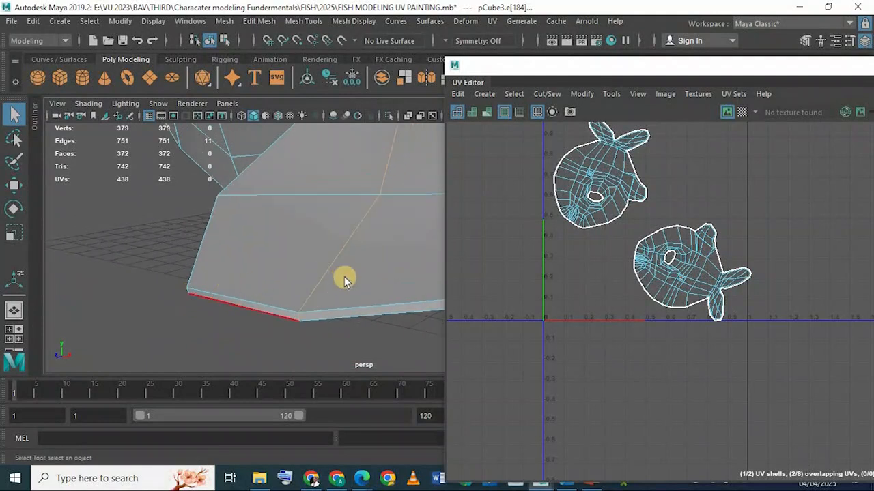
Step: Try adding the rim edges on both sides of the pectoral fin's tip to the seam selection
{"action": "middle_click_drag", "start_coordinate": [195, 275], "coordinate": [232, 287], "text": "alt"}
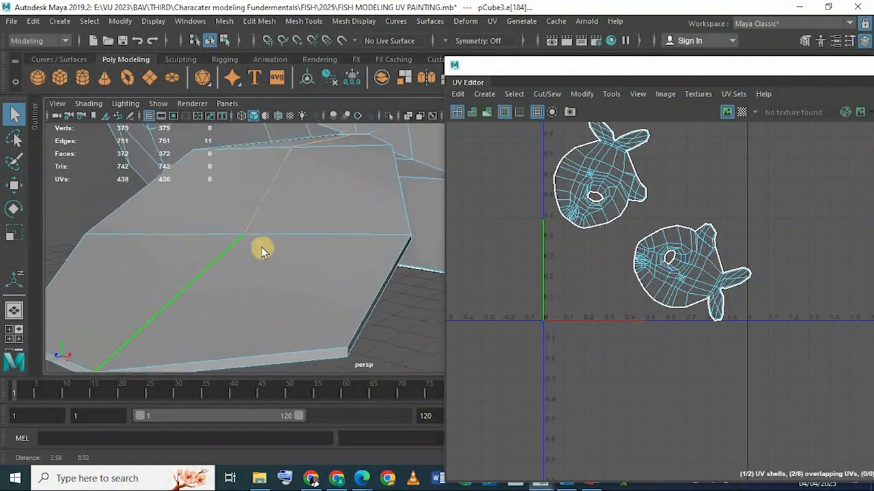
{"action": "left_click_drag", "start_coordinate": [262, 247], "coordinate": [248, 286], "text": "alt"}
{"action": "scroll", "coordinate": [272, 261], "scroll_direction": "up", "scroll_amount": 4}
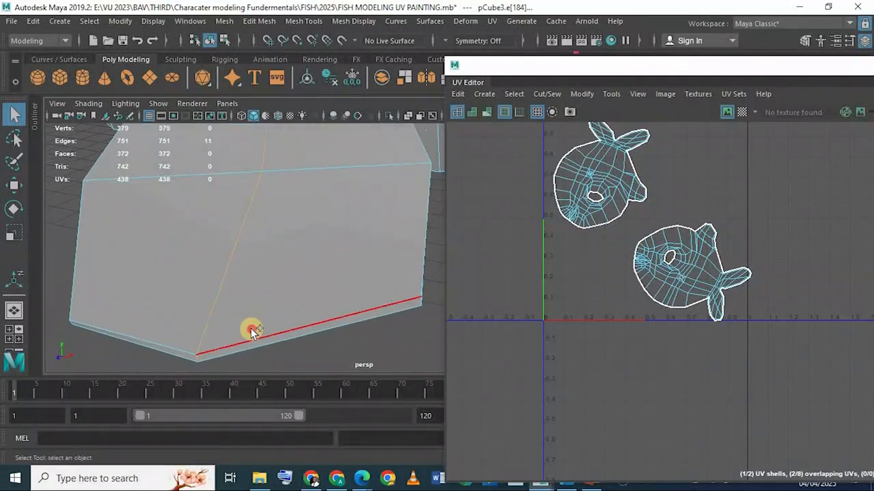
{"action": "left_click", "coordinate": [237, 341], "text": "shift"}
{"action": "left_click", "coordinate": [199, 357], "text": "shift"}
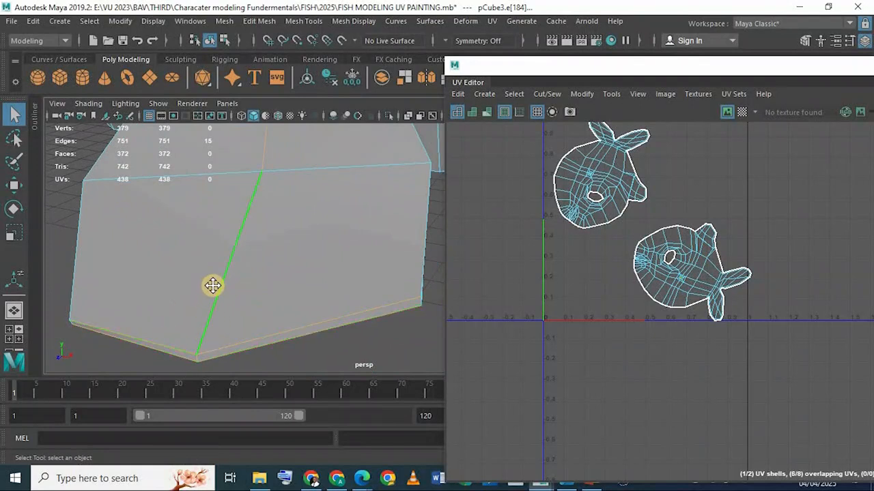
{"action": "middle_click_drag", "start_coordinate": [213, 285], "coordinate": [154, 338], "text": "alt"}
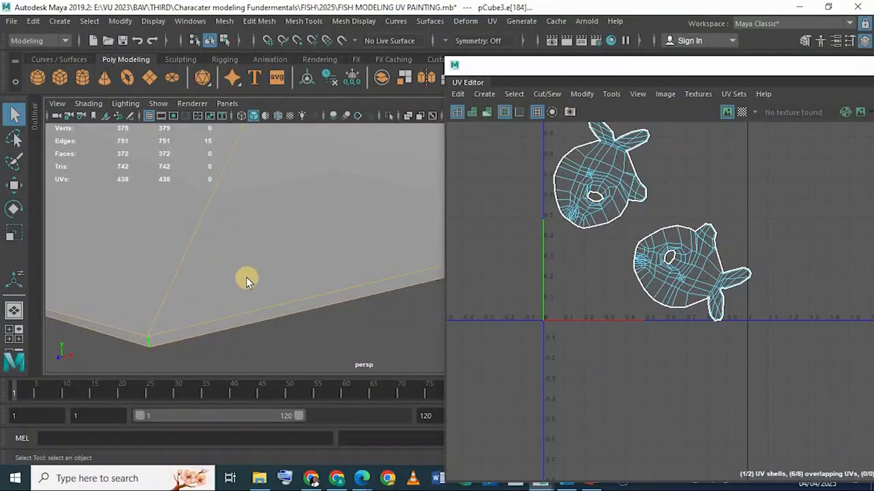
{"action": "right_click_drag", "start_coordinate": [245, 280], "coordinate": [221, 329], "text": "alt"}
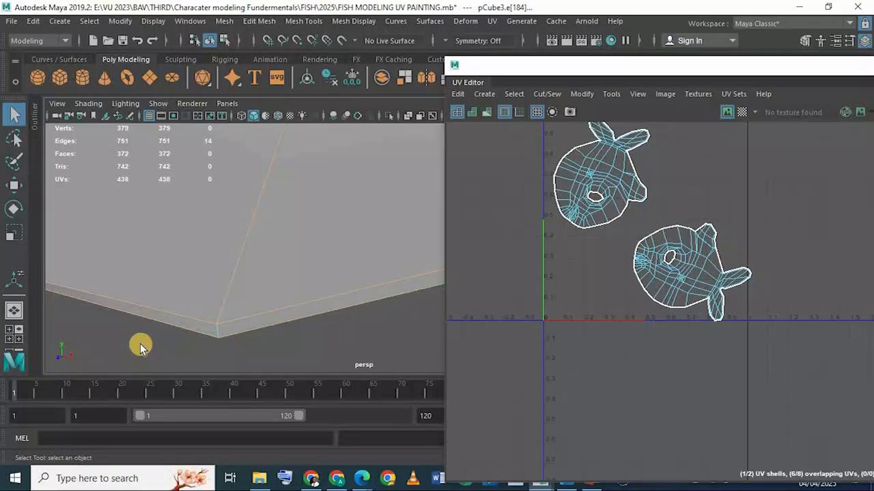
{"action": "left_click", "coordinate": [217, 331], "text": "shift"}
Step: Keep only the fin's base loop, middle line and short tip edge selected, and cut the UVs along them
{"action": "left_click_drag", "start_coordinate": [175, 291], "coordinate": [211, 281], "text": "alt"}
{"action": "right_click_drag", "start_coordinate": [211, 280], "coordinate": [247, 308], "text": "alt"}
{"action": "left_click_drag", "start_coordinate": [247, 309], "coordinate": [211, 232], "text": "alt"}
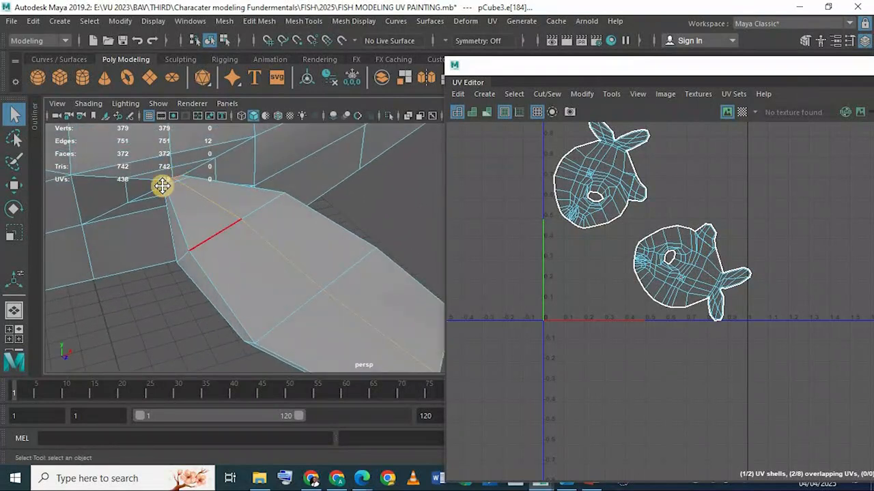
{"action": "left_click_drag", "start_coordinate": [162, 187], "coordinate": [233, 270], "text": "alt"}
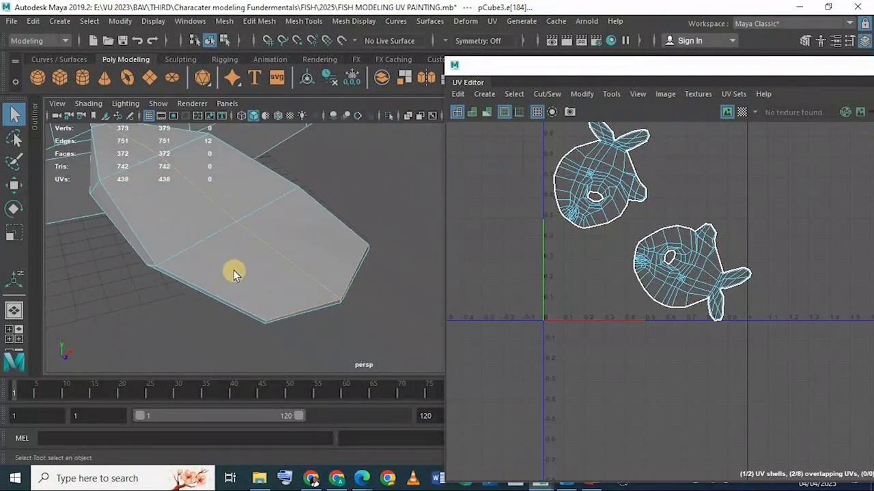
{"action": "right_click_drag", "start_coordinate": [226, 280], "coordinate": [234, 291], "text": "alt"}
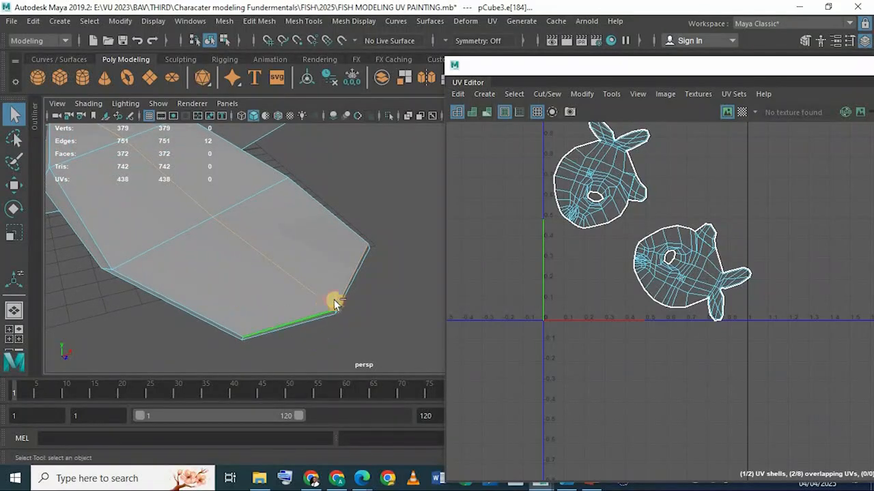
{"action": "left_click_drag", "start_coordinate": [224, 277], "coordinate": [306, 263], "text": "alt"}
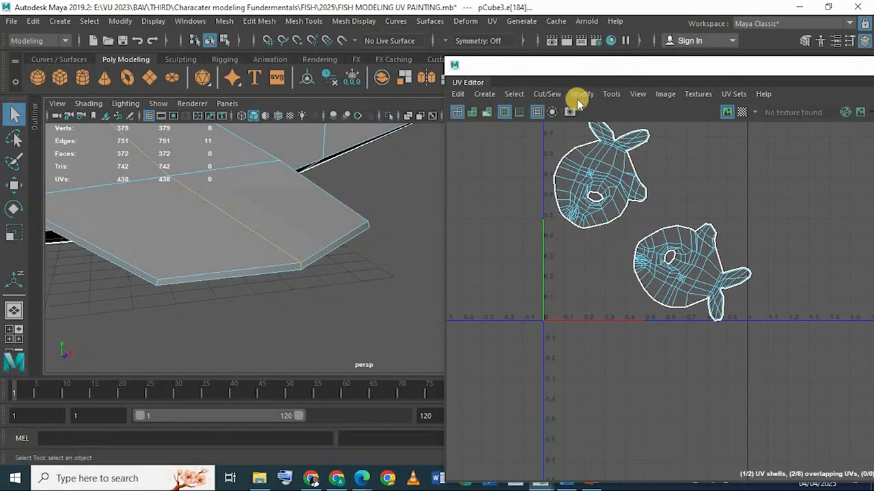
{"action": "left_click", "coordinate": [545, 95]}
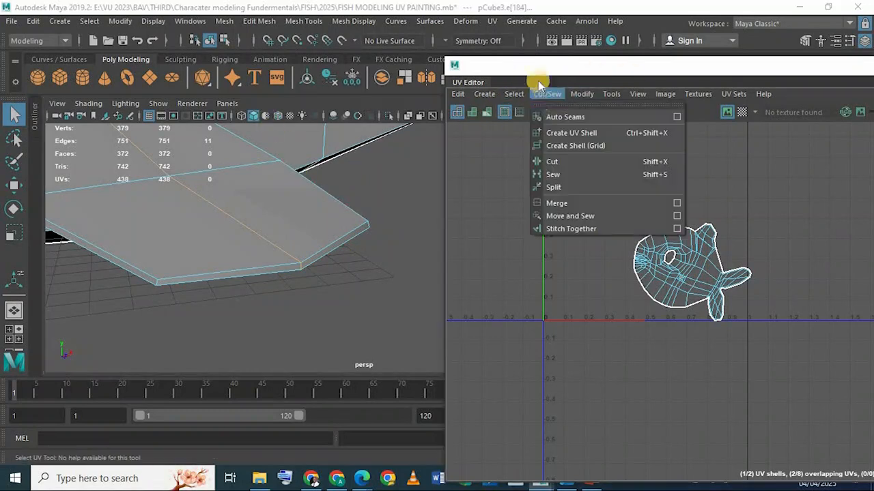
{"action": "left_click", "coordinate": [555, 162]}
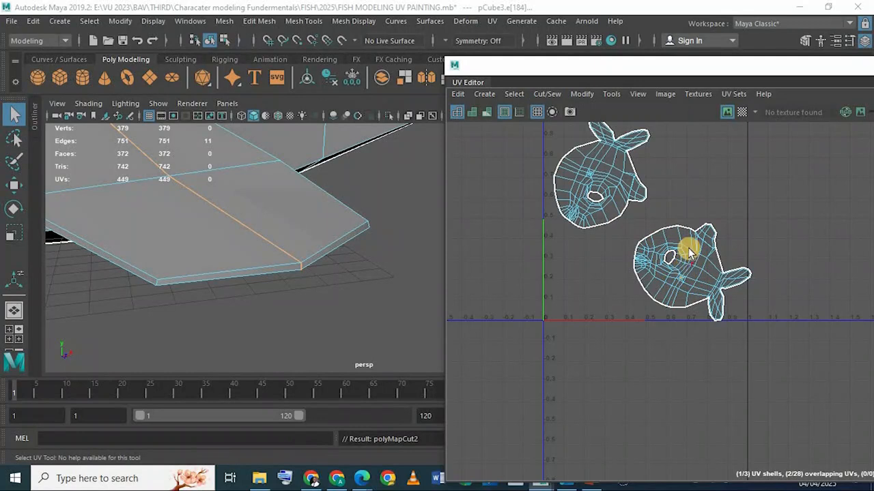
Step: Switch to UV shell selection and unfold the cut half-body shell together with the separated fin shell
{"action": "scroll", "coordinate": [198, 165], "scroll_direction": "down", "scroll_amount": 5}
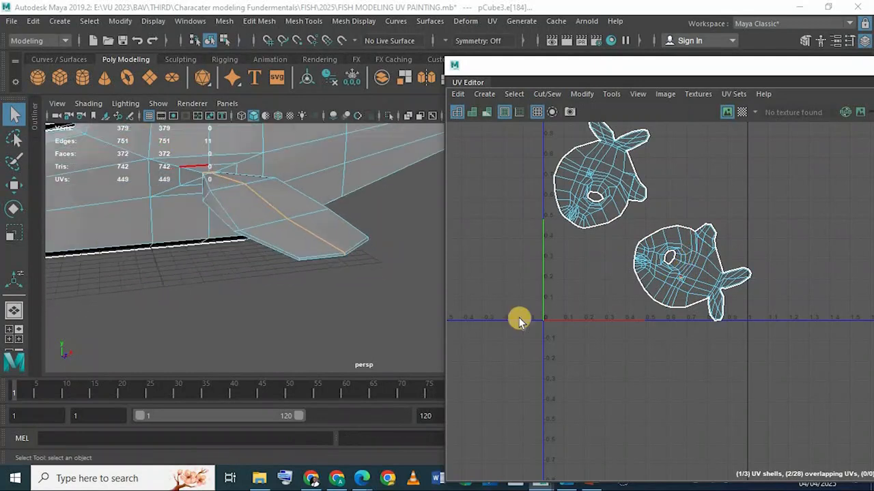
{"action": "right_click_drag", "start_coordinate": [698, 253], "coordinate": [641, 236]}
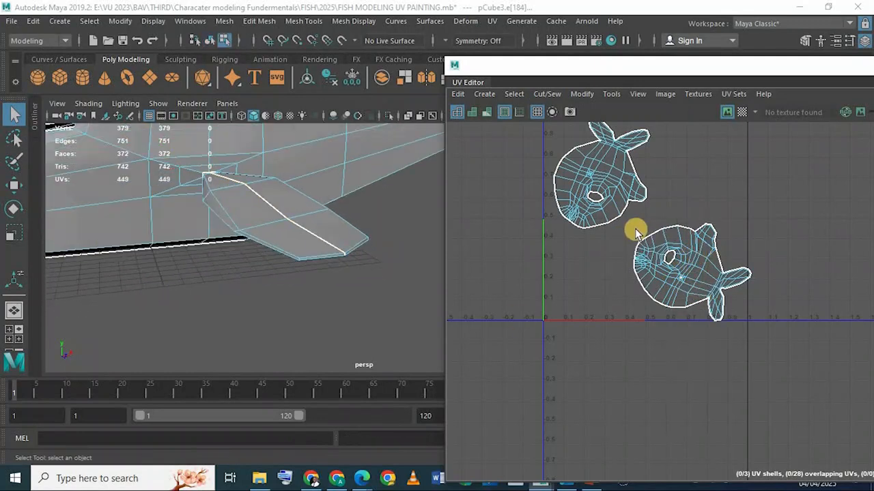
{"action": "left_click", "coordinate": [657, 301]}
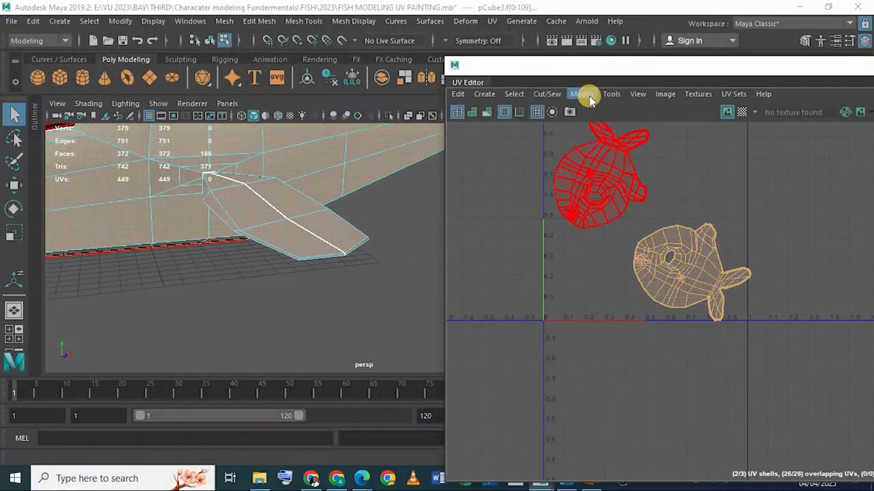
{"action": "left_click", "coordinate": [588, 95]}
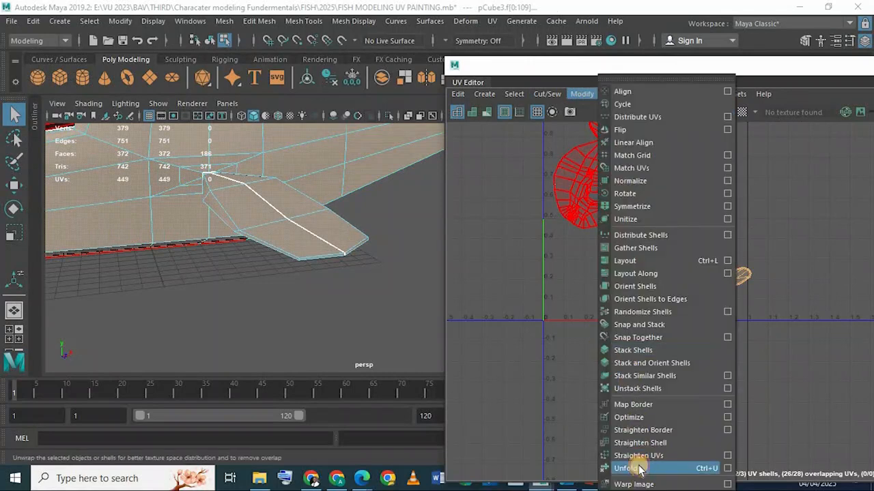
{"action": "left_click", "coordinate": [673, 468]}
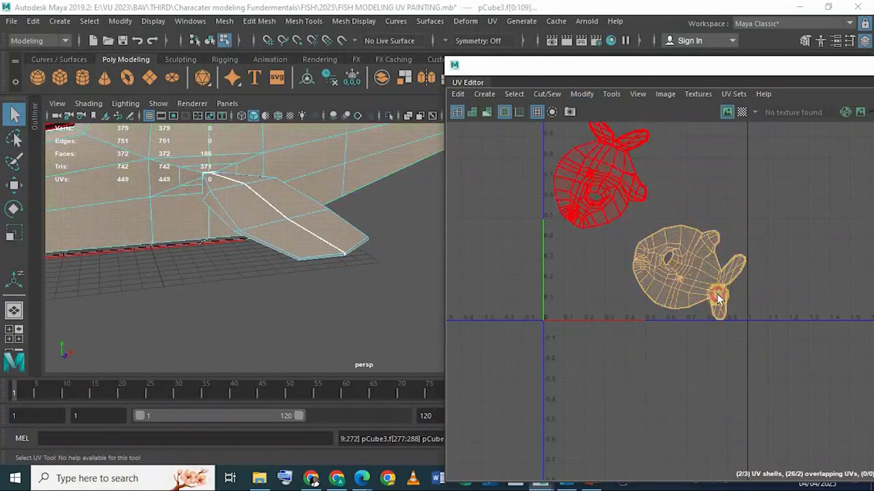
Step: Reselect the unfolded half-body and fin shells and run Layout on just those two
{"action": "left_click", "coordinate": [661, 200]}
{"action": "left_click", "coordinate": [653, 260]}
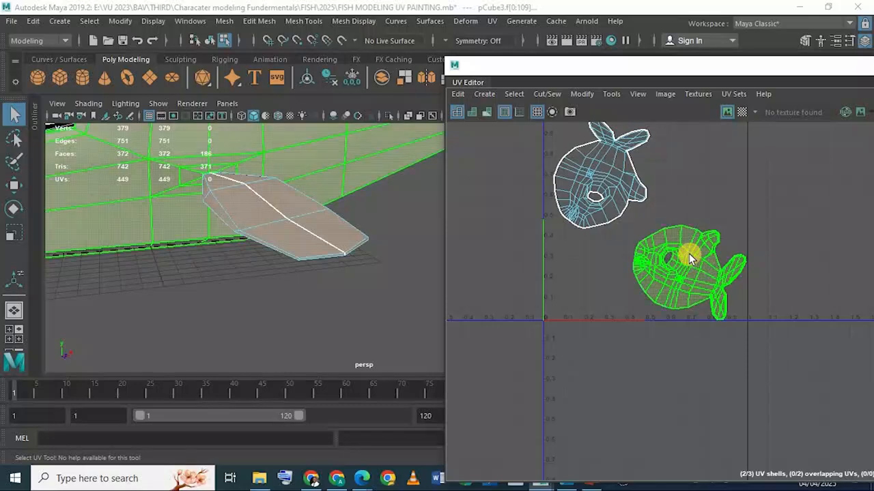
{"action": "right_click_drag", "start_coordinate": [688, 254], "coordinate": [630, 231]}
{"action": "left_click_drag", "start_coordinate": [625, 224], "coordinate": [739, 326]}
{"action": "left_click", "coordinate": [571, 112]}
{"action": "left_click", "coordinate": [581, 94]}
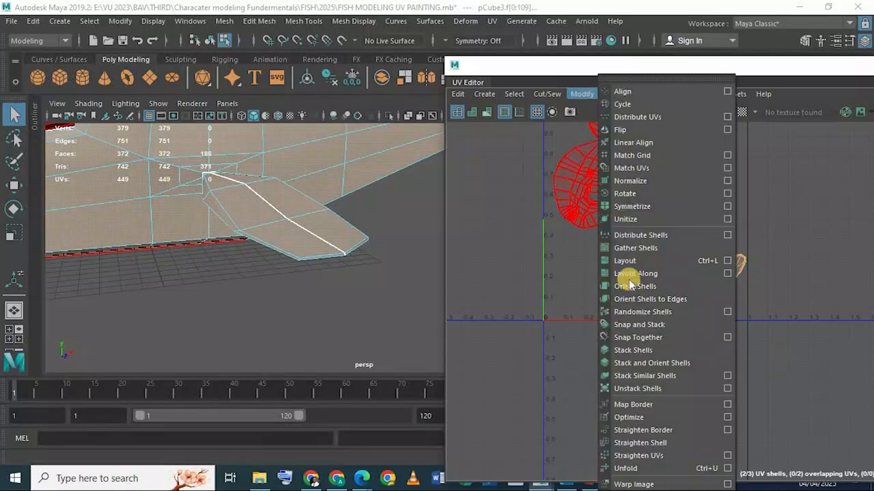
{"action": "left_click", "coordinate": [635, 260]}
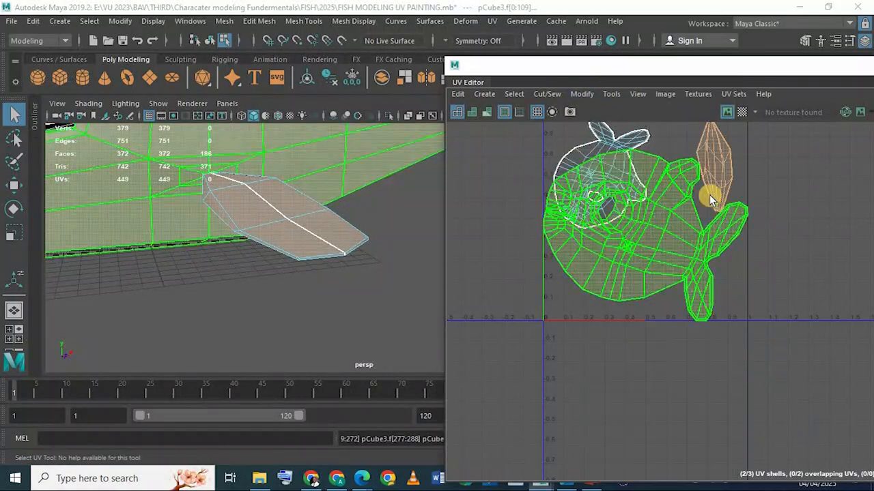
Step: Select all three UV shells and lay them out together within the UV space
{"action": "middle_click_drag", "start_coordinate": [632, 268], "coordinate": [609, 237], "text": "alt"}
{"action": "left_click_drag", "start_coordinate": [497, 143], "coordinate": [743, 410]}
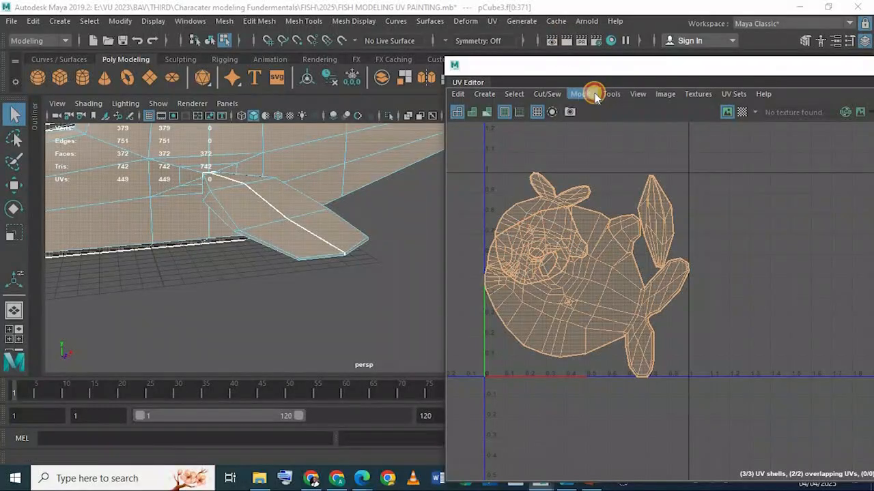
{"action": "left_click", "coordinate": [594, 94]}
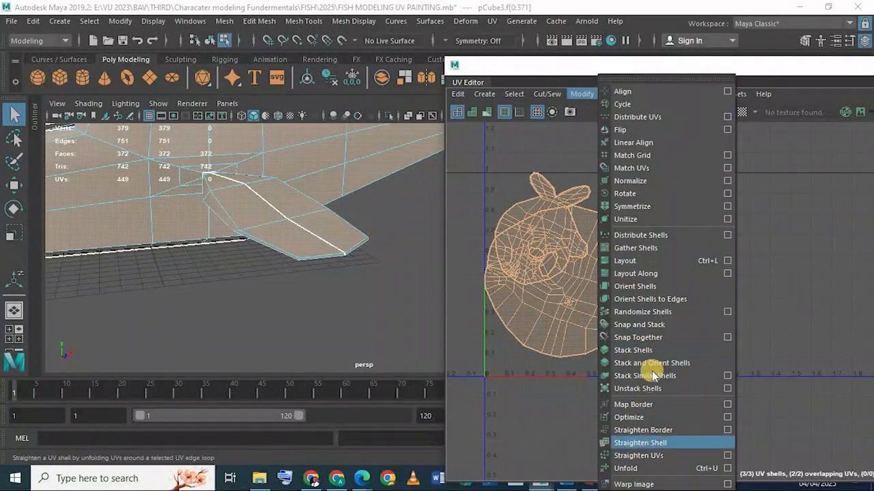
{"action": "left_click", "coordinate": [626, 260]}
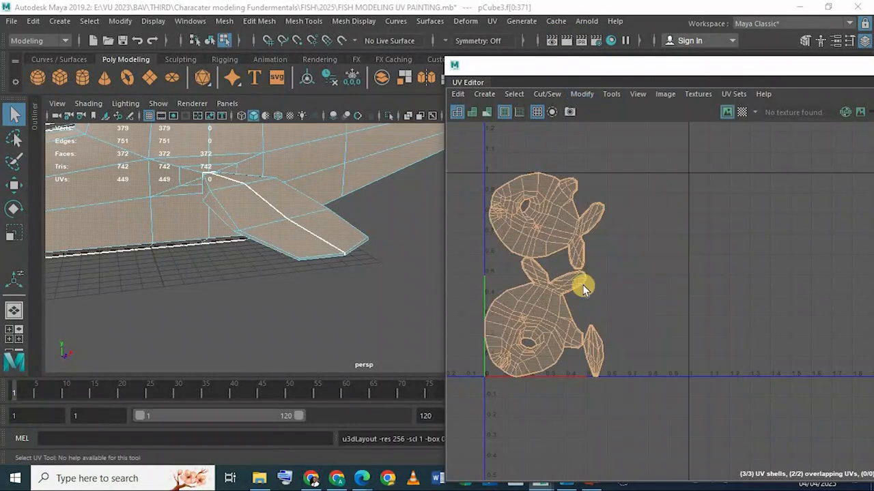
Step: Select the fin's UV shell and move it horizontally away from the lower body shell with the Move tool
{"action": "scroll", "coordinate": [604, 271], "scroll_direction": "up", "scroll_amount": 2}
{"action": "middle_click_drag", "start_coordinate": [562, 332], "coordinate": [610, 301], "text": "alt"}
{"action": "left_click", "coordinate": [646, 356]}
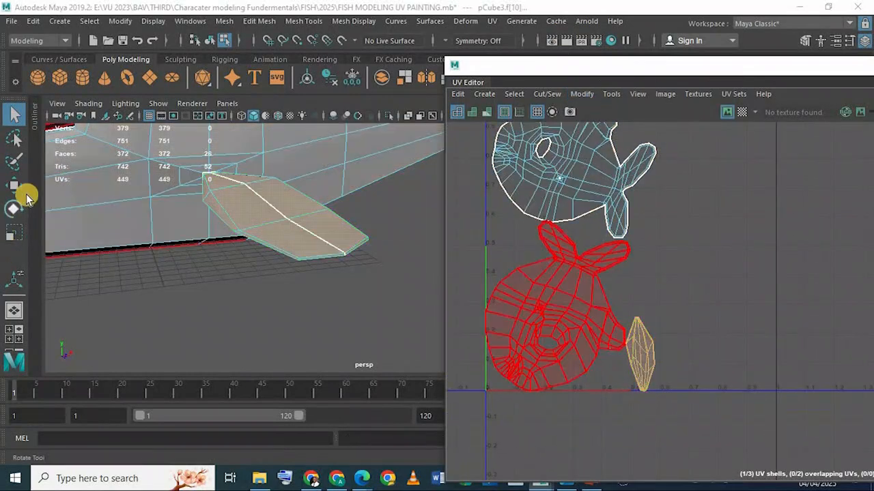
{"action": "key", "text": "w"}
{"action": "left_click_drag", "start_coordinate": [734, 348], "coordinate": [775, 349]}
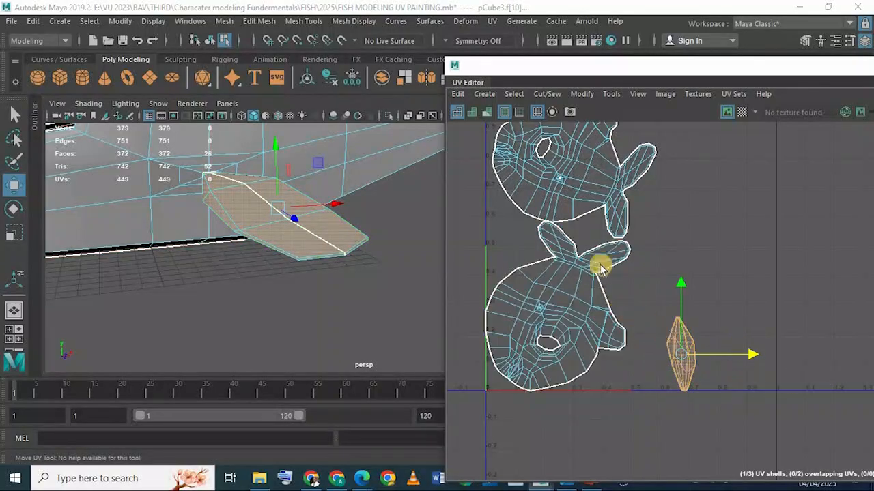
Step: Examine the small hole in the body shell where the fin was cut, comparing it with the fin base on the mesh
{"action": "middle_click_drag", "start_coordinate": [539, 228], "coordinate": [560, 317], "text": "alt"}
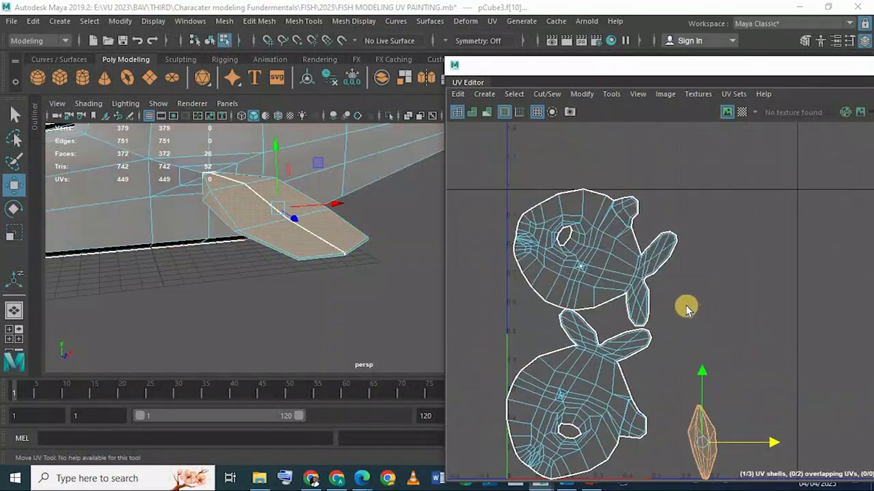
{"action": "scroll", "coordinate": [688, 309], "scroll_direction": "up", "scroll_amount": 5}
{"action": "middle_click_drag", "start_coordinate": [688, 309], "coordinate": [659, 281], "text": "alt"}
{"action": "middle_click_drag", "start_coordinate": [605, 269], "coordinate": [743, 313], "text": "alt"}
{"action": "left_click", "coordinate": [583, 246]}
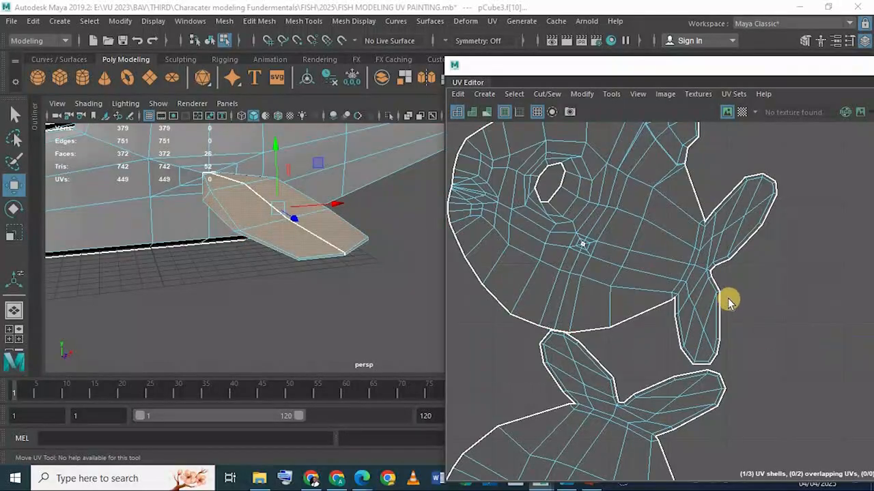
{"action": "right_click_drag", "start_coordinate": [728, 303], "coordinate": [869, 376], "text": "alt"}
{"action": "middle_click_drag", "start_coordinate": [514, 242], "coordinate": [690, 341], "text": "alt"}
{"action": "middle_click_drag", "start_coordinate": [575, 266], "coordinate": [686, 329], "text": "alt"}
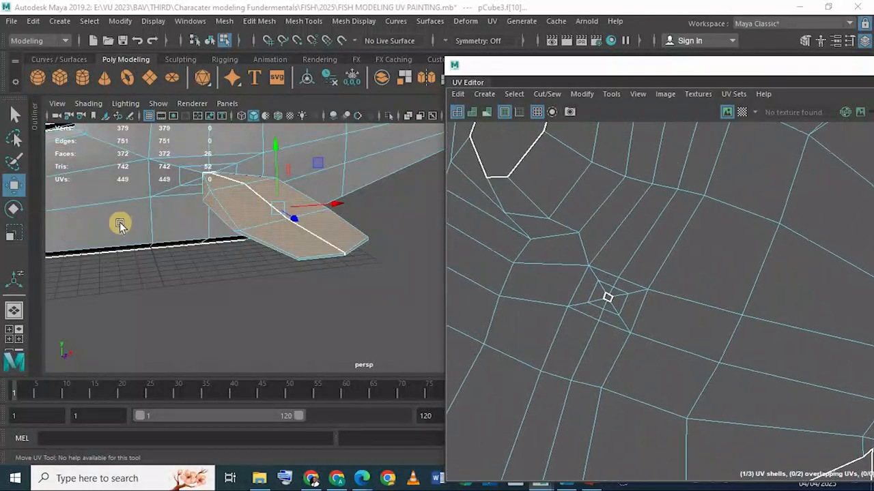
{"action": "right_click_drag", "start_coordinate": [196, 231], "coordinate": [250, 279], "text": "alt"}
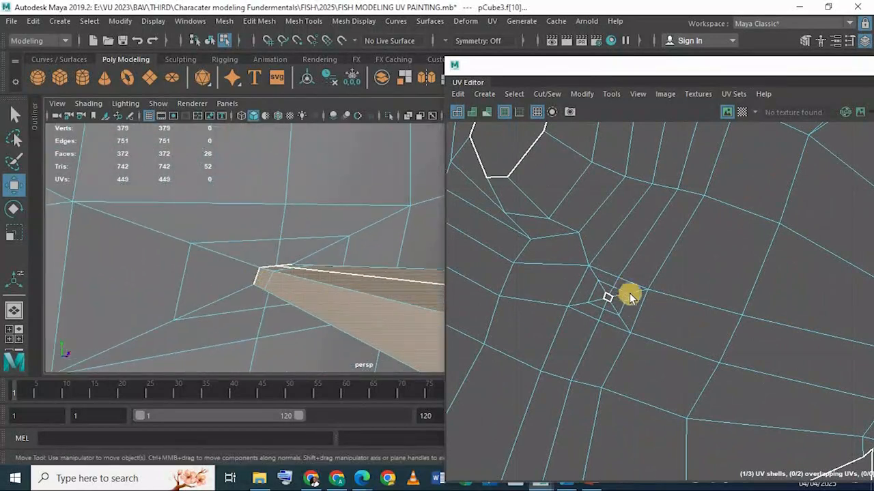
{"action": "scroll", "coordinate": [630, 296], "scroll_direction": "down", "scroll_amount": 3}
{"action": "scroll", "coordinate": [662, 263], "scroll_direction": "down", "scroll_amount": 2}
{"action": "middle_click_drag", "start_coordinate": [710, 302], "coordinate": [634, 228], "text": "alt"}
{"action": "scroll", "coordinate": [634, 232], "scroll_direction": "down", "scroll_amount": 2}
{"action": "middle_click_drag", "start_coordinate": [669, 327], "coordinate": [605, 260], "text": "alt"}
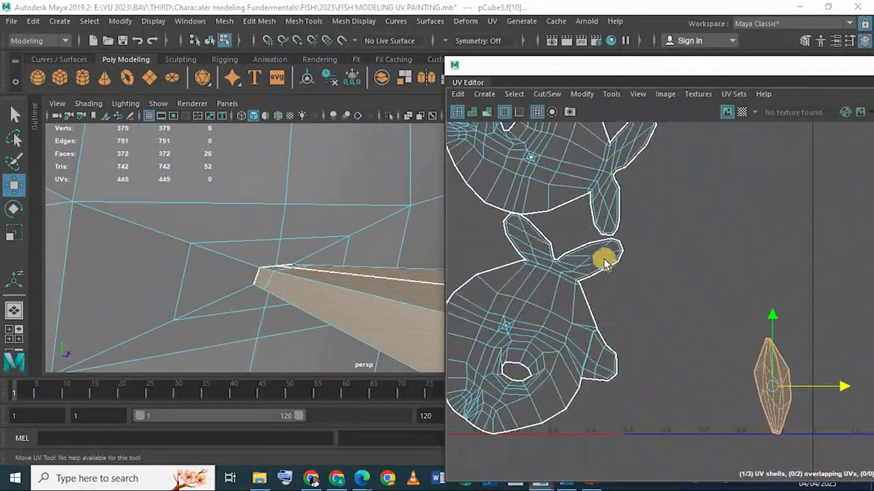
Step: Move the fin's UV shell slightly left and up, away from the borders of the UV tile
{"action": "middle_click_drag", "start_coordinate": [699, 329], "coordinate": [610, 281], "text": "alt"}
{"action": "scroll", "coordinate": [632, 335], "scroll_direction": "up", "scroll_amount": 3}
{"action": "scroll", "coordinate": [601, 291], "scroll_direction": "up", "scroll_amount": 1}
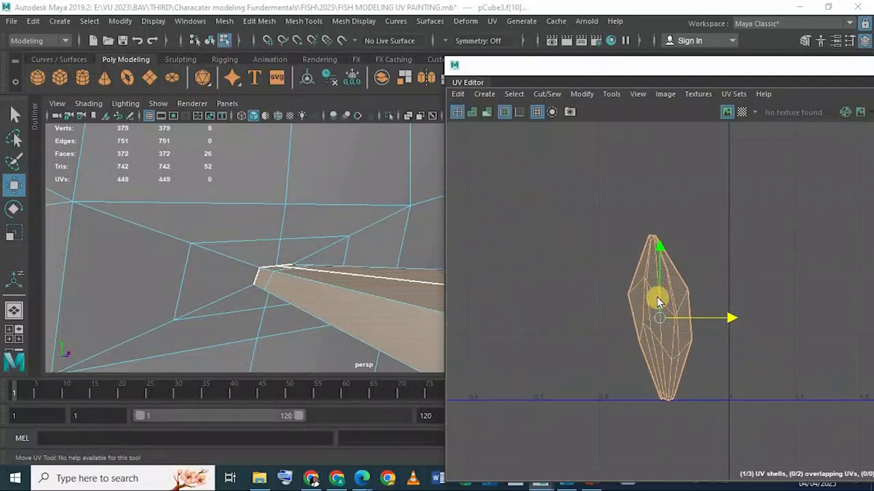
{"action": "right_click_drag", "start_coordinate": [656, 297], "coordinate": [654, 277]}
{"action": "left_click", "coordinate": [654, 277]}
{"action": "middle_click_drag", "start_coordinate": [570, 294], "coordinate": [282, 261], "text": "alt"}
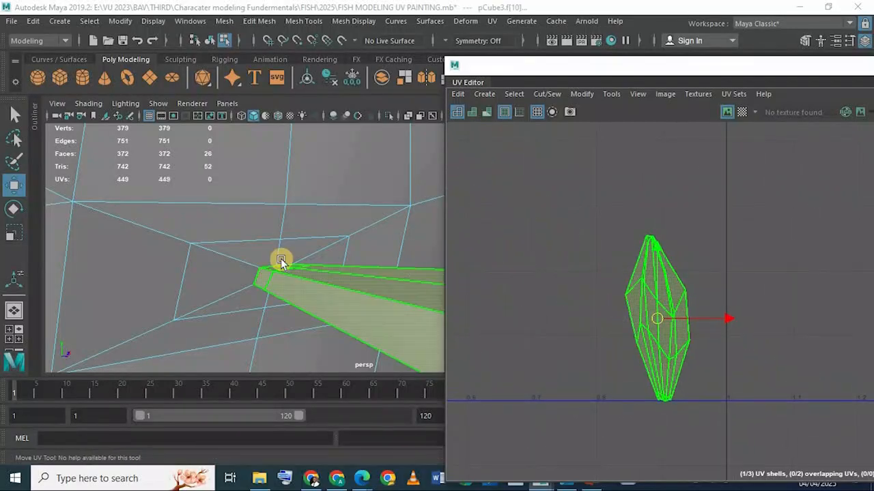
{"action": "scroll", "coordinate": [288, 276], "scroll_direction": "down", "scroll_amount": 1}
{"action": "scroll", "coordinate": [273, 230], "scroll_direction": "down", "scroll_amount": 5}
{"action": "left_click_drag", "start_coordinate": [291, 285], "coordinate": [510, 303], "text": "alt"}
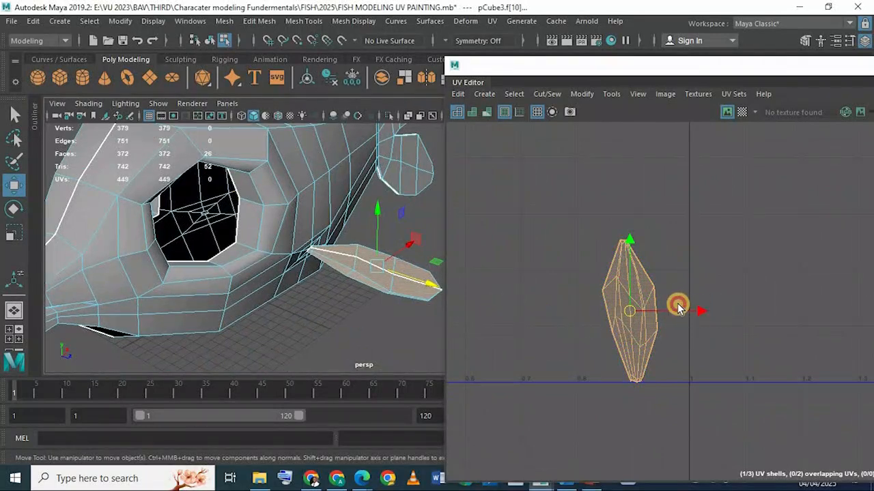
{"action": "left_click_drag", "start_coordinate": [678, 307], "coordinate": [600, 249]}
{"action": "left_click_drag", "start_coordinate": [596, 204], "coordinate": [604, 212]}
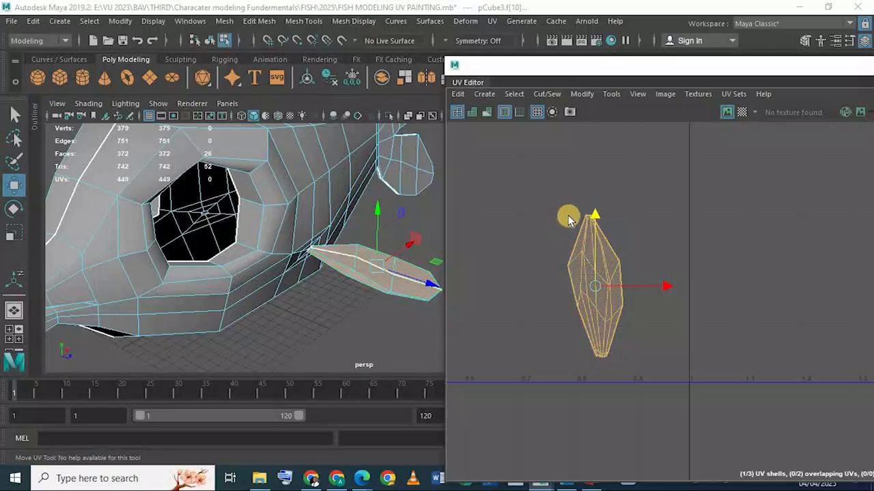
Step: Examine the pectoral fin's seam on the mesh beside its UV shell, and switch the fish to object mode
{"action": "scroll", "coordinate": [566, 268], "scroll_direction": "up", "scroll_amount": 4}
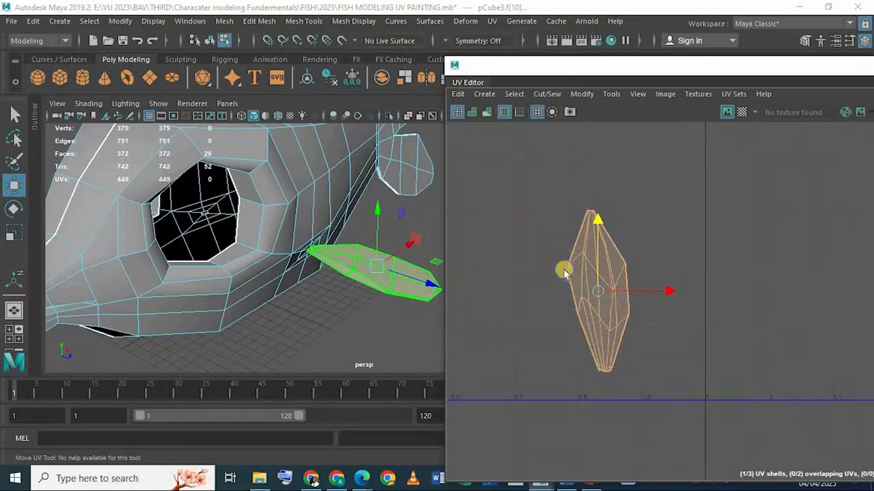
{"action": "left_click_drag", "start_coordinate": [312, 299], "coordinate": [374, 329], "text": "alt"}
{"action": "middle_click_drag", "start_coordinate": [374, 330], "coordinate": [363, 303], "text": "alt"}
{"action": "scroll", "coordinate": [362, 302], "scroll_direction": "up", "scroll_amount": 4}
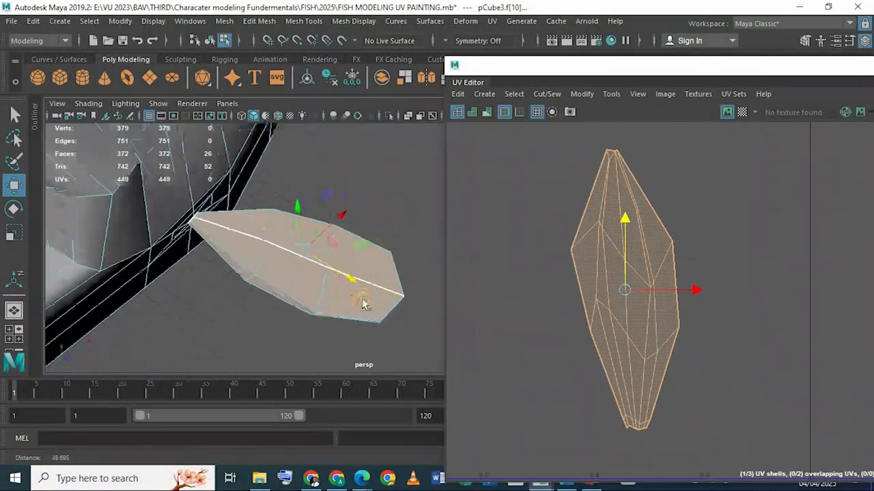
{"action": "left_click_drag", "start_coordinate": [362, 302], "coordinate": [330, 193], "text": "alt"}
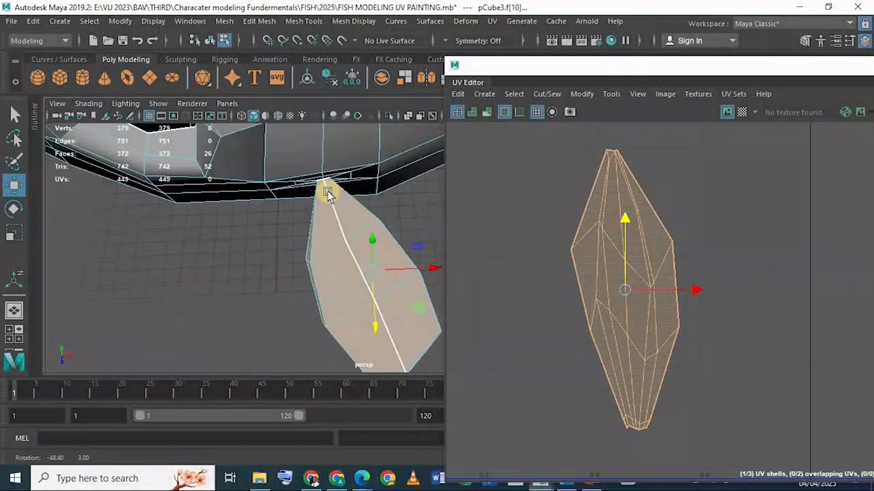
{"action": "right_click_drag", "start_coordinate": [330, 193], "coordinate": [398, 93]}
{"action": "scroll", "coordinate": [403, 218], "scroll_direction": "down", "scroll_amount": 5}
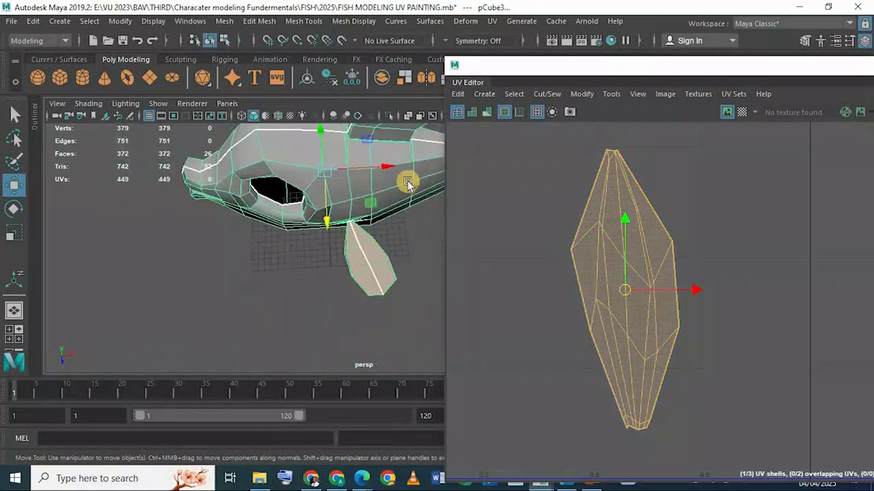
Step: Reselect the whole fish in object mode and compare its body and fins with the three UV shells
{"action": "right_click_drag", "start_coordinate": [408, 176], "coordinate": [489, 45]}
{"action": "left_click", "coordinate": [251, 289]}
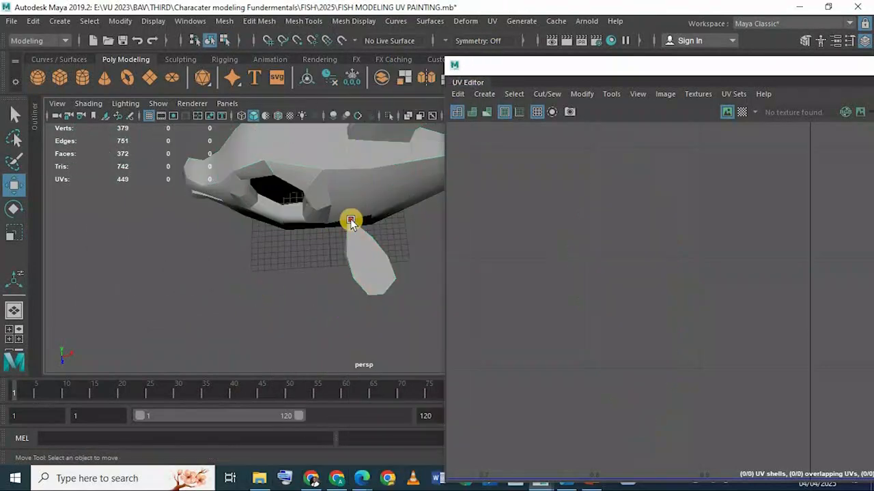
{"action": "scroll", "coordinate": [661, 303], "scroll_direction": "down", "scroll_amount": 6}
{"action": "middle_click_drag", "start_coordinate": [593, 240], "coordinate": [626, 295], "text": "alt"}
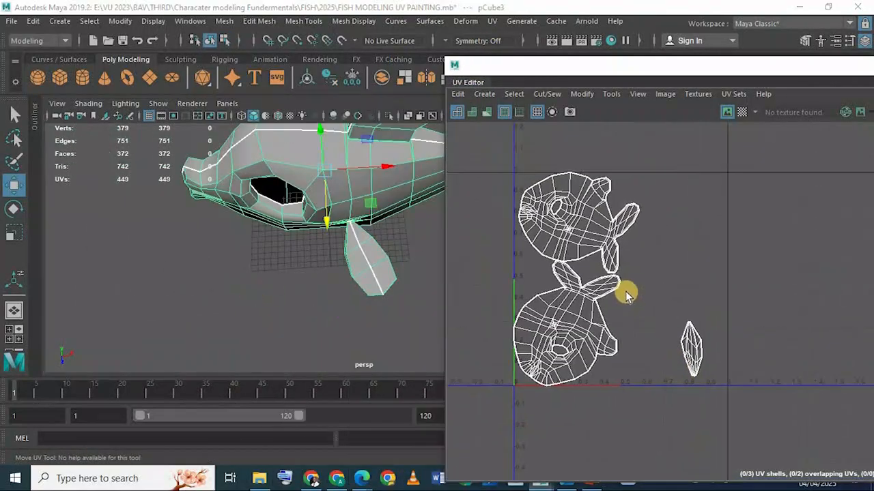
{"action": "scroll", "coordinate": [575, 278], "scroll_direction": "down", "scroll_amount": 4}
{"action": "scroll", "coordinate": [601, 277], "scroll_direction": "up", "scroll_amount": 5}
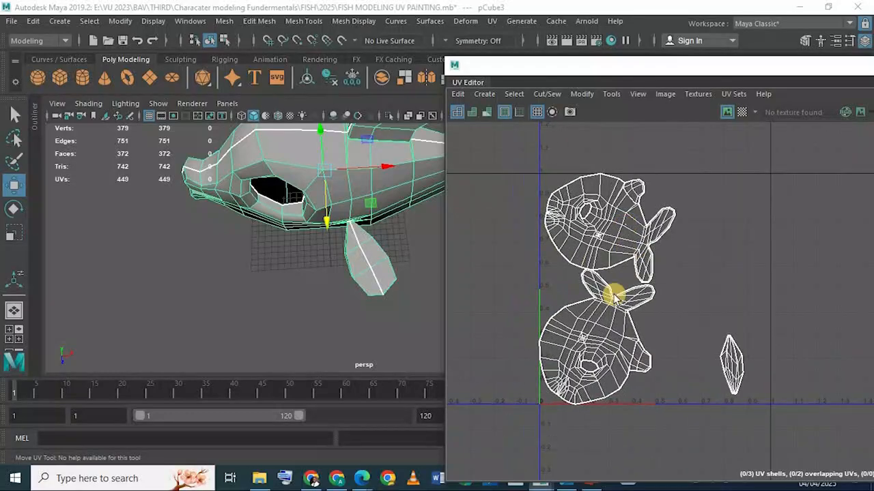
{"action": "left_click_drag", "start_coordinate": [384, 179], "coordinate": [247, 282], "text": "alt"}
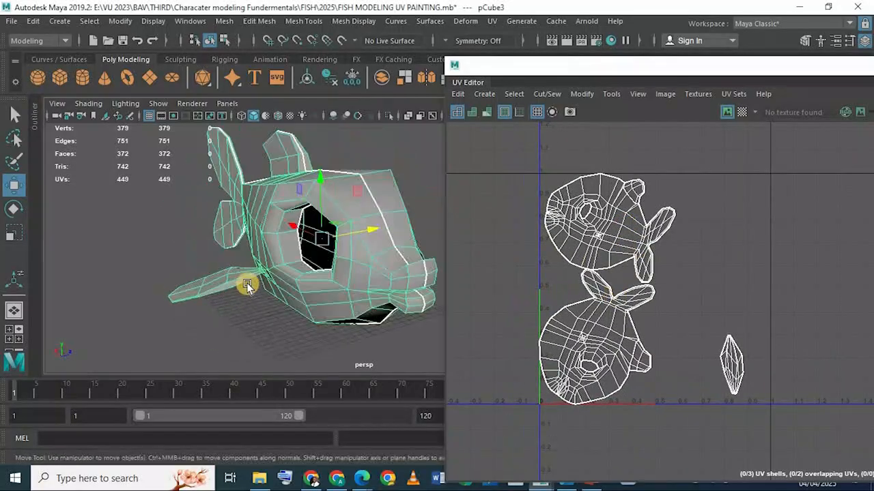
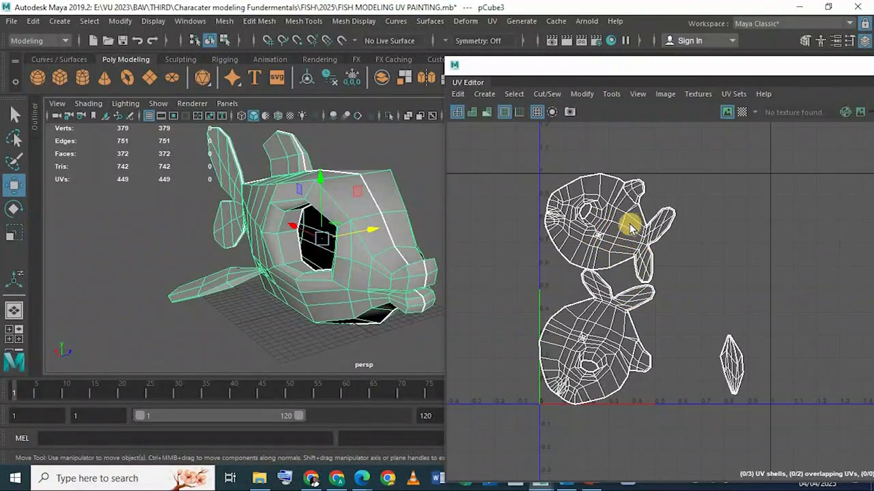
Step: Select the upper body UV shell and move it to the right and slightly down with the Move tool
{"action": "right_click_drag", "start_coordinate": [624, 211], "coordinate": [570, 196]}
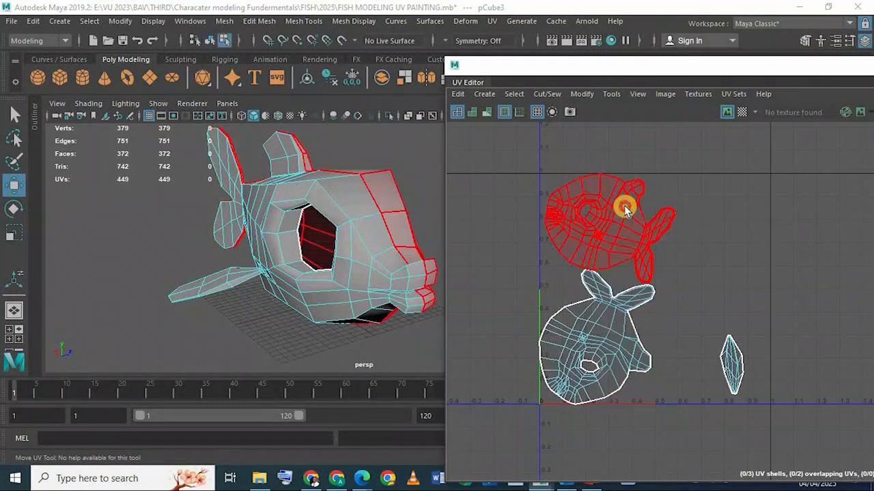
{"action": "left_click", "coordinate": [595, 262]}
{"action": "right_click", "coordinate": [591, 255]}
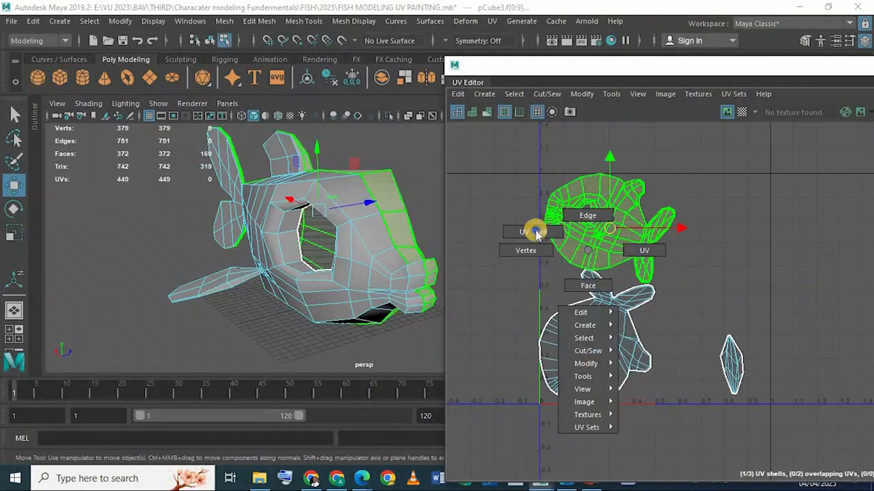
{"action": "left_click", "coordinate": [617, 225]}
{"action": "left_click", "coordinate": [14, 188]}
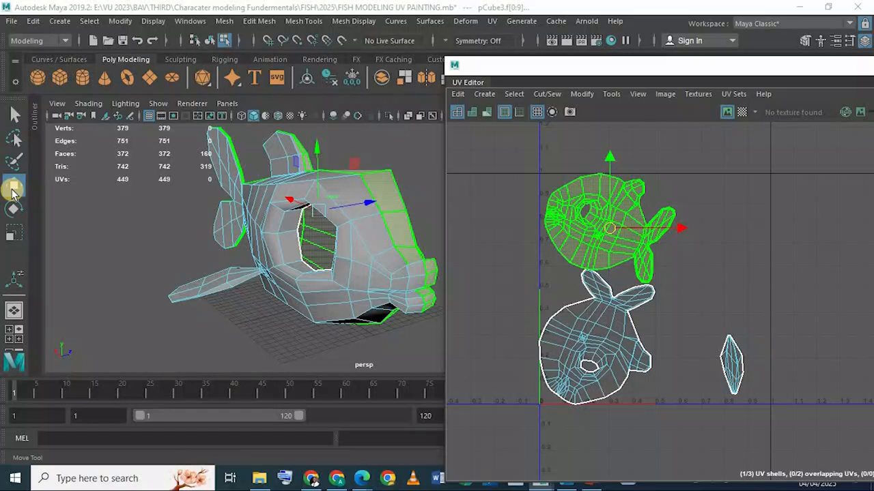
{"action": "left_click", "coordinate": [19, 210]}
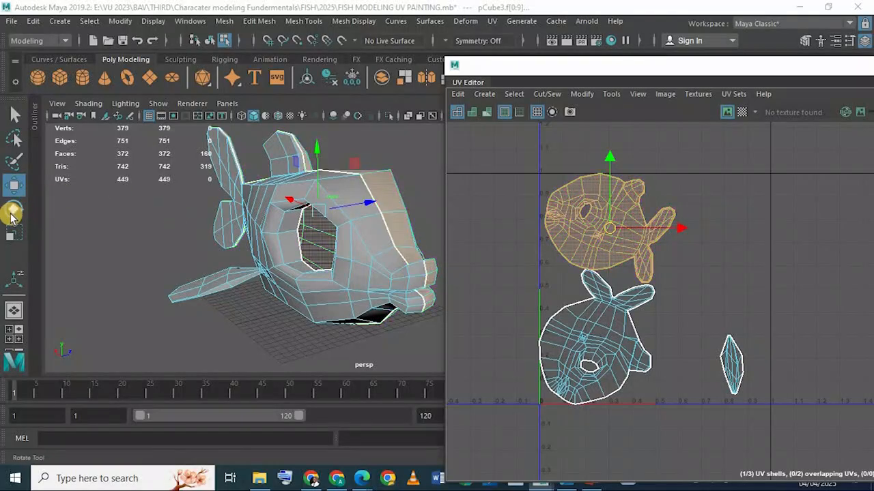
{"action": "left_click_drag", "start_coordinate": [671, 227], "coordinate": [761, 227]}
{"action": "left_click_drag", "start_coordinate": [687, 155], "coordinate": [691, 166]}
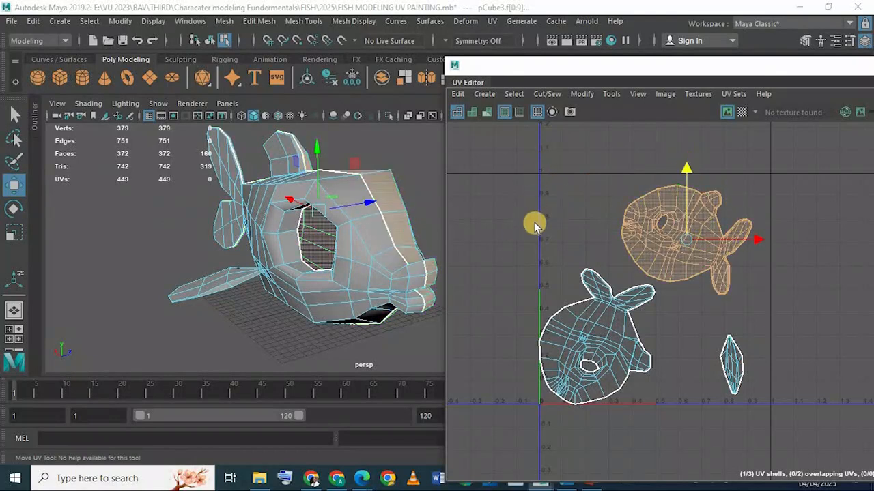
Step: Nudge the upper body shell a little further right, and the lower body shell slightly right and up from the tile borders
{"action": "left_click", "coordinate": [727, 348]}
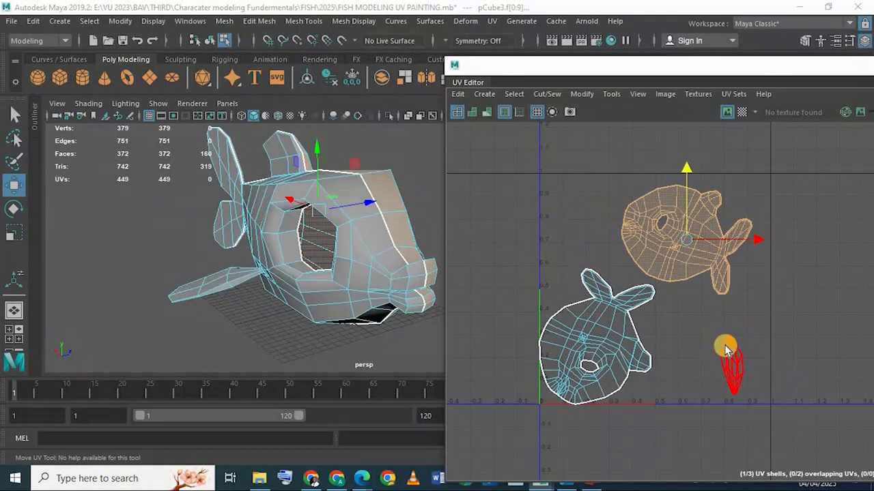
{"action": "left_click", "coordinate": [631, 321]}
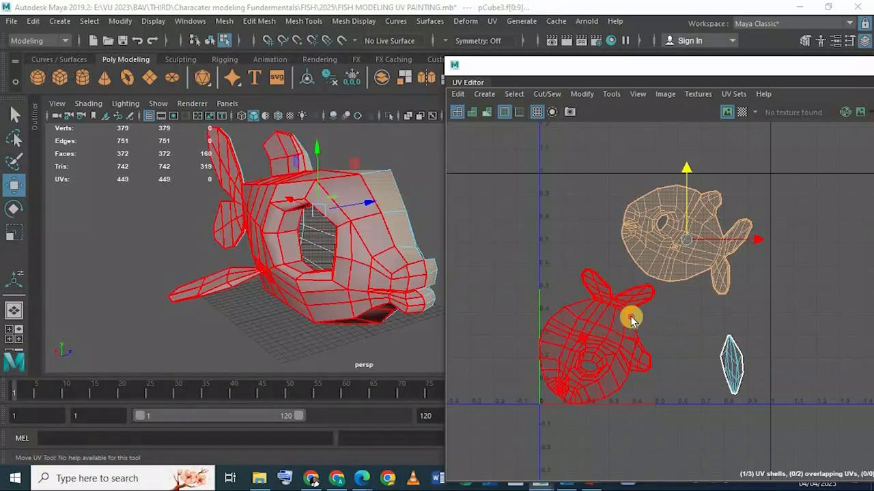
{"action": "left_click", "coordinate": [708, 213]}
{"action": "left_click_drag", "start_coordinate": [754, 238], "coordinate": [770, 238]}
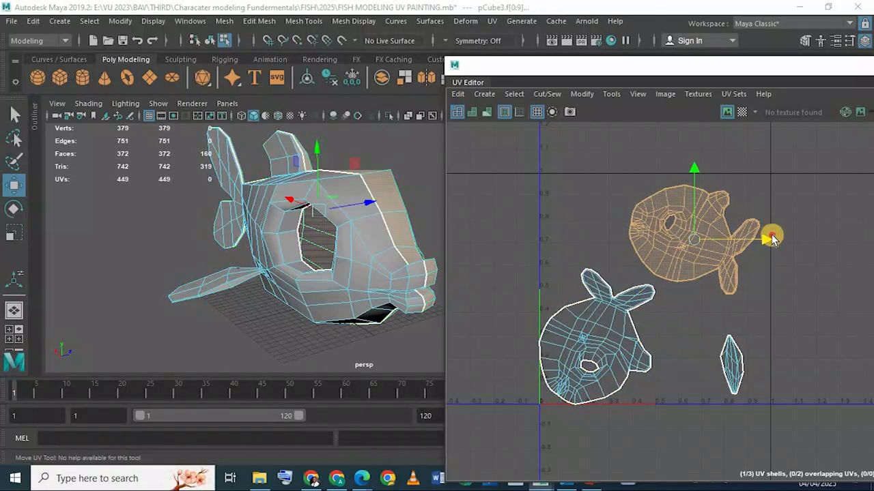
{"action": "left_click", "coordinate": [651, 345]}
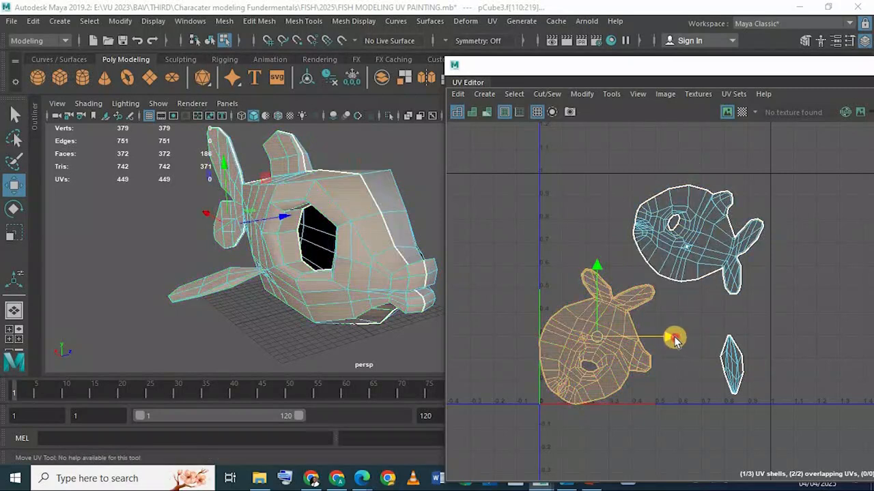
{"action": "left_click_drag", "start_coordinate": [669, 338], "coordinate": [676, 340]}
{"action": "left_click_drag", "start_coordinate": [605, 261], "coordinate": [603, 250]}
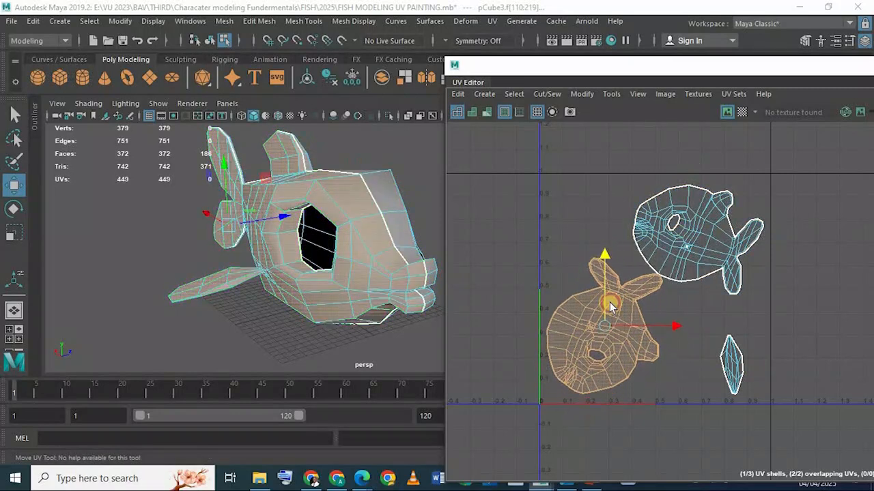
Step: Scale both body UV shells down slightly and enlarge the fin's shell a little with the Scale tool
{"action": "left_click_drag", "start_coordinate": [686, 239], "coordinate": [696, 165]}
{"action": "left_click", "coordinate": [14, 236]}
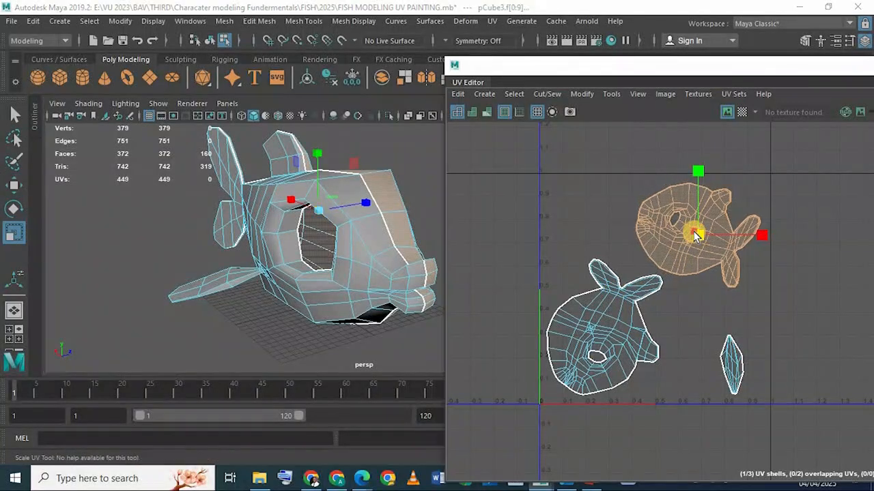
{"action": "left_click", "coordinate": [603, 328]}
{"action": "left_click_drag", "start_coordinate": [604, 328], "coordinate": [698, 320]}
{"action": "left_click_drag", "start_coordinate": [743, 382], "coordinate": [743, 383]}
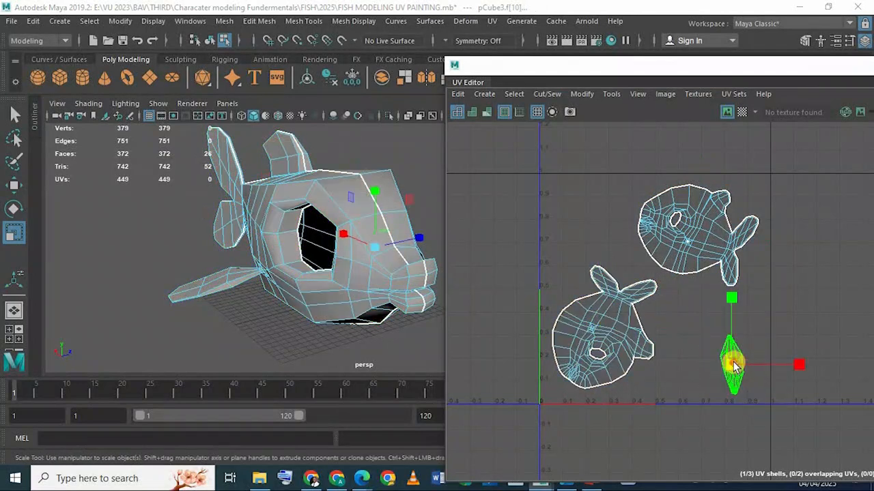
Step: Move the fin's UV shell left and slightly up, and shift the lower body shell slightly right
{"action": "left_click", "coordinate": [13, 185]}
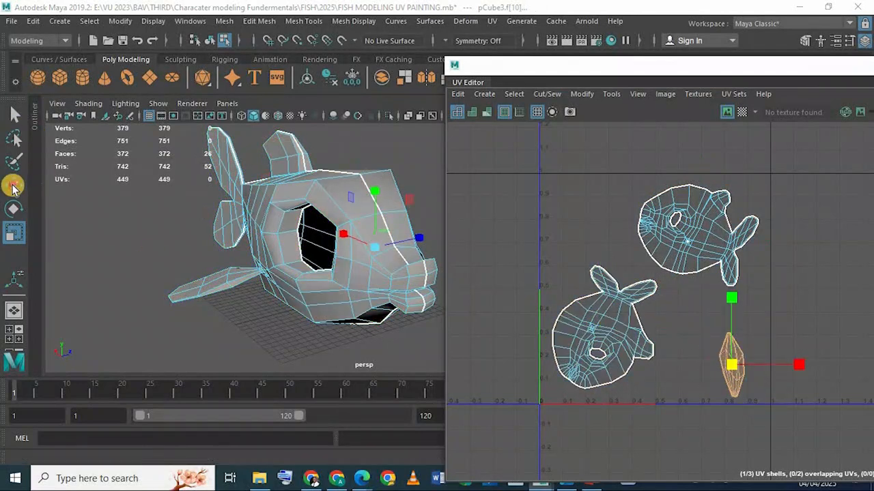
{"action": "left_click_drag", "start_coordinate": [776, 363], "coordinate": [778, 364]}
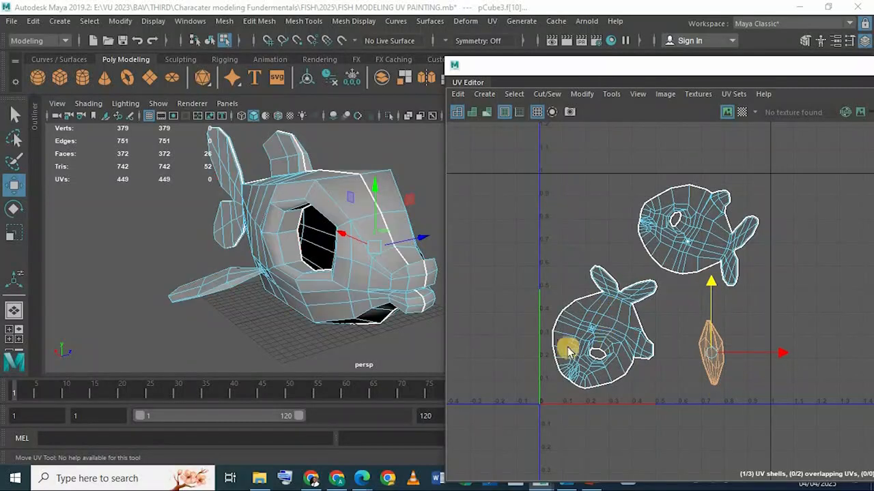
{"action": "left_click", "coordinate": [605, 331]}
{"action": "left_click_drag", "start_coordinate": [668, 329], "coordinate": [673, 327]}
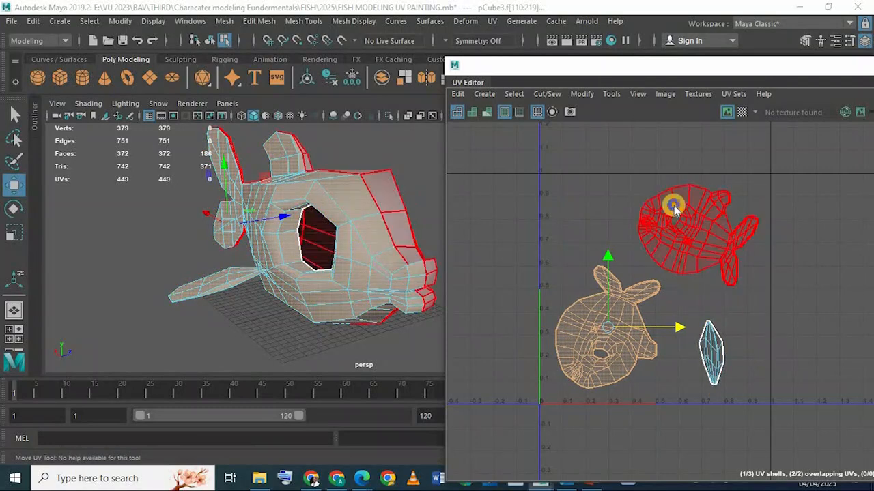
Step: Return the fish to object mode, keeping it selected, and move the UV Editor window to reveal the UV Toolkit
{"action": "right_click_drag", "start_coordinate": [673, 206], "coordinate": [624, 210]}
{"action": "right_click_drag", "start_coordinate": [372, 110], "coordinate": [408, 150]}
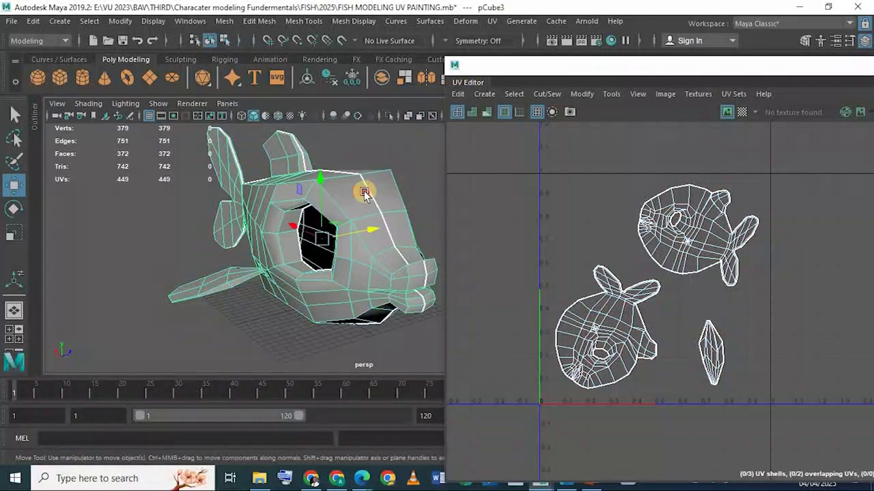
{"action": "left_click", "coordinate": [420, 158]}
{"action": "key", "text": "ctrl+z"}
{"action": "left_click_drag", "start_coordinate": [616, 60], "coordinate": [448, 44]}
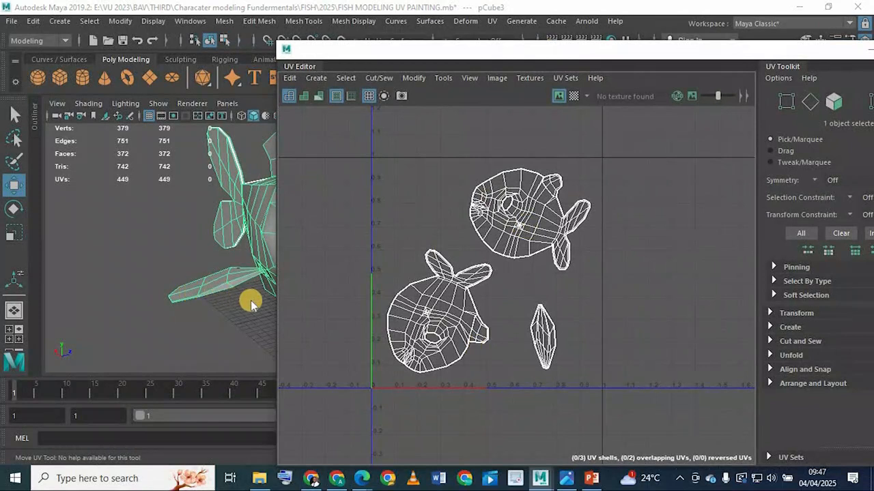
{"action": "key", "text": "super"}
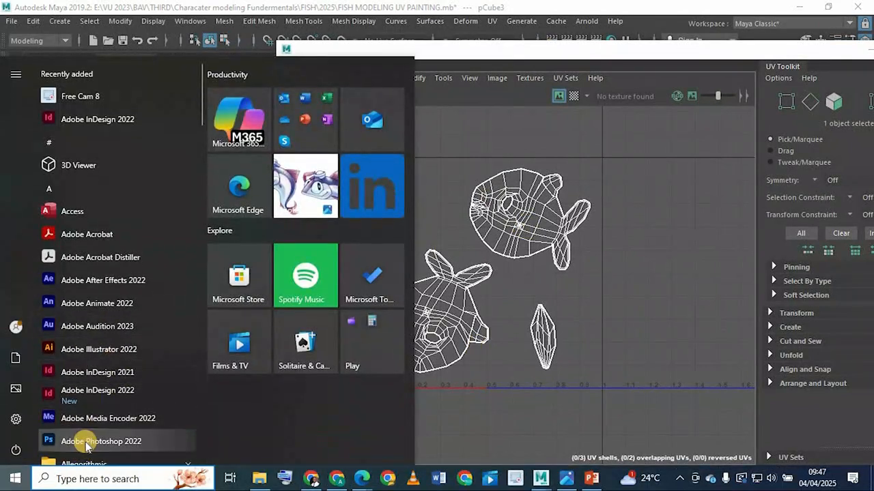
{"action": "key", "text": "super"}
{"action": "key", "text": "super"}
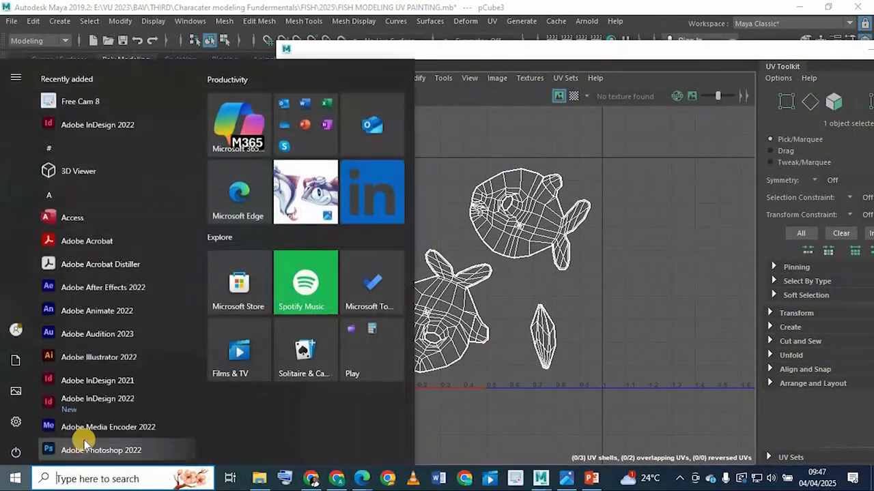
{"action": "key", "text": "super"}
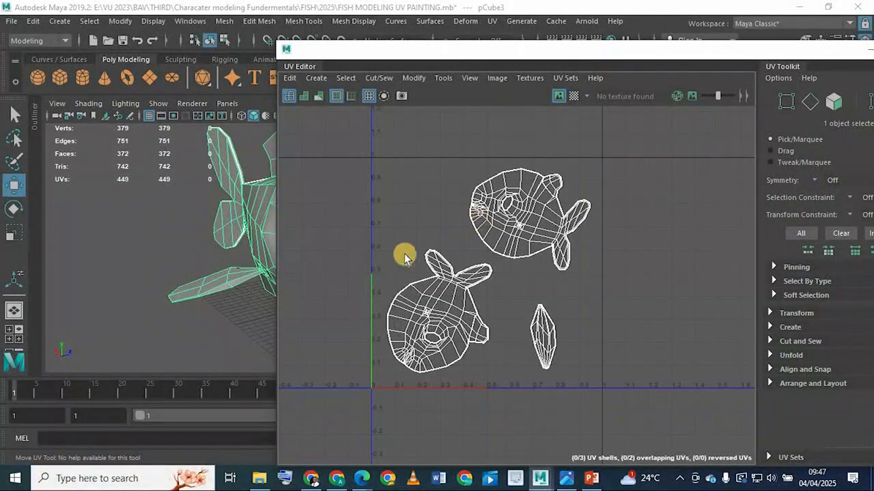
{"action": "scroll", "coordinate": [507, 227], "scroll_direction": "down", "scroll_amount": 6}
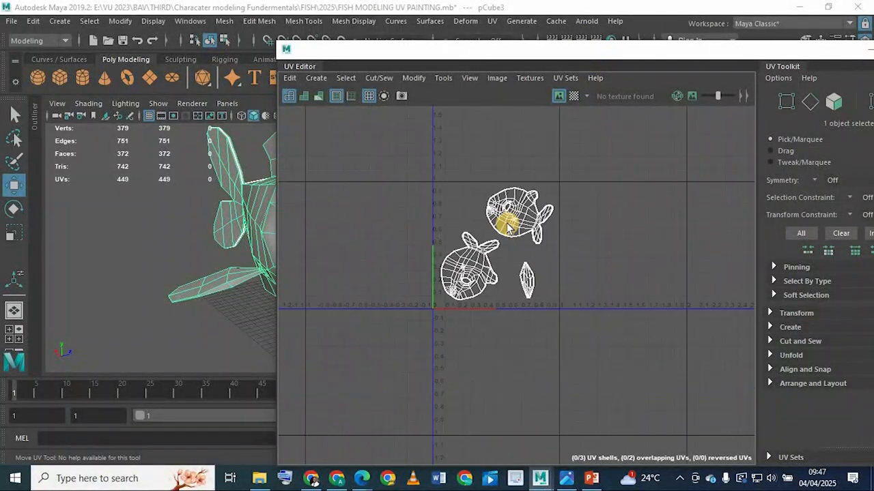
{"action": "scroll", "coordinate": [507, 224], "scroll_direction": "up", "scroll_amount": 7}
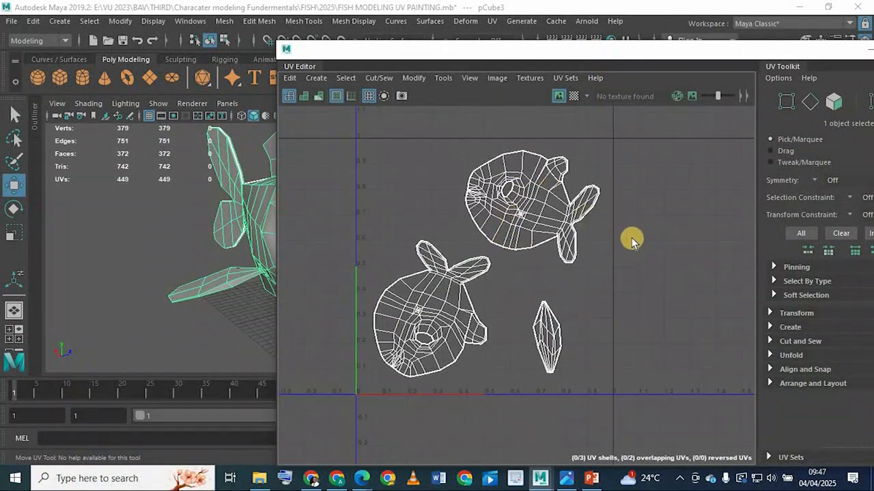
Step: Frame the fish in the perspective view and display it with smooth mesh preview
{"action": "left_click", "coordinate": [253, 204]}
{"action": "left_click", "coordinate": [250, 210]}
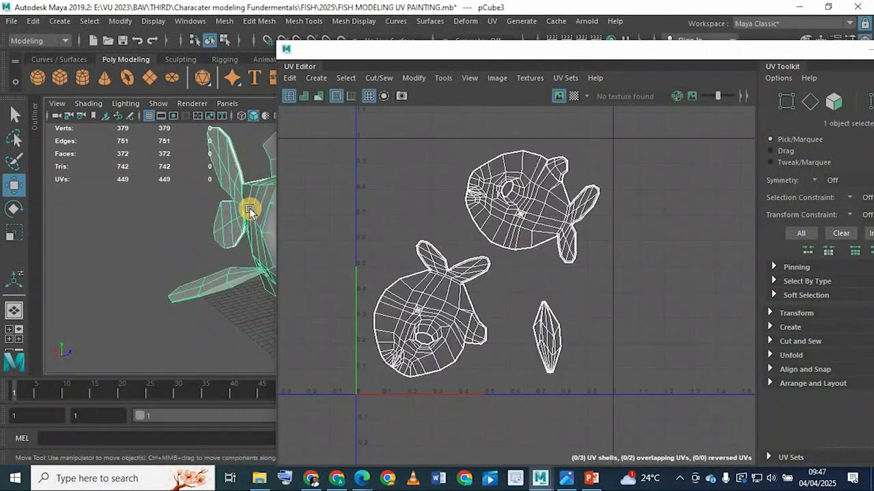
{"action": "key", "text": "3"}
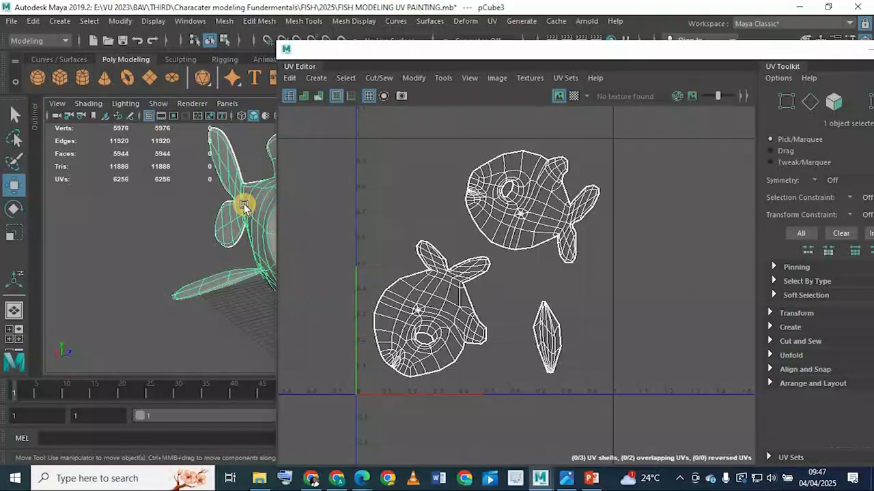
{"action": "key", "text": "1"}
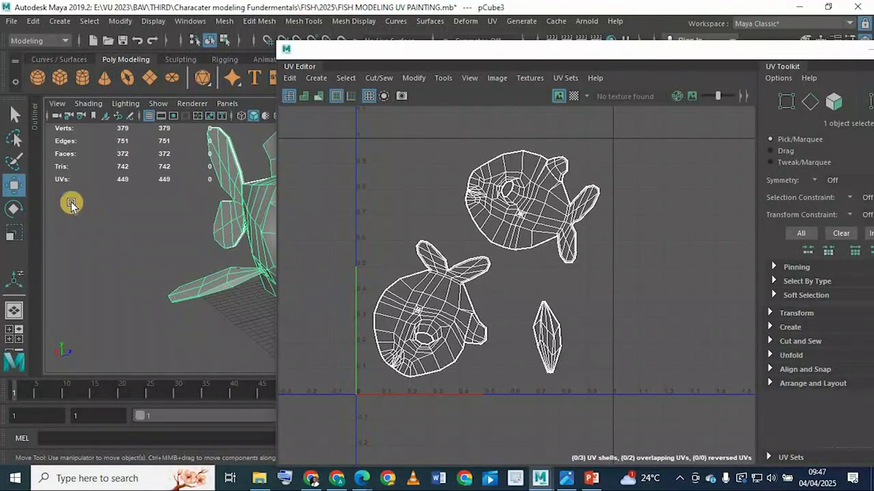
{"action": "key", "text": "f"}
{"action": "key", "text": "3"}
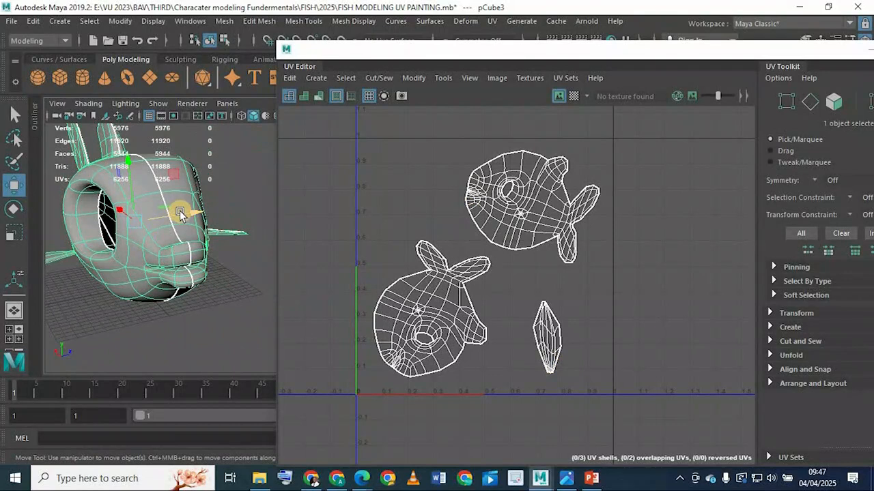
Step: Turn off the fish's smooth mesh preview and move the UV Editor window to uncover more of the perspective view
{"action": "key", "text": "1"}
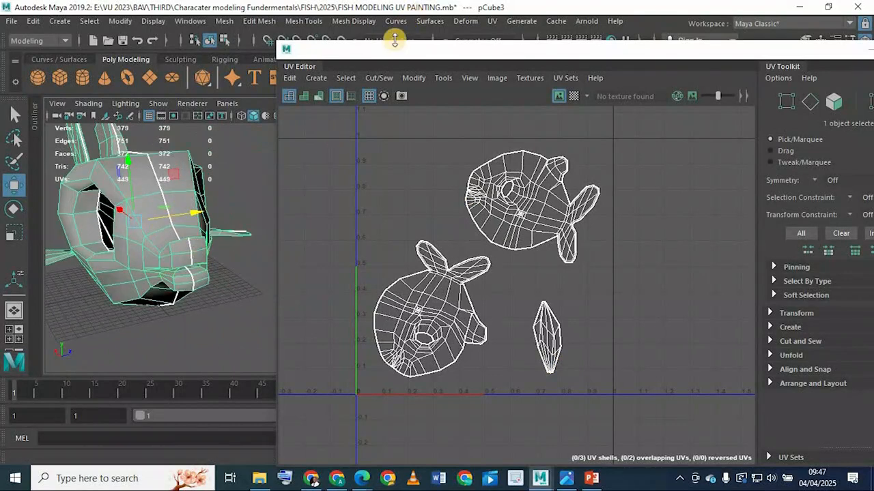
{"action": "left_click_drag", "start_coordinate": [412, 48], "coordinate": [471, 41]}
{"action": "left_click_drag", "start_coordinate": [218, 270], "coordinate": [226, 202], "text": "alt"}
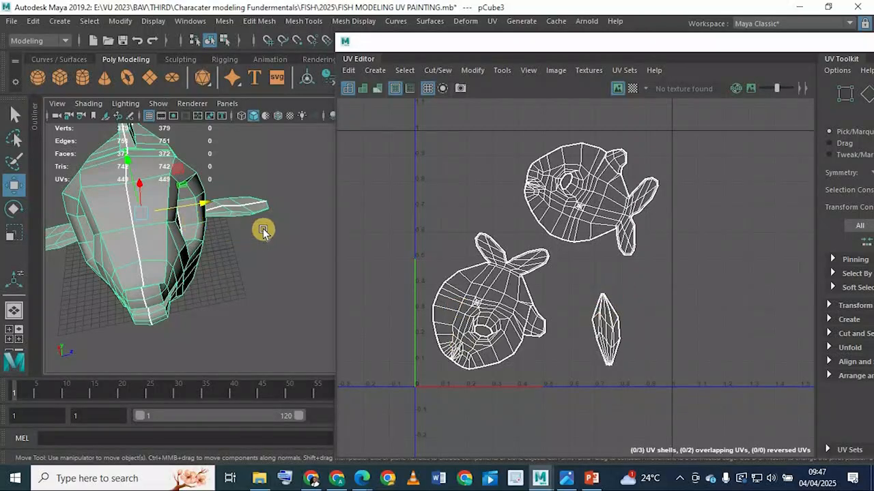
{"action": "left_click_drag", "start_coordinate": [263, 231], "coordinate": [293, 249], "text": "alt"}
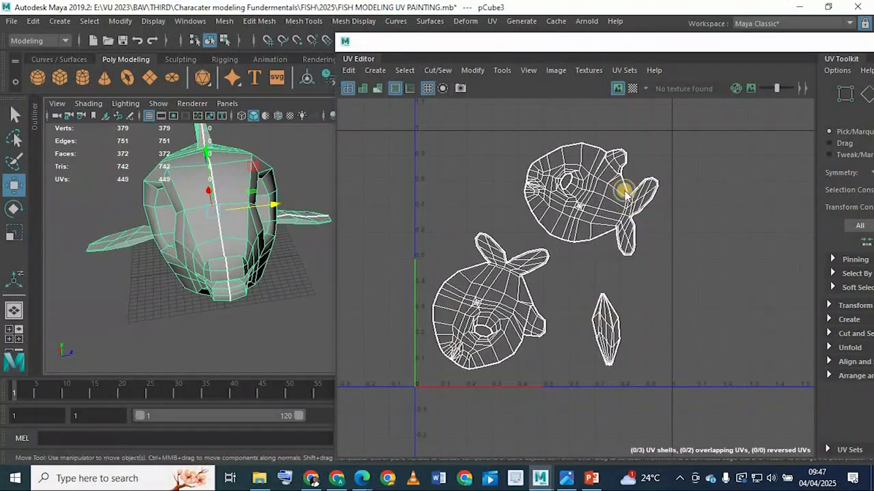
Step: Switch to UV shell selection and select the upper body shell to check which side of the fish it covers
{"action": "right_click_drag", "start_coordinate": [624, 193], "coordinate": [573, 189]}
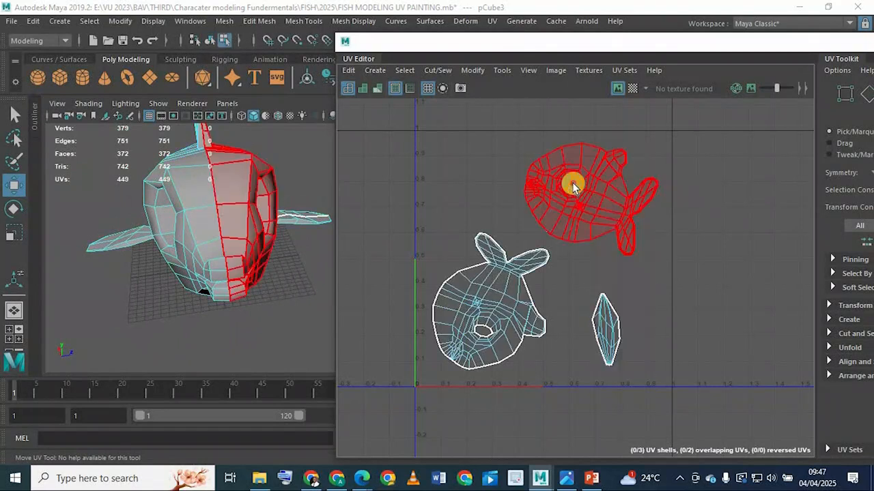
{"action": "left_click", "coordinate": [270, 212]}
{"action": "left_click_drag", "start_coordinate": [258, 226], "coordinate": [227, 230], "text": "alt"}
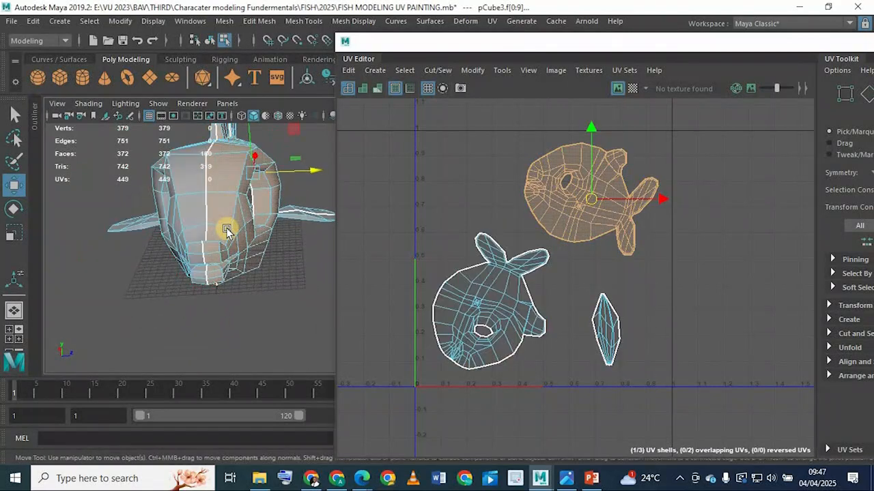
{"action": "left_click_drag", "start_coordinate": [296, 249], "coordinate": [464, 269], "text": "alt"}
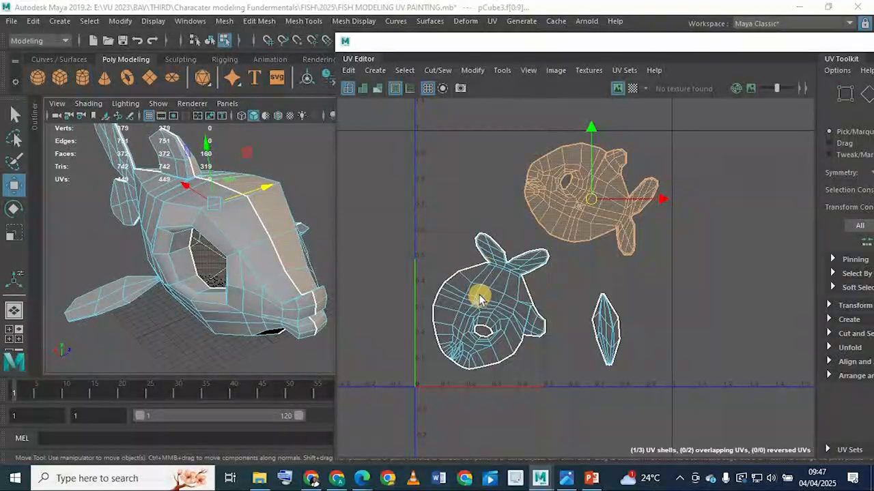
Step: Select the lower body shell and the fin shell in turn to check which parts of the mesh they cover
{"action": "left_click", "coordinate": [480, 327]}
{"action": "left_click_drag", "start_coordinate": [217, 283], "coordinate": [564, 352], "text": "alt"}
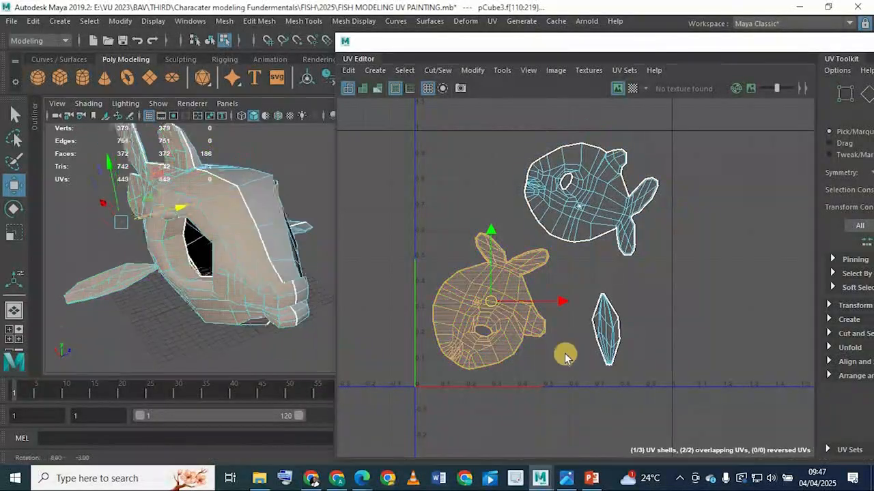
{"action": "left_click", "coordinate": [487, 334]}
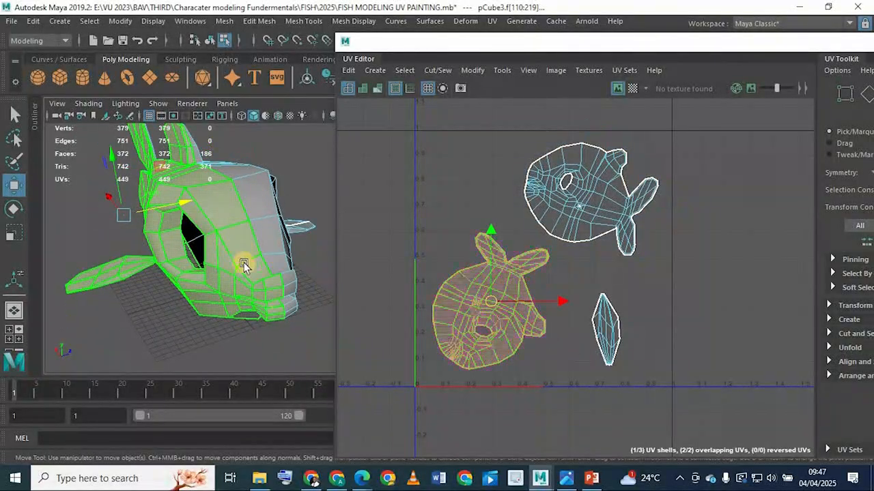
{"action": "left_click", "coordinate": [607, 321]}
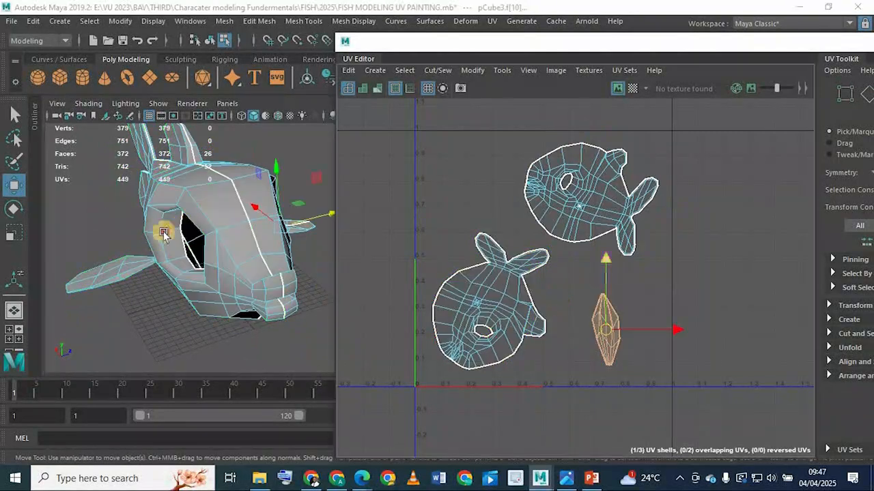
{"action": "left_click_drag", "start_coordinate": [160, 242], "coordinate": [175, 145], "text": "alt"}
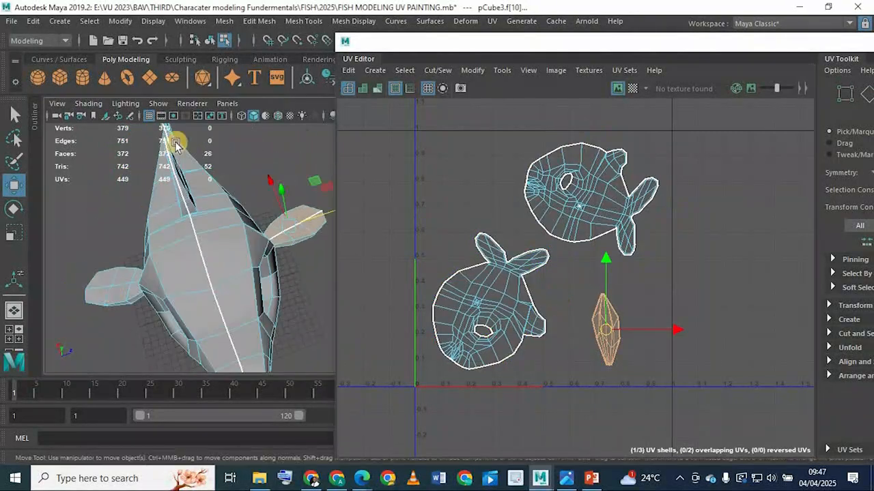
{"action": "left_click_drag", "start_coordinate": [199, 244], "coordinate": [162, 143], "text": "alt"}
Step: In face selection mode, select a face inside the mouth beside the center seam and locate it on the lower body shell
{"action": "right_click", "coordinate": [161, 151]}
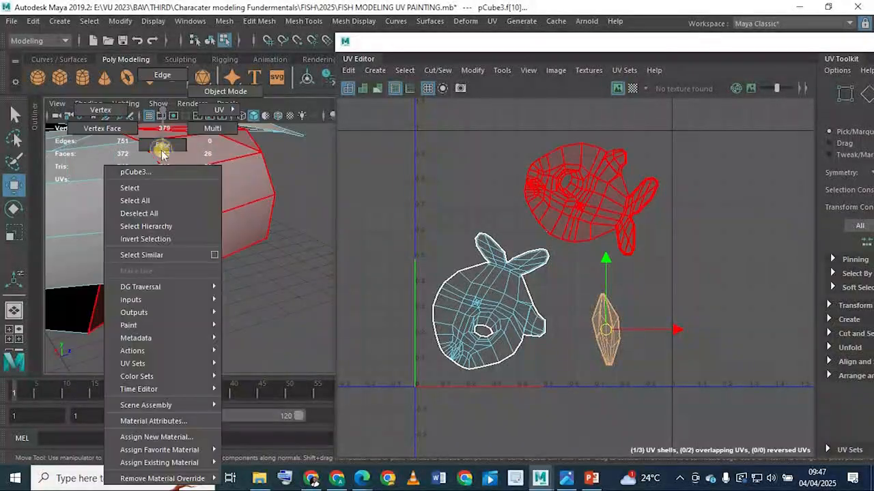
{"action": "left_click", "coordinate": [113, 197]}
{"action": "mouse_move", "coordinate": [172, 236]}
{"action": "left_mouse_down", "text": "alt"}
{"action": "mouse_move", "coordinate": [153, 214]}
{"action": "mouse_move", "coordinate": [148, 226]}
{"action": "mouse_move", "coordinate": [164, 195]}
{"action": "mouse_move", "coordinate": [179, 223]}
{"action": "left_mouse_up", "text": "alt"}
{"action": "left_click", "coordinate": [189, 235]}
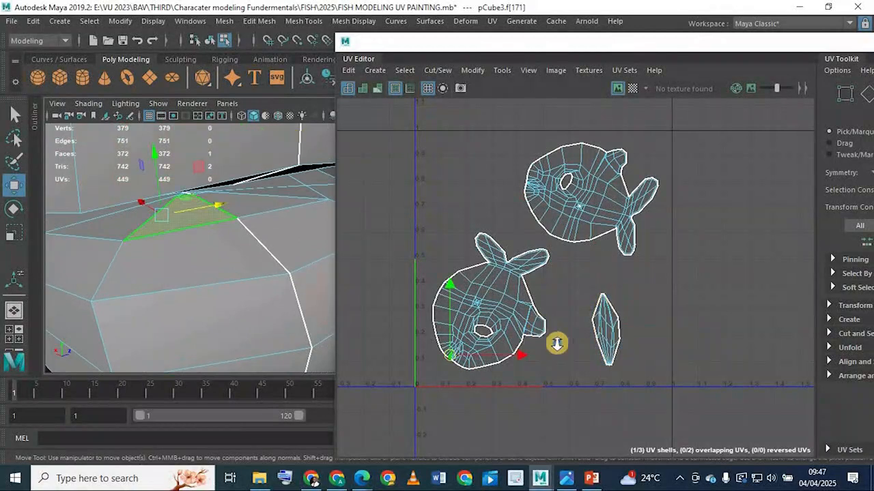
{"action": "scroll", "coordinate": [550, 277], "scroll_direction": "up", "scroll_amount": 3}
{"action": "scroll", "coordinate": [511, 282], "scroll_direction": "up", "scroll_amount": 4}
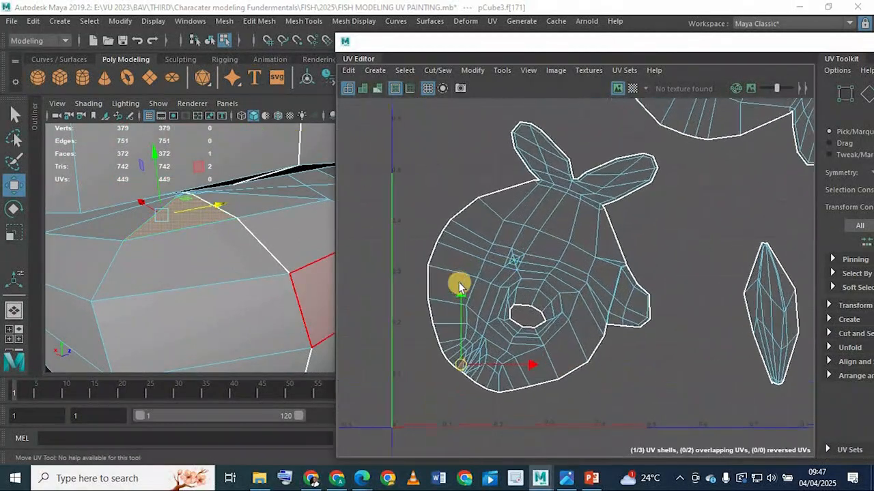
{"action": "middle_click_drag", "start_coordinate": [439, 280], "coordinate": [448, 269], "text": "alt"}
{"action": "right_click_drag", "start_coordinate": [283, 263], "coordinate": [264, 201], "text": "alt"}
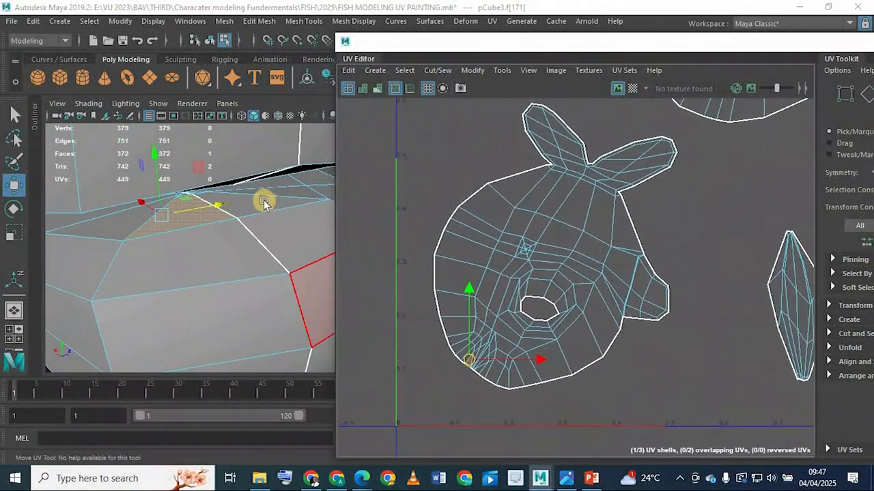
Step: Select the four inner mouth faces on both sides of the center seam
{"action": "left_click", "coordinate": [185, 213]}
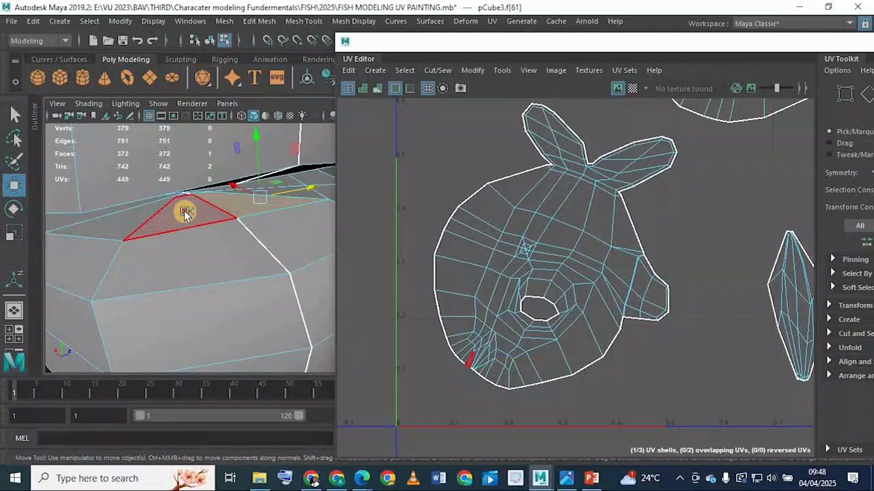
{"action": "left_click", "coordinate": [106, 222], "text": "shift"}
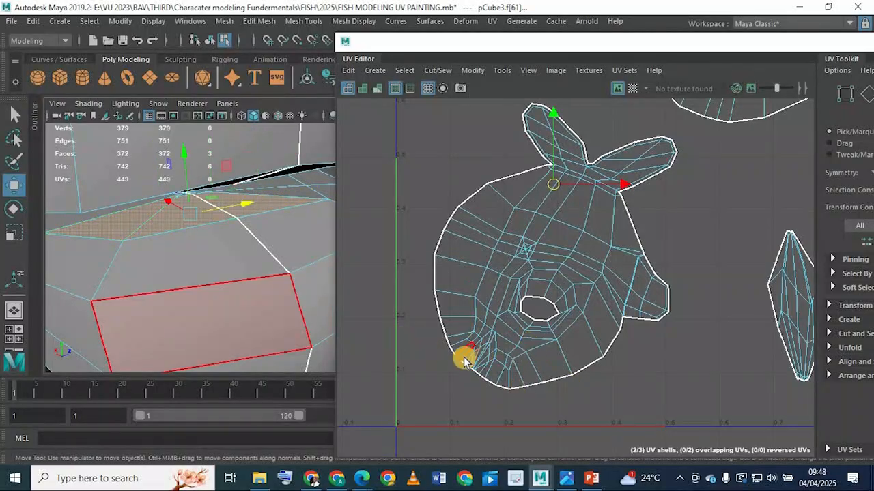
{"action": "left_click", "coordinate": [483, 369]}
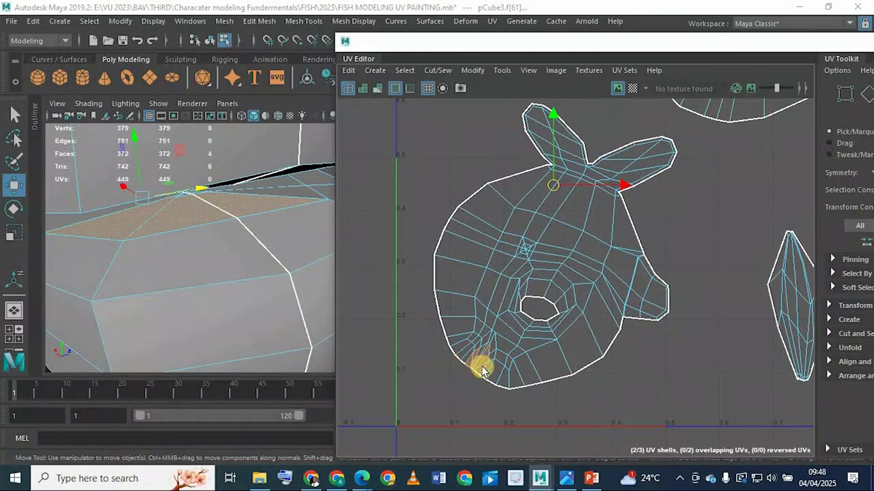
Step: Add the narrow inner-mouth faces at the edge of the lower body UV shell to the face selection
{"action": "left_click", "coordinate": [483, 370], "text": "shift"}
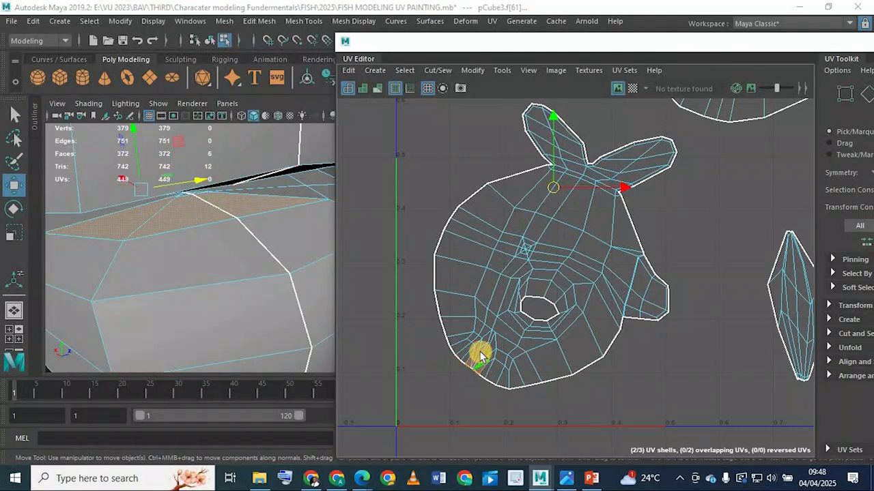
{"action": "left_click", "coordinate": [480, 357], "text": "shift"}
{"action": "left_click_drag", "start_coordinate": [218, 255], "coordinate": [206, 209], "text": "alt"}
{"action": "middle_click_drag", "start_coordinate": [207, 209], "coordinate": [201, 208], "text": "alt"}
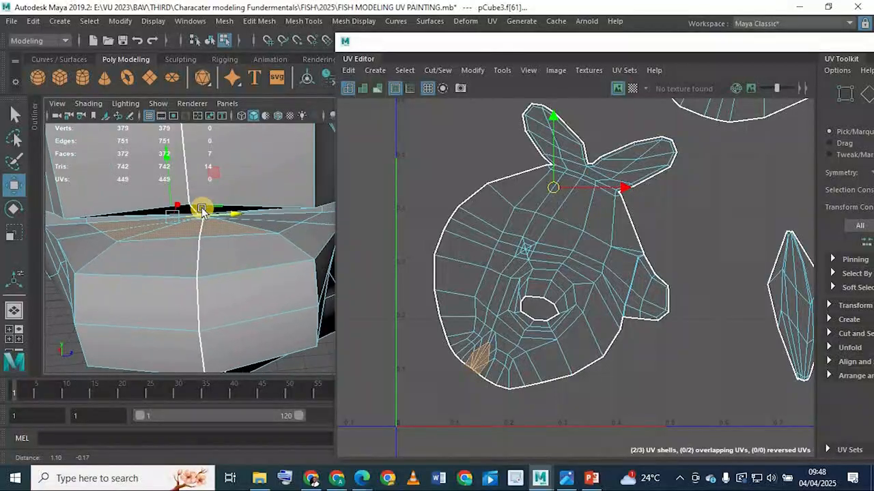
{"action": "left_click", "coordinate": [492, 342], "text": "shift"}
{"action": "left_click", "coordinate": [486, 338], "text": "shift"}
{"action": "left_click", "coordinate": [489, 337], "text": "shift"}
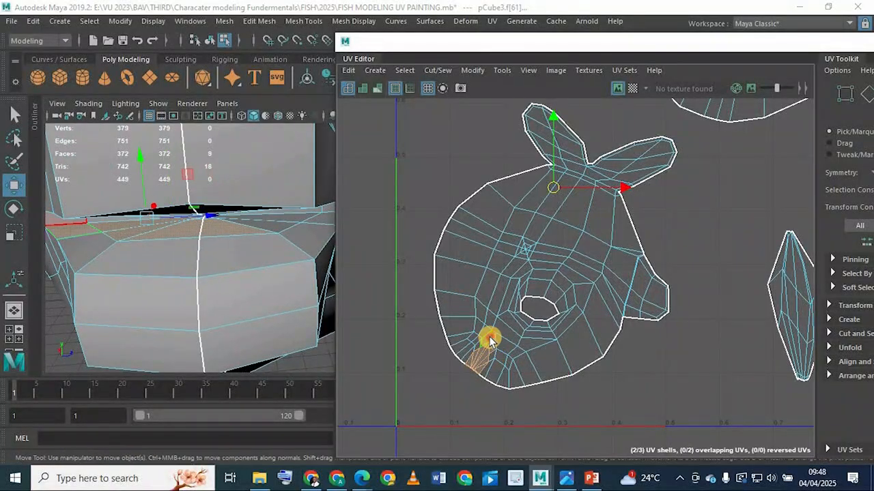
Step: Extend the selection to the top faces of the lower lip and the upper inner-mouth faces beside the seam
{"action": "left_click", "coordinate": [469, 351], "text": "shift"}
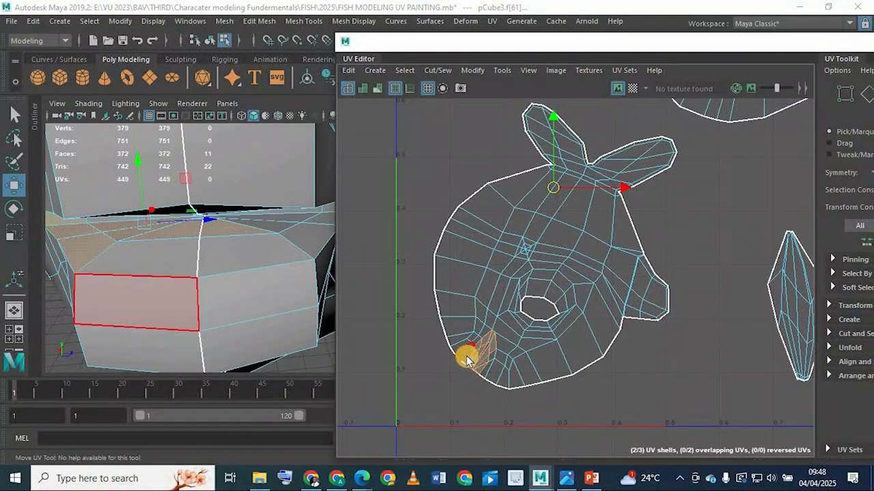
{"action": "left_click", "coordinate": [468, 356], "text": "shift"}
{"action": "left_click", "coordinate": [464, 353], "text": "shift"}
{"action": "left_click", "coordinate": [466, 355], "text": "shift"}
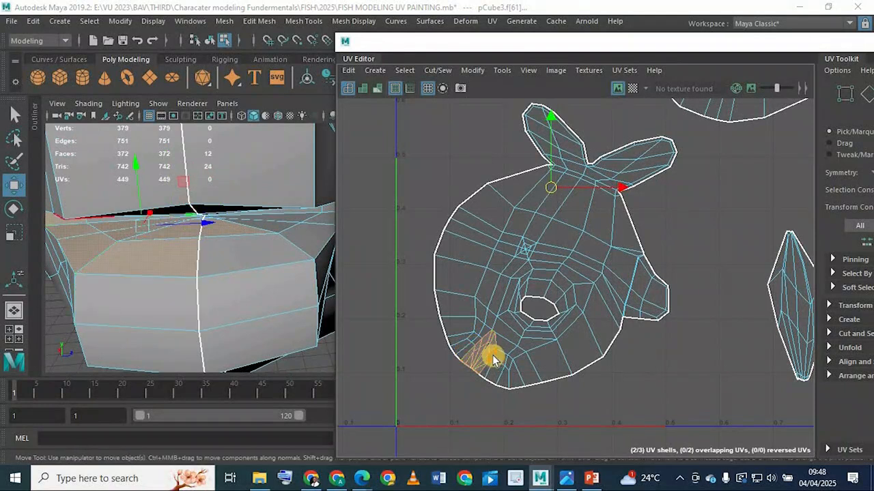
{"action": "left_click", "coordinate": [486, 357], "text": "shift"}
{"action": "left_click", "coordinate": [484, 361], "text": "shift"}
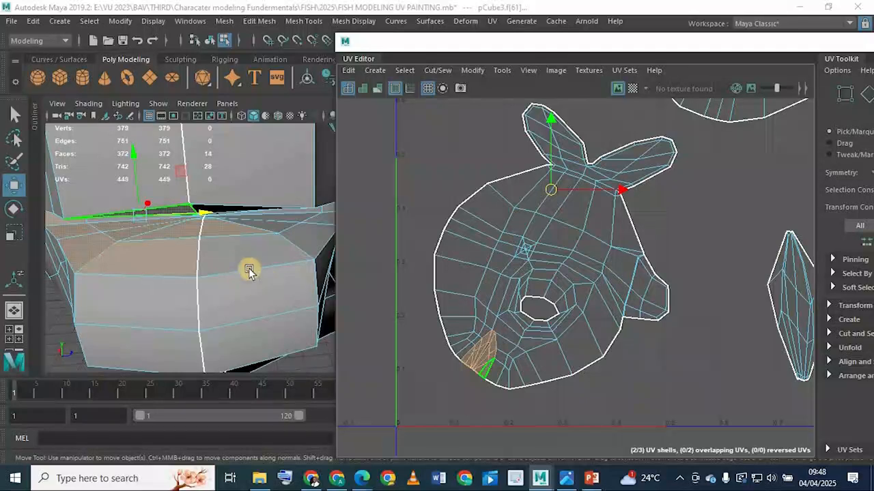
Step: Add the front lower-lip face and the remaining inner-mouth faces to the selection, and compare both body UV shells
{"action": "right_click_drag", "start_coordinate": [248, 271], "coordinate": [336, 303], "text": "alt"}
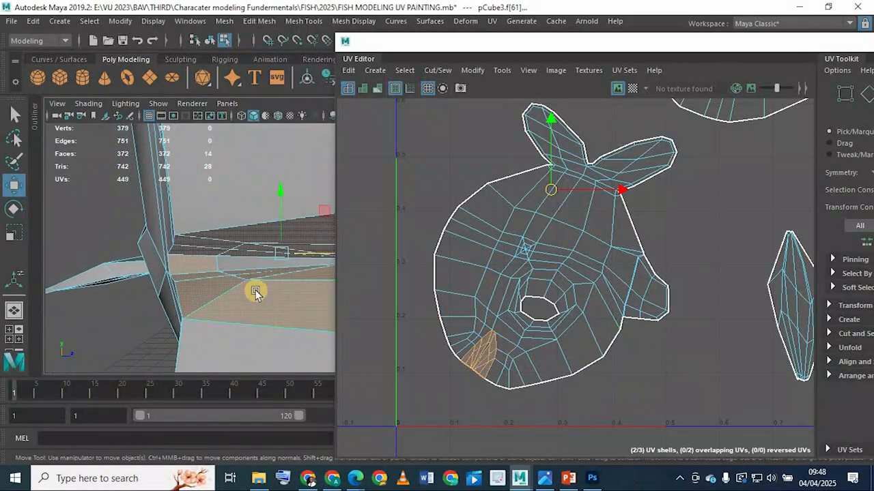
{"action": "left_click", "coordinate": [465, 354], "text": "shift"}
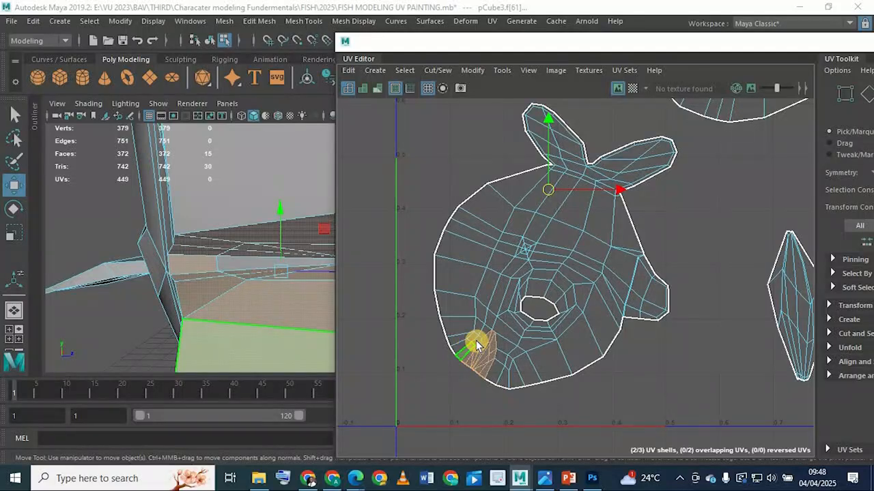
{"action": "left_click", "coordinate": [227, 269], "text": "shift"}
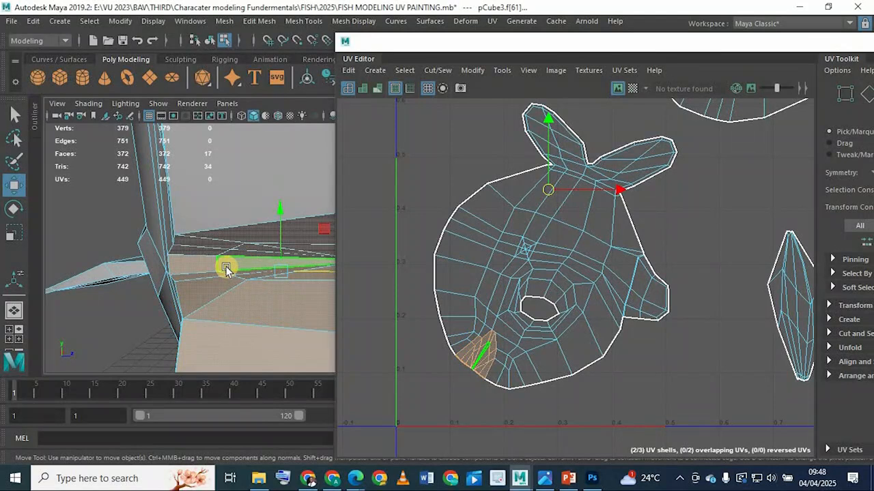
{"action": "scroll", "coordinate": [658, 234], "scroll_direction": "down", "scroll_amount": 5}
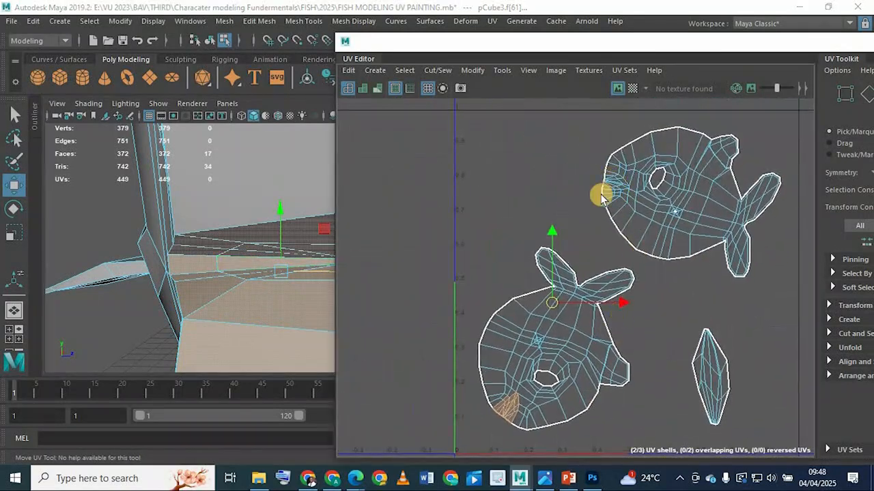
{"action": "scroll", "coordinate": [478, 314], "scroll_direction": "up", "scroll_amount": 4}
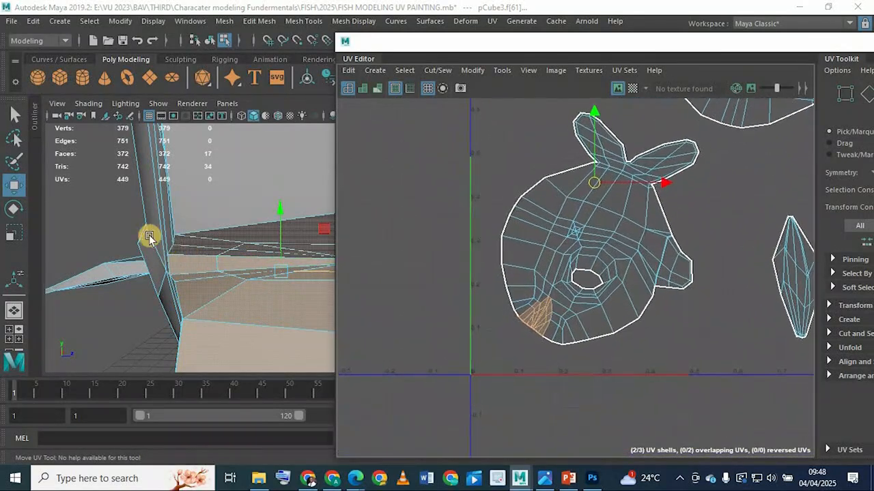
Step: Remove the front lower-lip faces from the selection and inspect the mouth corner in smooth mesh preview
{"action": "right_click_drag", "start_coordinate": [148, 237], "coordinate": [260, 265], "text": "alt"}
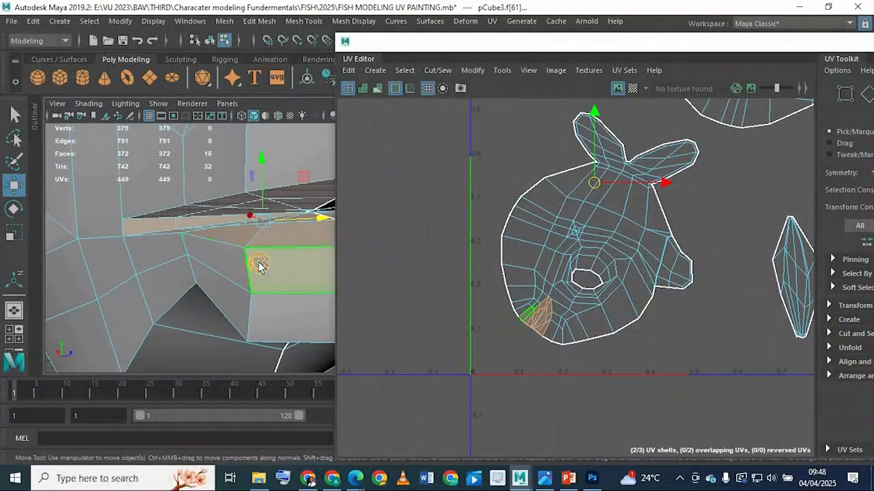
{"action": "left_click", "coordinate": [260, 264]}
{"action": "left_click_drag", "start_coordinate": [214, 269], "coordinate": [259, 302], "text": "alt"}
{"action": "left_click_drag", "start_coordinate": [209, 287], "coordinate": [168, 275], "text": "alt"}
{"action": "right_click_drag", "start_coordinate": [168, 275], "coordinate": [247, 280], "text": "alt"}
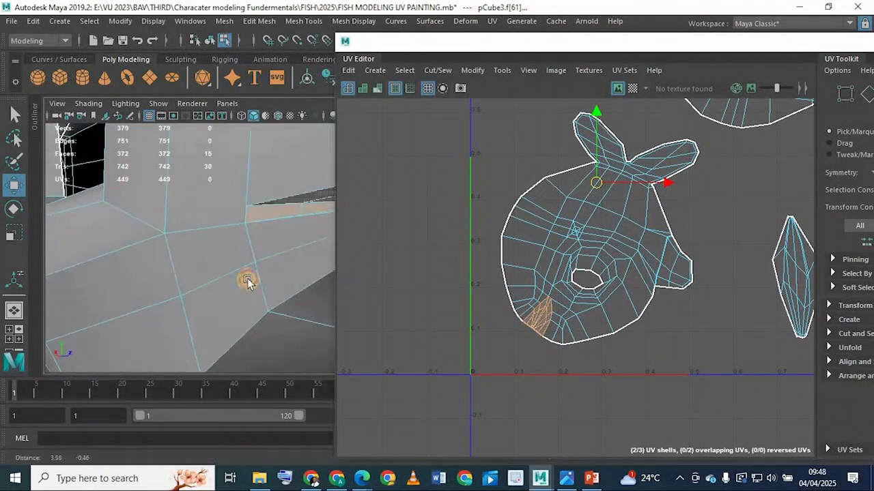
{"action": "left_click_drag", "start_coordinate": [248, 281], "coordinate": [191, 273], "text": "alt"}
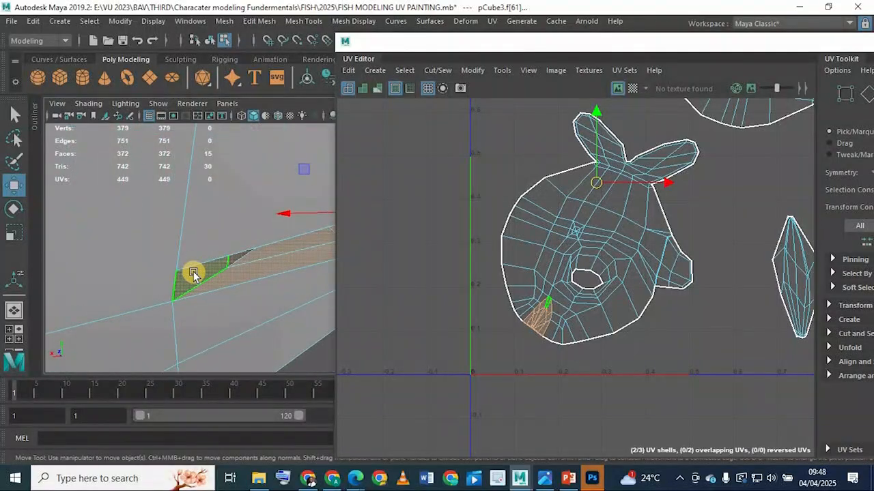
{"action": "key", "text": "3"}
{"action": "middle_click_drag", "start_coordinate": [211, 262], "coordinate": [156, 259], "text": "alt"}
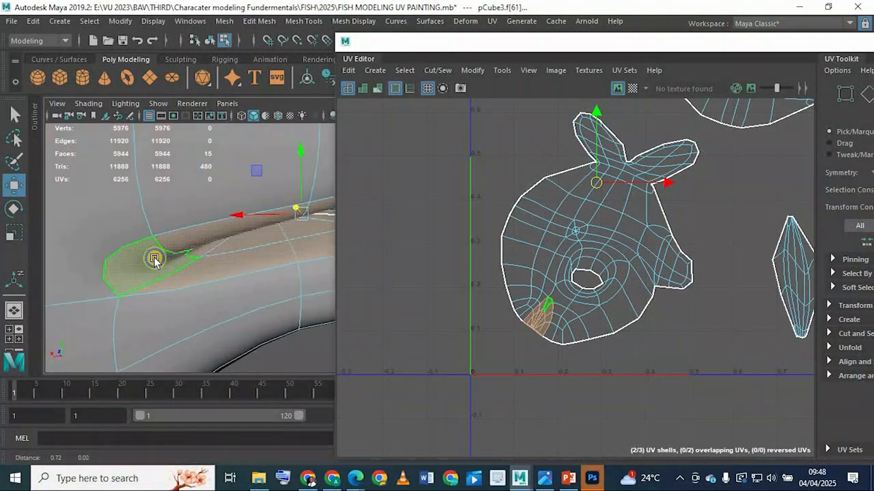
Step: Deselect the outer lip faces around the mouth opening and its corner, keeping only the inner-mouth faces selected
{"action": "scroll", "coordinate": [220, 258], "scroll_direction": "down", "scroll_amount": 5}
{"action": "left_click_drag", "start_coordinate": [233, 273], "coordinate": [193, 269], "text": "alt"}
{"action": "left_click_drag", "start_coordinate": [273, 266], "coordinate": [205, 280], "text": "alt"}
{"action": "left_click", "coordinate": [225, 258], "text": "ctrl"}
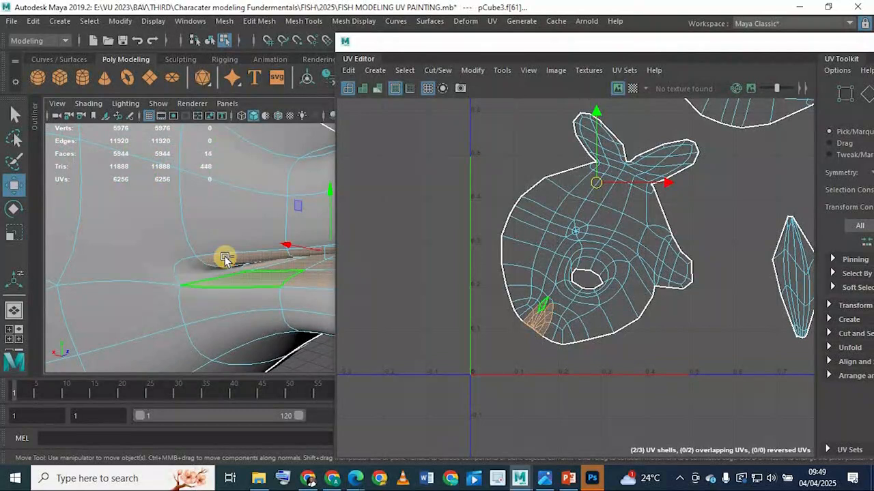
{"action": "left_click", "coordinate": [242, 282], "text": "ctrl"}
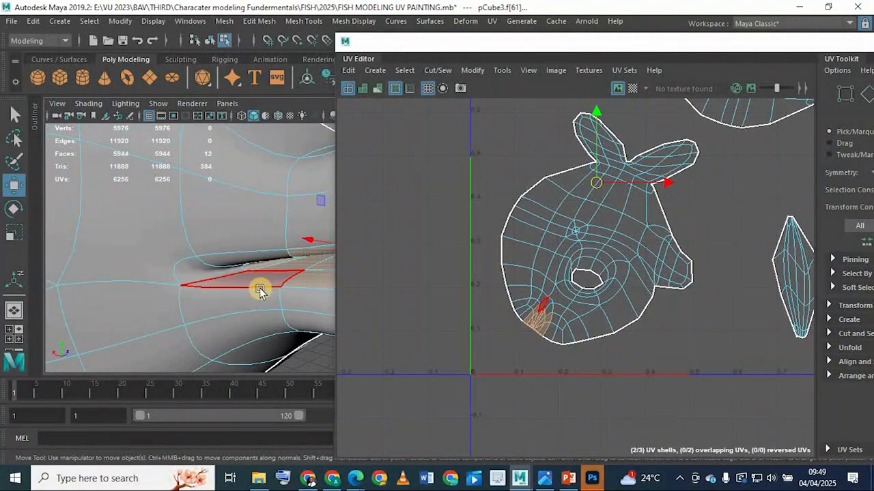
{"action": "left_click", "coordinate": [232, 290], "text": "ctrl"}
{"action": "left_click_drag", "start_coordinate": [189, 292], "coordinate": [210, 279], "text": "alt"}
{"action": "left_click", "coordinate": [207, 273], "text": "ctrl"}
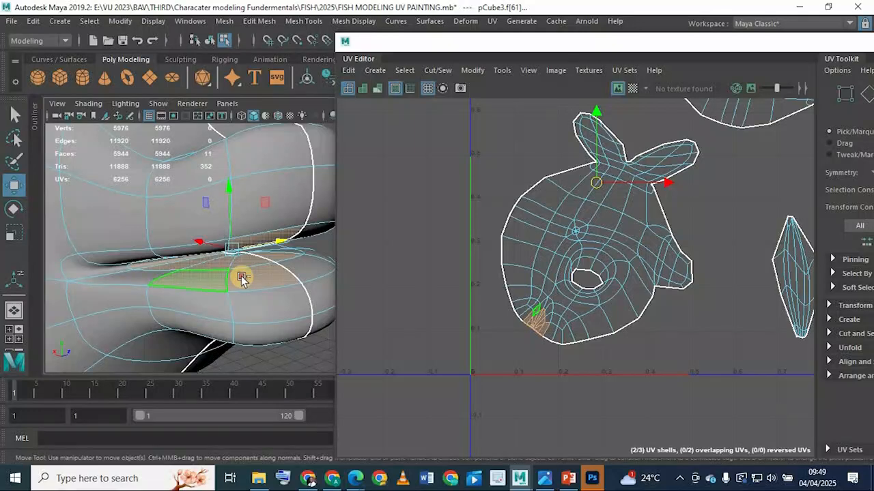
{"action": "left_click", "coordinate": [264, 243], "text": "ctrl"}
{"action": "key", "text": "q"}
{"action": "left_click", "coordinate": [268, 243], "text": "ctrl"}
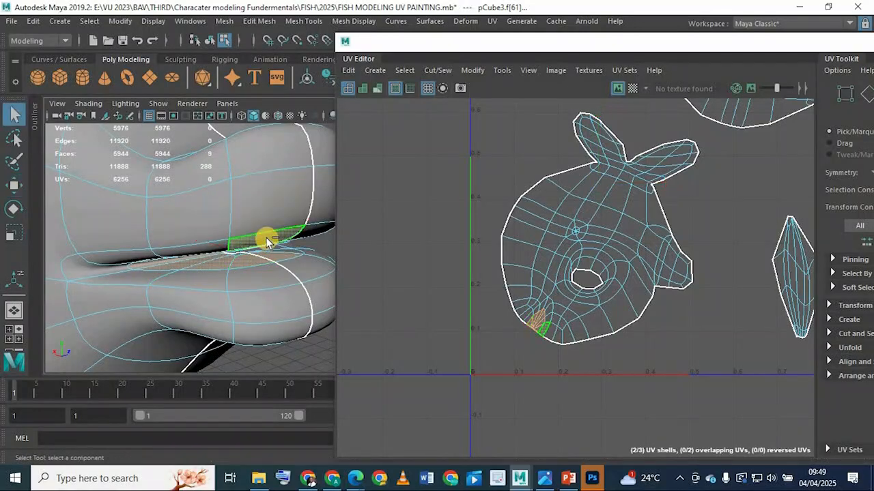
Step: Add the small unselected faces inside the mouth patch of the lower body UV shell to the selection
{"action": "left_click_drag", "start_coordinate": [277, 338], "coordinate": [209, 299], "text": "alt"}
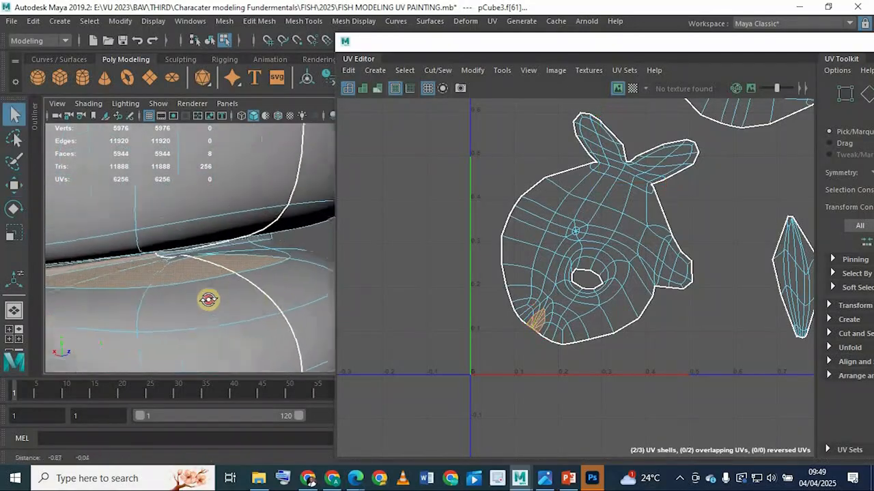
{"action": "middle_click_drag", "start_coordinate": [287, 358], "coordinate": [253, 313], "text": "alt"}
{"action": "left_click_drag", "start_coordinate": [286, 328], "coordinate": [218, 304], "text": "alt"}
{"action": "scroll", "coordinate": [478, 327], "scroll_direction": "up", "scroll_amount": 5}
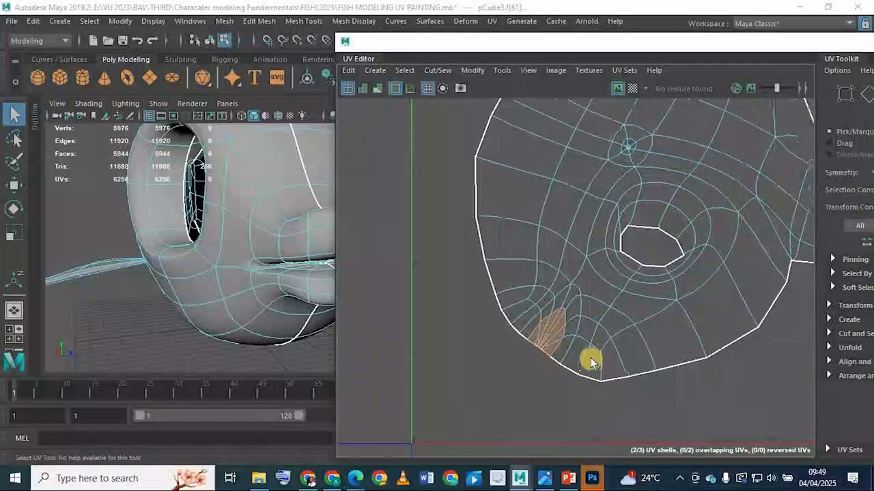
{"action": "right_click_drag", "start_coordinate": [600, 386], "coordinate": [741, 437], "text": "alt"}
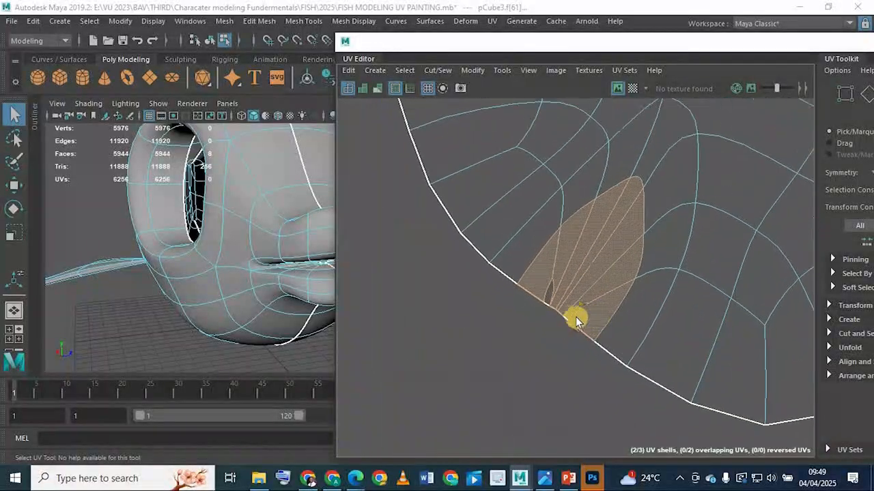
{"action": "left_click", "coordinate": [558, 311]}
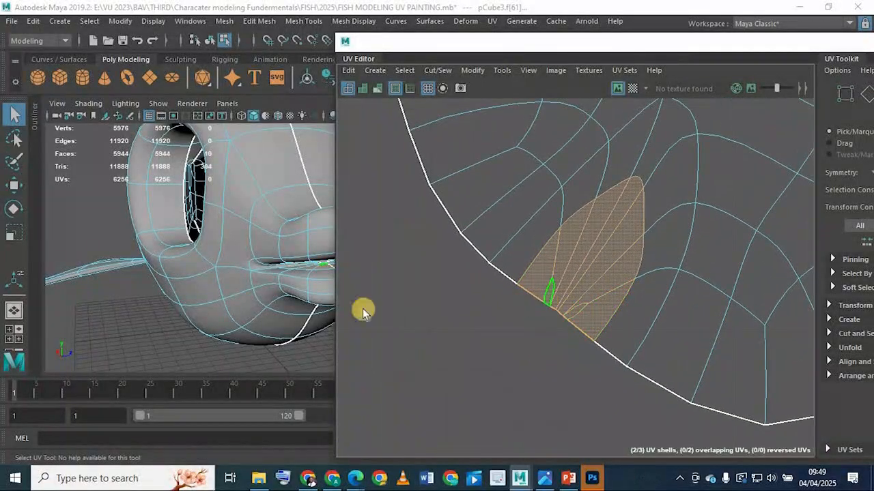
Step: Examine the selected inner-mouth faces on the smoothed fish and locate the mouth area in both body UV shells
{"action": "left_click_drag", "start_coordinate": [220, 298], "coordinate": [221, 332], "text": "alt"}
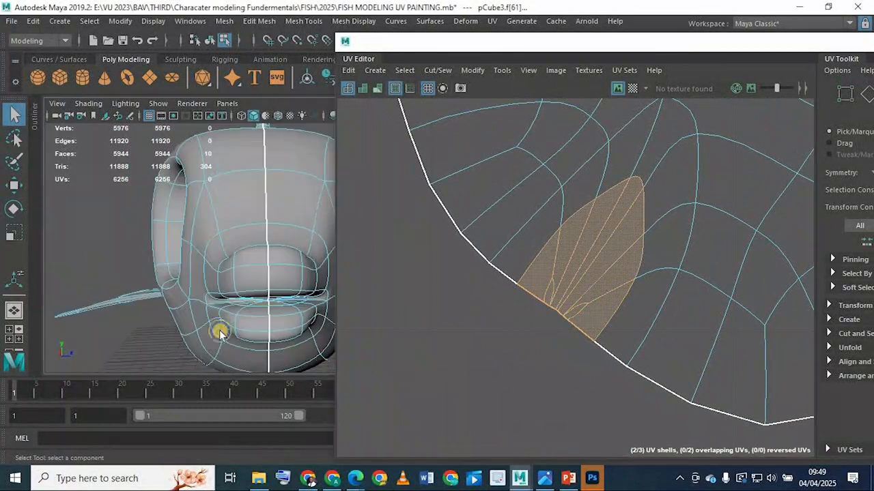
{"action": "scroll", "coordinate": [223, 308], "scroll_direction": "up", "scroll_amount": 5}
{"action": "mouse_move", "coordinate": [226, 287]}
{"action": "left_mouse_down", "text": "alt"}
{"action": "mouse_move", "coordinate": [250, 298]}
{"action": "mouse_move", "coordinate": [214, 282]}
{"action": "left_mouse_up", "text": "alt"}
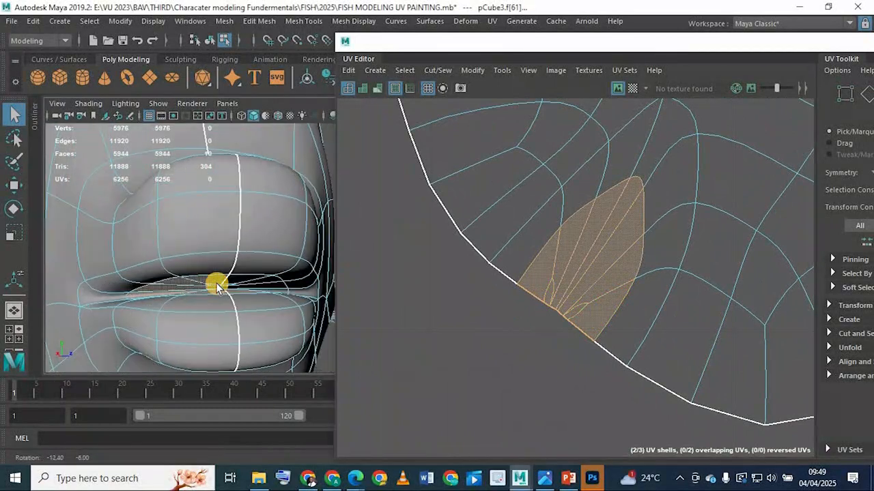
{"action": "scroll", "coordinate": [614, 277], "scroll_direction": "down", "scroll_amount": 3}
{"action": "scroll", "coordinate": [656, 175], "scroll_direction": "down", "scroll_amount": 4}
{"action": "middle_click_drag", "start_coordinate": [657, 177], "coordinate": [547, 438], "text": "alt"}
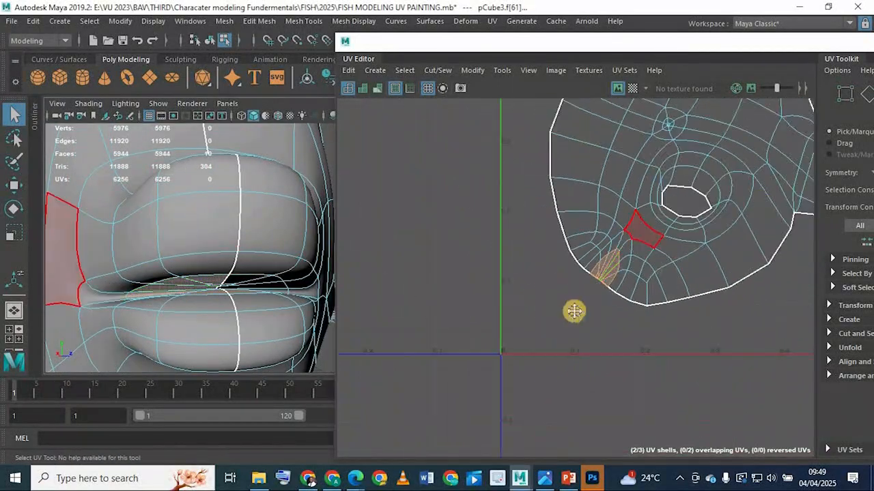
{"action": "middle_click_drag", "start_coordinate": [574, 310], "coordinate": [529, 426], "text": "alt"}
{"action": "scroll", "coordinate": [618, 273], "scroll_direction": "down", "scroll_amount": 3}
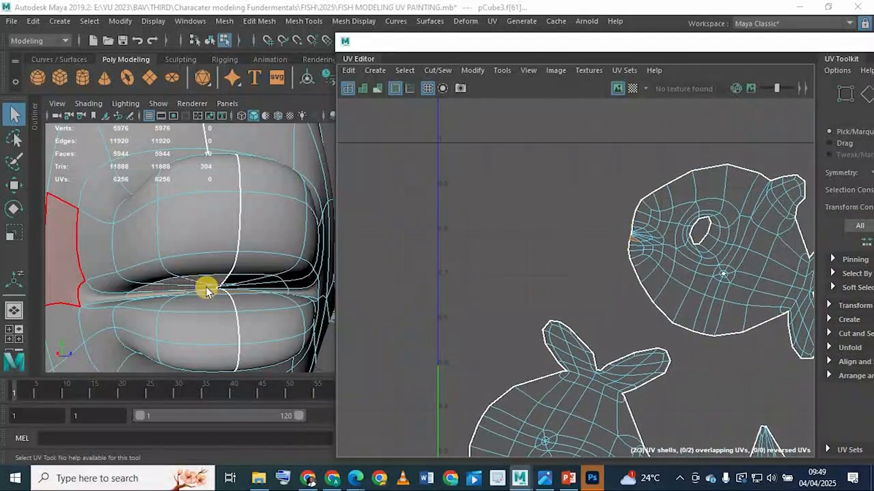
Step: Return the fish to object selection, frame the whole model and turn off its smooth mesh preview
{"action": "right_click_drag", "start_coordinate": [186, 212], "coordinate": [232, 164]}
{"action": "key", "text": "f"}
{"action": "left_click_drag", "start_coordinate": [248, 197], "coordinate": [278, 150], "text": "alt"}
{"action": "right_click_drag", "start_coordinate": [278, 151], "coordinate": [259, 189]}
{"action": "key", "text": "1"}
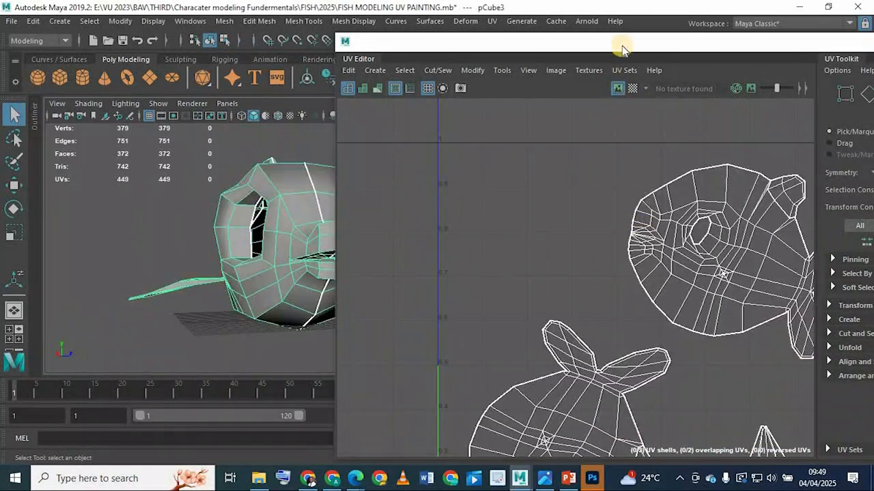
Step: Resize and reposition the UV Editor window with all UV shells in view, and save the scene
{"action": "double_click", "coordinate": [445, 56]}
{"action": "left_click", "coordinate": [769, 60]}
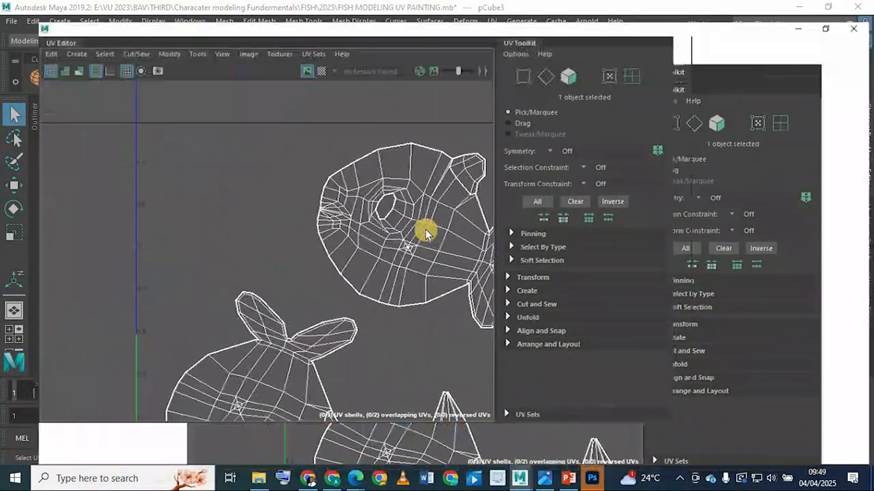
{"action": "scroll", "coordinate": [425, 229], "scroll_direction": "down", "scroll_amount": 3}
{"action": "double_click", "coordinate": [363, 22]}
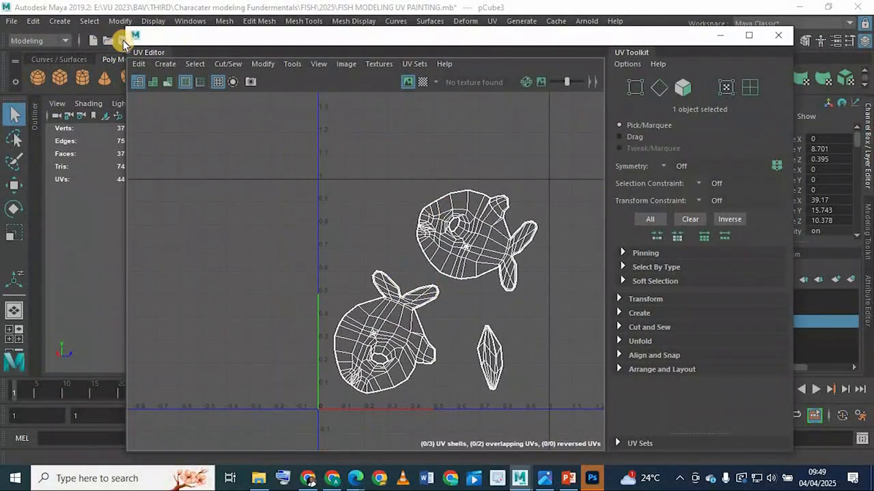
{"action": "left_click_drag", "start_coordinate": [129, 35], "coordinate": [142, 39]}
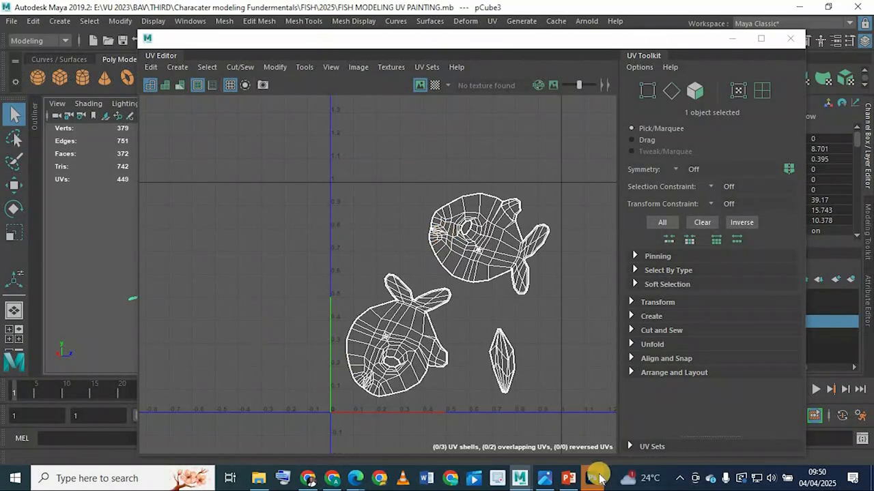
Step: Open the UV Snapshot options for the fish and set the image format to PNG
{"action": "left_click", "coordinate": [358, 68]}
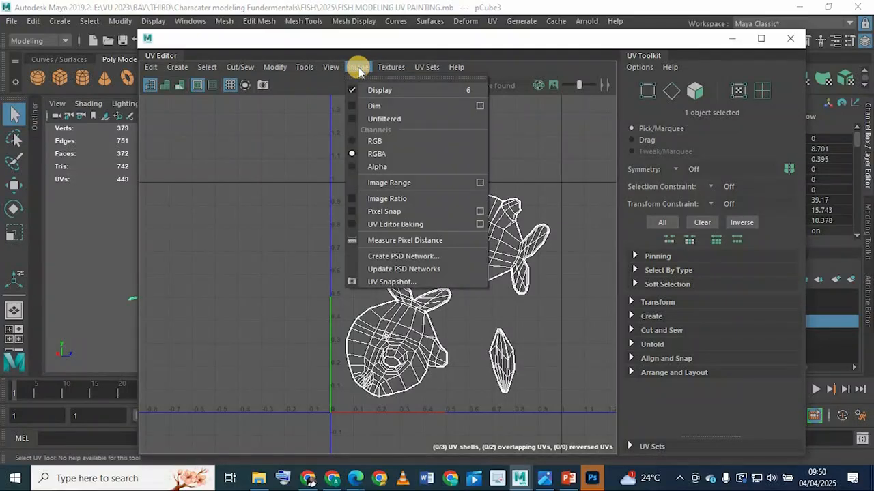
{"action": "left_click", "coordinate": [402, 284]}
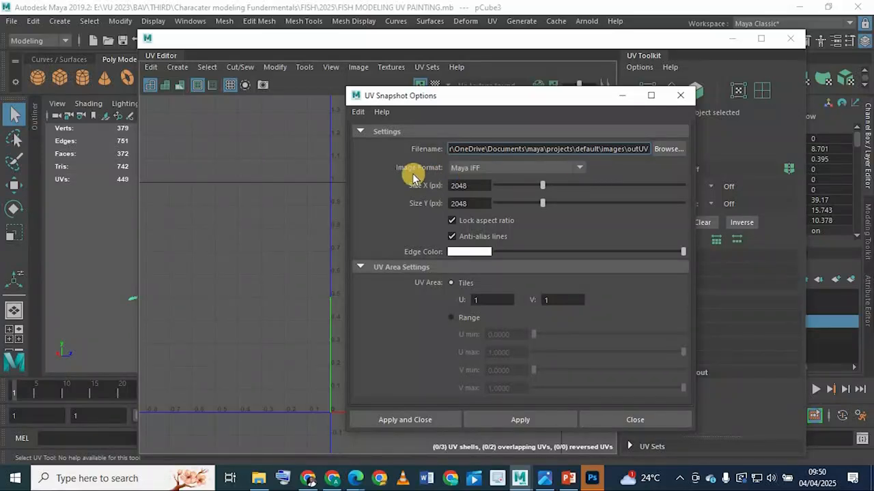
{"action": "left_click", "coordinate": [578, 168]}
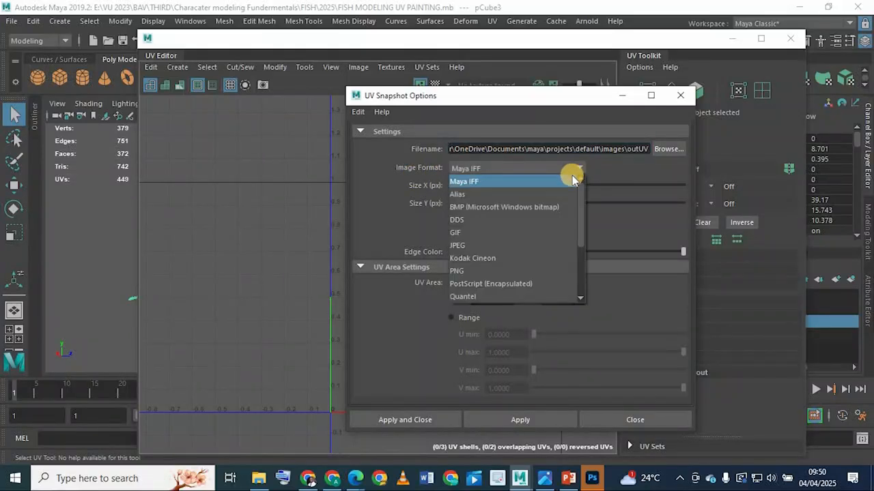
{"action": "left_click", "coordinate": [478, 270]}
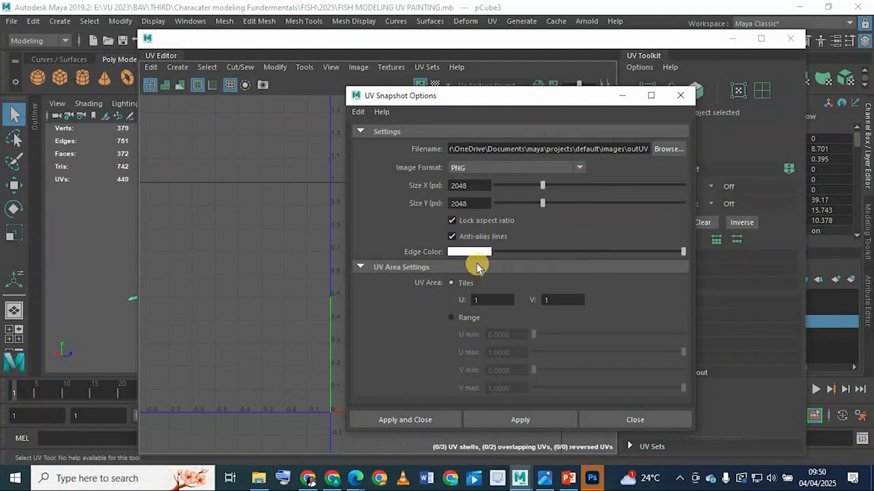
Step: Start choosing a save location for the UV snapshot and look through the D: drive for the fish project folder
{"action": "left_click", "coordinate": [665, 149]}
{"action": "left_click", "coordinate": [177, 113]}
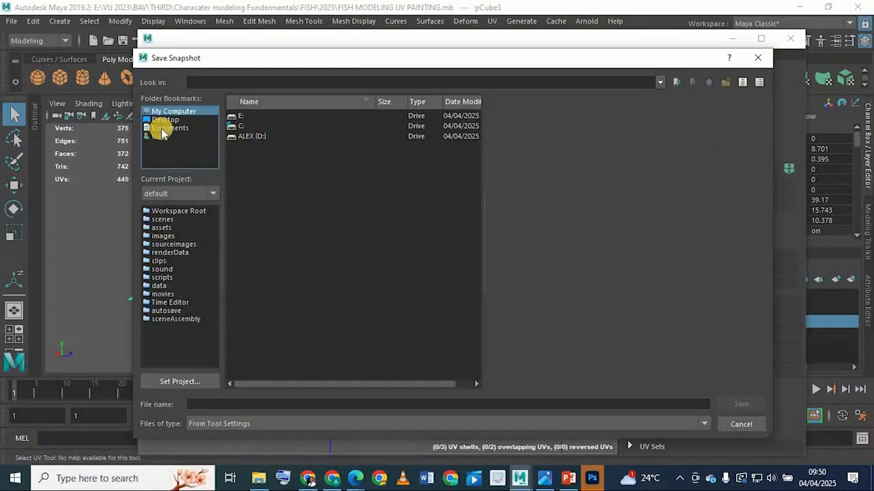
{"action": "double_click", "coordinate": [248, 136]}
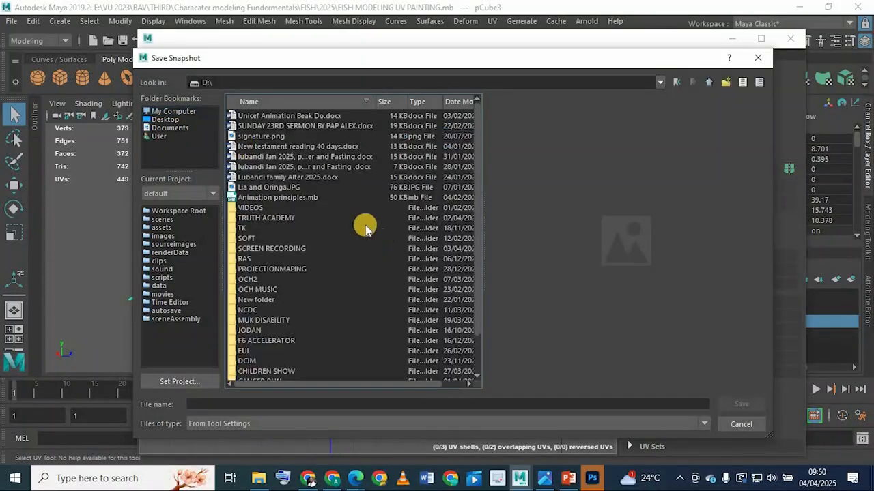
{"action": "scroll", "coordinate": [254, 357], "scroll_direction": "down", "scroll_amount": 2}
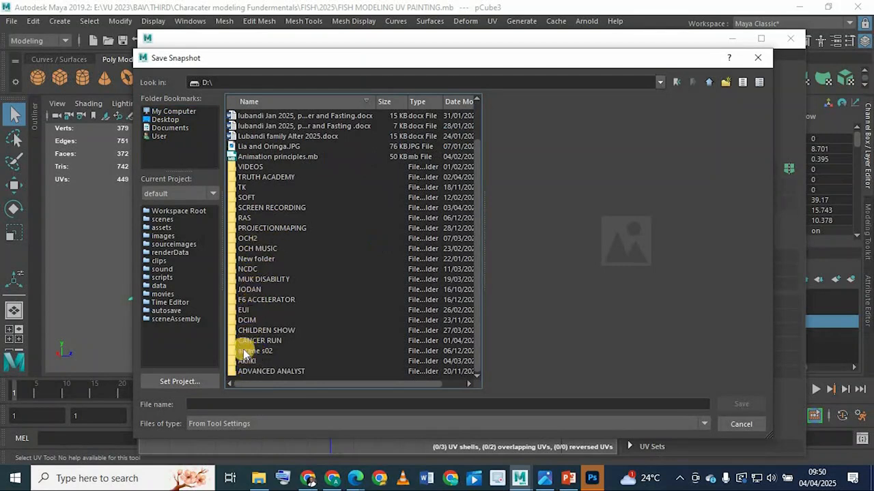
{"action": "left_click", "coordinate": [175, 111]}
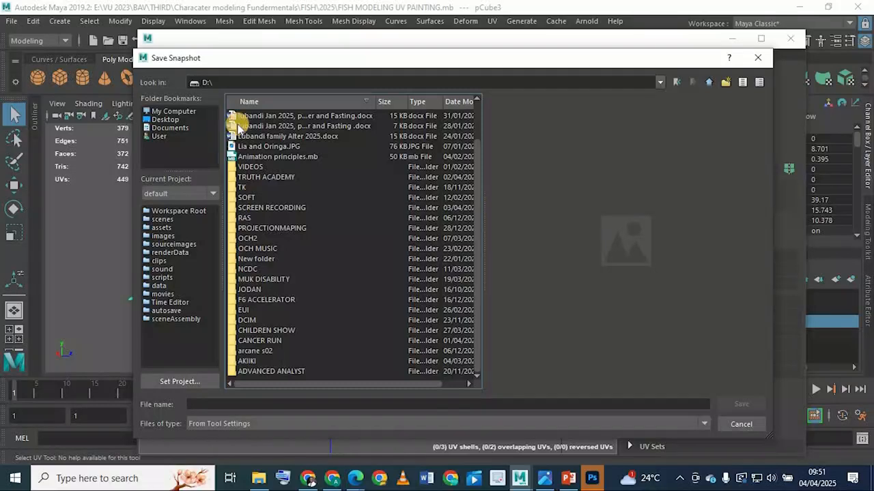
{"action": "double_click", "coordinate": [237, 136]}
{"action": "left_click", "coordinate": [178, 111]}
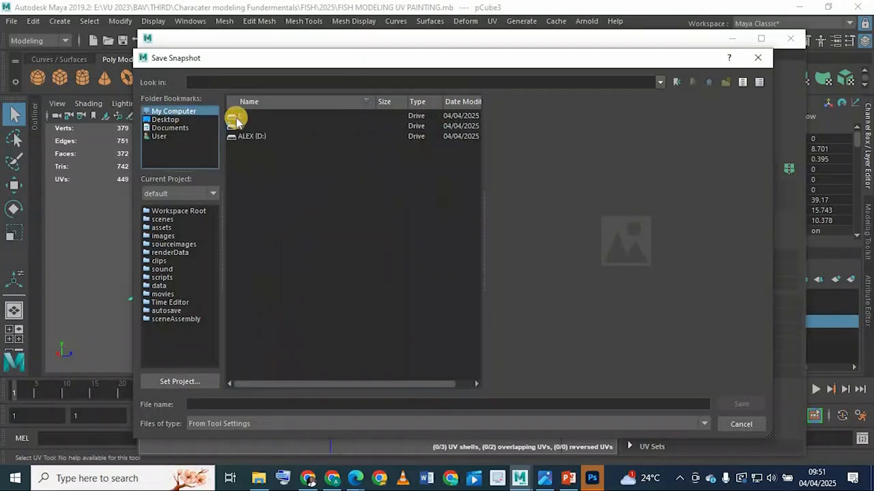
Step: Navigate to the snapshot save location E:\VU 2023\BAV\THIRD\Characater modeling Fundermentals\FISH\2025
{"action": "double_click", "coordinate": [237, 119]}
{"action": "scroll", "coordinate": [230, 355], "scroll_direction": "down", "scroll_amount": 10}
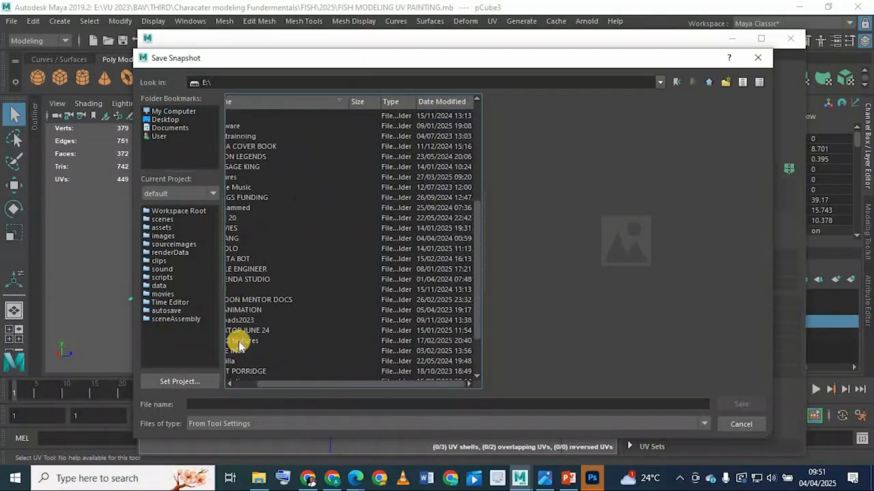
{"action": "left_click_drag", "start_coordinate": [272, 385], "coordinate": [218, 380]}
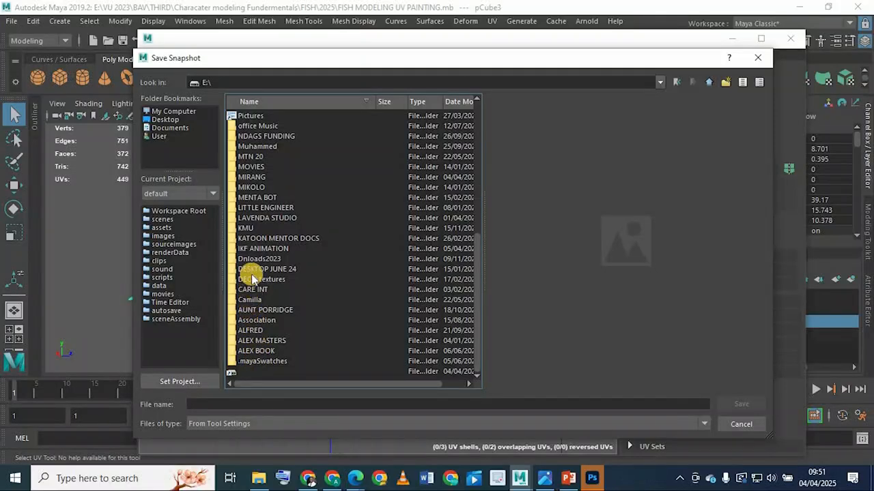
{"action": "scroll", "coordinate": [254, 275], "scroll_direction": "up", "scroll_amount": 3}
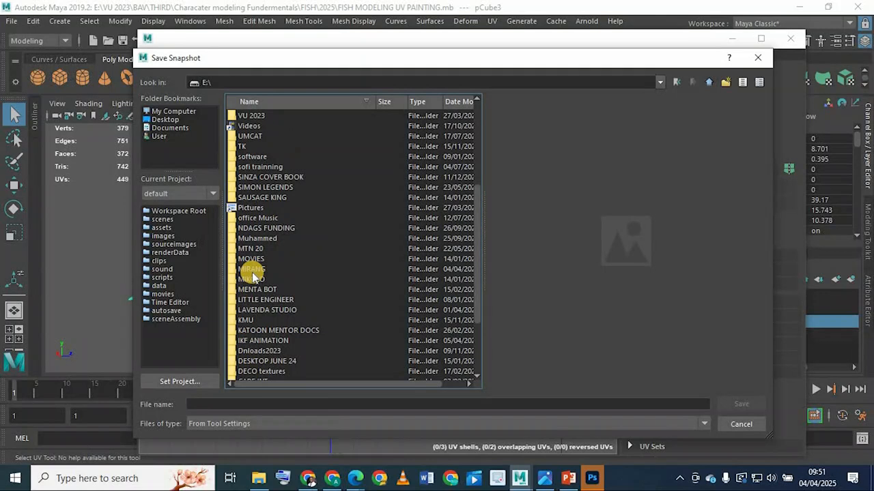
{"action": "scroll", "coordinate": [253, 276], "scroll_direction": "up", "scroll_amount": 2}
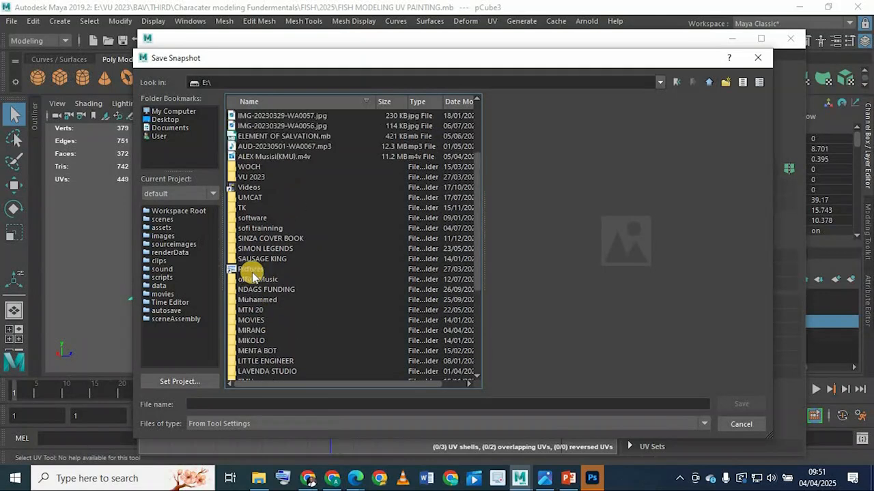
{"action": "double_click", "coordinate": [253, 177]}
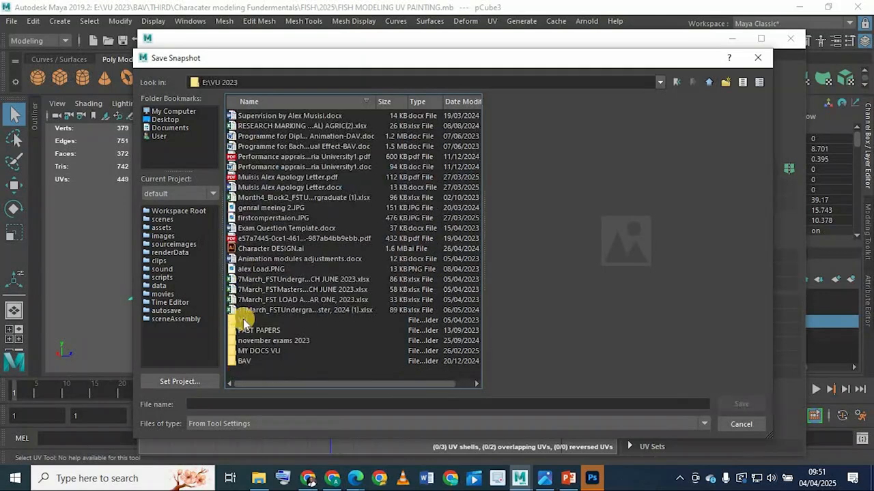
{"action": "double_click", "coordinate": [253, 361]}
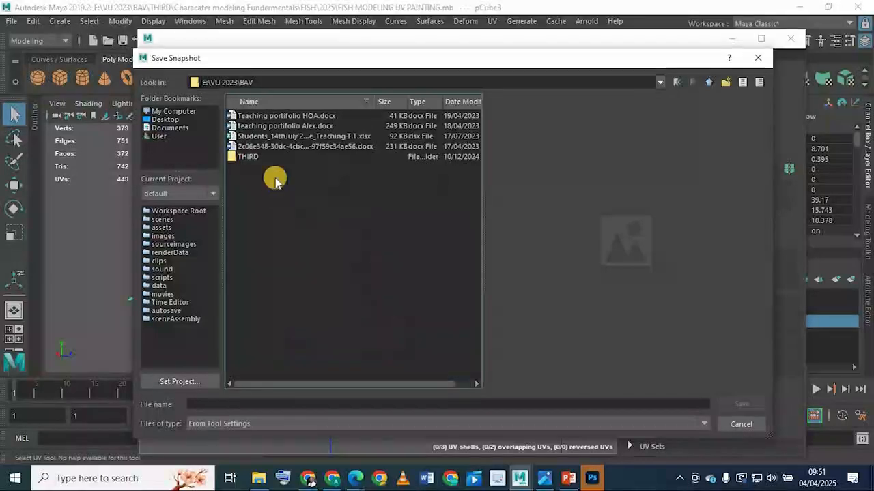
{"action": "double_click", "coordinate": [239, 152]}
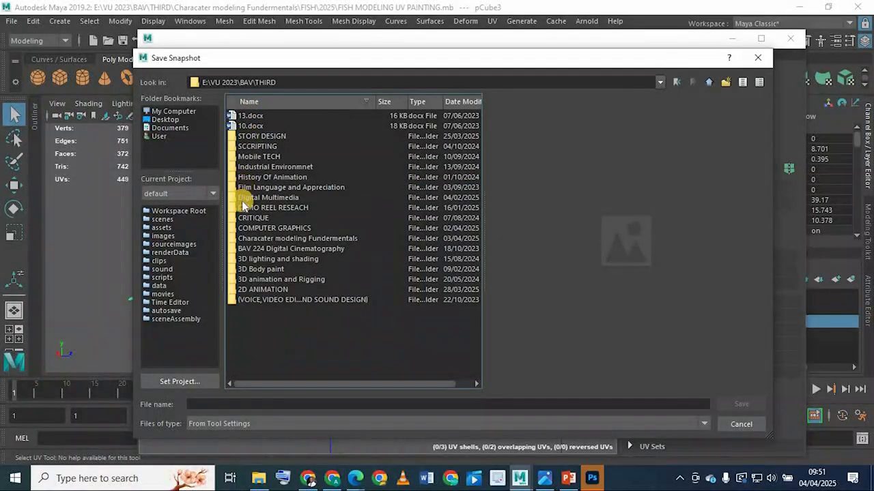
{"action": "double_click", "coordinate": [262, 239]}
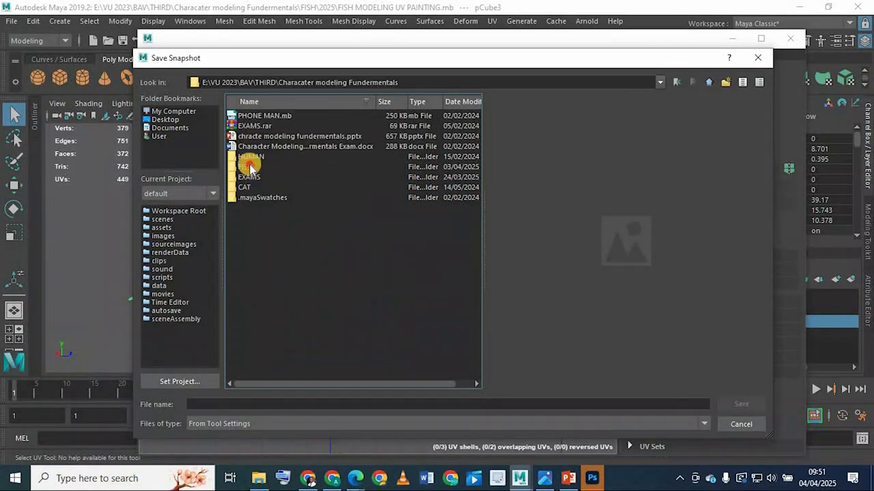
{"action": "double_click", "coordinate": [250, 167]}
{"action": "double_click", "coordinate": [244, 185]}
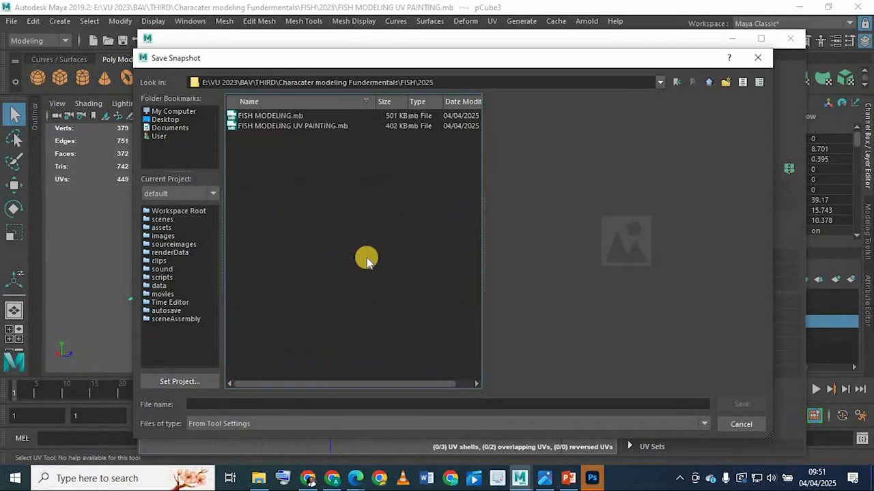
Step: Create a new folder named UVS inside the 2025 folder and open it
{"action": "right_click", "coordinate": [367, 260]}
{"action": "left_click", "coordinate": [399, 278]}
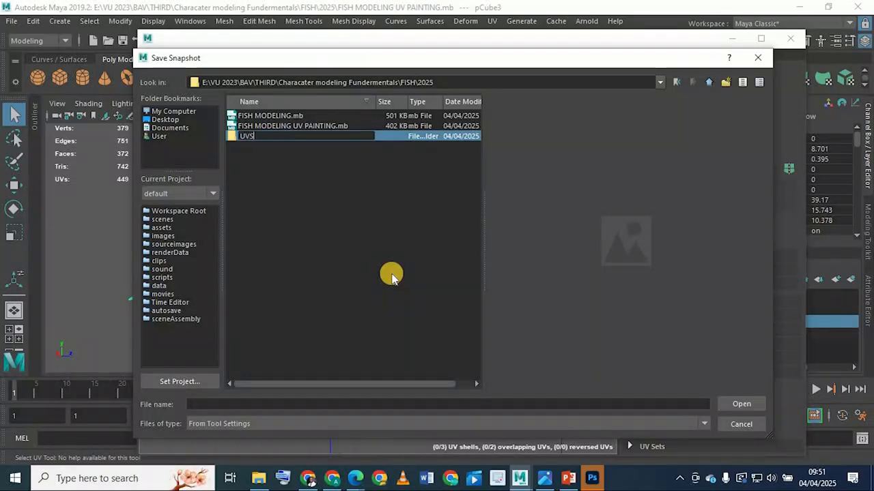
{"action": "key", "text": "Return"}
{"action": "double_click", "coordinate": [282, 136]}
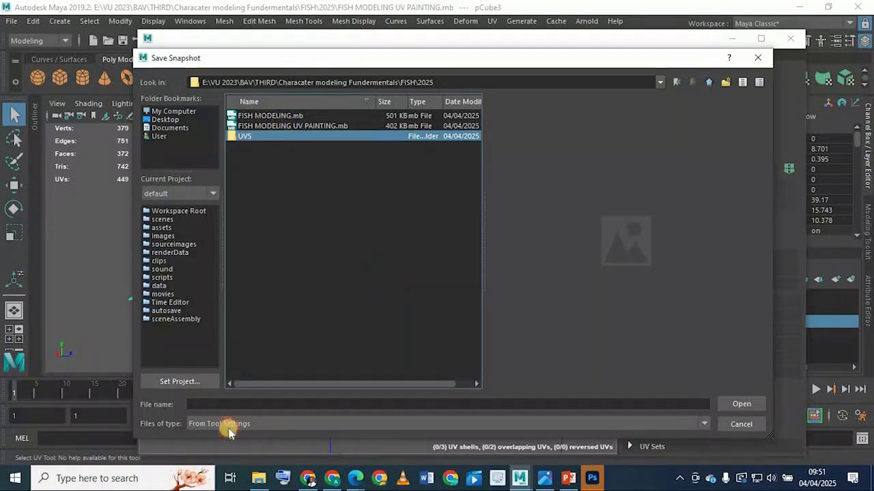
Step: Name the snapshot file "FIsh UVs" and save that path as its output filename
{"action": "type", "text": "F"}
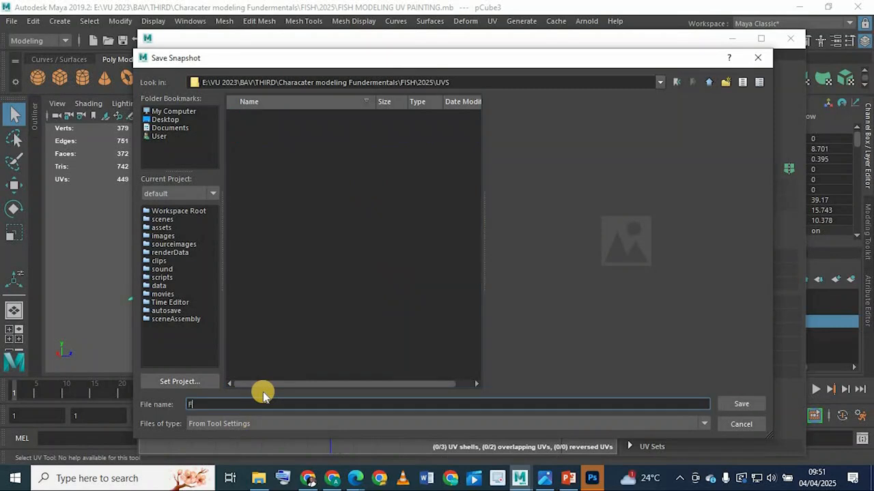
{"action": "type", "text": "ish UVs"}
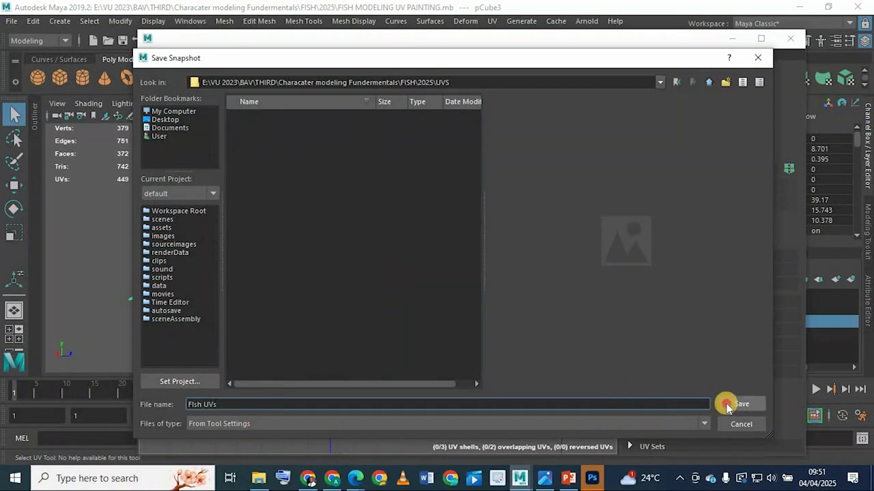
{"action": "left_click", "coordinate": [726, 405]}
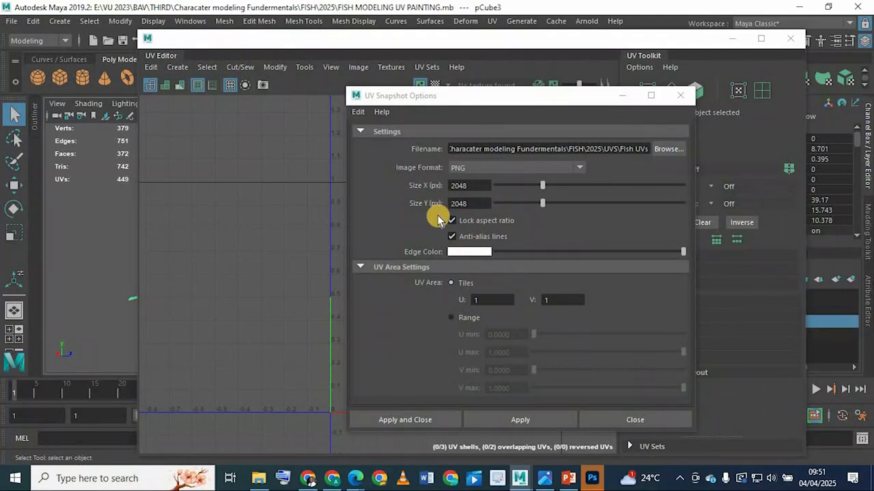
Step: Export the fish's UV snapshot, and clear the snapshot options and UV Editor windows aside to reveal the fish
{"action": "left_click_drag", "start_coordinate": [560, 101], "coordinate": [460, 89]}
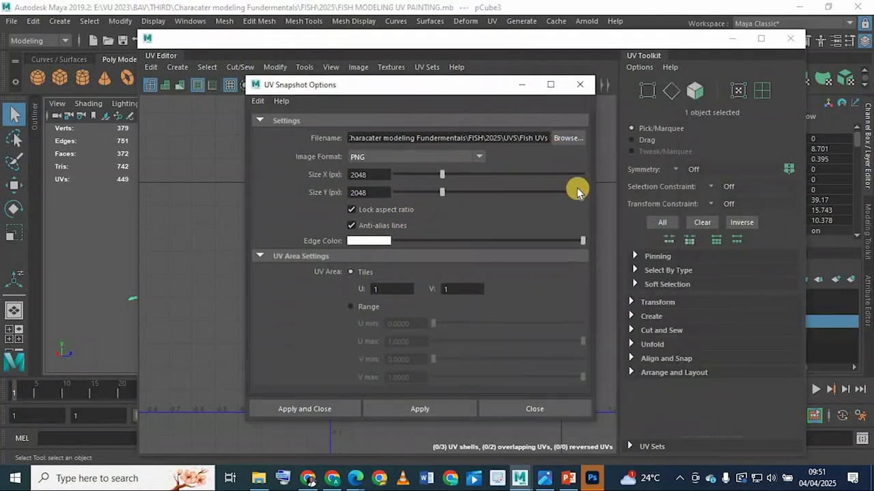
{"action": "left_click", "coordinate": [418, 410]}
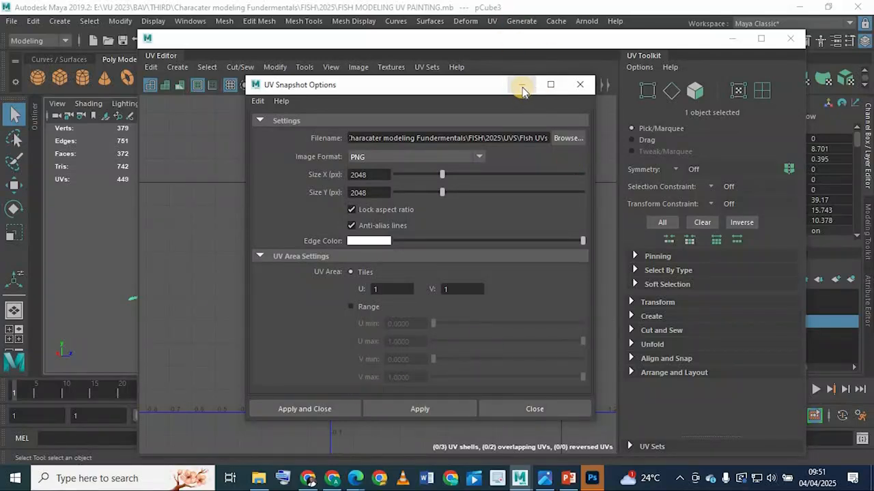
{"action": "left_click", "coordinate": [571, 97]}
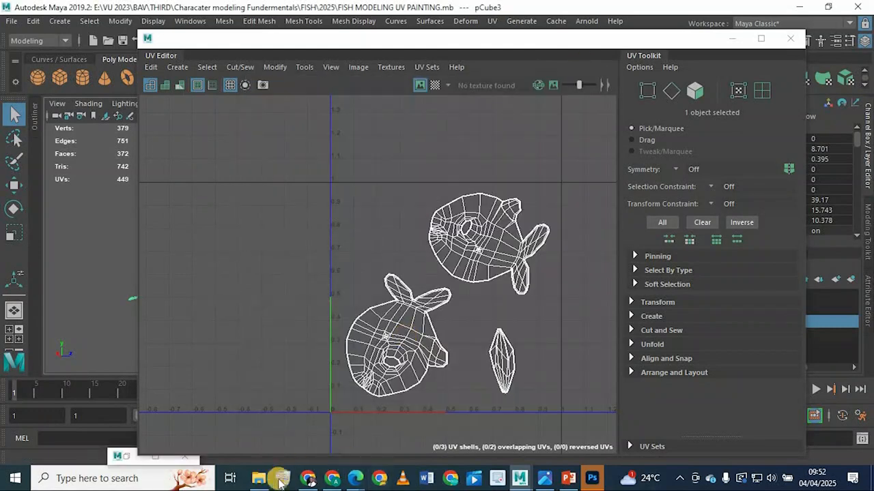
{"action": "left_click_drag", "start_coordinate": [630, 34], "coordinate": [798, 31]}
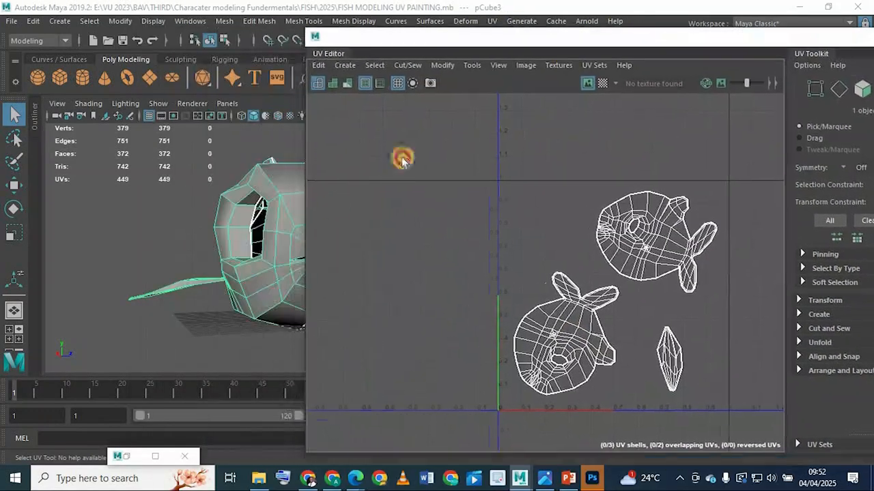
{"action": "left_click_drag", "start_coordinate": [197, 207], "coordinate": [318, 412], "text": "alt"}
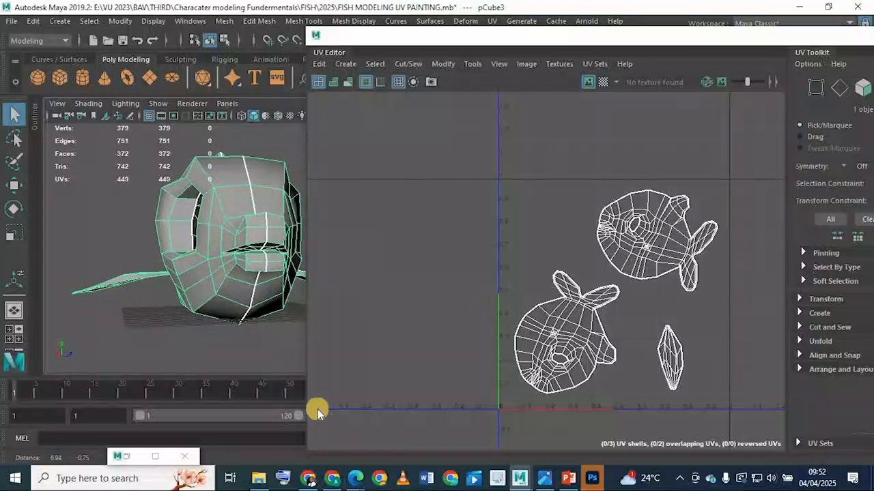
Step: Switch to File Explorer and open the UVS folder inside FISH\2025
{"action": "left_click", "coordinate": [256, 480]}
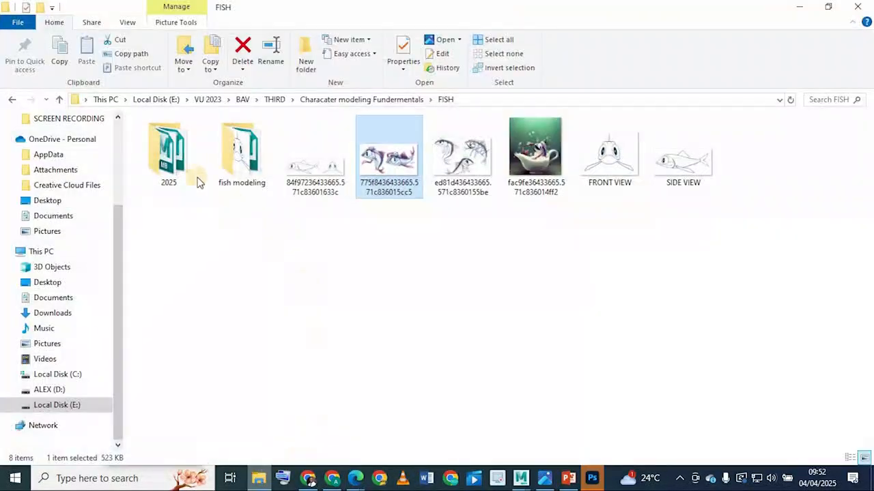
{"action": "double_click", "coordinate": [173, 162]}
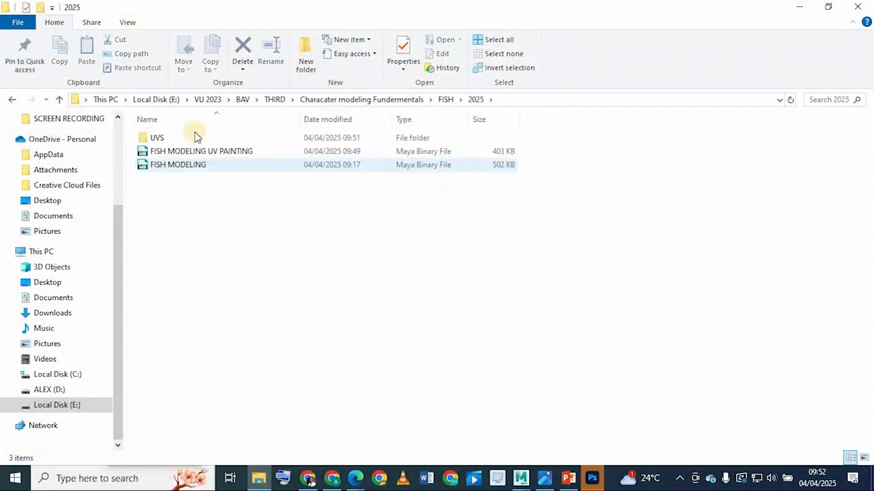
{"action": "double_click", "coordinate": [176, 139]}
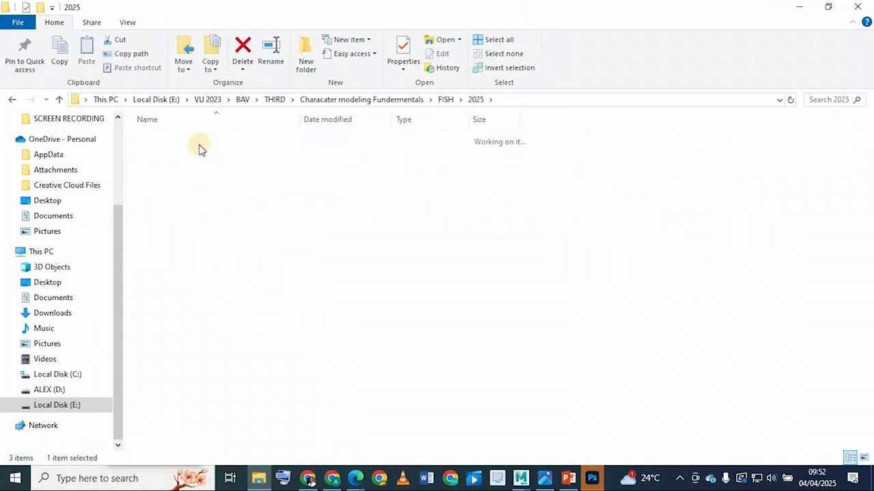
Step: Open the exported FIsh UVs image in a maximized viewer, examine the wireframe of its UV shells, and close it
{"action": "double_click", "coordinate": [174, 155]}
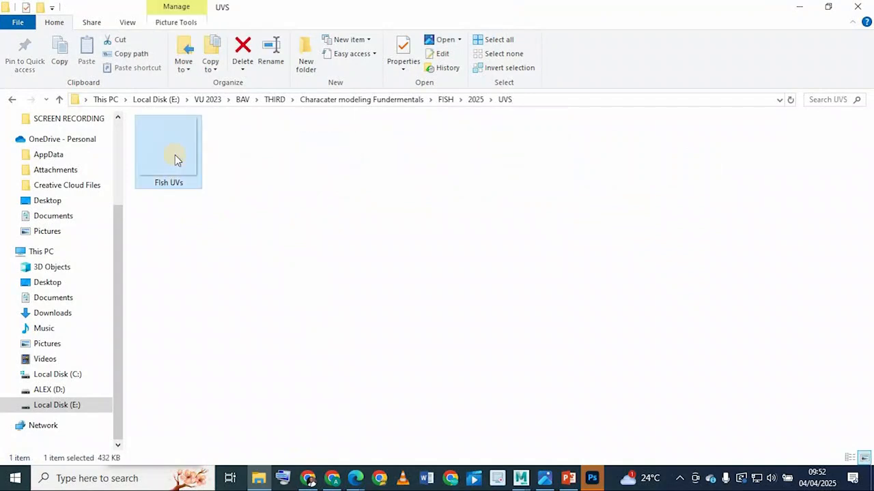
{"action": "left_click", "coordinate": [531, 17]}
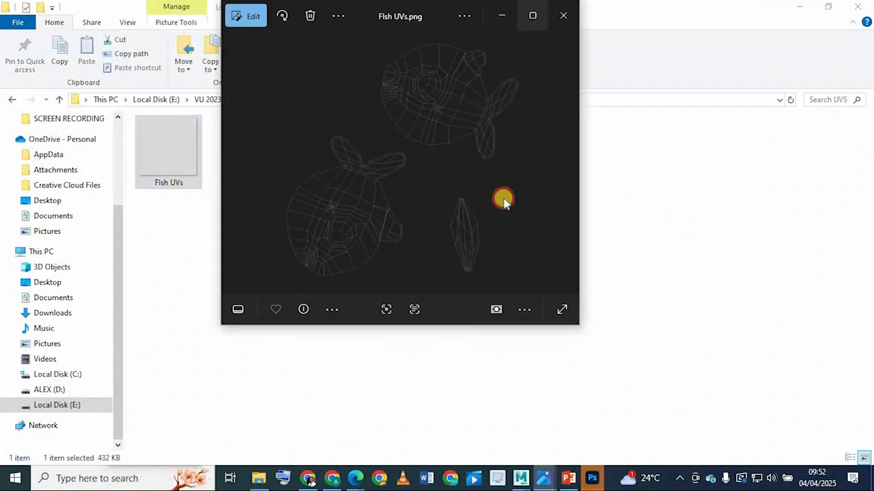
{"action": "scroll", "coordinate": [460, 223], "scroll_direction": "up", "scroll_amount": 2}
{"action": "scroll", "coordinate": [464, 220], "scroll_direction": "up", "scroll_amount": 2}
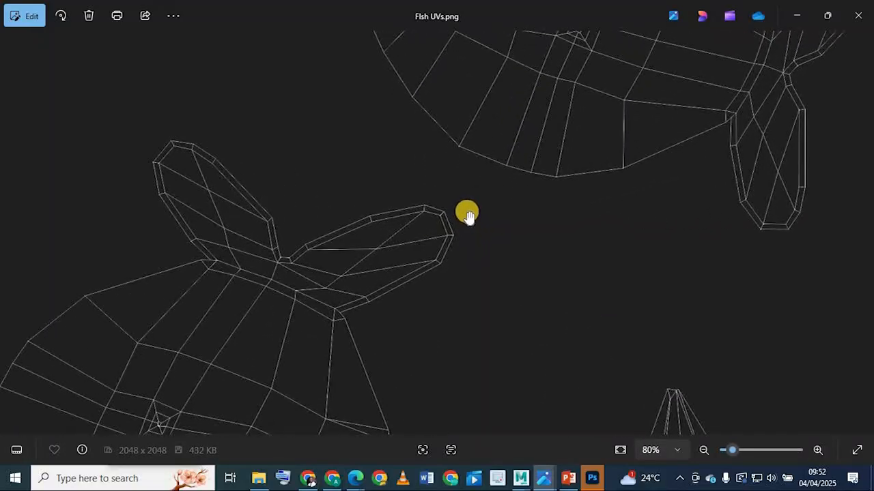
{"action": "scroll", "coordinate": [468, 217], "scroll_direction": "down", "scroll_amount": 4}
{"action": "scroll", "coordinate": [474, 228], "scroll_direction": "up", "scroll_amount": 2}
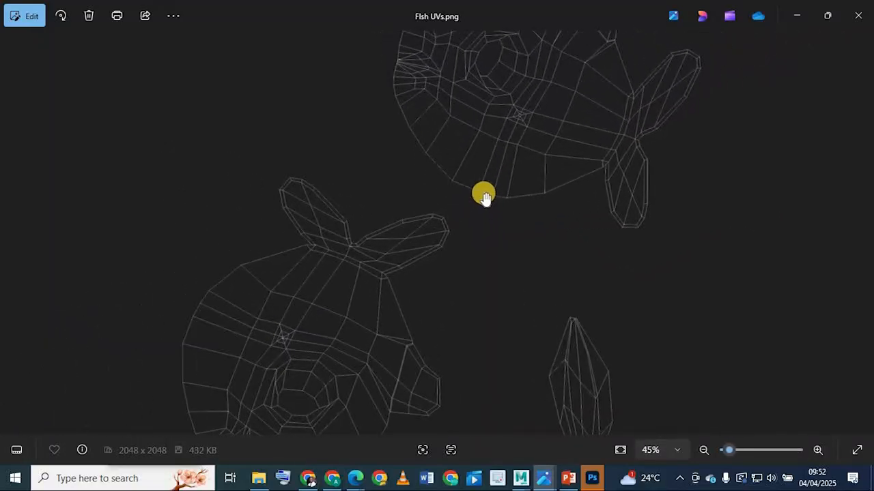
{"action": "scroll", "coordinate": [502, 199], "scroll_direction": "down", "scroll_amount": 2}
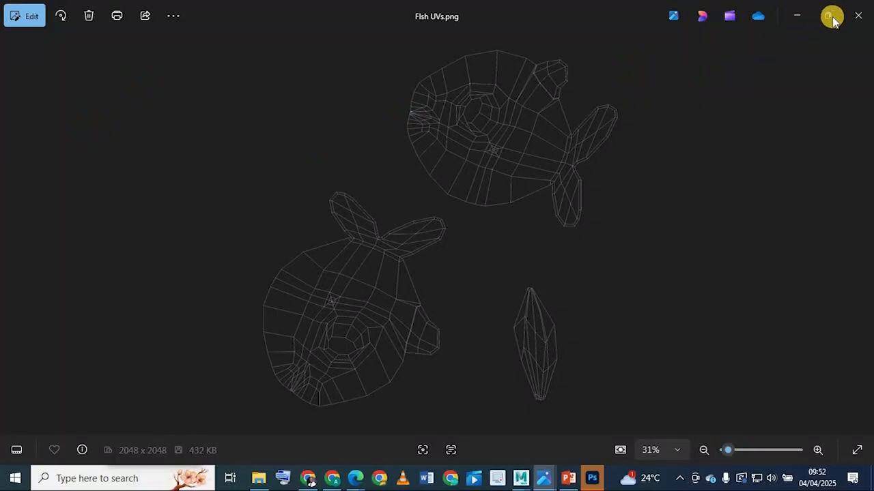
{"action": "left_click", "coordinate": [858, 15]}
Step: Open the FIsh UVs image with Adobe Photoshop 2022
{"action": "right_click", "coordinate": [174, 144]}
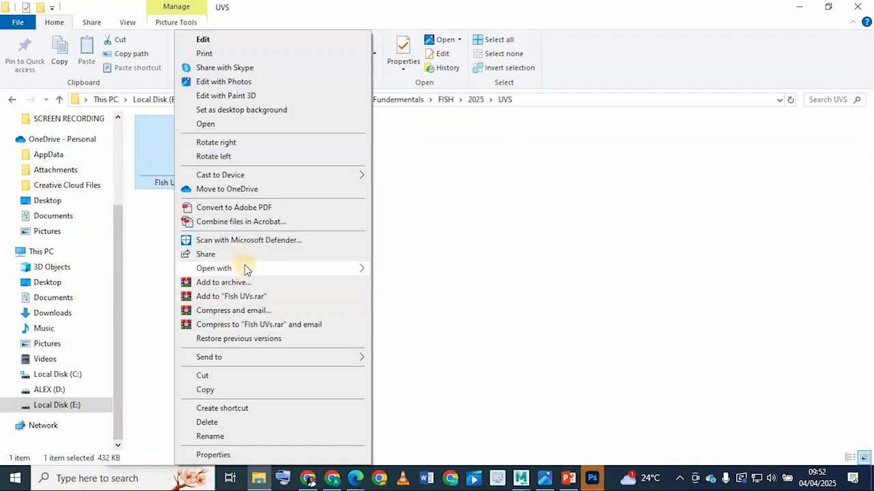
{"action": "mouse_move", "coordinate": [247, 270]}
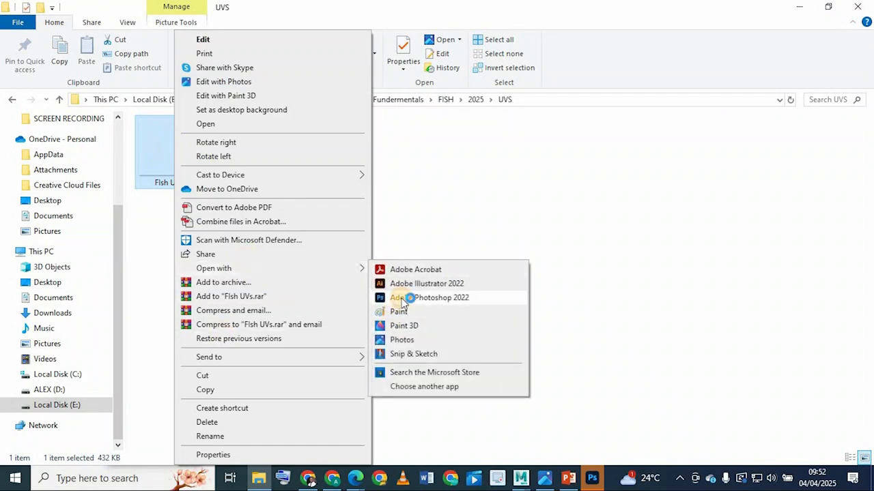
{"action": "left_click", "coordinate": [404, 299]}
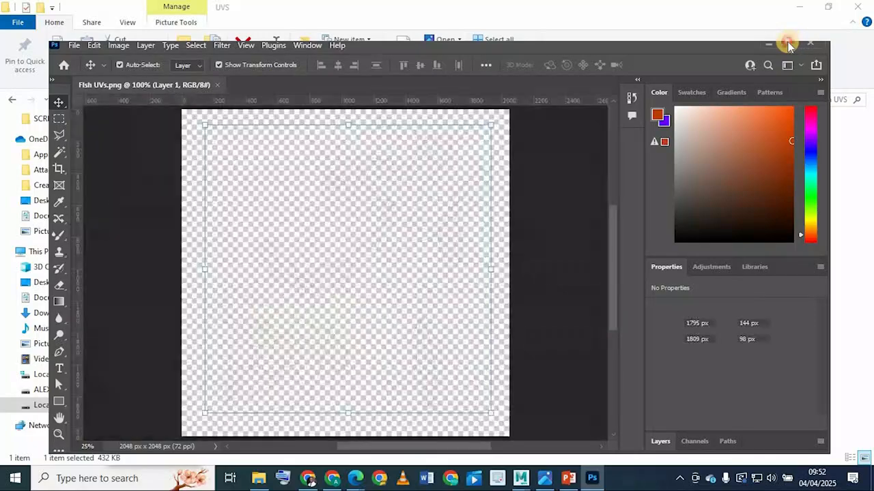
Step: Maximize the Photoshop window and reset the Essentials workspace
{"action": "left_click", "coordinate": [790, 44]}
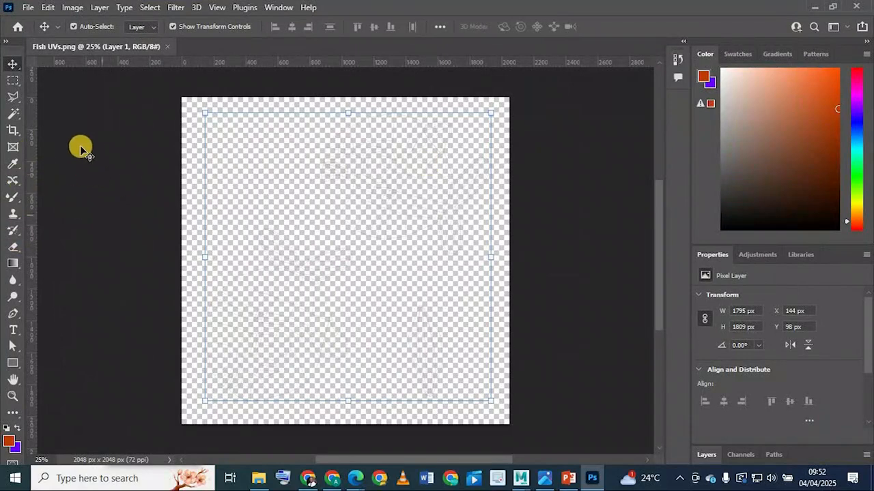
{"action": "left_click", "coordinate": [281, 9]}
{"action": "mouse_move", "coordinate": [437, 32]}
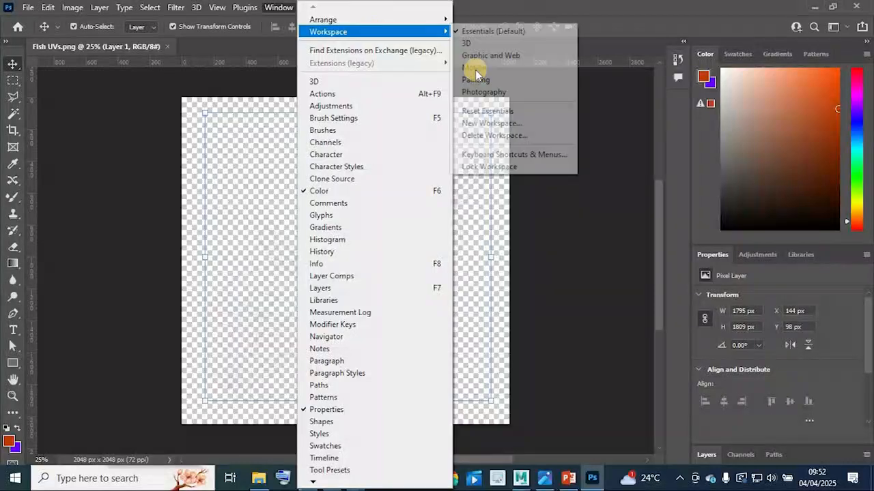
{"action": "left_click", "coordinate": [487, 111]}
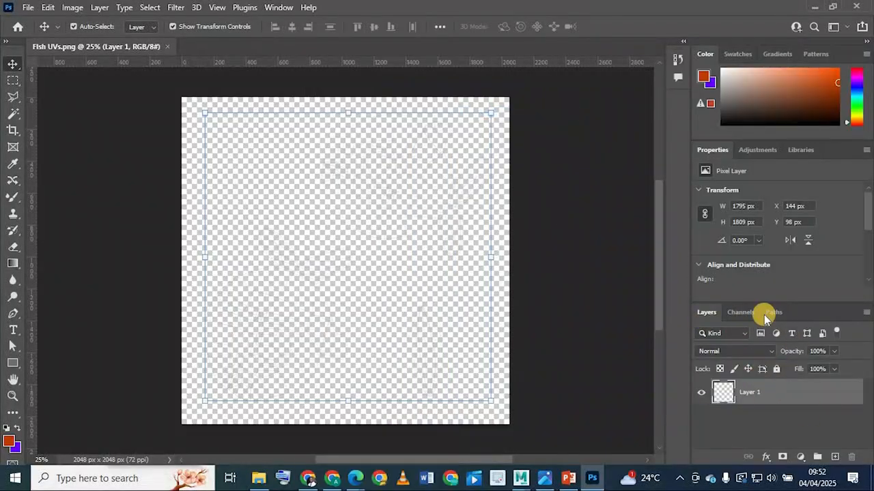
Step: Toggle Layer 1's visibility off and on, and add a new layer placed beneath Layer 1
{"action": "left_click", "coordinate": [701, 391]}
{"action": "left_click", "coordinate": [700, 391]}
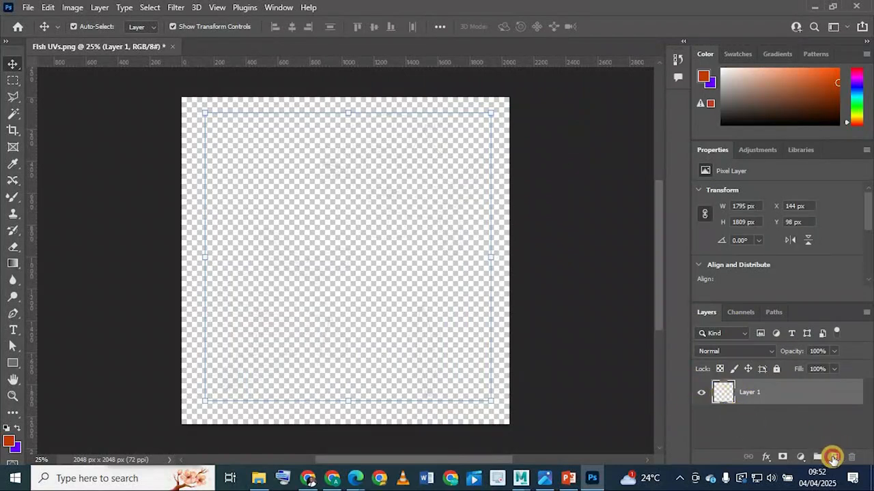
{"action": "left_click", "coordinate": [833, 457]}
{"action": "left_click_drag", "start_coordinate": [747, 394], "coordinate": [743, 445]}
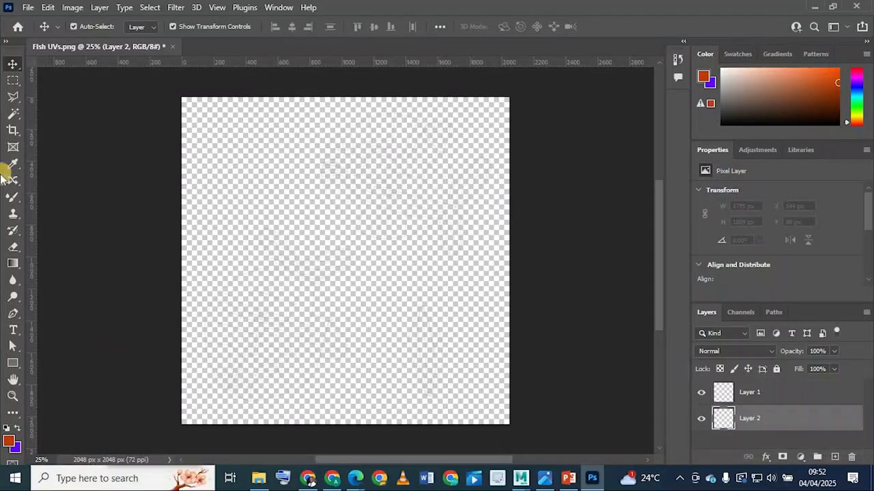
Step: Check the fish reference picture, and draw a rectangle about 2180 by 2152 px over the whole canvas beneath the UV wireframe
{"action": "left_click", "coordinate": [548, 478]}
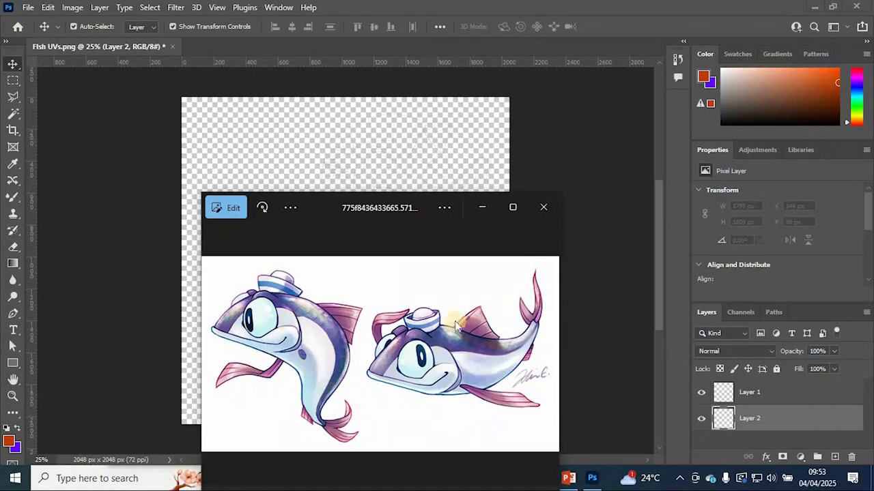
{"action": "left_click", "coordinate": [484, 212]}
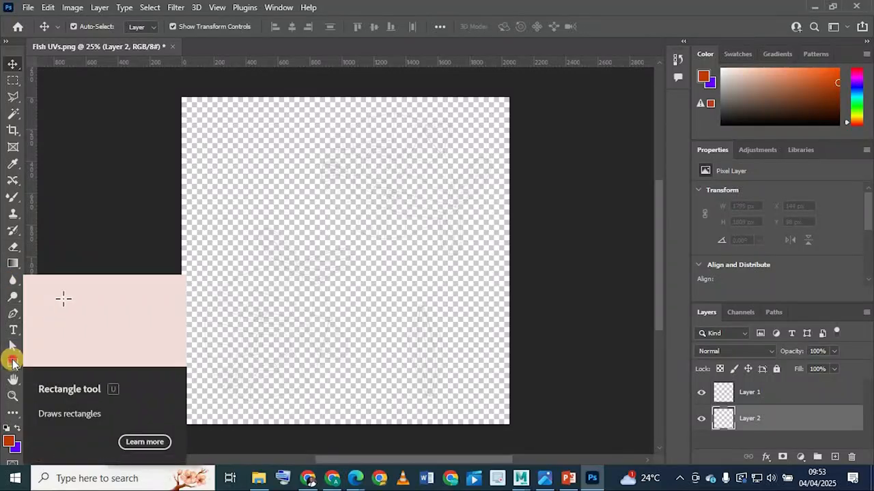
{"action": "left_click", "coordinate": [12, 363]}
{"action": "left_click_drag", "start_coordinate": [172, 86], "coordinate": [516, 430]}
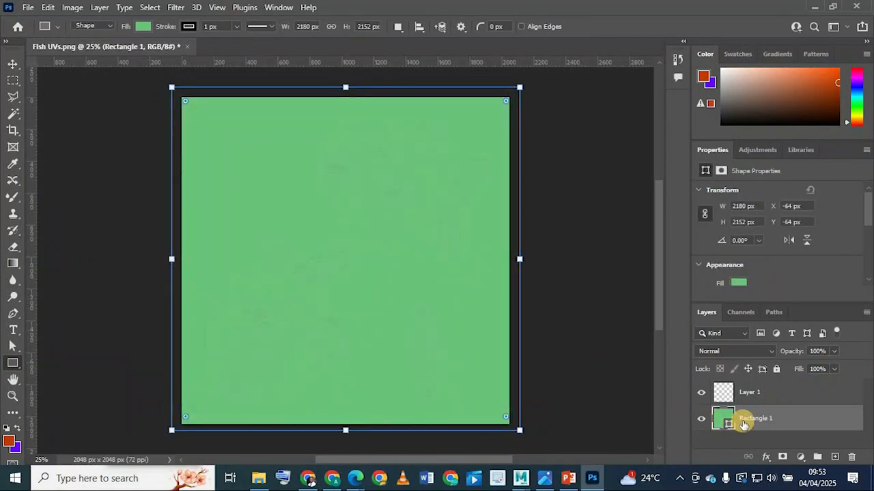
Step: Set the foreground colour to white and fill the background rectangle with white from the recently used colours
{"action": "left_click_drag", "start_coordinate": [789, 102], "coordinate": [690, 27]}
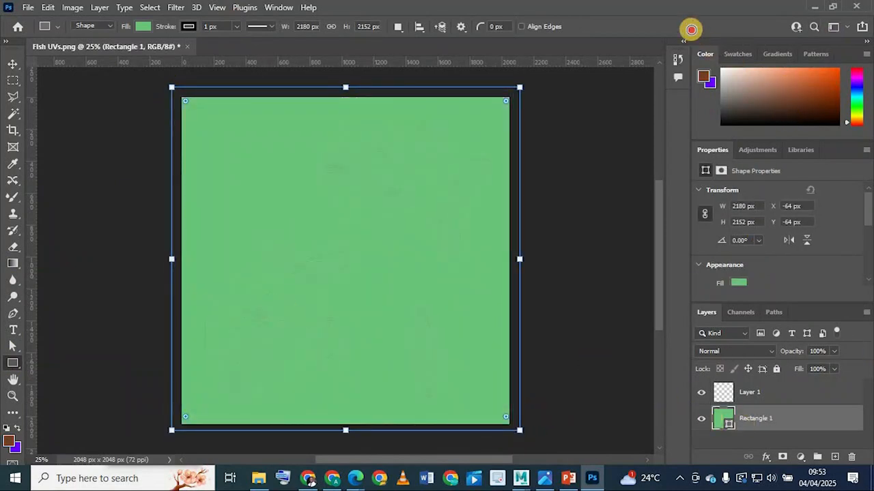
{"action": "double_click", "coordinate": [145, 26]}
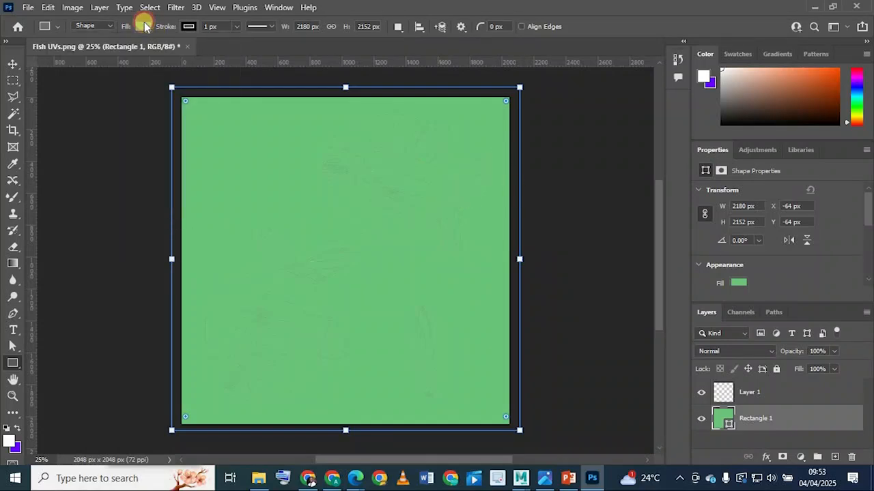
{"action": "left_click", "coordinate": [145, 26]}
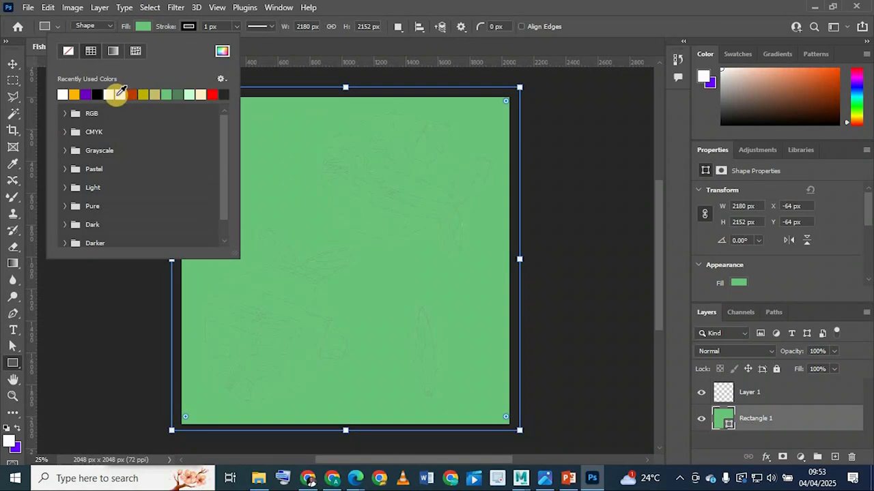
{"action": "left_click", "coordinate": [122, 96]}
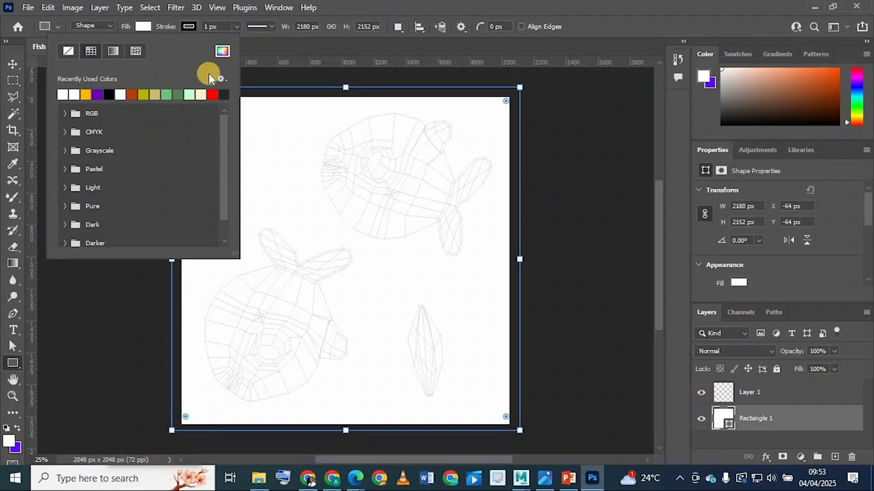
Step: Set the background rectangle's fill to a custom medium grey, #ababab
{"action": "left_click", "coordinate": [222, 51]}
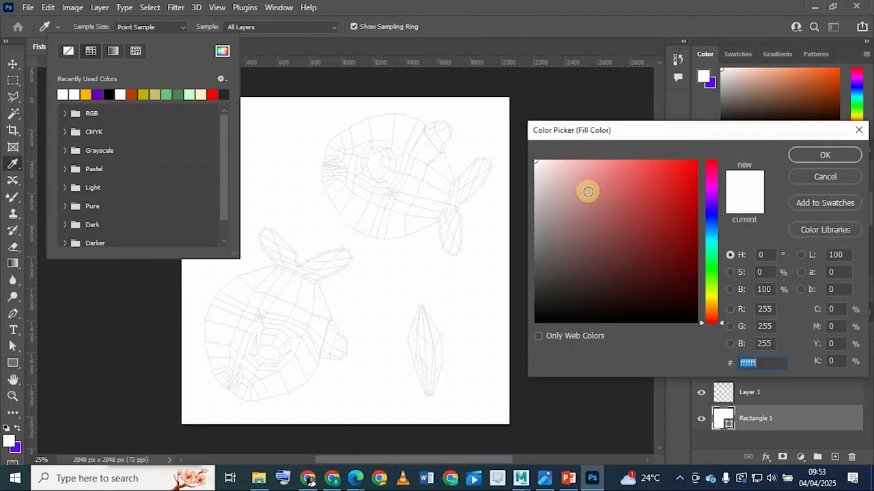
{"action": "left_click", "coordinate": [536, 235]}
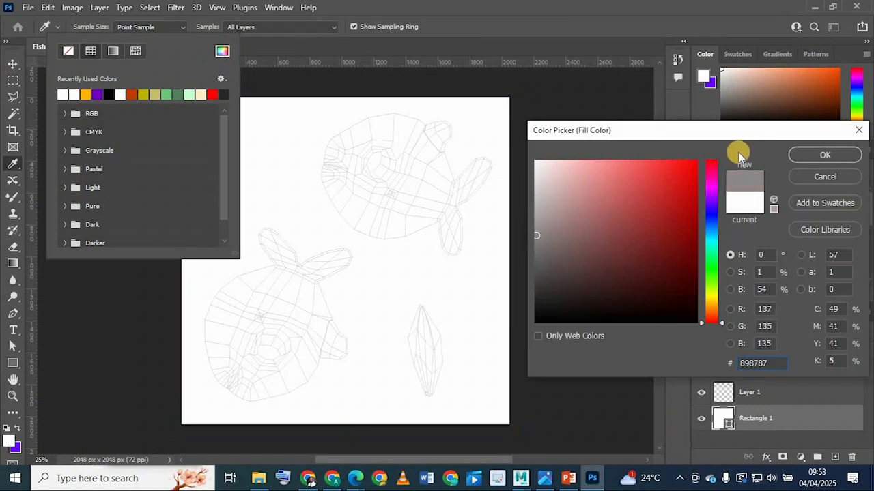
{"action": "left_click", "coordinate": [536, 219]}
{"action": "mouse_move", "coordinate": [535, 219]}
{"action": "left_mouse_down"}
{"action": "mouse_move", "coordinate": [531, 207]}
{"action": "mouse_move", "coordinate": [535, 213]}
{"action": "left_mouse_up"}
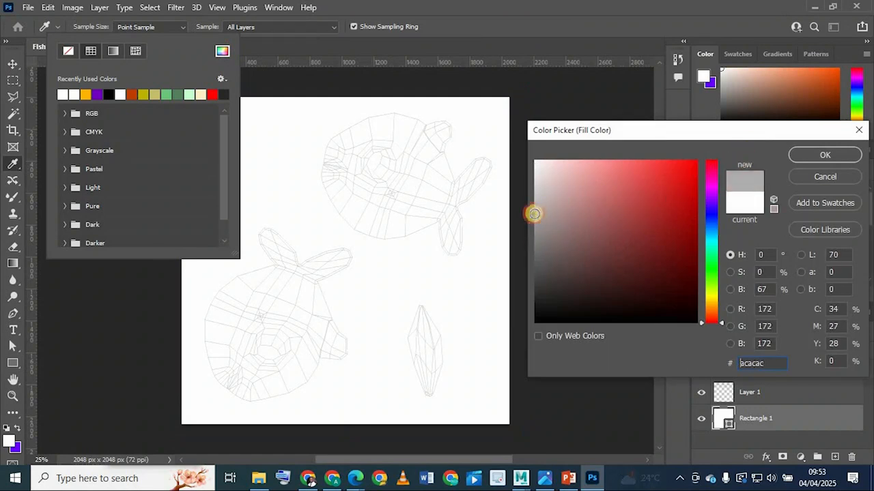
{"action": "left_click", "coordinate": [815, 156]}
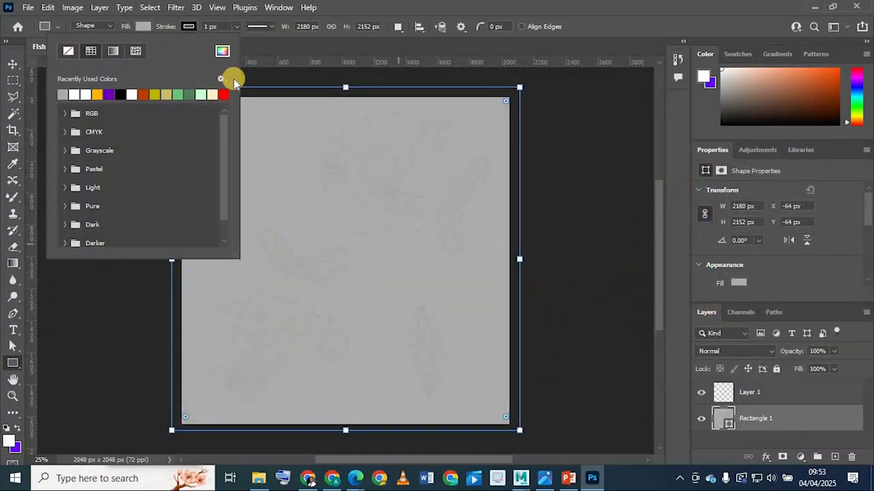
Step: Lighten the background rectangle's fill to grey #bbbbbb
{"action": "left_click", "coordinate": [143, 26]}
{"action": "left_click", "coordinate": [142, 26]}
{"action": "left_click", "coordinate": [142, 27]}
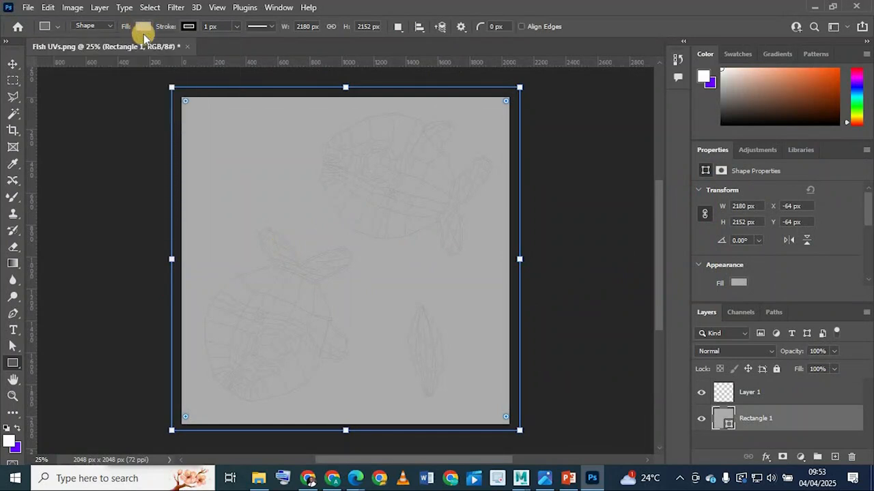
{"action": "left_click", "coordinate": [142, 27]}
{"action": "left_click", "coordinate": [143, 26]}
{"action": "left_click", "coordinate": [142, 27]}
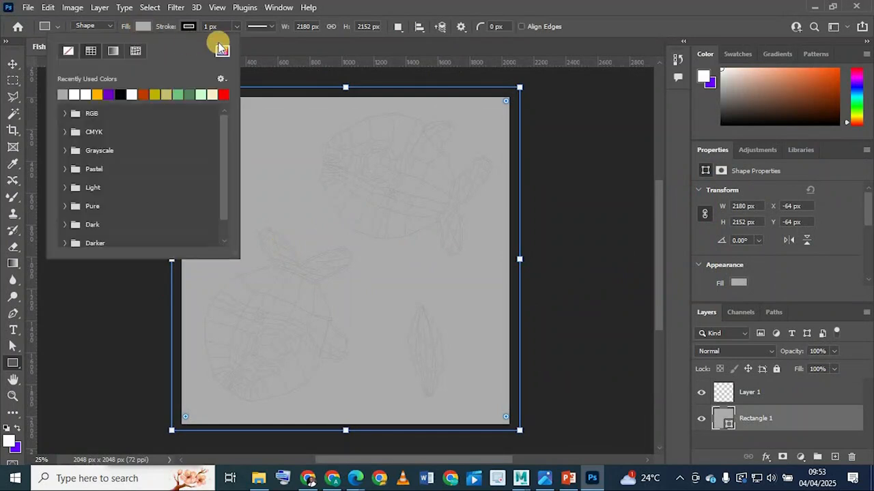
{"action": "left_click", "coordinate": [220, 51]}
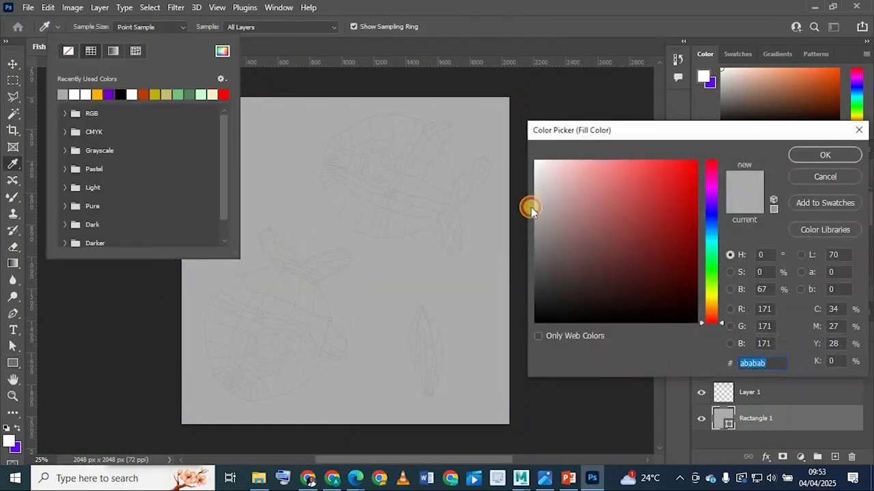
{"action": "left_click", "coordinate": [535, 204]}
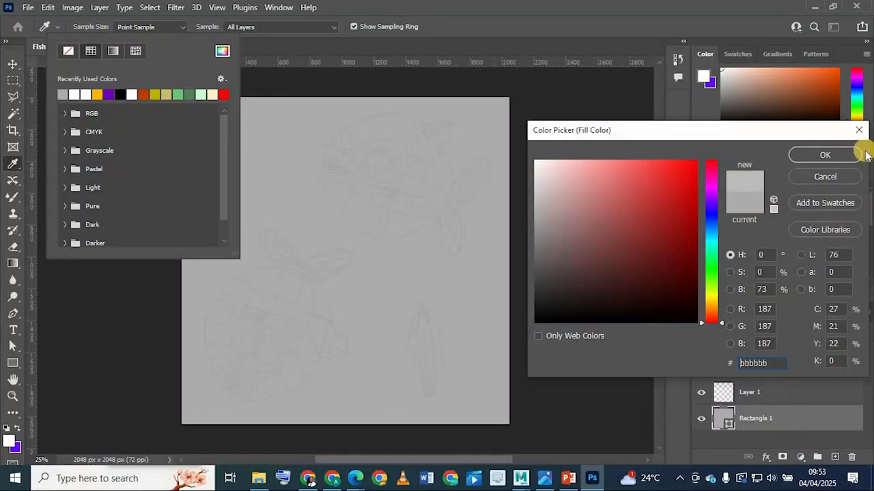
{"action": "key", "text": "Return"}
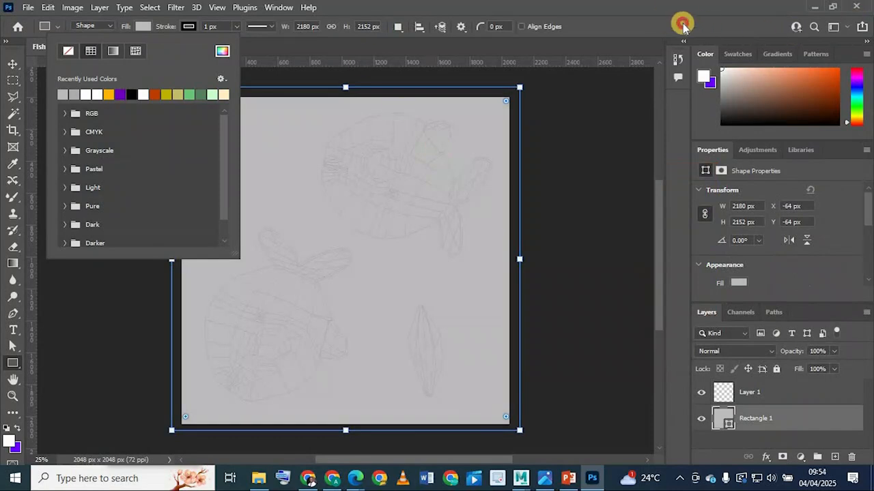
{"action": "left_click", "coordinate": [356, 229]}
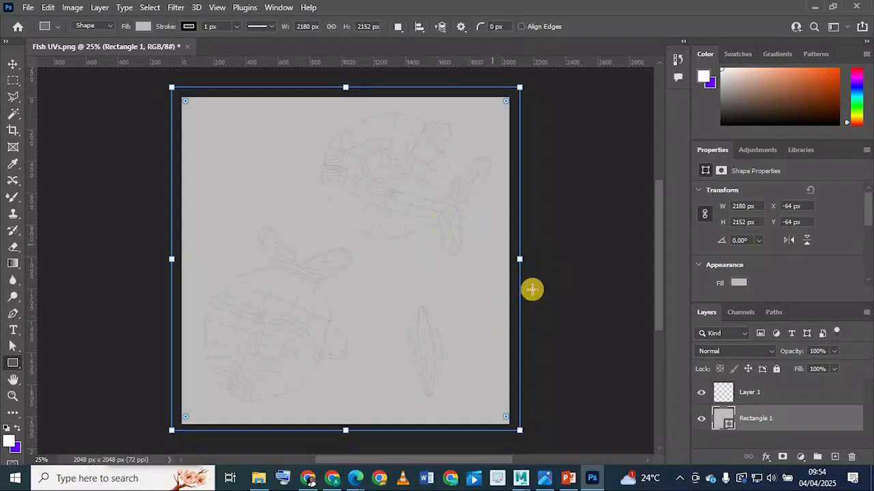
Step: Select Layer 1 and examine its UV wireframe up close against the grey background
{"action": "left_click", "coordinate": [751, 389]}
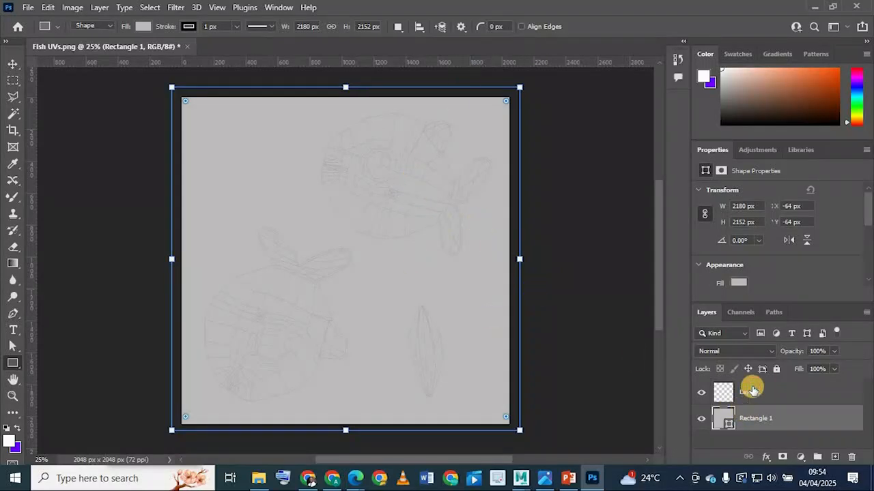
{"action": "left_click", "coordinate": [751, 389]}
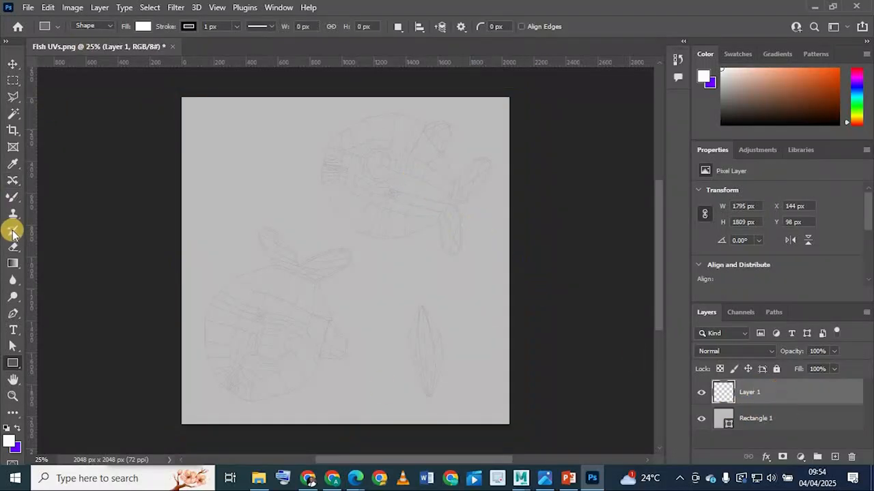
{"action": "scroll", "coordinate": [325, 235], "scroll_direction": "up", "scroll_amount": 2}
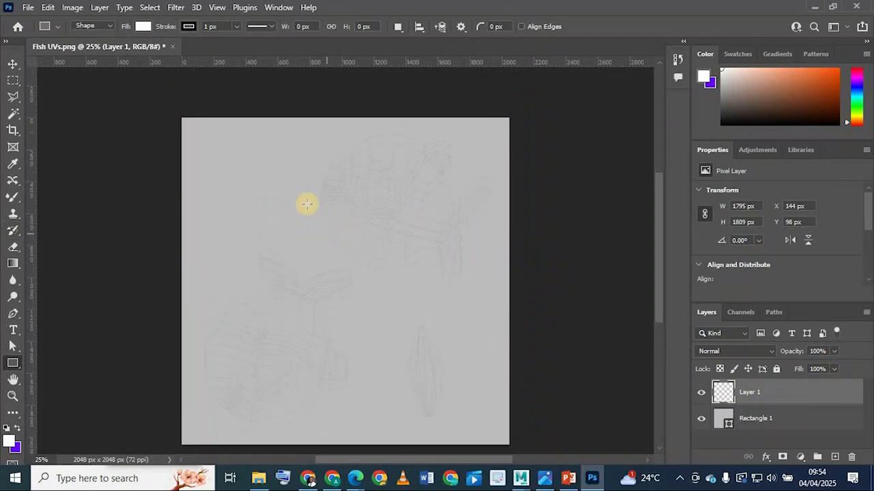
{"action": "key", "text": "ctrl+plus"}
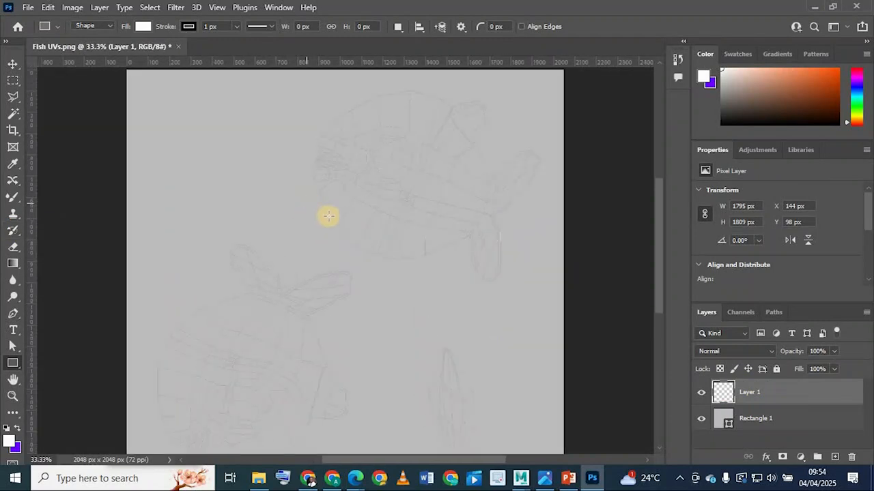
{"action": "scroll", "coordinate": [389, 334], "scroll_direction": "down", "scroll_amount": 2}
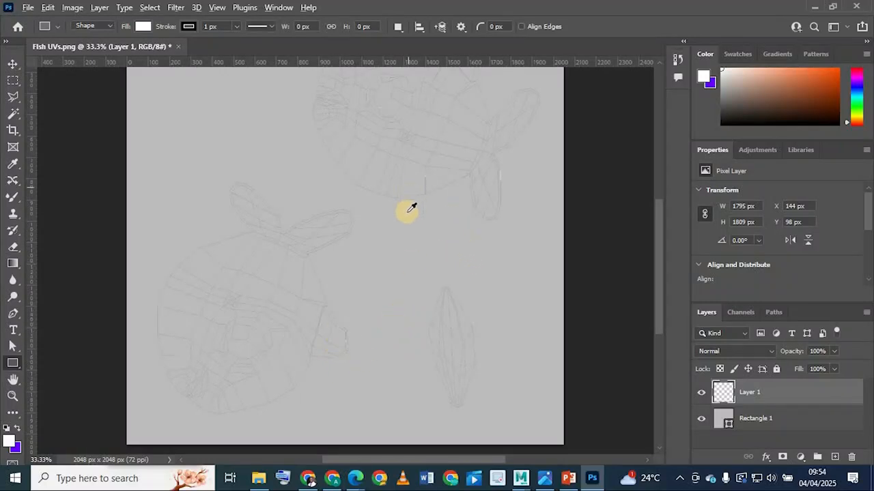
{"action": "scroll", "coordinate": [406, 197], "scroll_direction": "down", "scroll_amount": 1, "text": "alt"}
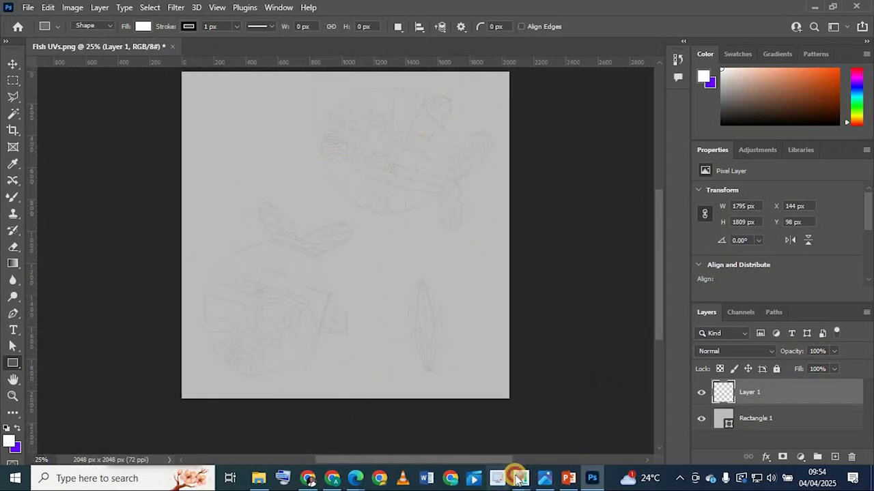
Step: Switch to Maya and select a single face on top of the fish's head to locate it in the UV layout
{"action": "mouse_move", "coordinate": [517, 477]}
{"action": "left_click", "coordinate": [533, 389]}
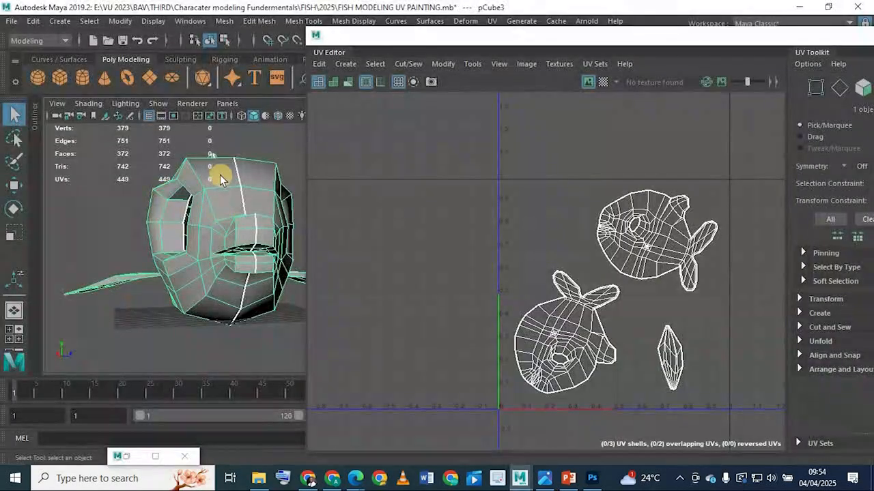
{"action": "left_click_drag", "start_coordinate": [233, 202], "coordinate": [211, 172], "text": "alt"}
{"action": "right_click_drag", "start_coordinate": [210, 171], "coordinate": [198, 189]}
{"action": "left_click", "coordinate": [199, 189]}
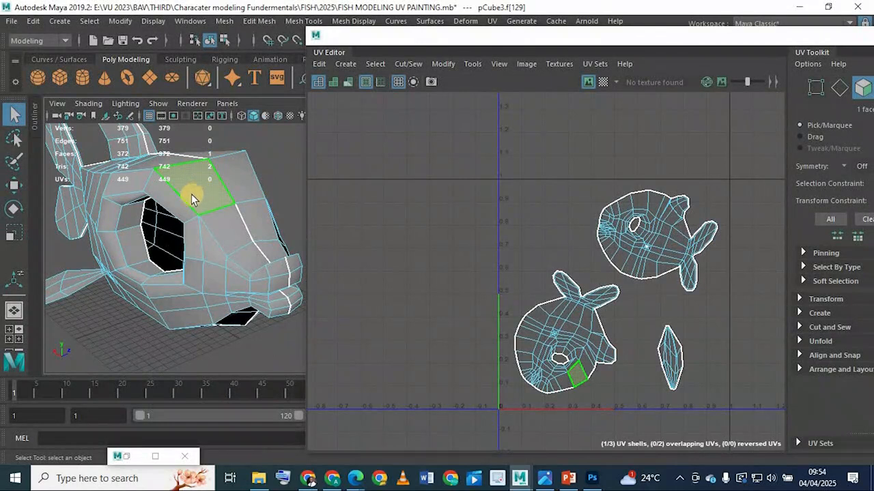
Step: Select a face on the fish's dorsal fin to locate the fin in the UV layout
{"action": "left_click_drag", "start_coordinate": [225, 202], "coordinate": [216, 214], "text": "alt"}
{"action": "middle_click_drag", "start_coordinate": [103, 179], "coordinate": [179, 198], "text": "alt"}
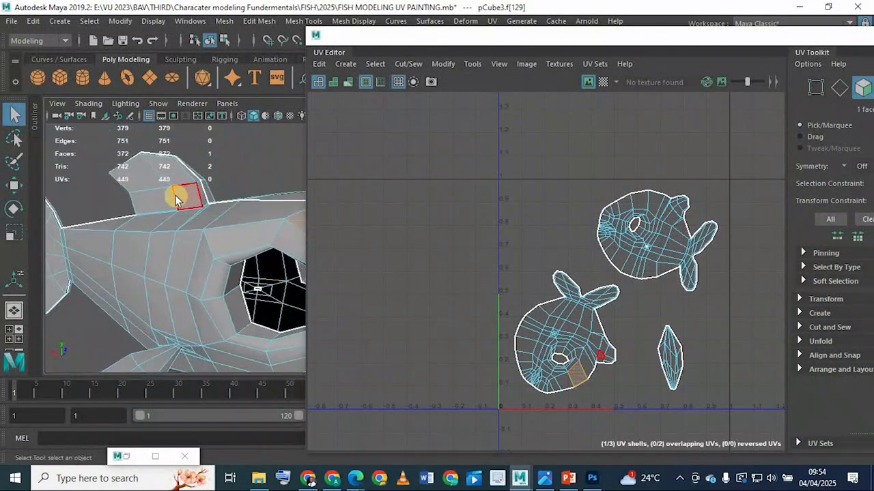
{"action": "left_click", "coordinate": [153, 199]}
Step: Select the faces along the fish's back, dorsal fin and upper tail to identify the upper body's area in the UV shells
{"action": "scroll", "coordinate": [161, 220], "scroll_direction": "down", "scroll_amount": 4}
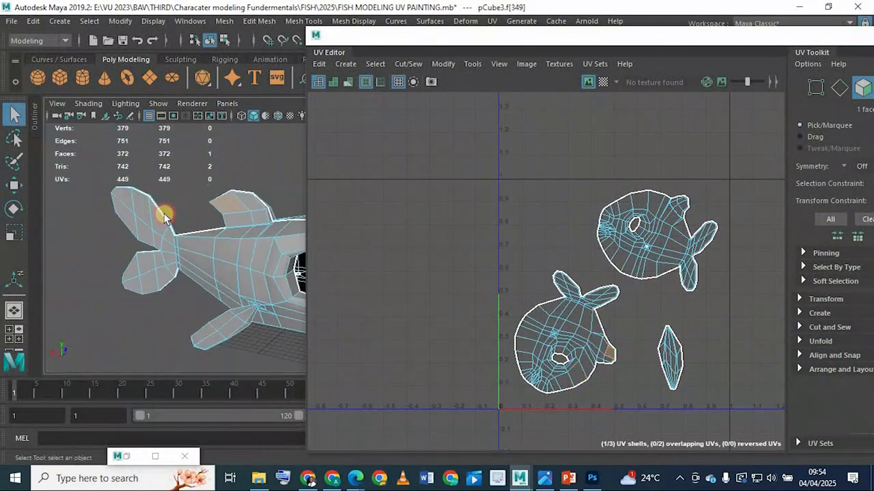
{"action": "left_click_drag", "start_coordinate": [164, 215], "coordinate": [116, 229], "text": "alt"}
{"action": "middle_click_drag", "start_coordinate": [206, 210], "coordinate": [169, 216], "text": "alt"}
{"action": "scroll", "coordinate": [170, 217], "scroll_direction": "down", "scroll_amount": 1}
{"action": "middle_click_drag", "start_coordinate": [267, 235], "coordinate": [217, 237], "text": "alt"}
{"action": "scroll", "coordinate": [217, 236], "scroll_direction": "down", "scroll_amount": 1}
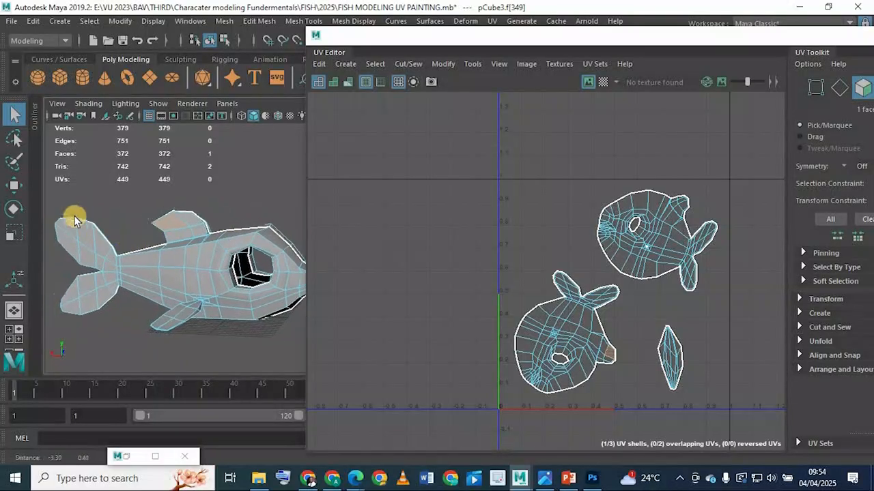
{"action": "left_click_drag", "start_coordinate": [67, 200], "coordinate": [305, 243]}
{"action": "left_click_drag", "start_coordinate": [266, 256], "coordinate": [181, 279]}
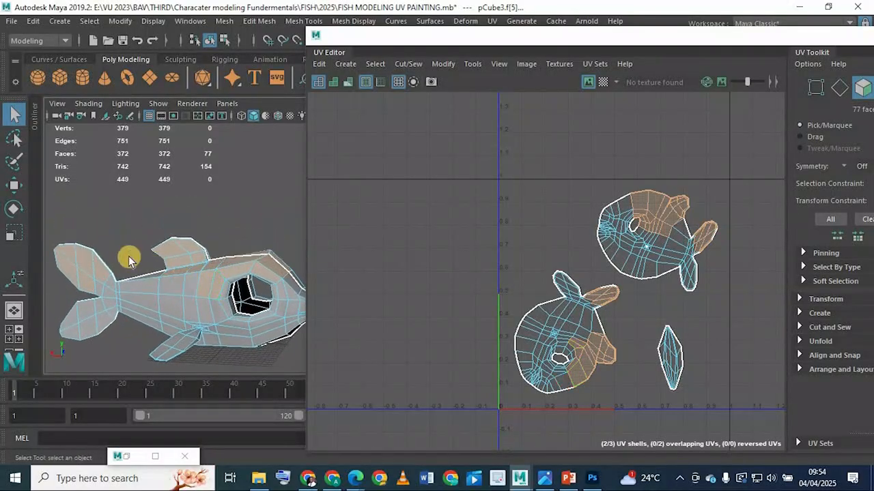
{"action": "scroll", "coordinate": [129, 256], "scroll_direction": "down", "scroll_amount": 1}
{"action": "left_click_drag", "start_coordinate": [87, 215], "coordinate": [293, 277]}
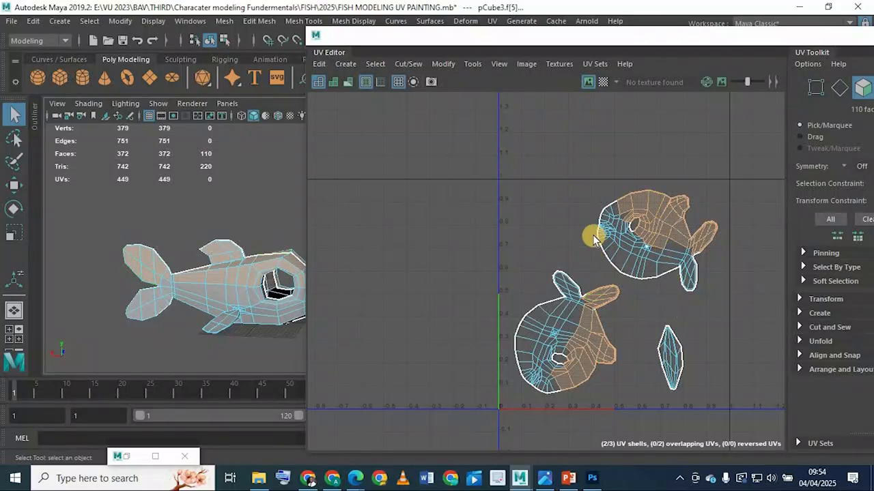
Step: Switch to Photoshop, activate the Brush tool and add a new empty layer above Layer 1
{"action": "left_click", "coordinate": [594, 481]}
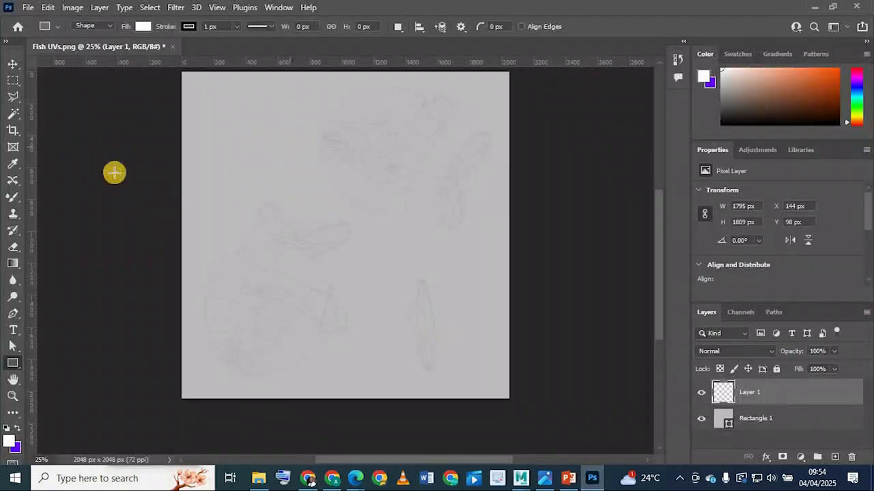
{"action": "left_click", "coordinate": [15, 198]}
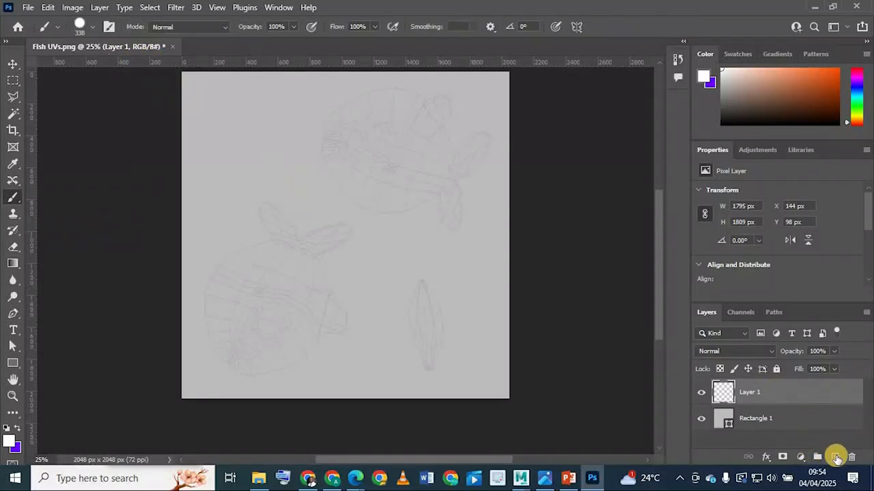
{"action": "left_click", "coordinate": [832, 456]}
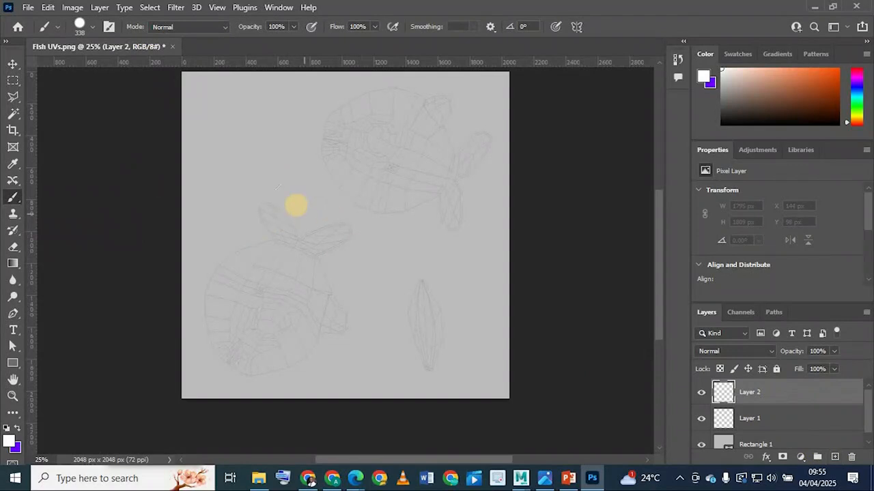
Step: Duplicate the Layer 1 UV wireframe, placing the copy directly beneath Layer 1, and toggle Layer 1's visibility to check it
{"action": "left_click", "coordinate": [13, 64]}
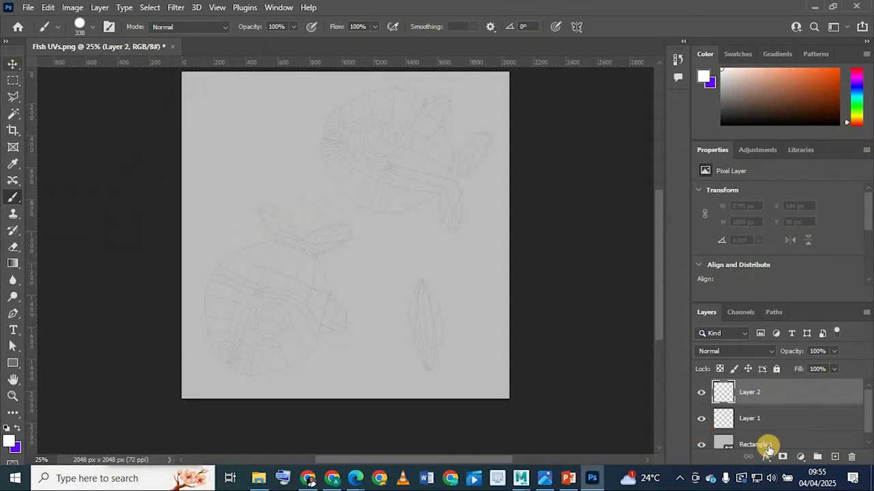
{"action": "left_click", "coordinate": [761, 418]}
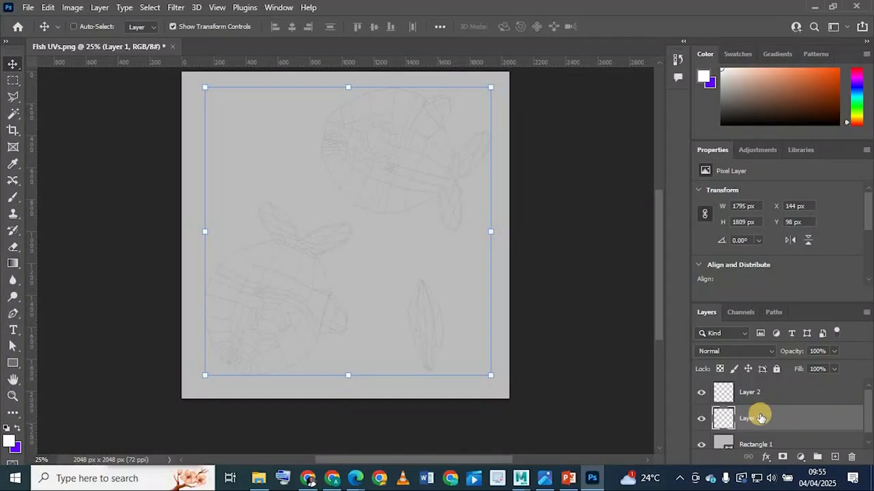
{"action": "key", "text": "ctrl"}
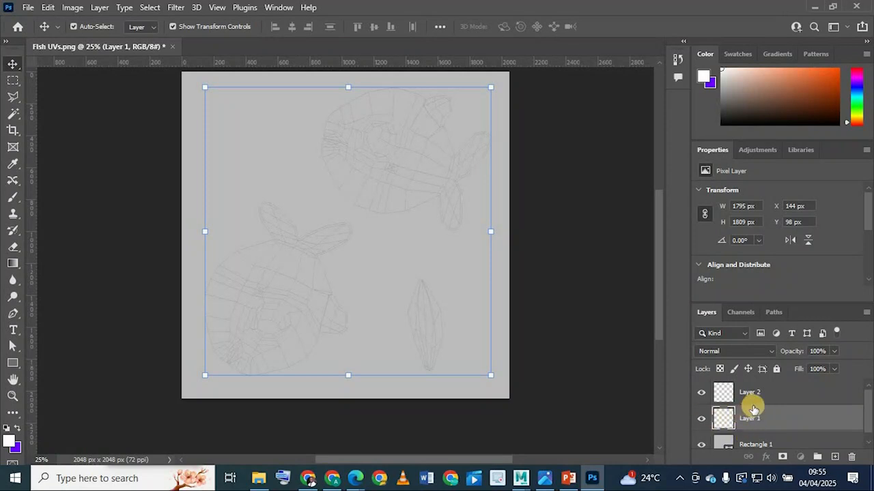
{"action": "scroll", "coordinate": [751, 409], "scroll_direction": "down", "scroll_amount": 1}
{"action": "left_click_drag", "start_coordinate": [751, 414], "coordinate": [751, 422], "text": "alt"}
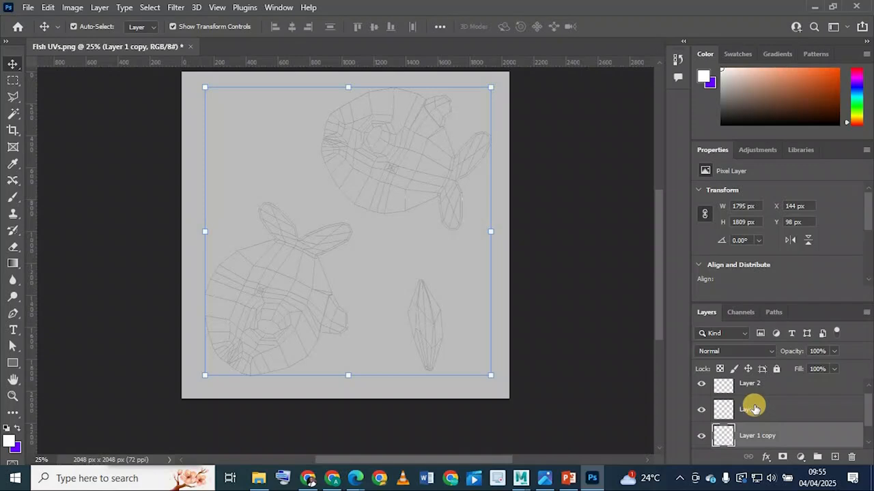
{"action": "left_click", "coordinate": [749, 404]}
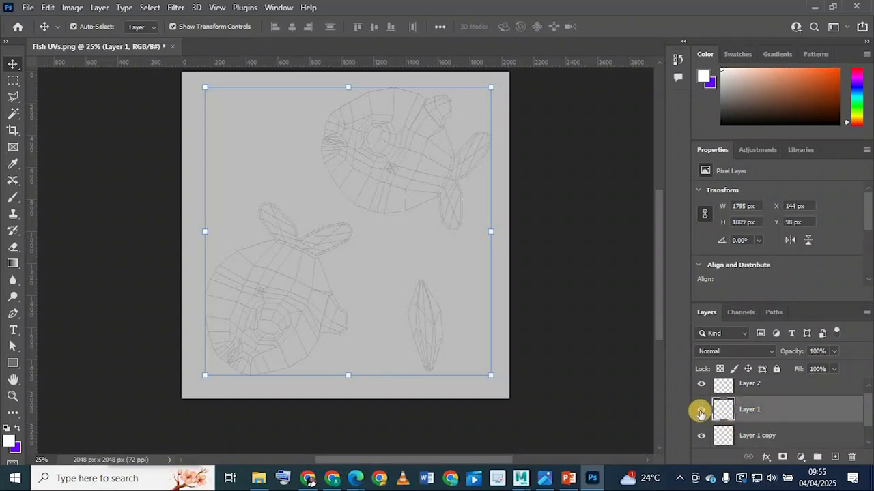
{"action": "left_click", "coordinate": [700, 413]}
{"action": "left_click", "coordinate": [700, 412]}
Step: Rename Layer 2 as "color"
{"action": "left_click", "coordinate": [766, 387]}
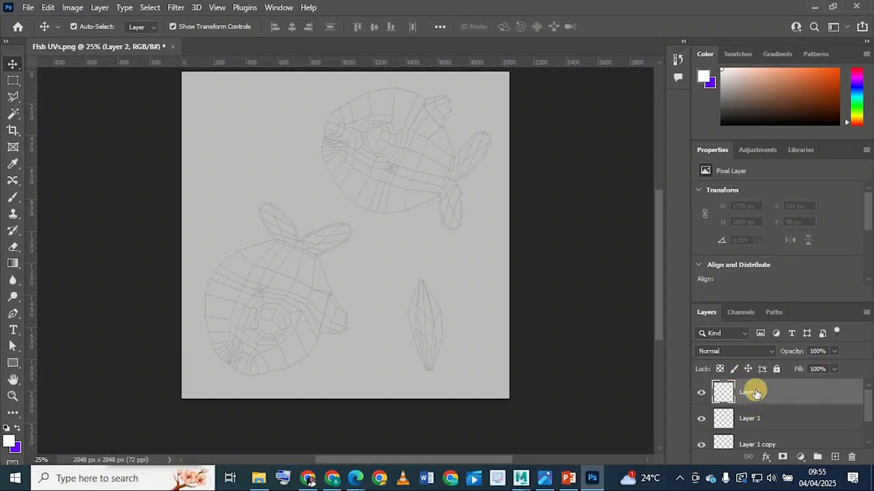
{"action": "double_click", "coordinate": [754, 394]}
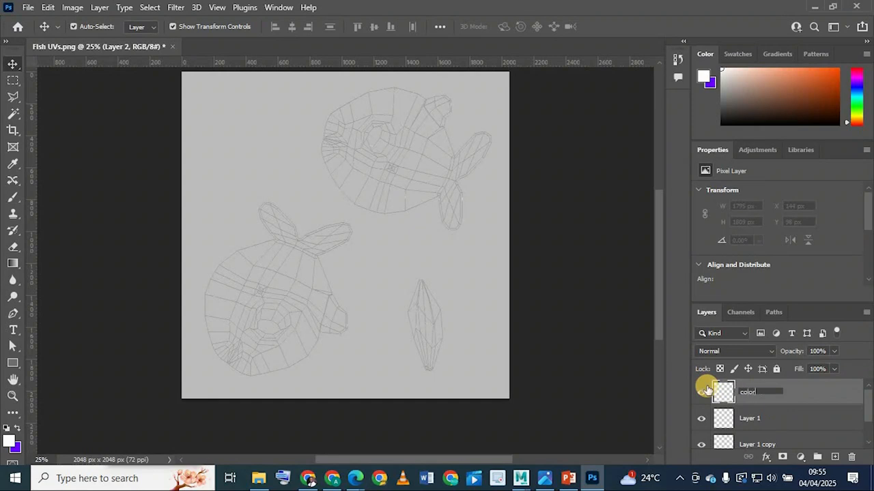
{"action": "key", "text": "Return"}
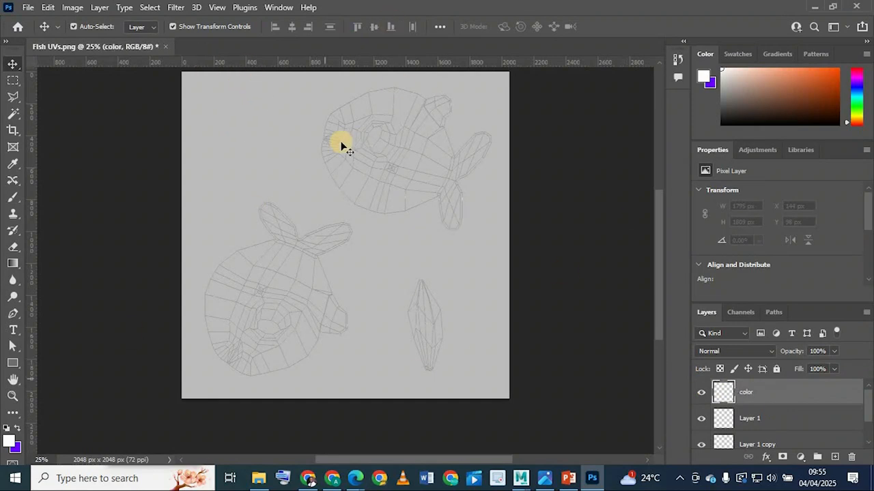
Step: Save the document on the computer as the Photoshop file Fish UVs in the UVS folder, with Maximize Compatibility on
{"action": "left_click", "coordinate": [29, 9]}
{"action": "left_click", "coordinate": [152, 163]}
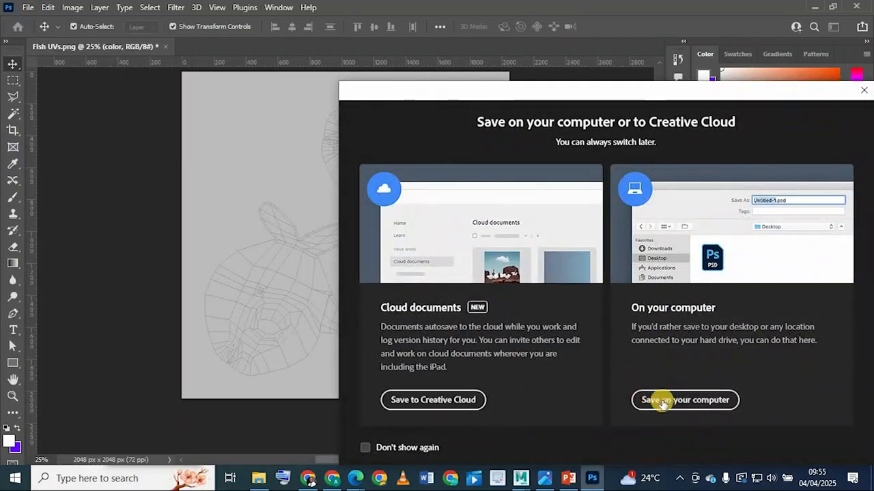
{"action": "left_click", "coordinate": [662, 401]}
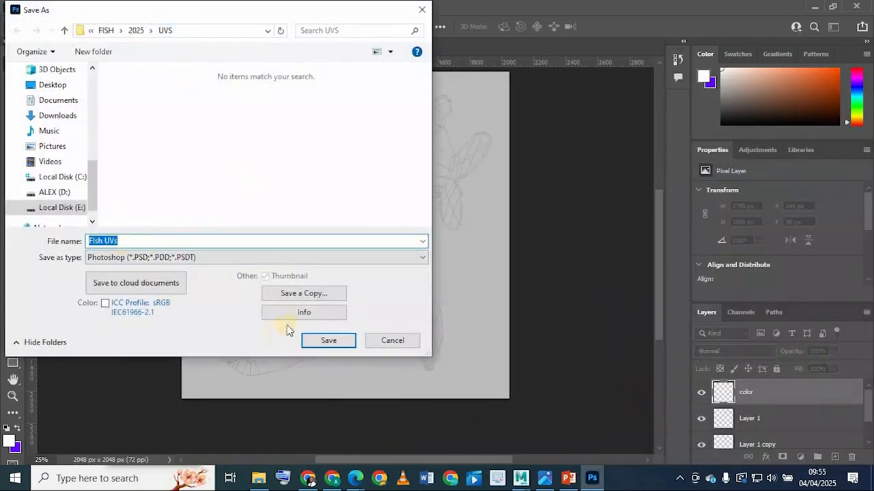
{"action": "left_click", "coordinate": [326, 341]}
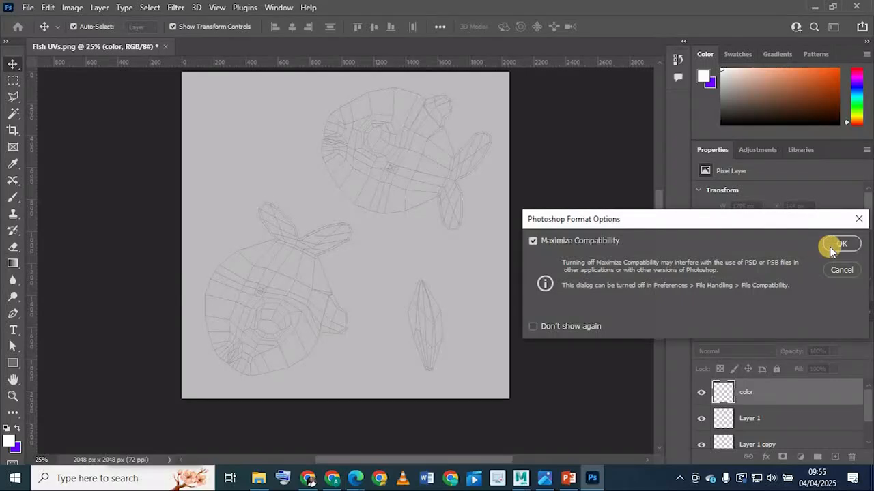
{"action": "left_click", "coordinate": [838, 244]}
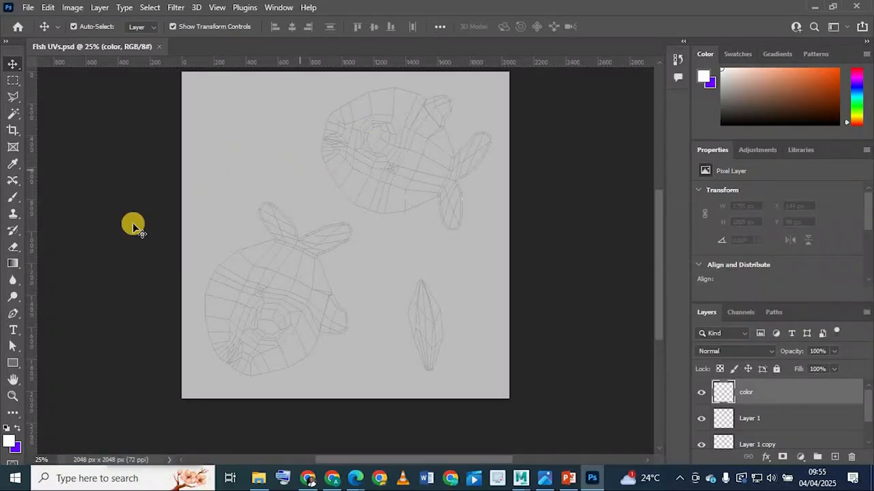
Step: View the fish reference pictures in the image viewer to examine the body and fin colours, and return to Photoshop
{"action": "left_click", "coordinate": [554, 482]}
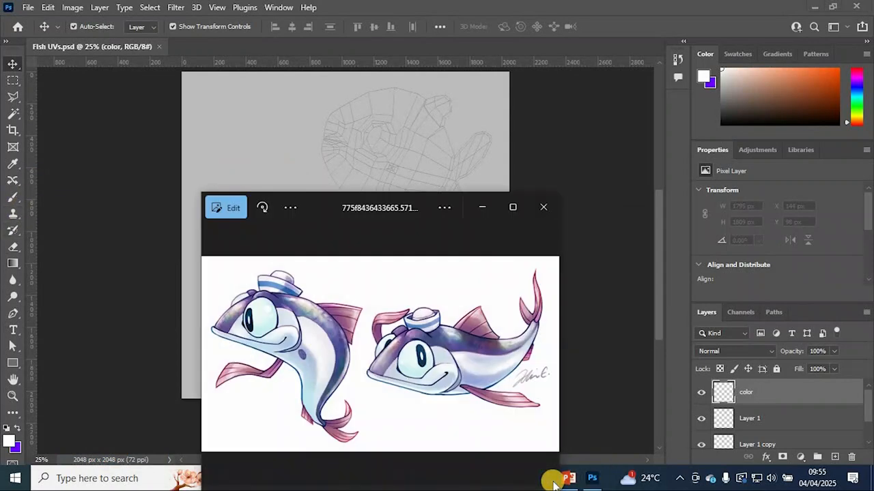
{"action": "left_click", "coordinate": [480, 208]}
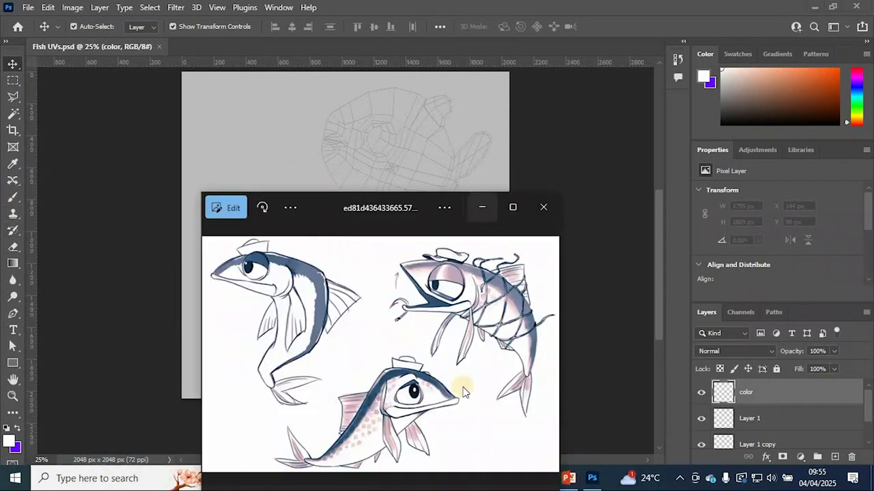
{"action": "key", "text": "Left"}
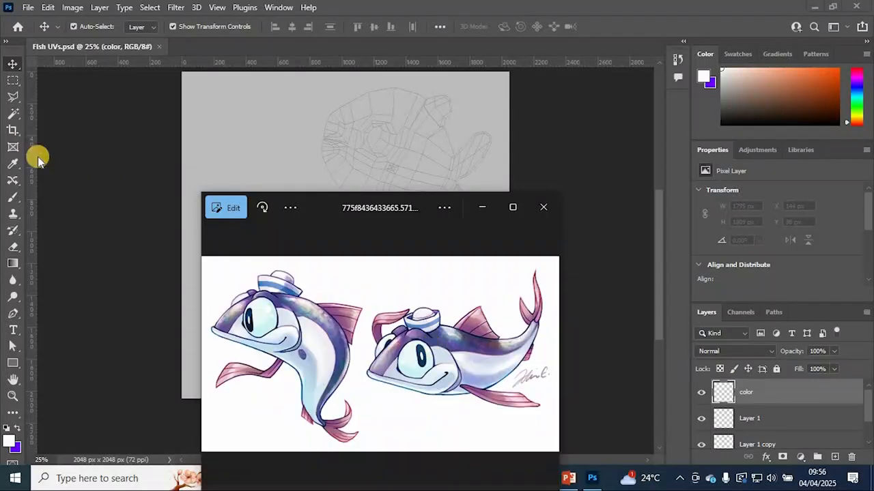
{"action": "left_click", "coordinate": [87, 157]}
Step: Activate the Brush tool and set the foreground colour to the muted purple 8f65b2
{"action": "left_click", "coordinate": [12, 198]}
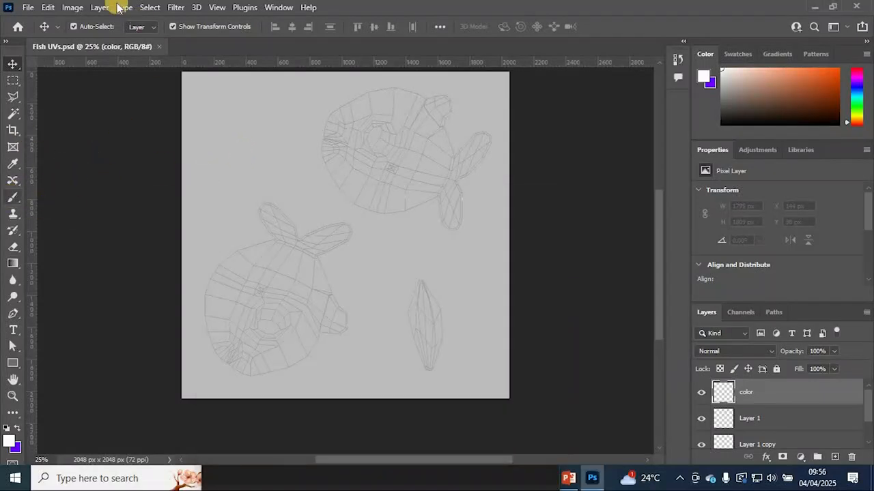
{"action": "left_click", "coordinate": [711, 71]}
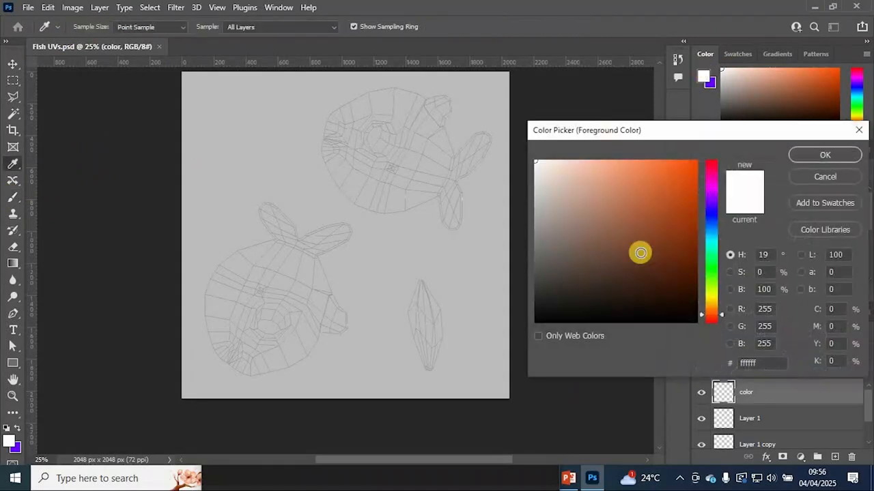
{"action": "left_click", "coordinate": [714, 194]}
{"action": "left_click", "coordinate": [717, 199]}
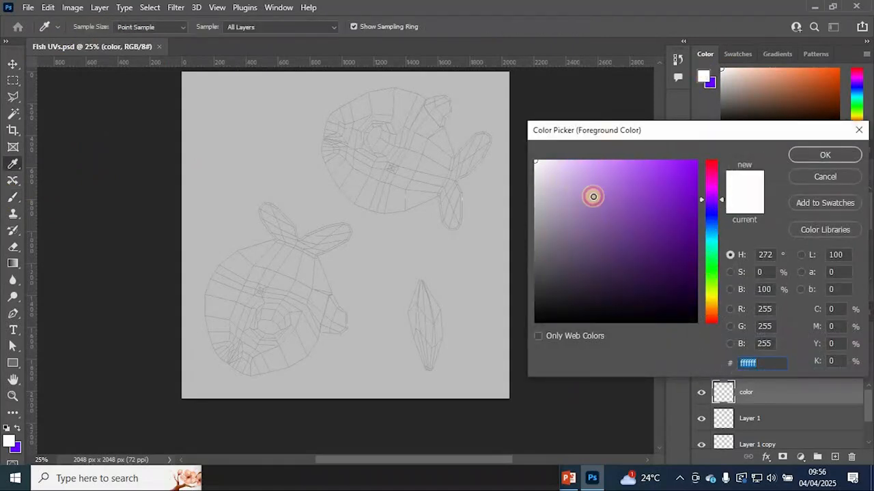
{"action": "mouse_move", "coordinate": [593, 197]}
{"action": "left_mouse_down"}
{"action": "mouse_move", "coordinate": [607, 199]}
{"action": "mouse_move", "coordinate": [605, 210]}
{"action": "left_mouse_up"}
{"action": "left_click", "coordinate": [843, 154]}
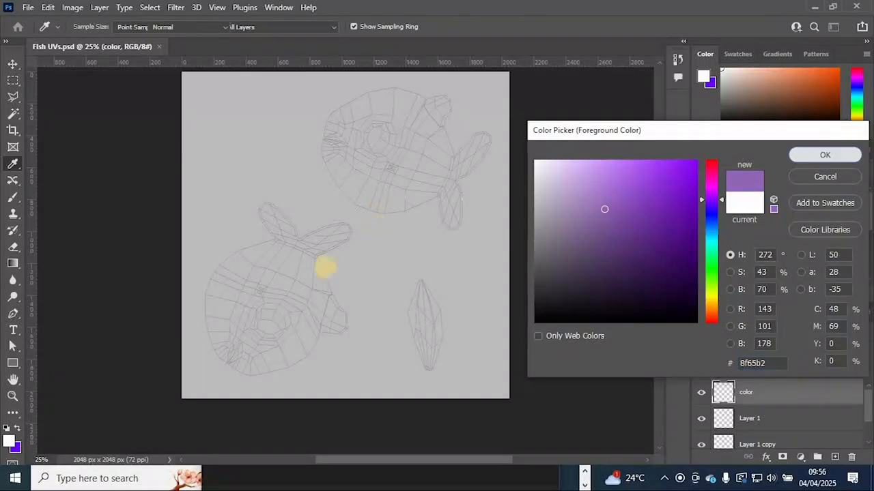
Step: Try a purple stroke with the 338 px brush on the lower fish UV shell and undo it
{"action": "left_click_drag", "start_coordinate": [298, 278], "coordinate": [292, 355]}
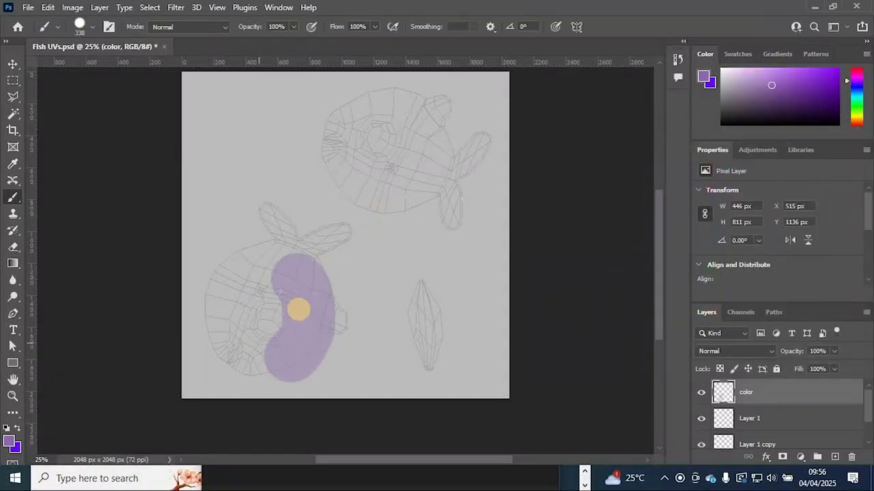
{"action": "key", "text": "ctrl+z"}
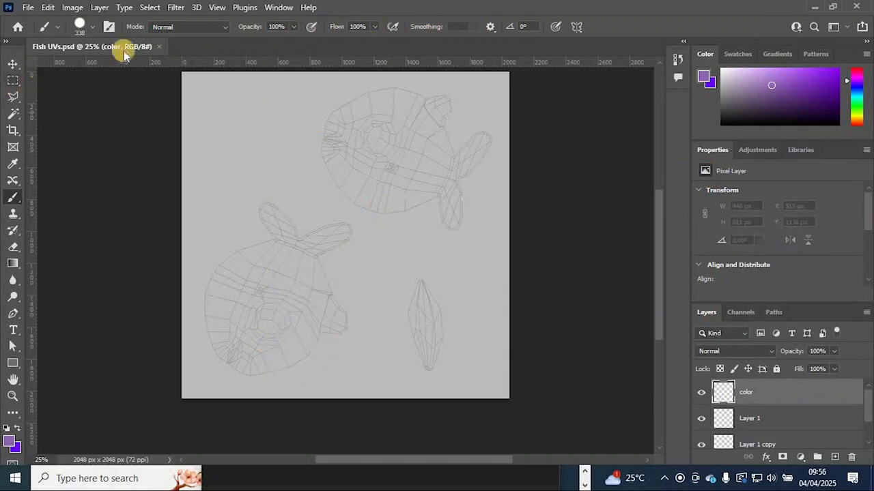
Step: Try the Kyle's Screentones 35 brush at 105 px with a stroke on the lower fish shell, and undo the stroke
{"action": "left_click", "coordinate": [91, 27]}
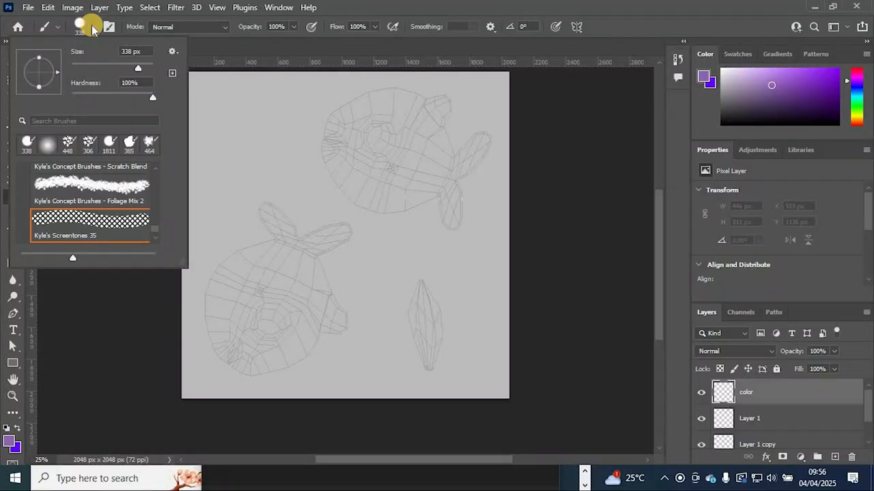
{"action": "scroll", "coordinate": [99, 176], "scroll_direction": "down", "scroll_amount": 6}
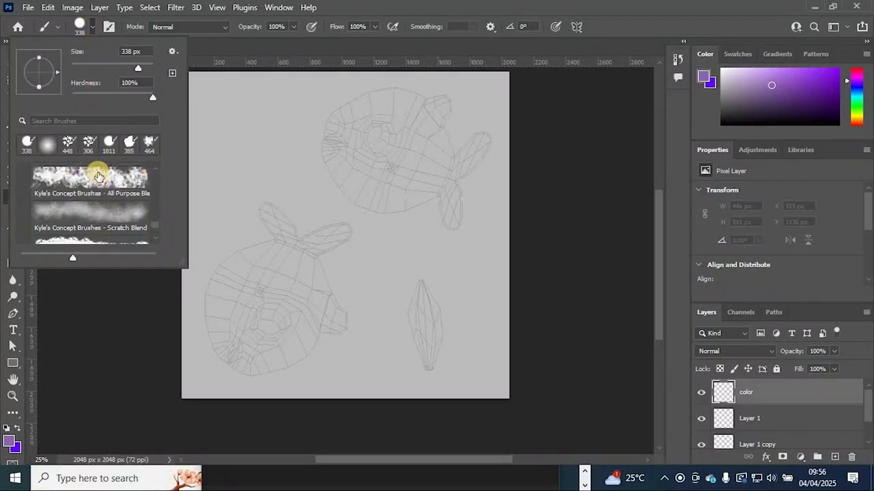
{"action": "mouse_move", "coordinate": [154, 219]}
{"action": "left_mouse_down"}
{"action": "mouse_move", "coordinate": [164, 158]}
{"action": "mouse_move", "coordinate": [151, 231]}
{"action": "left_mouse_up"}
{"action": "scroll", "coordinate": [147, 230], "scroll_direction": "up", "scroll_amount": 5}
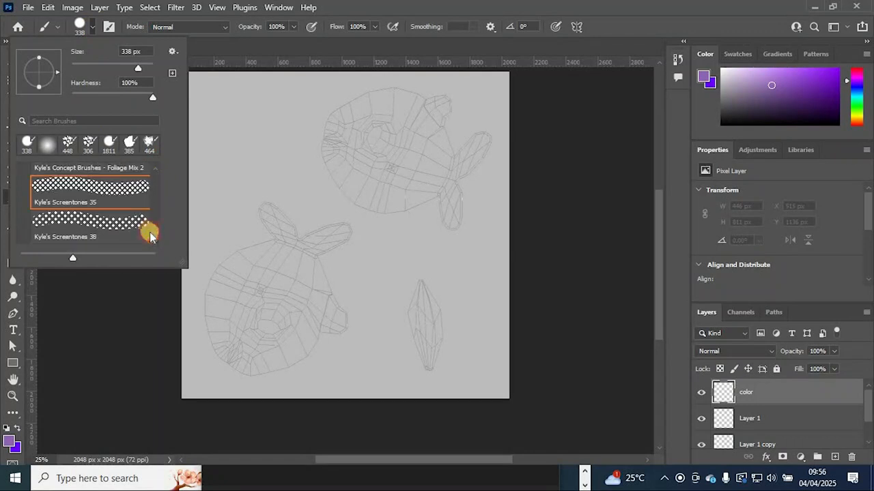
{"action": "left_click", "coordinate": [106, 185]}
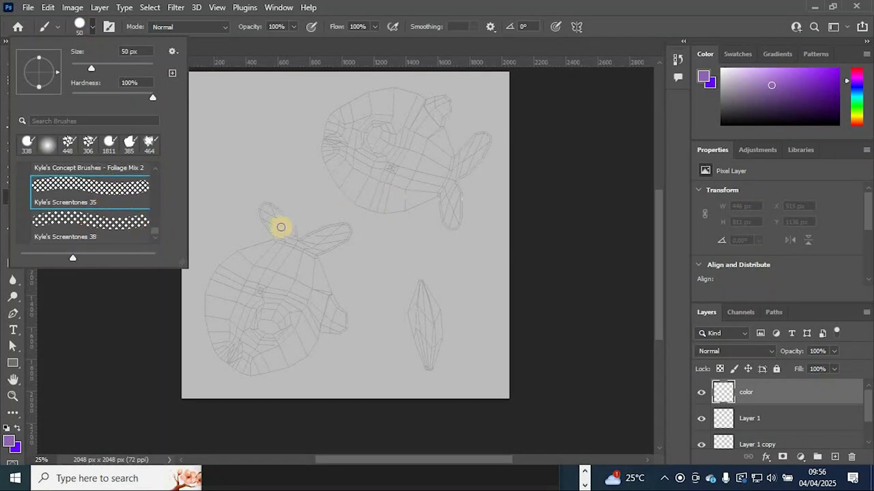
{"action": "left_click_drag", "start_coordinate": [78, 68], "coordinate": [108, 68]}
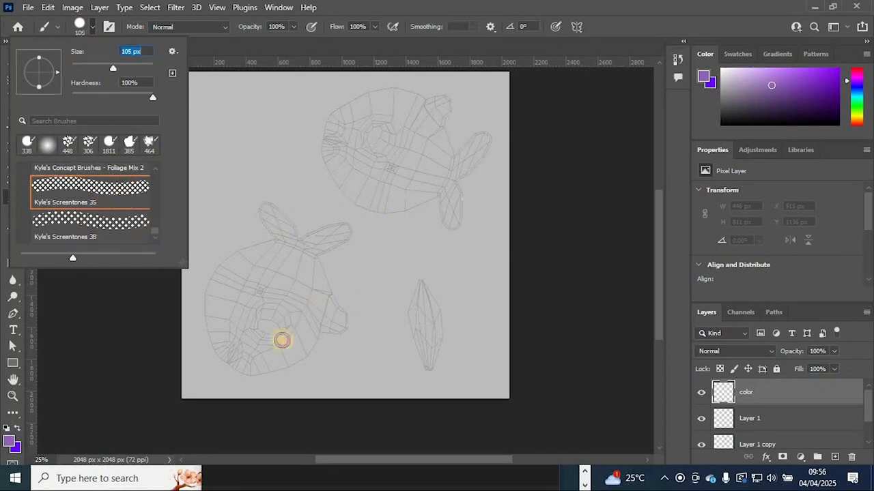
{"action": "mouse_move", "coordinate": [293, 265]}
{"action": "left_mouse_down"}
{"action": "mouse_move", "coordinate": [307, 298]}
{"action": "mouse_move", "coordinate": [279, 344]}
{"action": "left_mouse_up"}
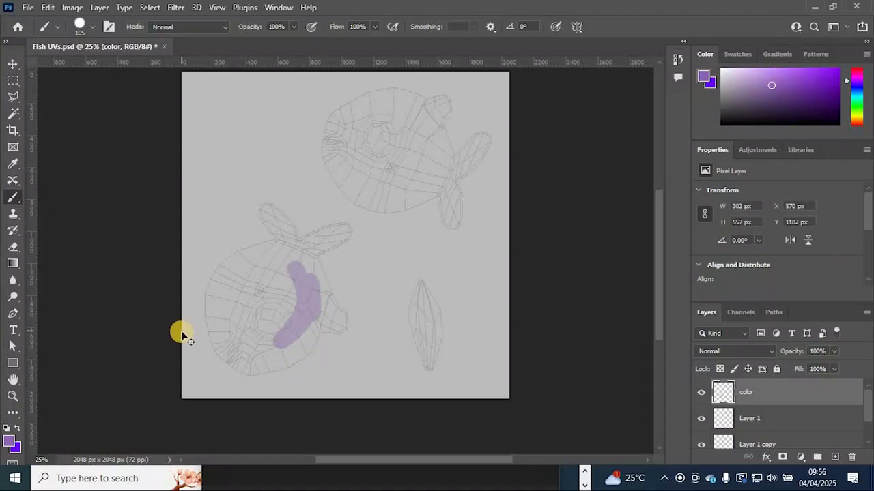
{"action": "key", "text": "ctrl+z"}
Step: Try the Kyle's Screentones 38 brush at 50 px on the lower fish shell and undo the stroke
{"action": "left_click", "coordinate": [84, 27]}
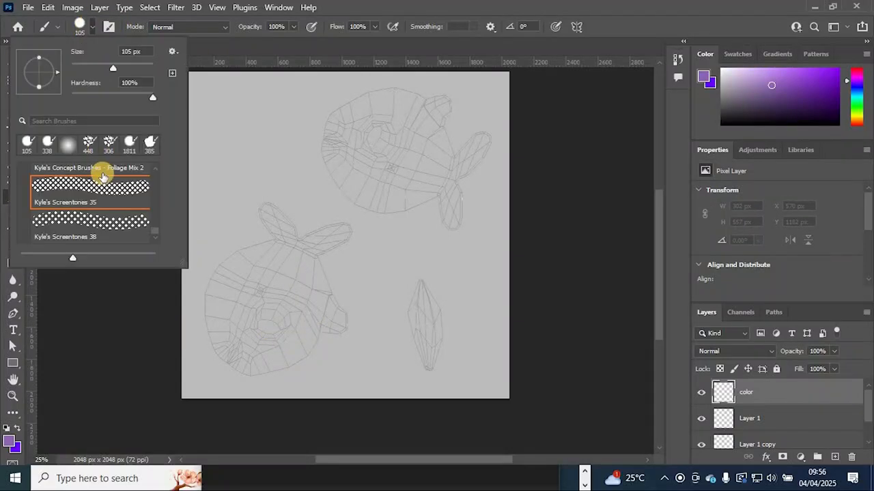
{"action": "left_click", "coordinate": [89, 219]}
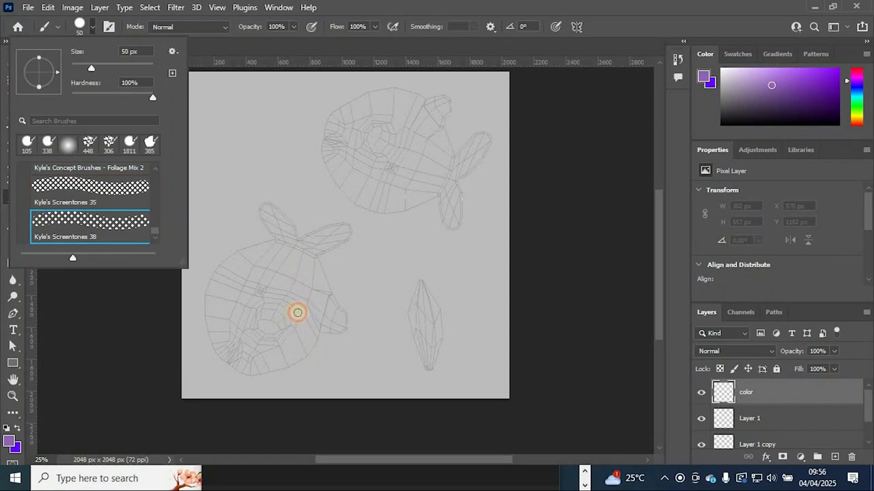
{"action": "mouse_move", "coordinate": [297, 312]}
{"action": "left_mouse_down"}
{"action": "mouse_move", "coordinate": [308, 289]}
{"action": "mouse_move", "coordinate": [304, 317]}
{"action": "left_mouse_up"}
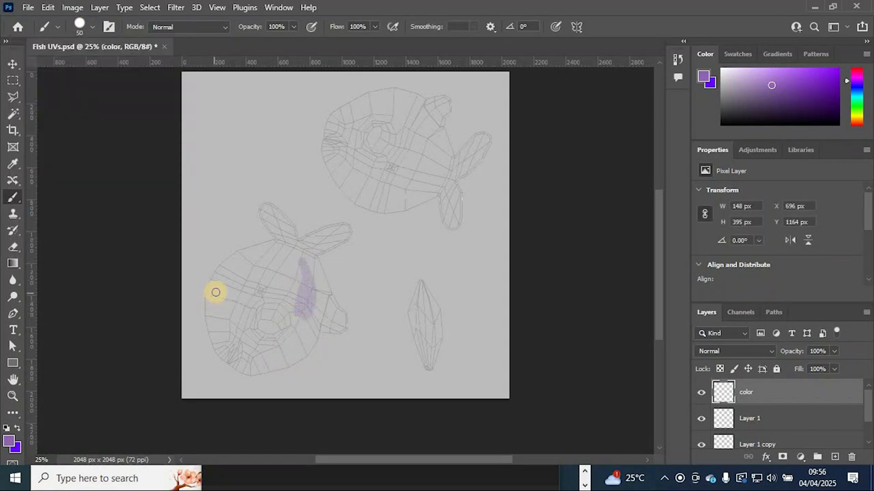
{"action": "key", "text": "ctrl+z"}
Step: Try the Kyle's Concept Brushes - Foliage Mix 2 brush with a stroke across the lower fish shell, and undo the stroke
{"action": "left_click", "coordinate": [85, 27]}
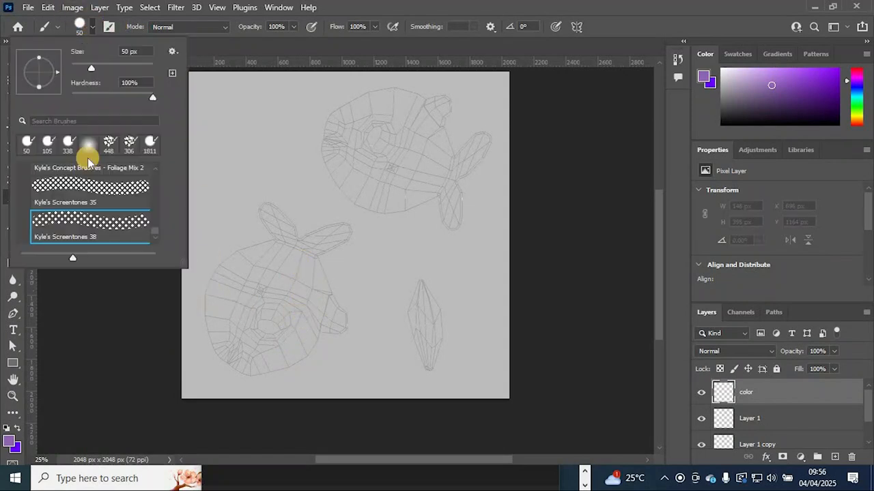
{"action": "scroll", "coordinate": [112, 203], "scroll_direction": "up", "scroll_amount": 2}
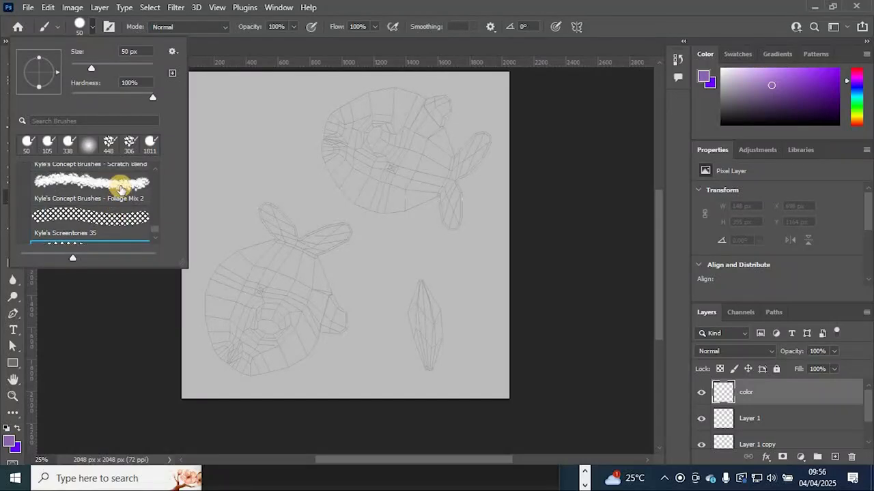
{"action": "left_click", "coordinate": [120, 189]}
{"action": "mouse_move", "coordinate": [299, 318]}
{"action": "left_mouse_down"}
{"action": "mouse_move", "coordinate": [284, 279]}
{"action": "mouse_move", "coordinate": [290, 368]}
{"action": "left_mouse_up"}
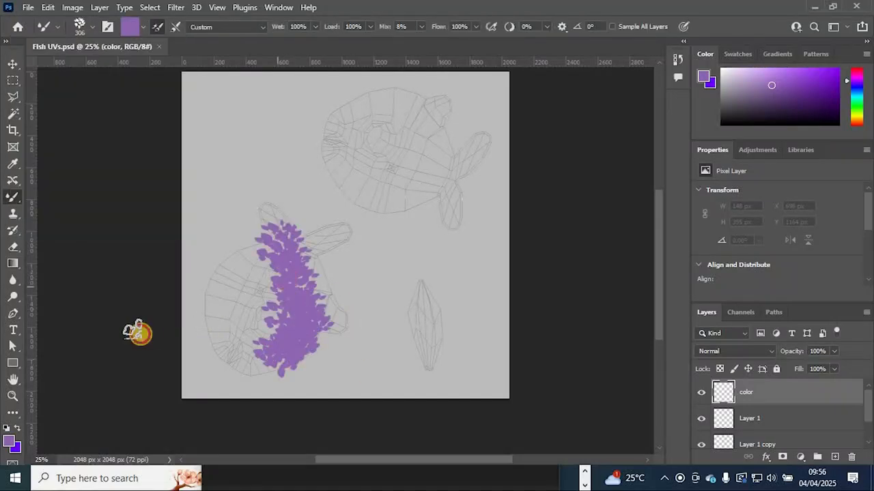
{"action": "key", "text": "ctrl+z"}
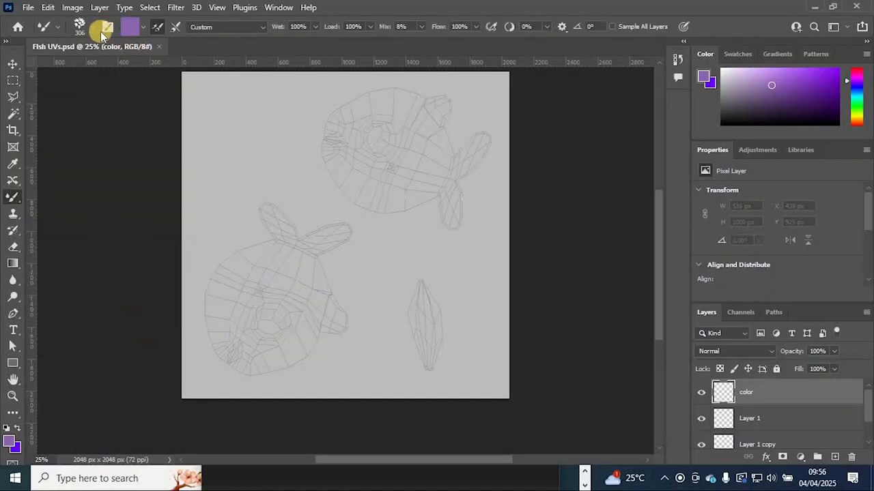
Step: Try the Soft Round brush at 306 px with a stroke down the lower fish shell, and undo the stroke
{"action": "left_click", "coordinate": [93, 38]}
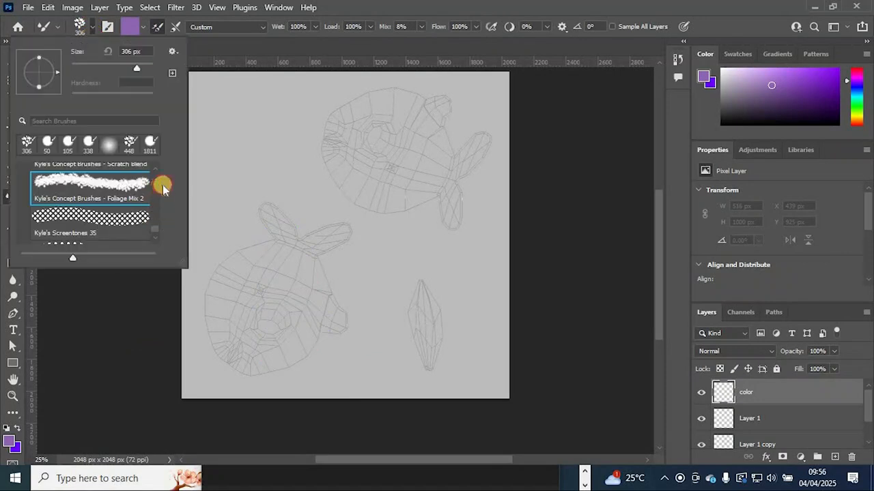
{"action": "left_click_drag", "start_coordinate": [156, 229], "coordinate": [161, 151]}
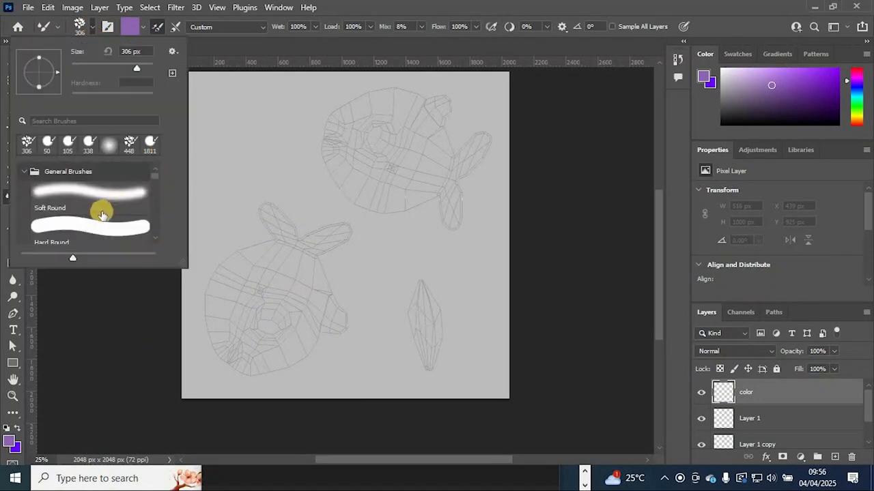
{"action": "scroll", "coordinate": [100, 208], "scroll_direction": "down", "scroll_amount": 4}
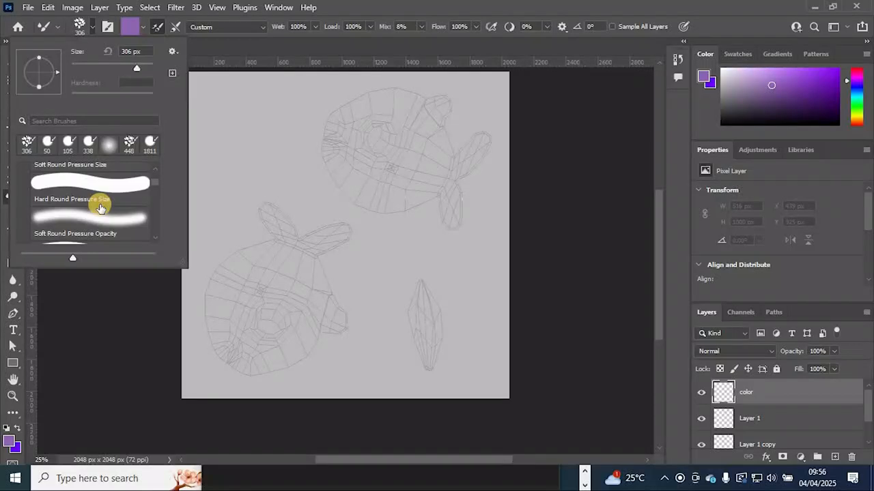
{"action": "scroll", "coordinate": [102, 204], "scroll_direction": "up", "scroll_amount": 4}
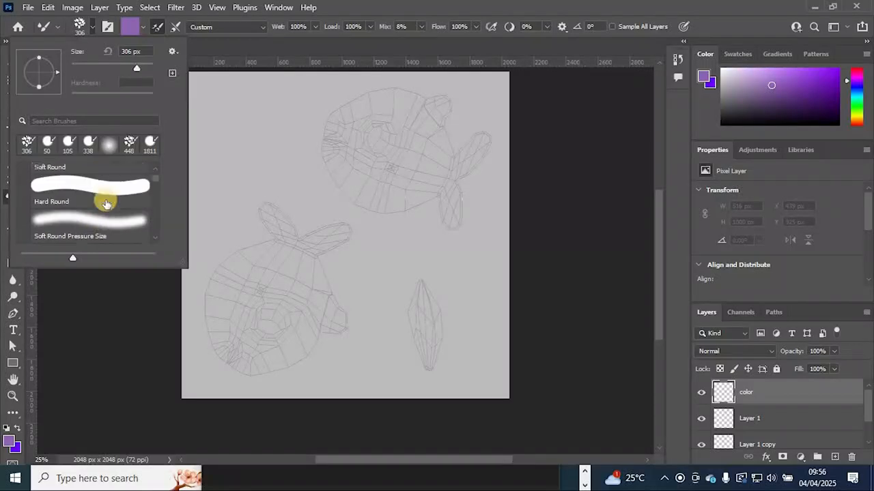
{"action": "scroll", "coordinate": [111, 200], "scroll_direction": "up", "scroll_amount": 1}
{"action": "left_click", "coordinate": [149, 199]}
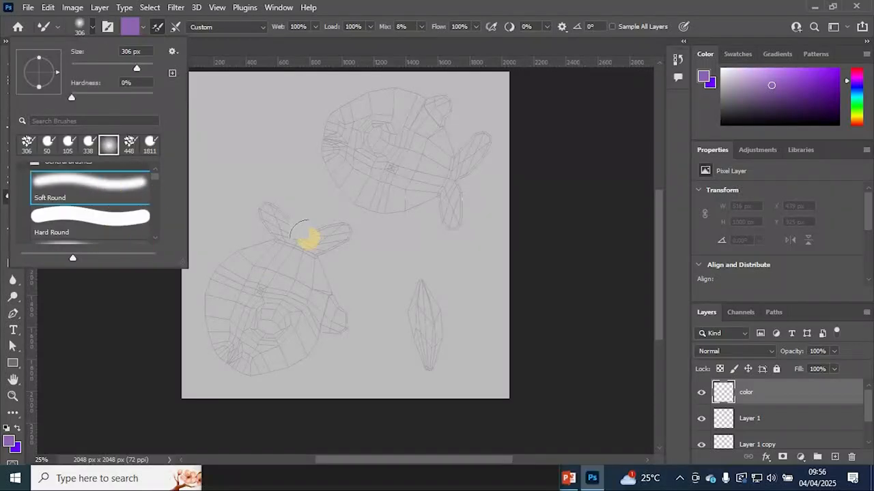
{"action": "left_click_drag", "start_coordinate": [300, 341], "coordinate": [304, 355]}
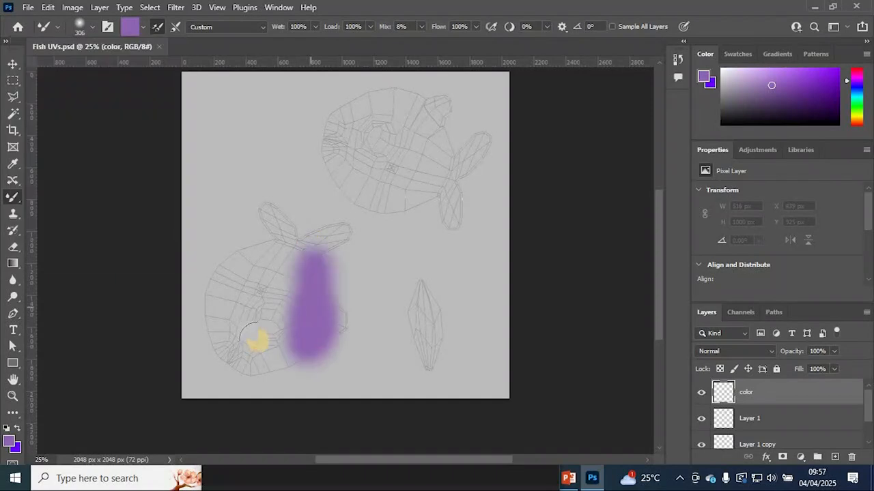
{"action": "key", "text": "ctrl+z"}
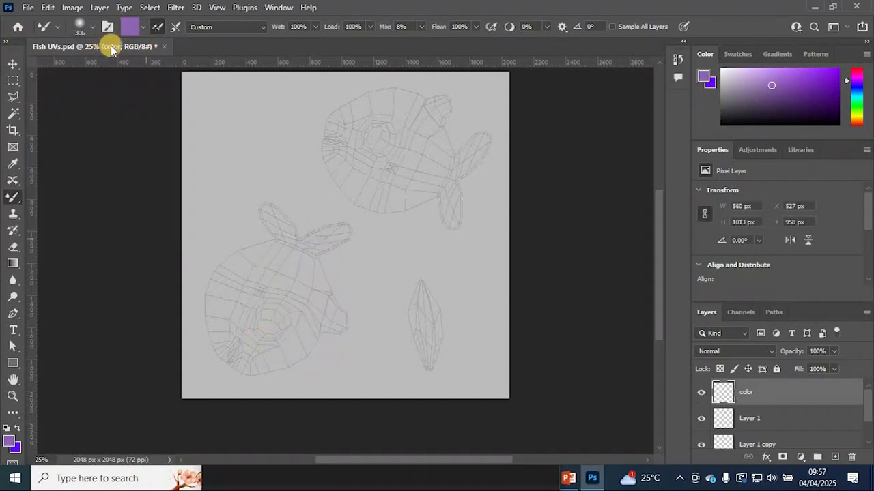
Step: Reduce the Soft Round brush to 177 px, try a dab on the lower fish shell, and undo it
{"action": "left_click", "coordinate": [94, 28]}
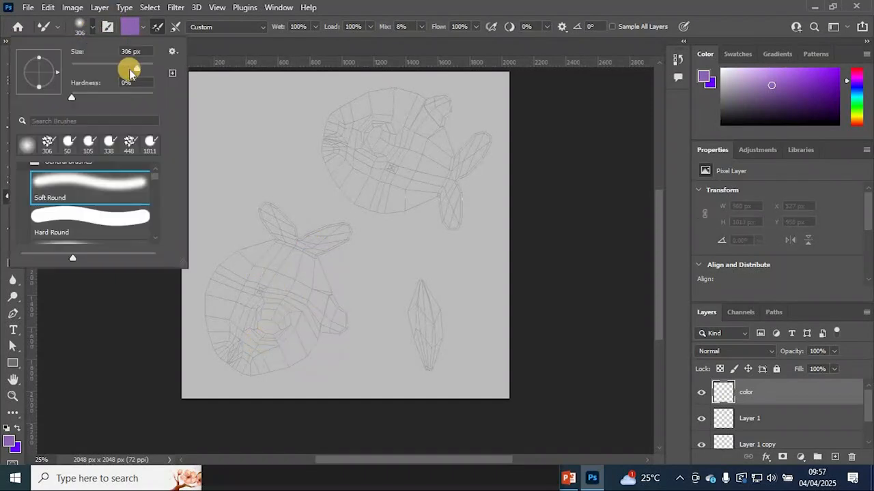
{"action": "left_click_drag", "start_coordinate": [131, 68], "coordinate": [127, 68]}
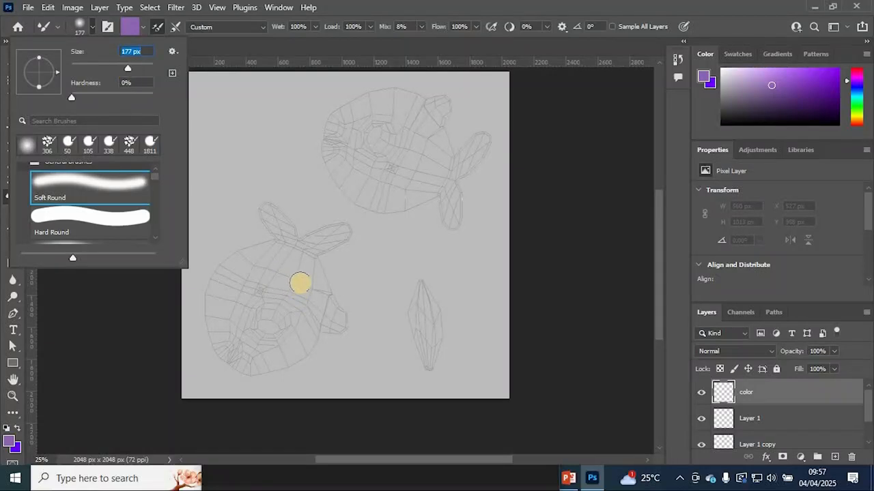
{"action": "left_click", "coordinate": [300, 283]}
{"action": "key", "text": "ctrl+z"}
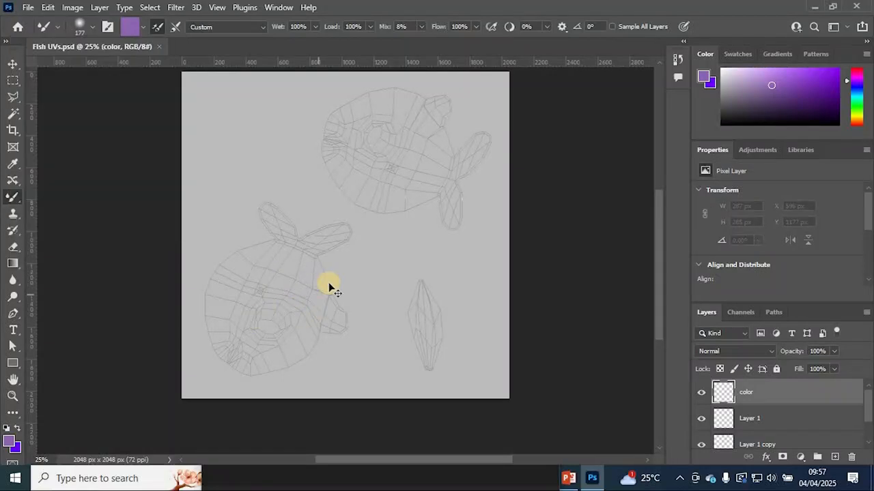
Step: Check the fish reference picture for the placement of the purple areas, and return to the lower fish shell
{"action": "scroll", "coordinate": [328, 286], "scroll_direction": "up", "scroll_amount": 2, "text": "alt"}
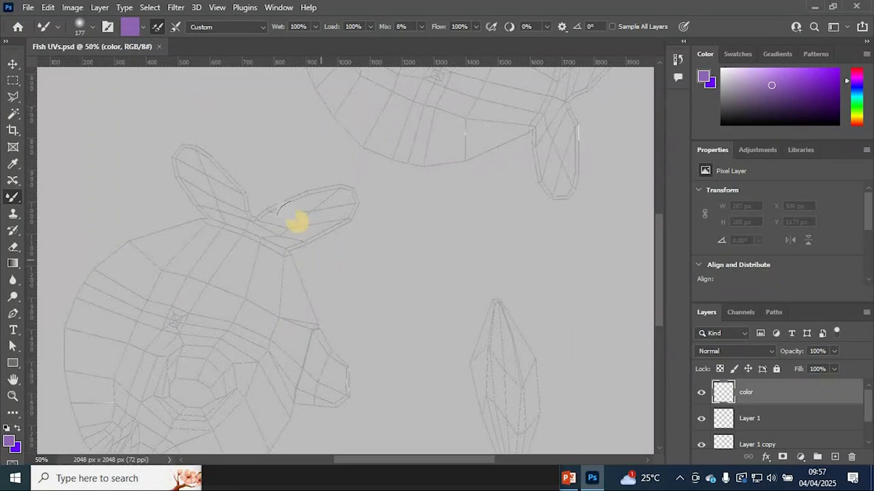
{"action": "scroll", "coordinate": [303, 211], "scroll_direction": "down", "scroll_amount": 1}
{"action": "scroll", "coordinate": [300, 212], "scroll_direction": "down", "scroll_amount": 1}
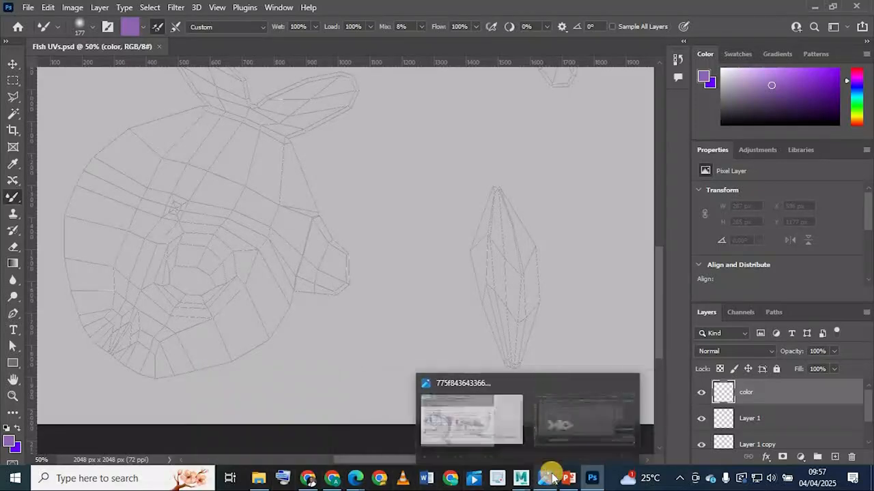
{"action": "left_click", "coordinate": [464, 365]}
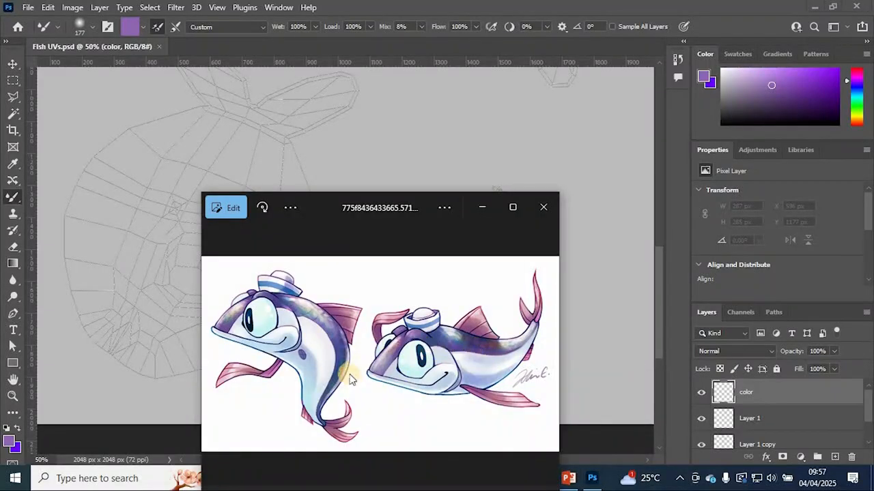
{"action": "left_click", "coordinate": [482, 212]}
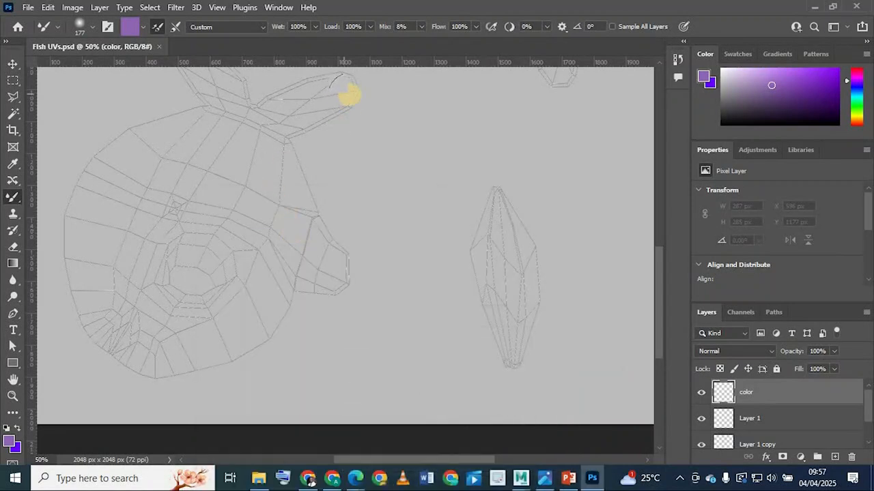
Step: Try the 177 px Soft Round brush and the Hard Round Pressure Size brush at 89 px on the lower fish's tail fin, undoing both strokes
{"action": "left_click_drag", "start_coordinate": [348, 94], "coordinate": [292, 142]}
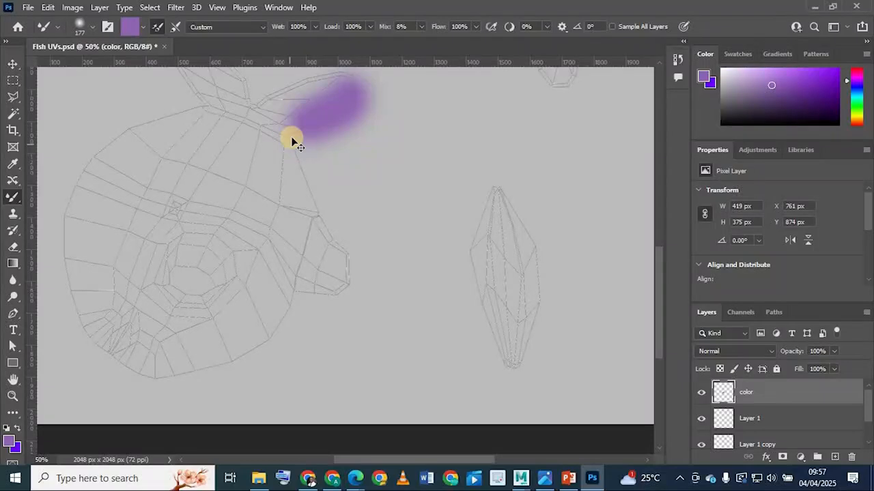
{"action": "key", "text": "ctrl+z"}
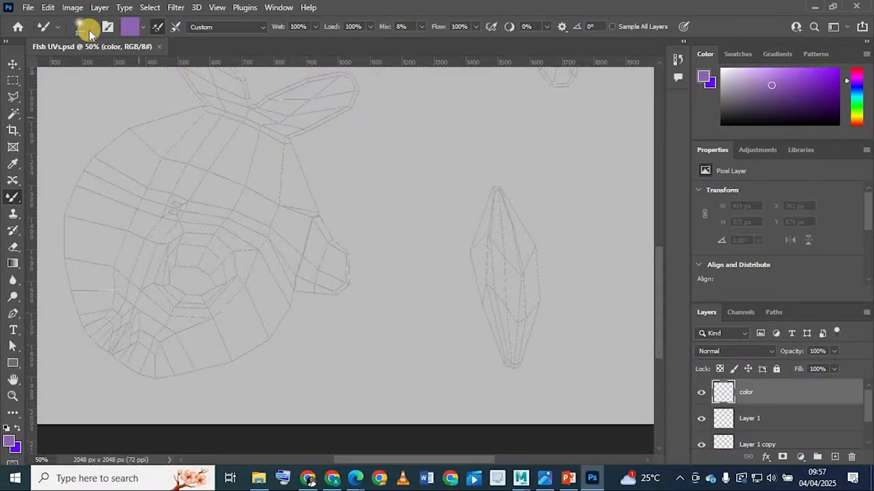
{"action": "left_click", "coordinate": [89, 30]}
{"action": "scroll", "coordinate": [68, 224], "scroll_direction": "down", "scroll_amount": 2}
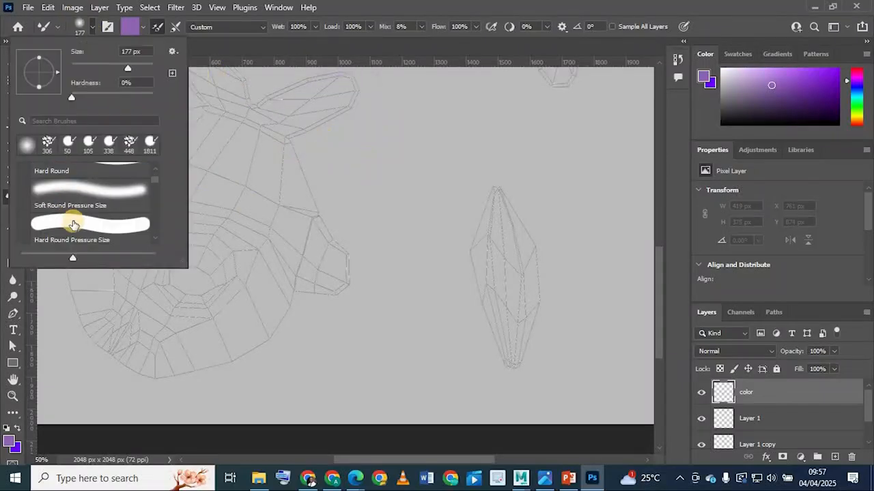
{"action": "scroll", "coordinate": [75, 222], "scroll_direction": "down", "scroll_amount": 1}
{"action": "left_click", "coordinate": [88, 195]}
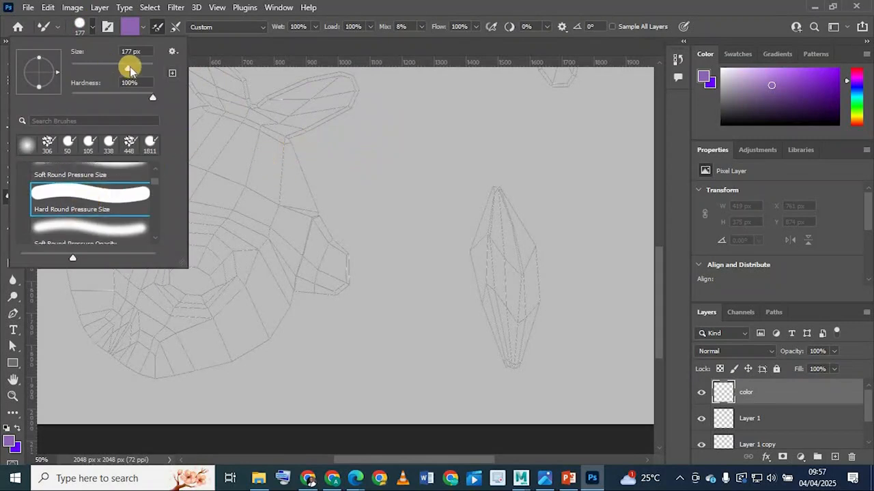
{"action": "mouse_move", "coordinate": [125, 69]}
{"action": "left_mouse_down"}
{"action": "mouse_move", "coordinate": [242, 110]}
{"action": "mouse_move", "coordinate": [108, 68]}
{"action": "left_mouse_up"}
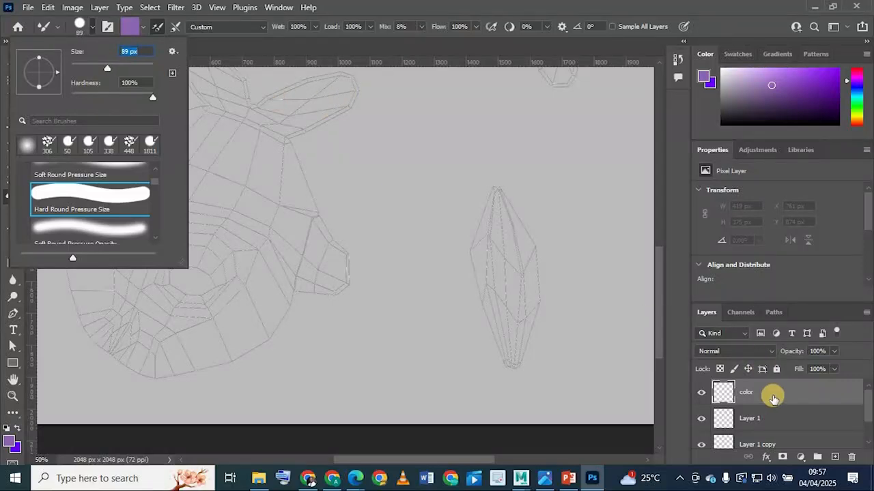
{"action": "left_click", "coordinate": [282, 280]}
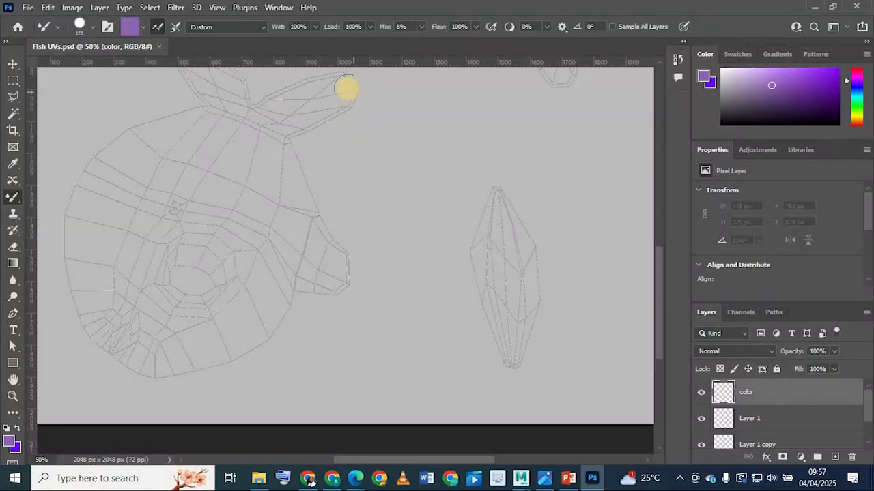
{"action": "mouse_move", "coordinate": [346, 89]}
{"action": "left_mouse_down"}
{"action": "mouse_move", "coordinate": [334, 109]}
{"action": "mouse_move", "coordinate": [293, 131]}
{"action": "mouse_move", "coordinate": [291, 145]}
{"action": "left_mouse_up"}
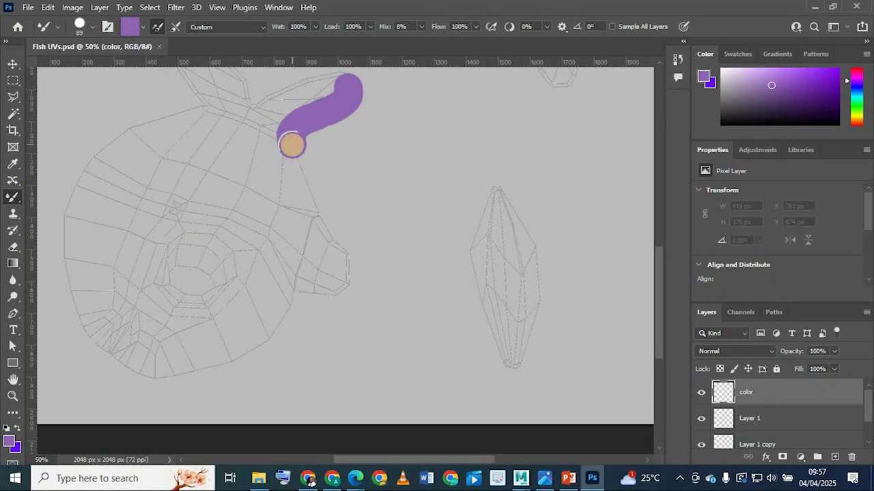
{"action": "key", "text": "ctrl+z"}
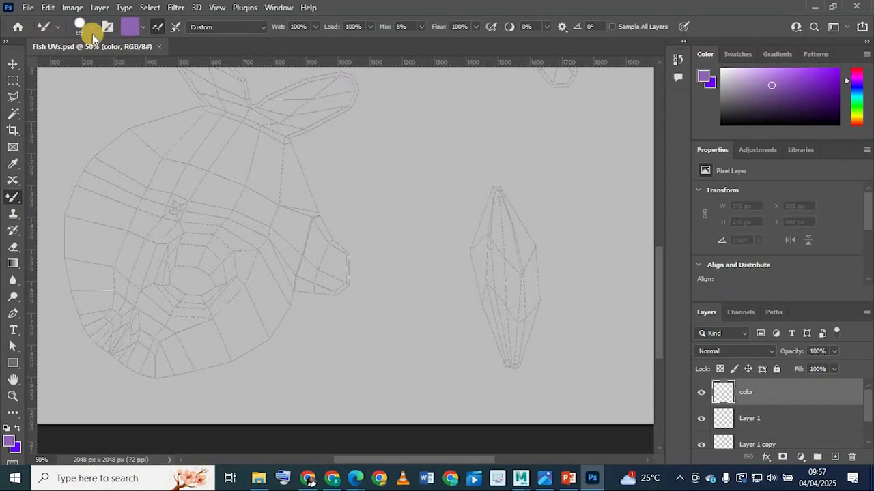
Step: Choose the Soft Round Pressure Opacity brush at 89 px and paint the lower fish's back edge and dorsal fin purple
{"action": "left_click", "coordinate": [92, 27]}
{"action": "left_click", "coordinate": [91, 227]}
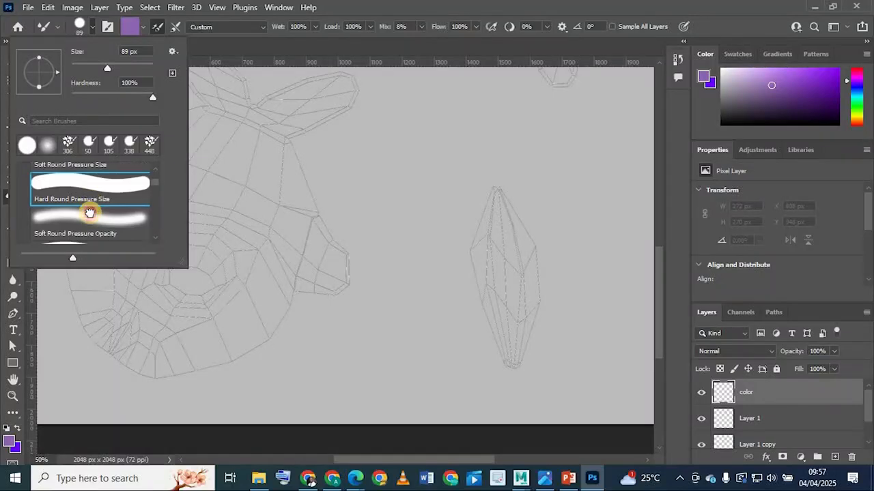
{"action": "left_click_drag", "start_coordinate": [339, 83], "coordinate": [280, 140]}
{"action": "key", "text": "ctrl+z"}
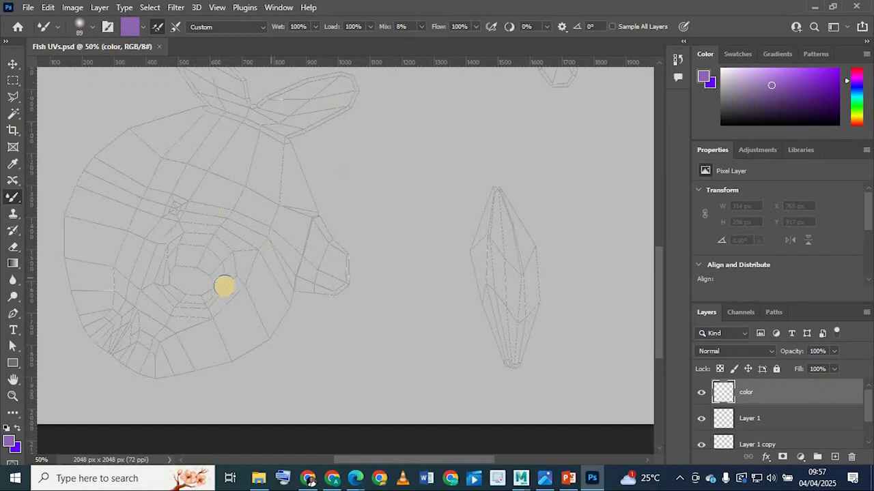
{"action": "mouse_move", "coordinate": [249, 256]}
{"action": "left_mouse_down"}
{"action": "mouse_move", "coordinate": [218, 328]}
{"action": "mouse_move", "coordinate": [179, 345]}
{"action": "mouse_move", "coordinate": [163, 369]}
{"action": "left_mouse_up"}
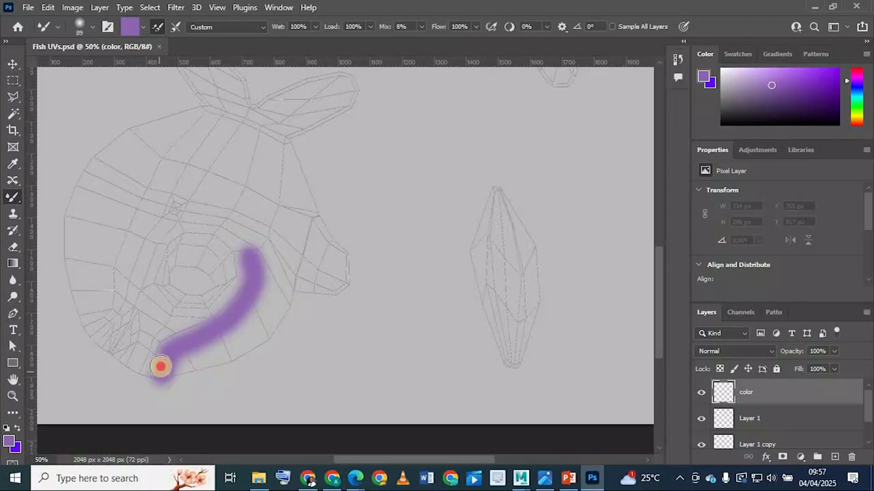
{"action": "mouse_move", "coordinate": [269, 325]}
{"action": "left_mouse_down"}
{"action": "mouse_move", "coordinate": [166, 366]}
{"action": "mouse_move", "coordinate": [228, 343]}
{"action": "mouse_move", "coordinate": [226, 328]}
{"action": "mouse_move", "coordinate": [255, 314]}
{"action": "mouse_move", "coordinate": [230, 357]}
{"action": "mouse_move", "coordinate": [266, 330]}
{"action": "mouse_move", "coordinate": [318, 257]}
{"action": "mouse_move", "coordinate": [337, 292]}
{"action": "mouse_move", "coordinate": [287, 279]}
{"action": "mouse_move", "coordinate": [271, 255]}
{"action": "mouse_move", "coordinate": [306, 218]}
{"action": "mouse_move", "coordinate": [312, 237]}
{"action": "mouse_move", "coordinate": [282, 287]}
{"action": "mouse_move", "coordinate": [265, 289]}
{"action": "left_mouse_up"}
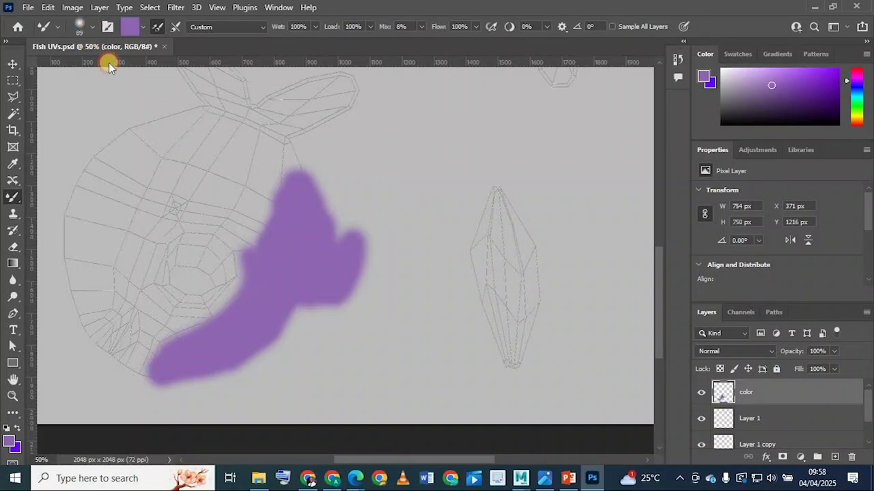
Step: Enlarge the brush to 275 px and extend the purple over the lower fish's rear body and adjoining tail fin lobe
{"action": "left_click", "coordinate": [92, 27]}
{"action": "left_click_drag", "start_coordinate": [109, 64], "coordinate": [117, 66]}
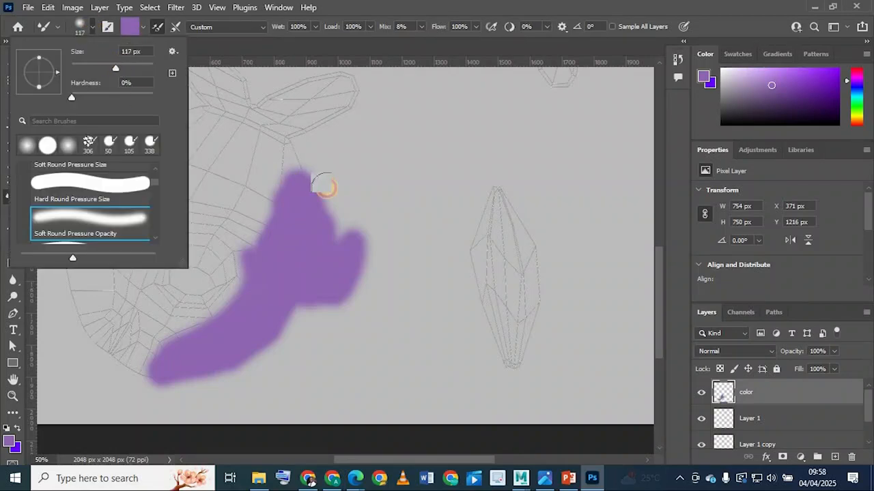
{"action": "left_click", "coordinate": [135, 69]}
{"action": "mouse_move", "coordinate": [295, 188]}
{"action": "left_mouse_down"}
{"action": "mouse_move", "coordinate": [293, 244]}
{"action": "mouse_move", "coordinate": [279, 160]}
{"action": "mouse_move", "coordinate": [346, 102]}
{"action": "mouse_move", "coordinate": [342, 96]}
{"action": "left_mouse_up"}
{"action": "scroll", "coordinate": [335, 150], "scroll_direction": "up", "scroll_amount": 2}
{"action": "left_click_drag", "start_coordinate": [335, 146], "coordinate": [279, 243]}
{"action": "left_click_drag", "start_coordinate": [272, 273], "coordinate": [256, 344]}
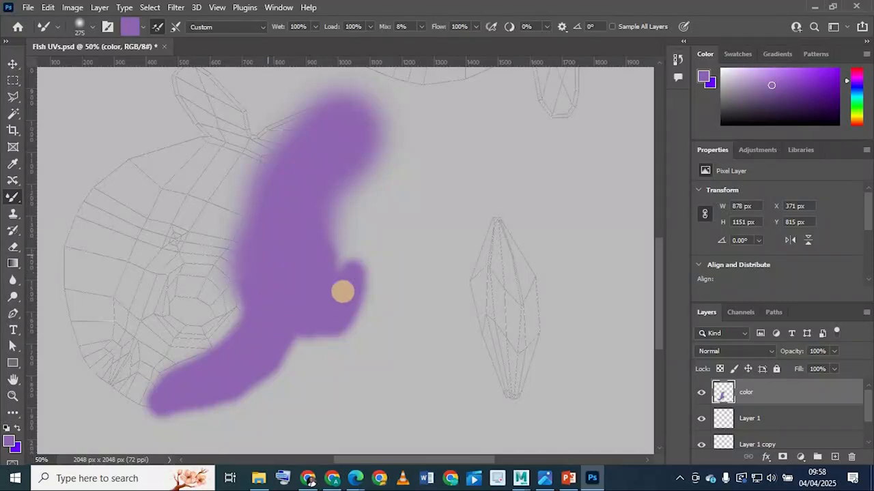
Step: Lower the color layer's opacity to 42% so the wireframe shows through the purple paint
{"action": "scroll", "coordinate": [414, 255], "scroll_direction": "up", "scroll_amount": 4}
{"action": "scroll", "coordinate": [423, 254], "scroll_direction": "up", "scroll_amount": 5}
{"action": "scroll", "coordinate": [312, 335], "scroll_direction": "up", "scroll_amount": 4}
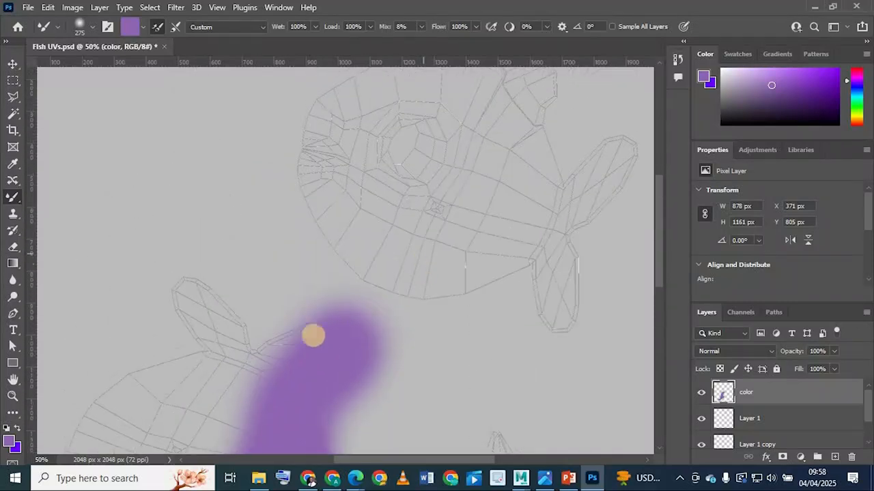
{"action": "scroll", "coordinate": [436, 275], "scroll_direction": "down", "scroll_amount": 3}
{"action": "scroll", "coordinate": [435, 275], "scroll_direction": "down", "scroll_amount": 3}
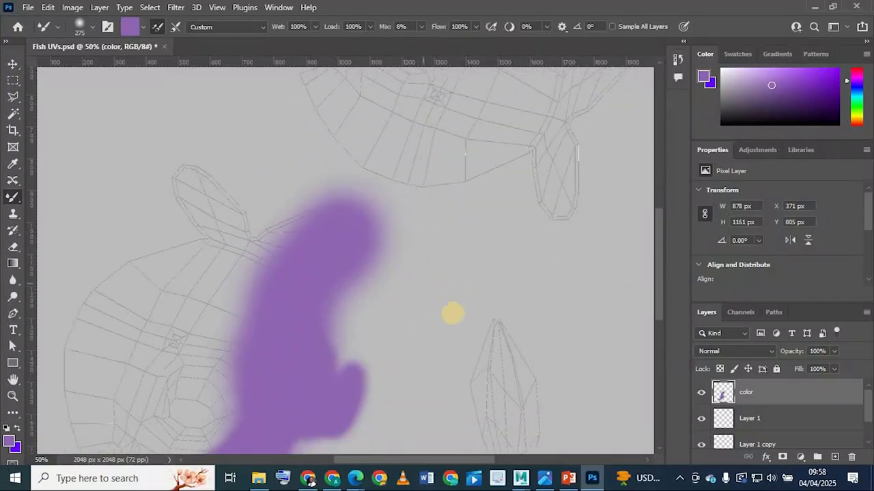
{"action": "left_click", "coordinate": [833, 350]}
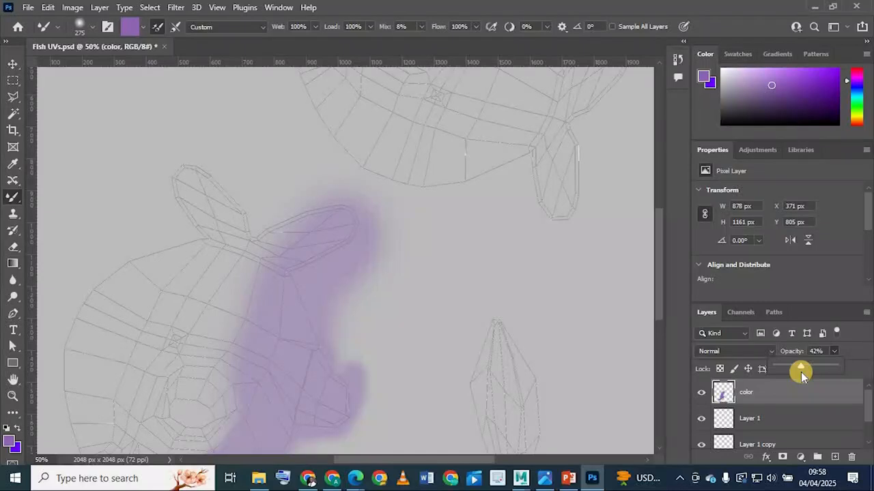
Step: Paint the upper fish's back, dorsal fin and upper tail lobe purple, and return the color layer's opacity to 100%
{"action": "scroll", "coordinate": [382, 179], "scroll_direction": "up", "scroll_amount": 5}
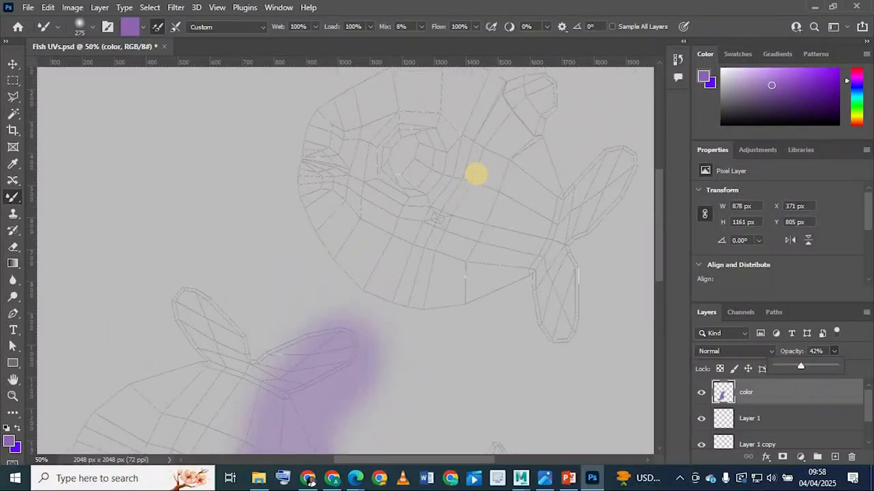
{"action": "scroll", "coordinate": [471, 168], "scroll_direction": "up", "scroll_amount": 5}
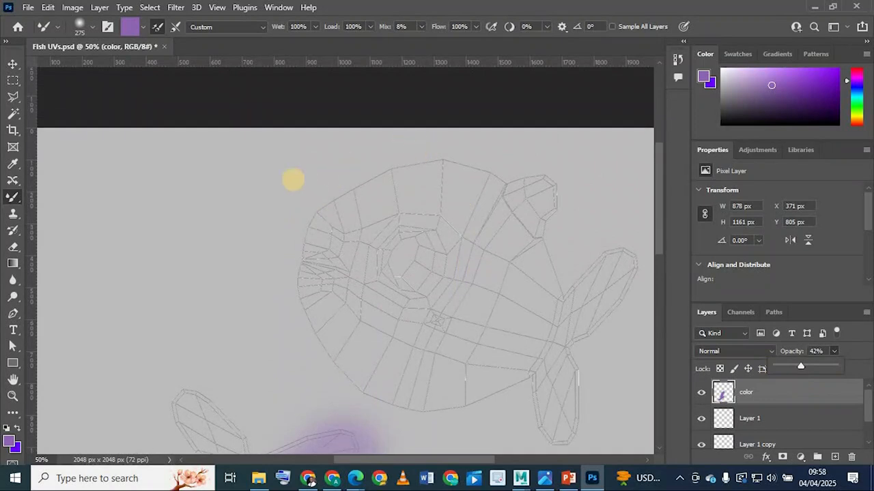
{"action": "mouse_move", "coordinate": [333, 191]}
{"action": "left_mouse_down"}
{"action": "mouse_move", "coordinate": [423, 173]}
{"action": "mouse_move", "coordinate": [511, 187]}
{"action": "mouse_move", "coordinate": [536, 203]}
{"action": "mouse_move", "coordinate": [549, 233]}
{"action": "mouse_move", "coordinate": [441, 170]}
{"action": "mouse_move", "coordinate": [495, 189]}
{"action": "mouse_move", "coordinate": [546, 253]}
{"action": "mouse_move", "coordinate": [576, 268]}
{"action": "mouse_move", "coordinate": [619, 249]}
{"action": "mouse_move", "coordinate": [569, 304]}
{"action": "mouse_move", "coordinate": [526, 238]}
{"action": "mouse_move", "coordinate": [432, 181]}
{"action": "mouse_move", "coordinate": [554, 230]}
{"action": "mouse_move", "coordinate": [619, 227]}
{"action": "mouse_move", "coordinate": [511, 201]}
{"action": "mouse_move", "coordinate": [364, 186]}
{"action": "mouse_move", "coordinate": [480, 170]}
{"action": "mouse_move", "coordinate": [455, 171]}
{"action": "mouse_move", "coordinate": [515, 195]}
{"action": "mouse_move", "coordinate": [382, 172]}
{"action": "mouse_move", "coordinate": [471, 168]}
{"action": "mouse_move", "coordinate": [554, 257]}
{"action": "mouse_move", "coordinate": [638, 254]}
{"action": "left_mouse_up"}
{"action": "scroll", "coordinate": [303, 248], "scroll_direction": "down", "scroll_amount": 5}
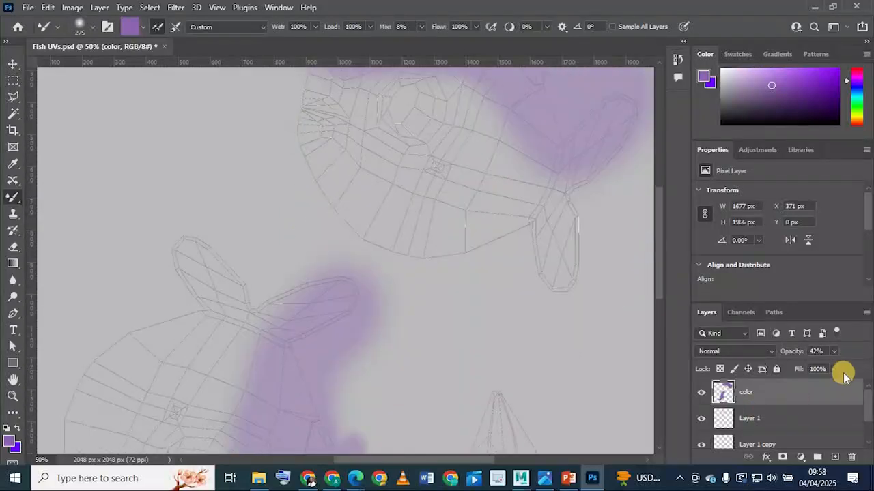
{"action": "mouse_move", "coordinate": [833, 352]}
{"action": "left_mouse_down"}
{"action": "mouse_move", "coordinate": [773, 369]}
{"action": "mouse_move", "coordinate": [869, 369]}
{"action": "left_mouse_up"}
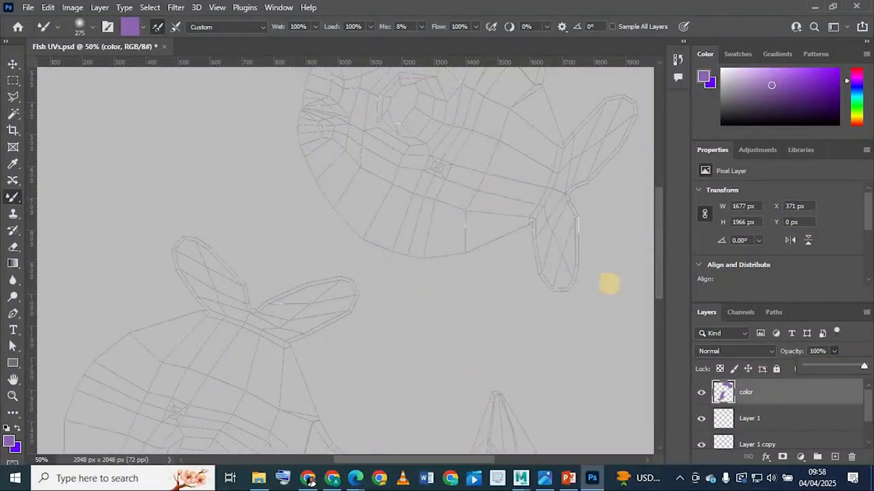
Step: Choose a light pinkish-violet foreground color and paint over the whole separate spindle-shaped shell beside the lower fish
{"action": "scroll", "coordinate": [326, 218], "scroll_direction": "down", "scroll_amount": 5}
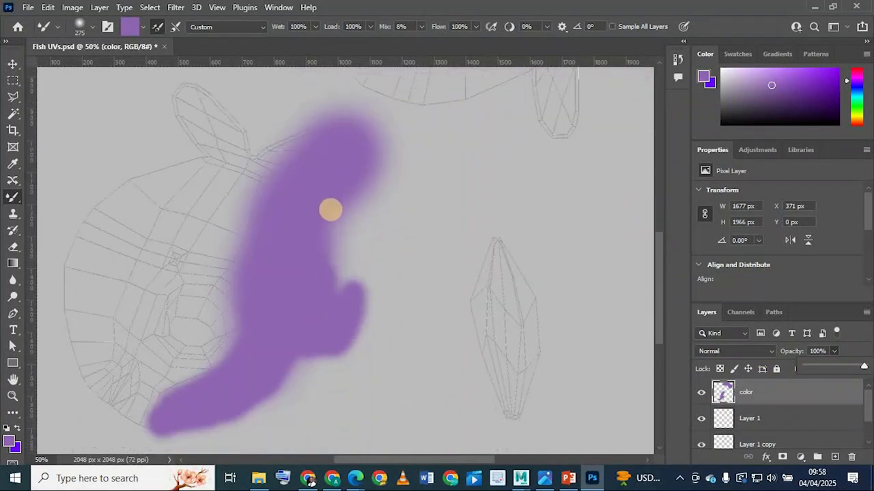
{"action": "scroll", "coordinate": [331, 209], "scroll_direction": "down", "scroll_amount": 1}
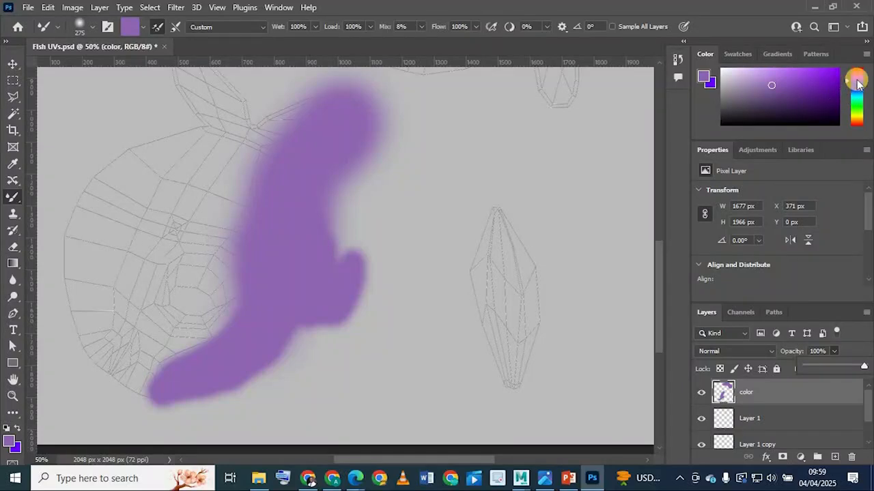
{"action": "mouse_move", "coordinate": [858, 81]}
{"action": "left_mouse_down"}
{"action": "mouse_move", "coordinate": [772, 86]}
{"action": "mouse_move", "coordinate": [766, 70]}
{"action": "left_mouse_up"}
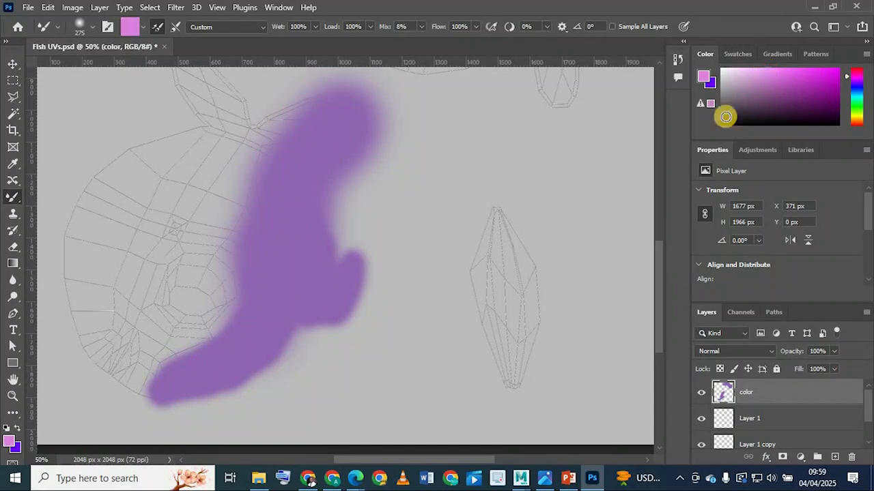
{"action": "mouse_move", "coordinate": [491, 205]}
{"action": "left_mouse_down"}
{"action": "mouse_move", "coordinate": [497, 371]}
{"action": "mouse_move", "coordinate": [505, 253]}
{"action": "mouse_move", "coordinate": [514, 341]}
{"action": "mouse_move", "coordinate": [495, 242]}
{"action": "mouse_move", "coordinate": [499, 351]}
{"action": "mouse_move", "coordinate": [511, 376]}
{"action": "left_mouse_up"}
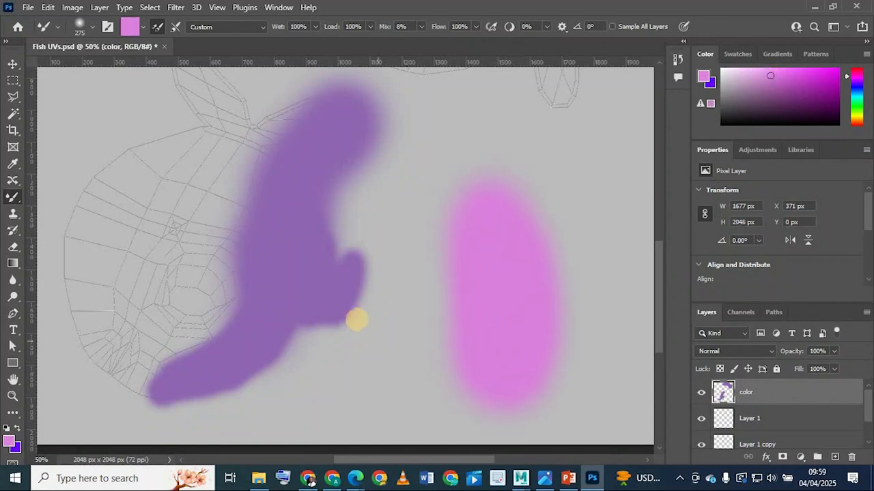
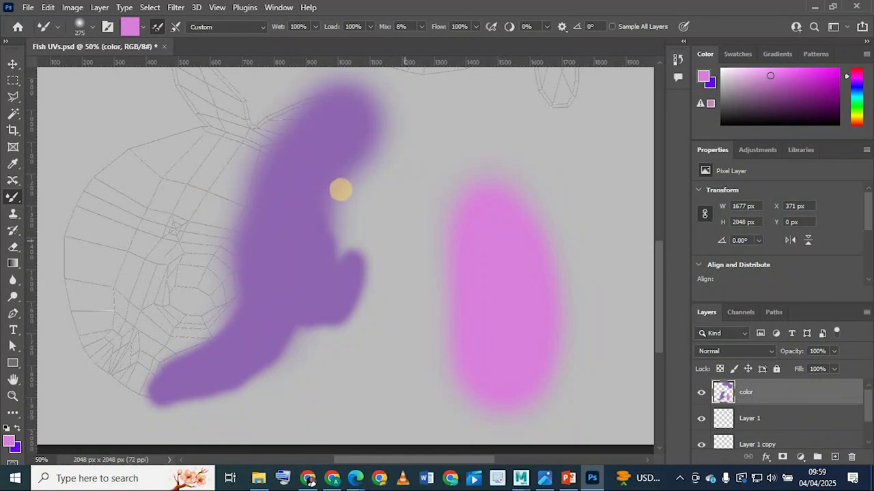
Step: Set the foreground color to the purple 8f65b2 sampled from the lower fish's painted body
{"action": "scroll", "coordinate": [339, 189], "scroll_direction": "up", "scroll_amount": 1}
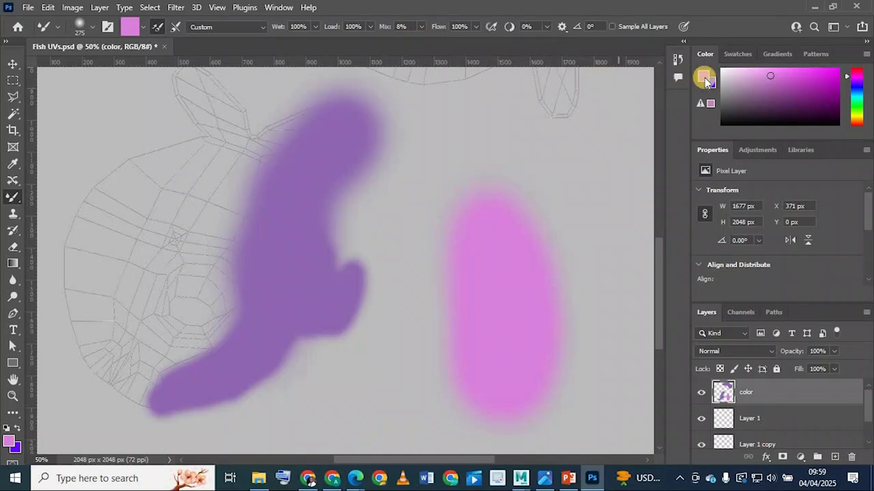
{"action": "left_click", "coordinate": [297, 201]}
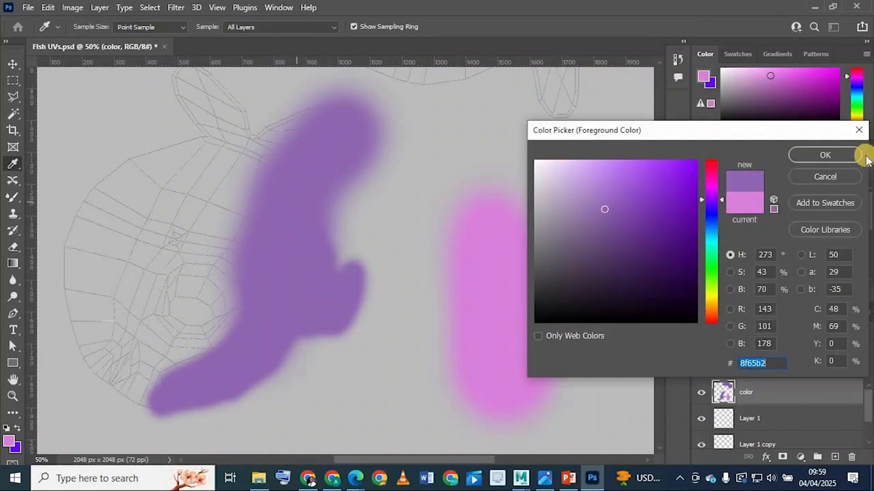
{"action": "left_click", "coordinate": [824, 155]}
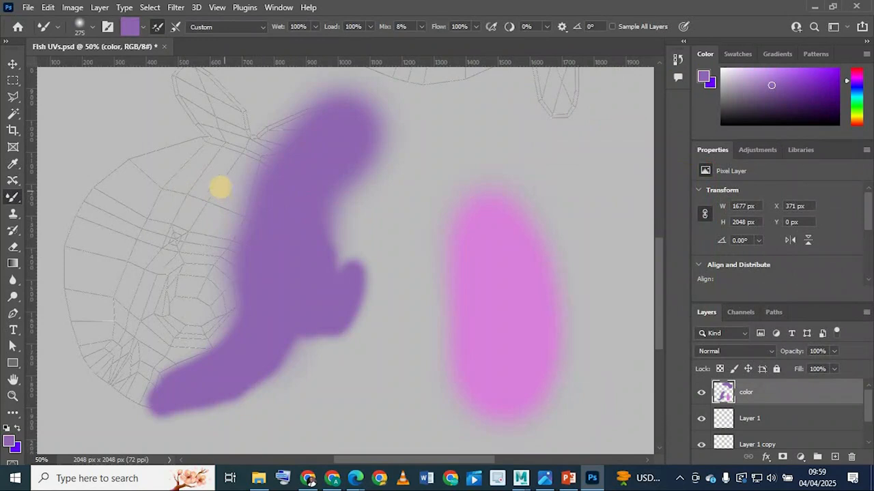
Step: Add a new layer above the color layer and choose a light pink foreground color for the mouth
{"action": "left_click_drag", "start_coordinate": [468, 458], "coordinate": [387, 456]}
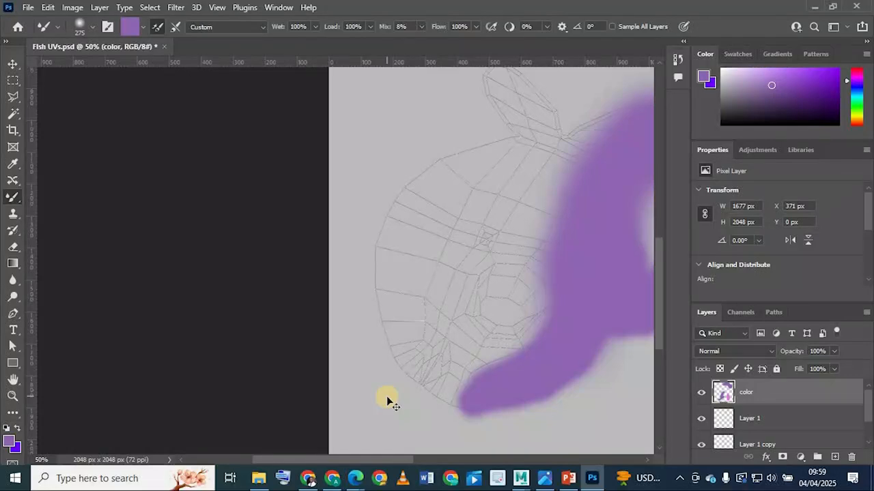
{"action": "key", "text": "ctrl+plus"}
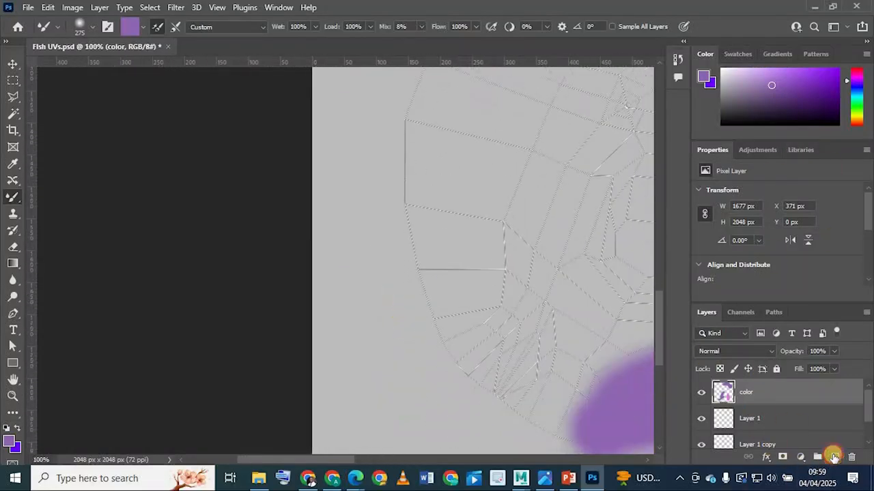
{"action": "left_click", "coordinate": [833, 457]}
{"action": "left_click", "coordinate": [853, 77]}
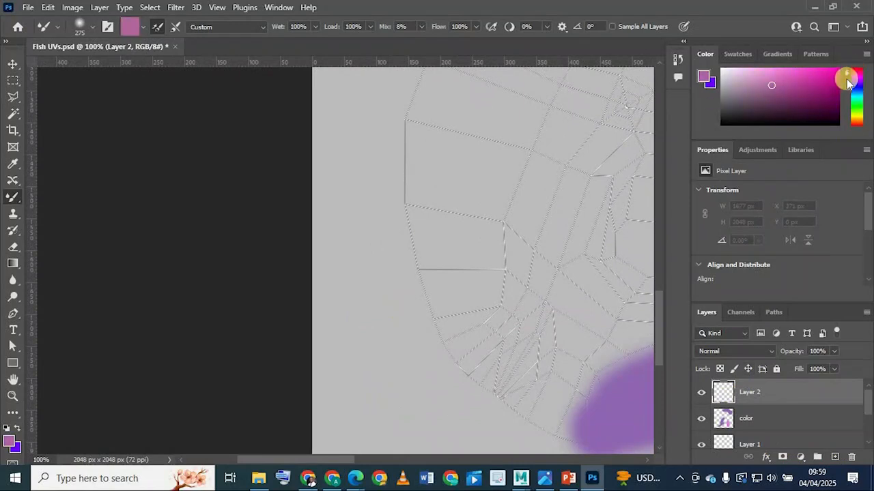
{"action": "left_click", "coordinate": [851, 75]}
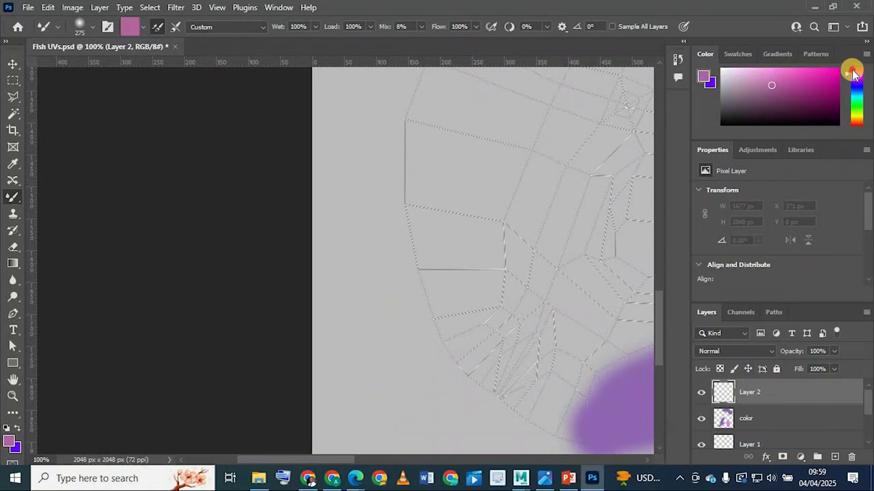
{"action": "left_click", "coordinate": [762, 83]}
{"action": "left_click", "coordinate": [773, 69]}
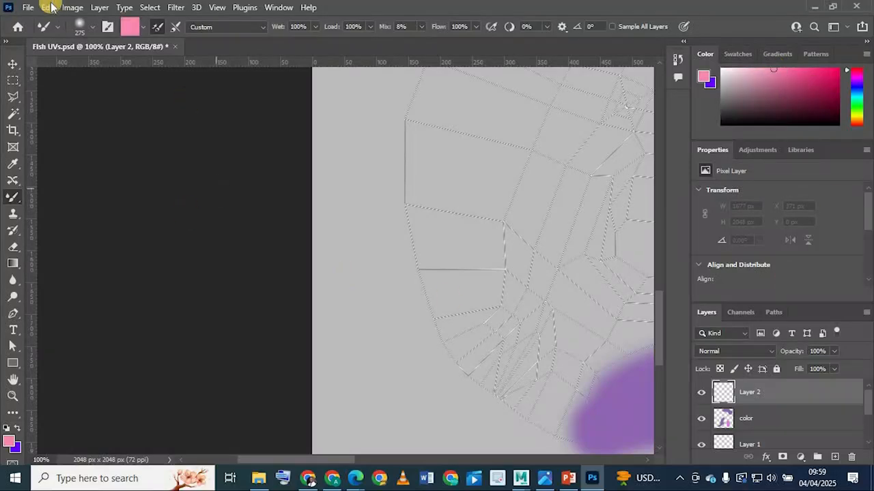
Step: Reduce the brush size to 48 px and paint the lower fish's mouth pink
{"action": "left_click", "coordinate": [91, 27]}
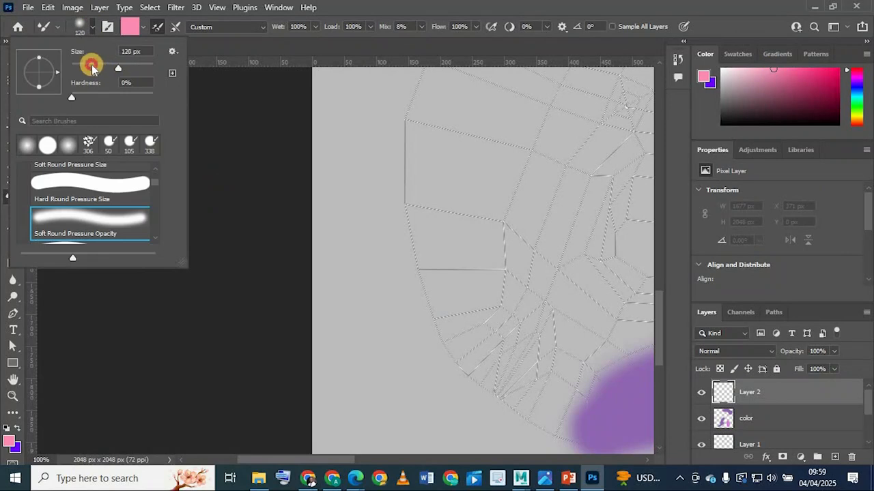
{"action": "left_click", "coordinate": [91, 68]}
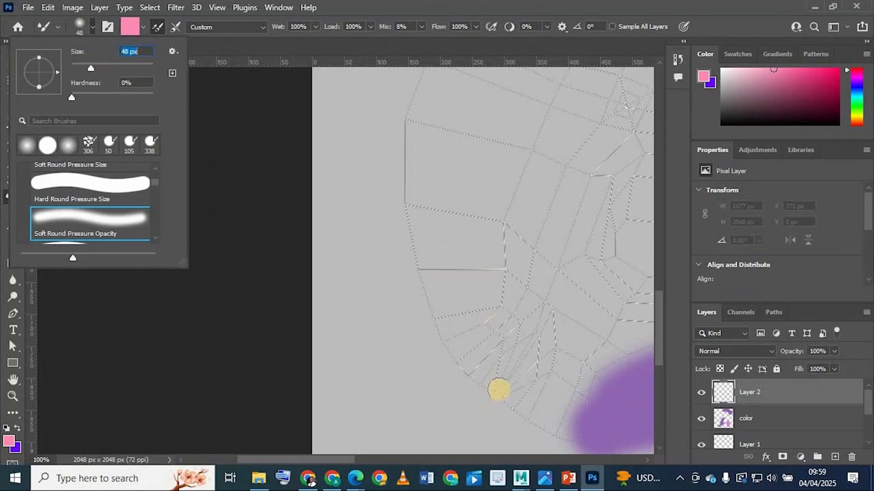
{"action": "left_click_drag", "start_coordinate": [495, 394], "coordinate": [511, 382]}
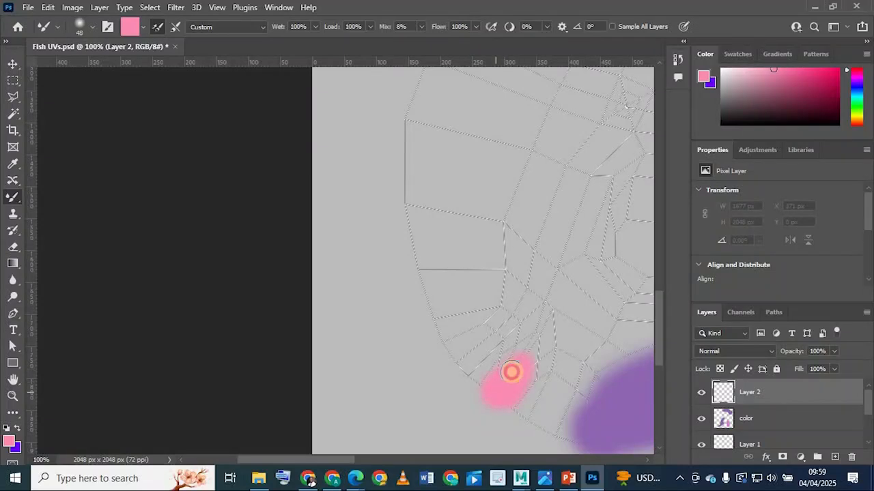
Step: Paint the upper fish's mouth pink on the same layer with the 48 px brush
{"action": "scroll", "coordinate": [459, 454], "scroll_direction": "right", "scroll_amount": 1}
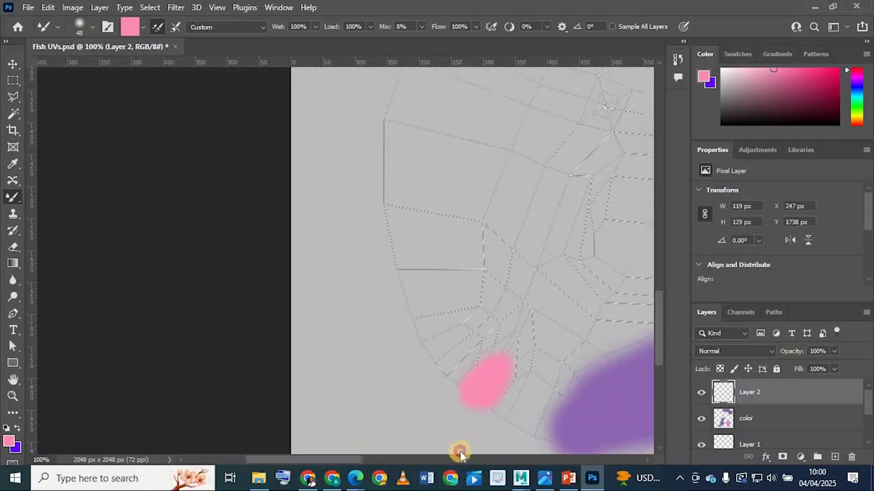
{"action": "left_click_drag", "start_coordinate": [459, 454], "coordinate": [464, 454]}
{"action": "scroll", "coordinate": [487, 209], "scroll_direction": "up", "scroll_amount": 5}
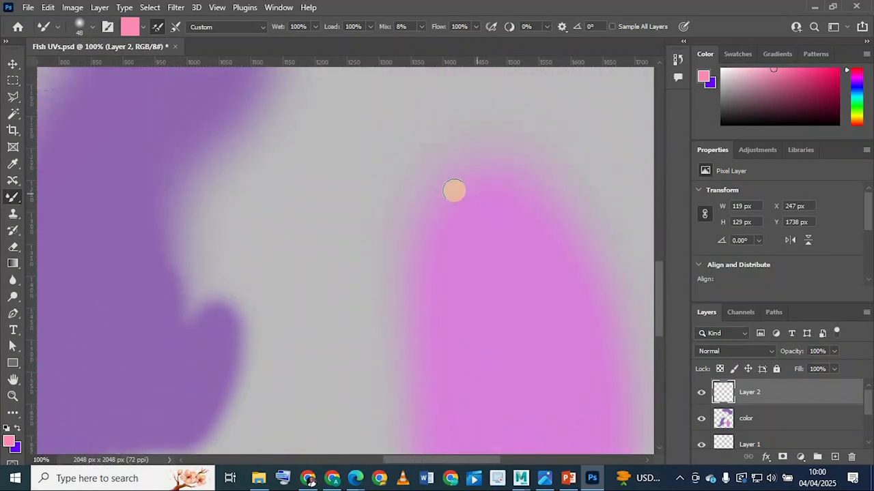
{"action": "scroll", "coordinate": [453, 191], "scroll_direction": "down", "scroll_amount": 1, "text": "alt"}
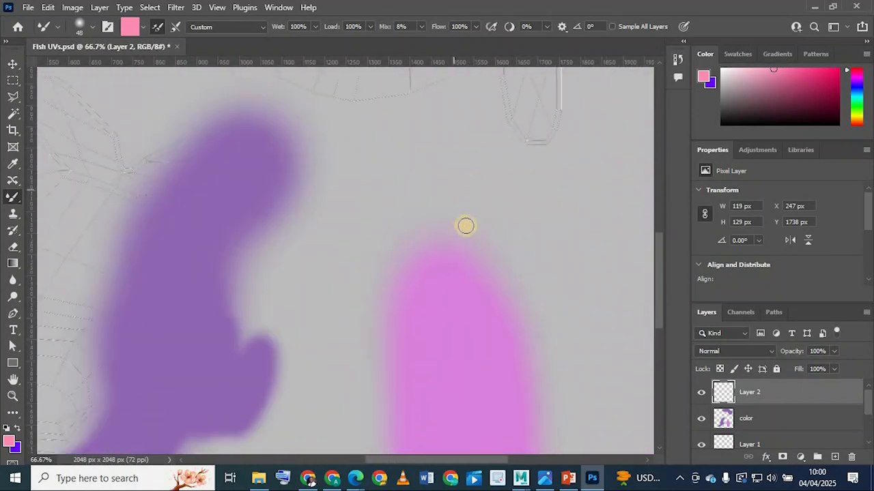
{"action": "scroll", "coordinate": [465, 226], "scroll_direction": "up", "scroll_amount": 10}
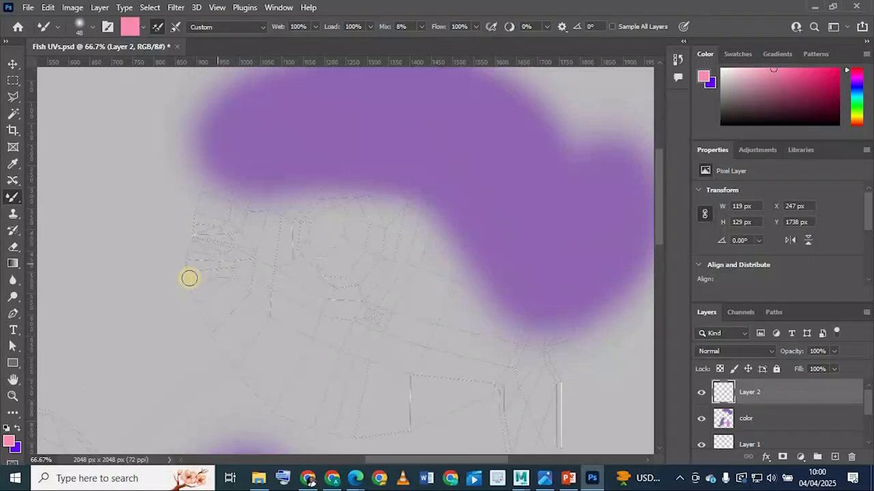
{"action": "scroll", "coordinate": [168, 264], "scroll_direction": "up", "scroll_amount": 2}
{"action": "scroll", "coordinate": [168, 267], "scroll_direction": "up", "scroll_amount": 1, "text": "alt"}
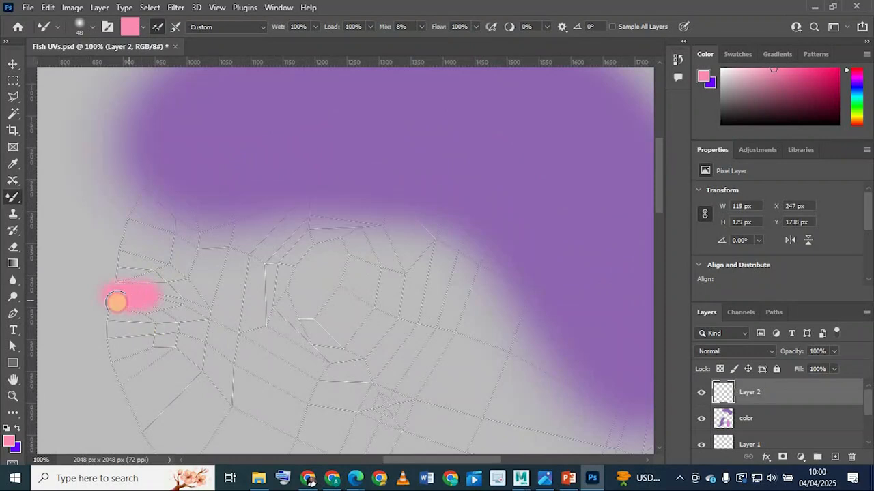
{"action": "mouse_move", "coordinate": [106, 302]}
{"action": "left_mouse_down"}
{"action": "mouse_move", "coordinate": [82, 287]}
{"action": "mouse_move", "coordinate": [123, 321]}
{"action": "mouse_move", "coordinate": [134, 301]}
{"action": "left_mouse_up"}
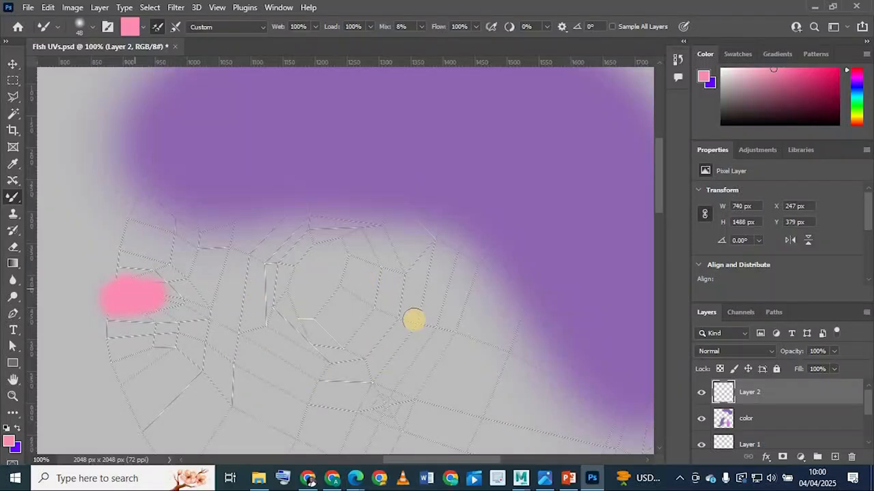
Step: Add another new layer, choose a dark grayish foreground color and draw a zigzag pattern on the lower fish's purple body, about 209 × 489 px
{"action": "scroll", "coordinate": [412, 321], "scroll_direction": "down", "scroll_amount": 4, "text": "alt"}
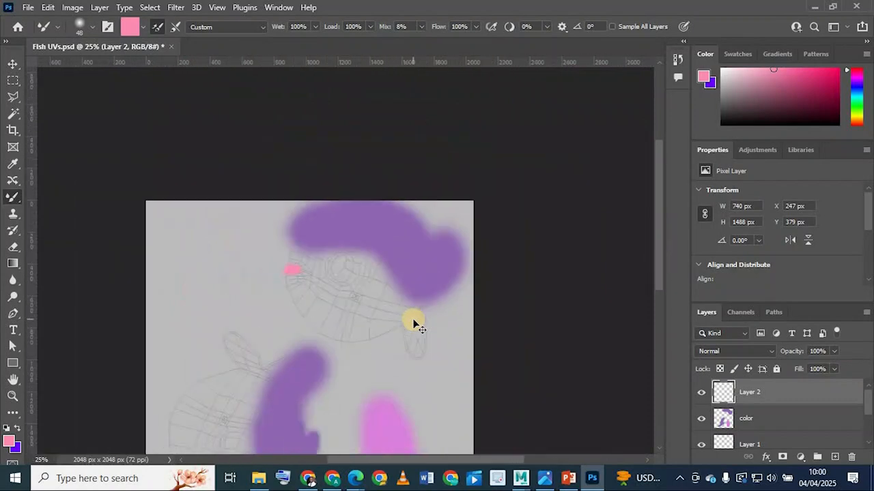
{"action": "scroll", "coordinate": [413, 321], "scroll_direction": "down", "scroll_amount": 1, "text": "alt"}
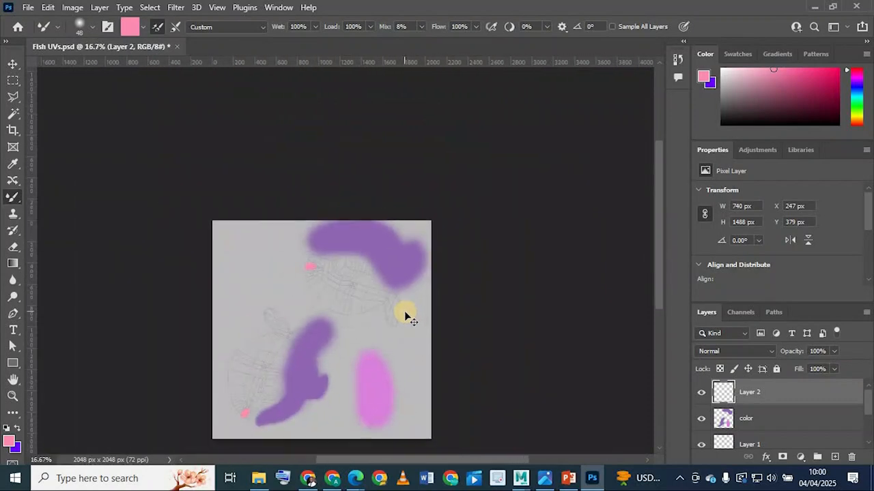
{"action": "scroll", "coordinate": [405, 316], "scroll_direction": "up", "scroll_amount": 2, "text": "alt"}
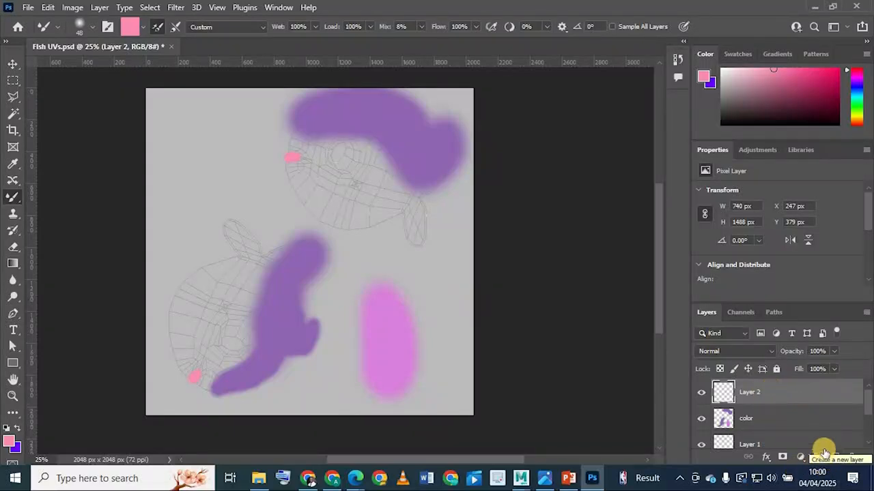
{"action": "left_click", "coordinate": [835, 457]}
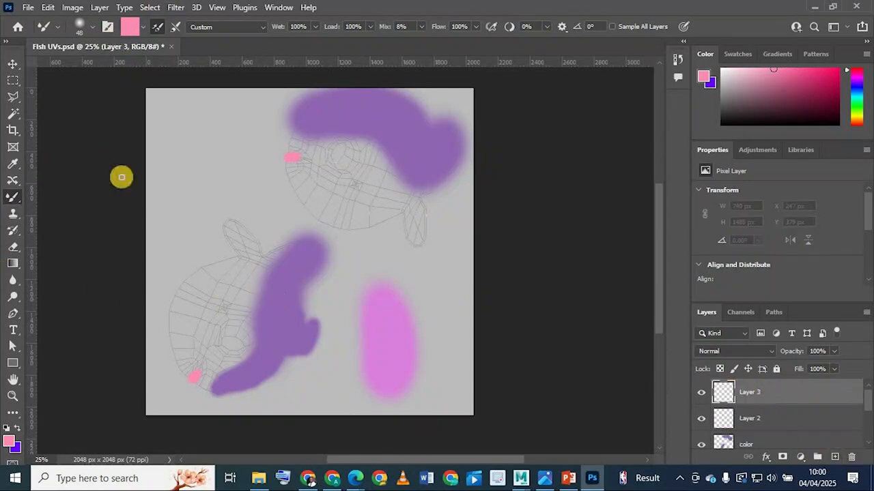
{"action": "left_click", "coordinate": [771, 75]}
{"action": "left_click", "coordinate": [737, 100]}
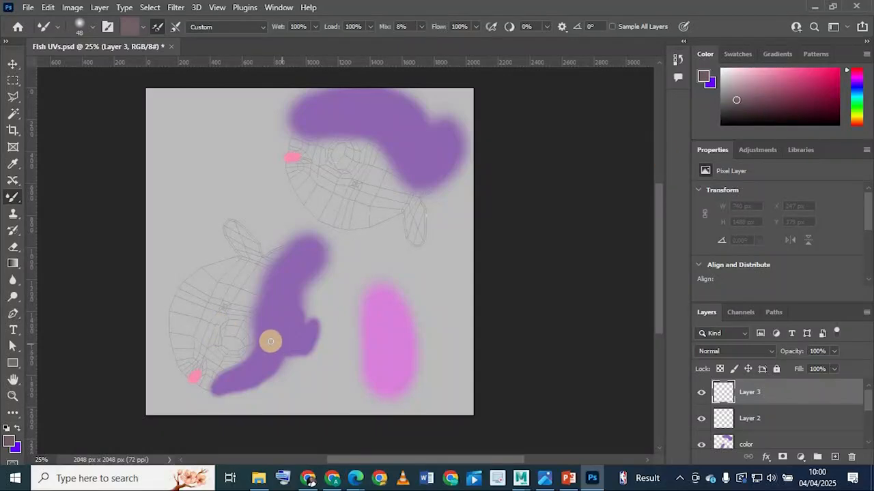
{"action": "left_click_drag", "start_coordinate": [270, 341], "coordinate": [285, 282]}
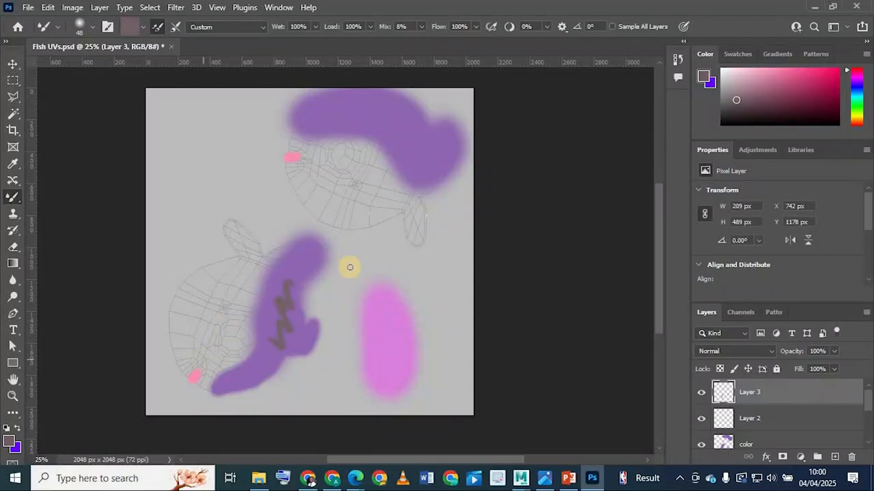
Step: Draw dark grayish zigzag strokes along the upper fish's purple body and extend the pattern on the lower fish's body toward its head
{"action": "scroll", "coordinate": [341, 241], "scroll_direction": "up", "scroll_amount": 2}
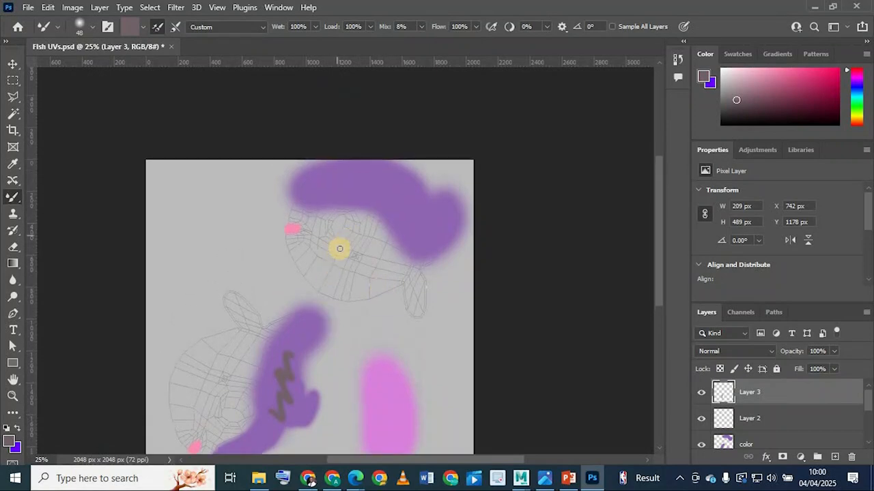
{"action": "scroll", "coordinate": [348, 214], "scroll_direction": "up", "scroll_amount": 1}
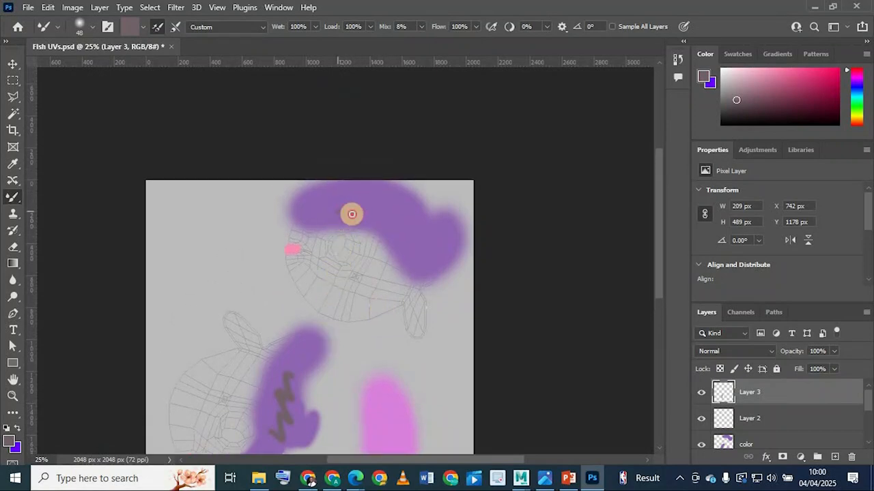
{"action": "left_click_drag", "start_coordinate": [373, 221], "coordinate": [384, 225]}
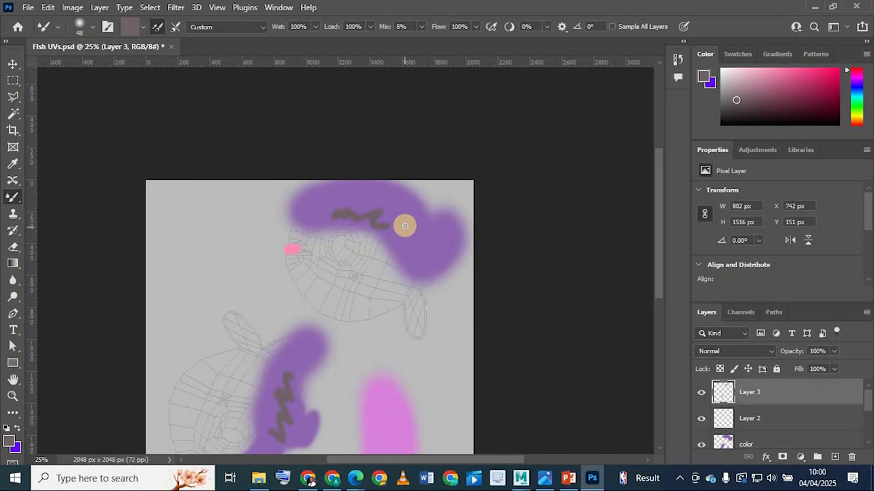
{"action": "left_click_drag", "start_coordinate": [399, 230], "coordinate": [406, 252]}
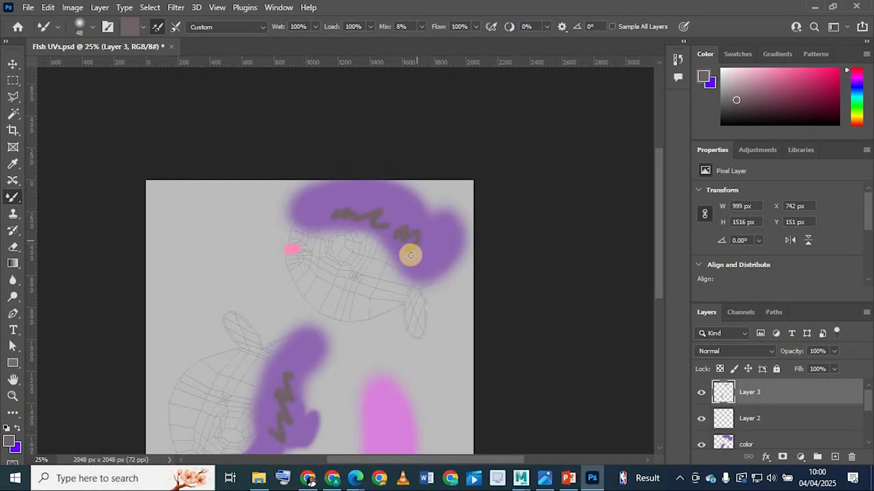
{"action": "scroll", "coordinate": [283, 323], "scroll_direction": "down", "scroll_amount": 1}
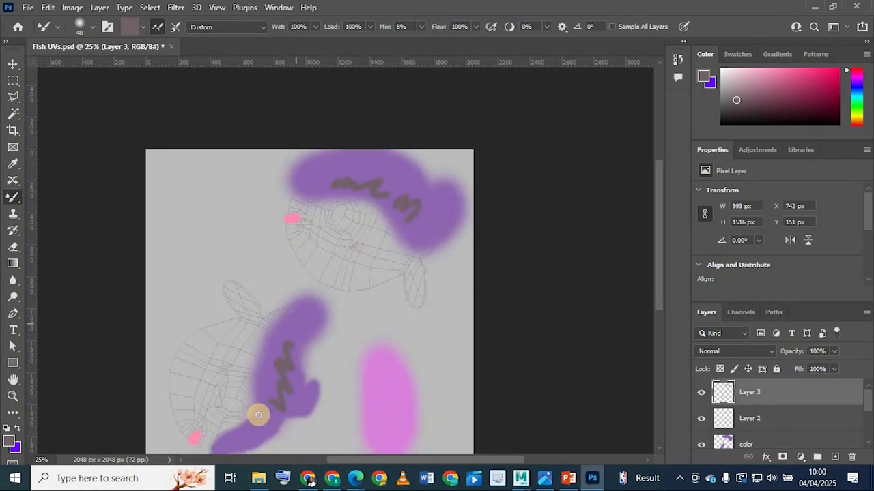
{"action": "left_click_drag", "start_coordinate": [271, 425], "coordinate": [190, 434]}
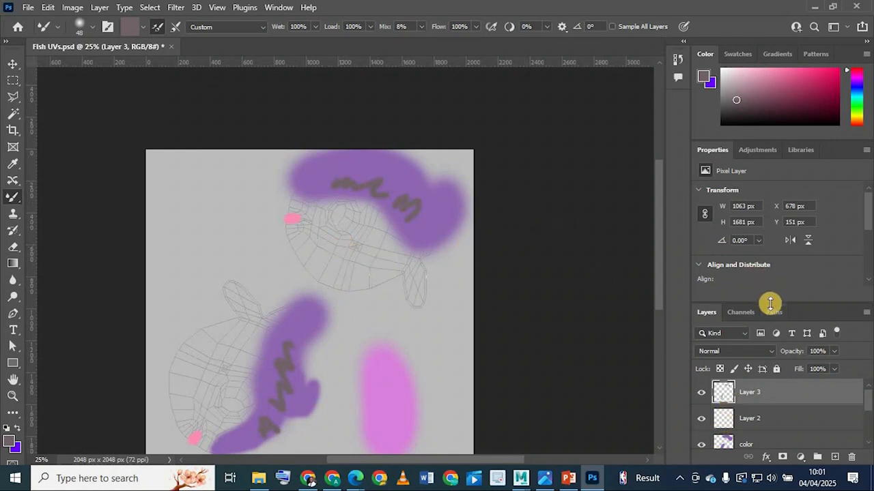
Step: Hide the UV wireframe layers Layer 1 and Layer 1 copy
{"action": "left_click_drag", "start_coordinate": [770, 304], "coordinate": [753, 214]}
{"action": "scroll", "coordinate": [738, 406], "scroll_direction": "down", "scroll_amount": 3}
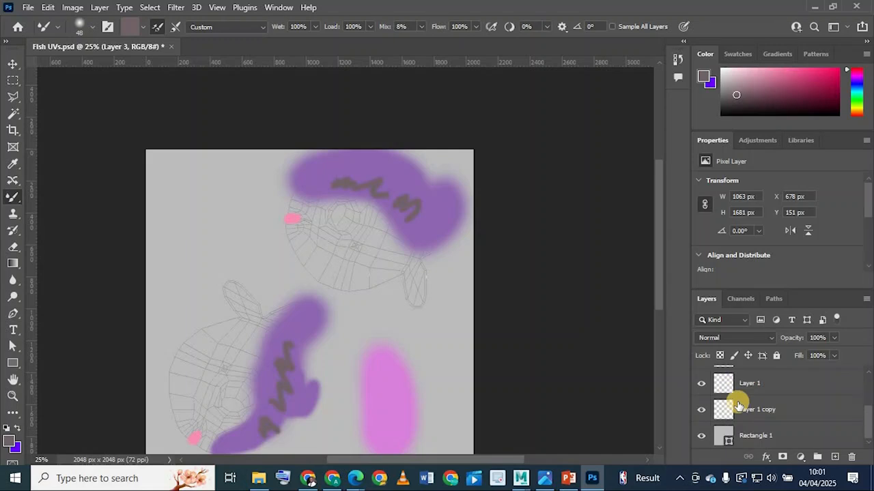
{"action": "left_click", "coordinate": [701, 383]}
{"action": "left_click", "coordinate": [701, 409]}
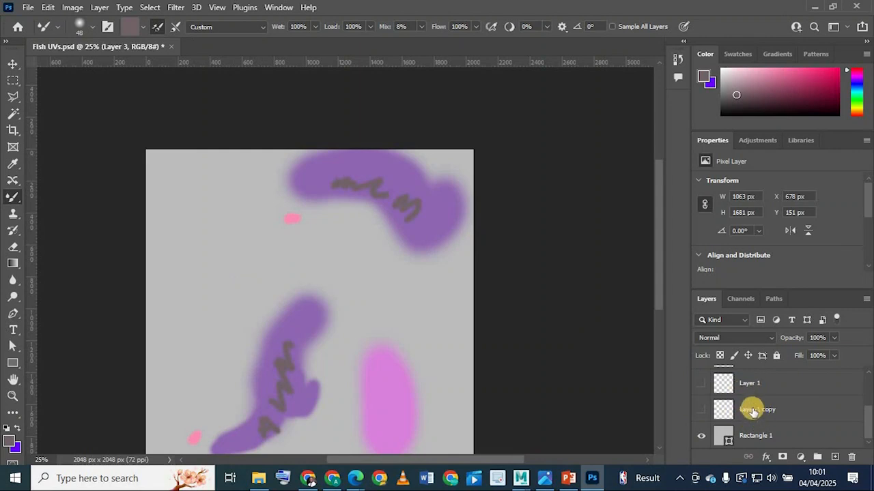
Step: Change the fill color of the background shape Rectangle 1 to coral red ff6363
{"action": "left_click", "coordinate": [765, 438]}
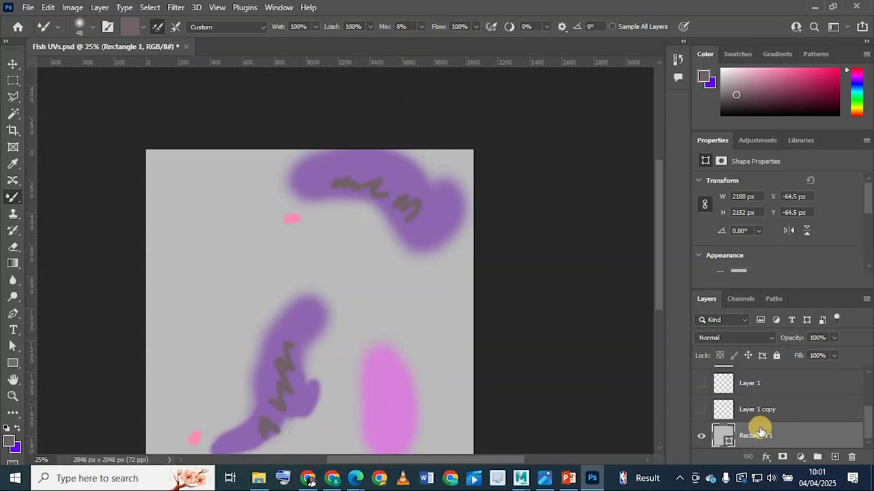
{"action": "scroll", "coordinate": [355, 247], "scroll_direction": "down", "scroll_amount": 3}
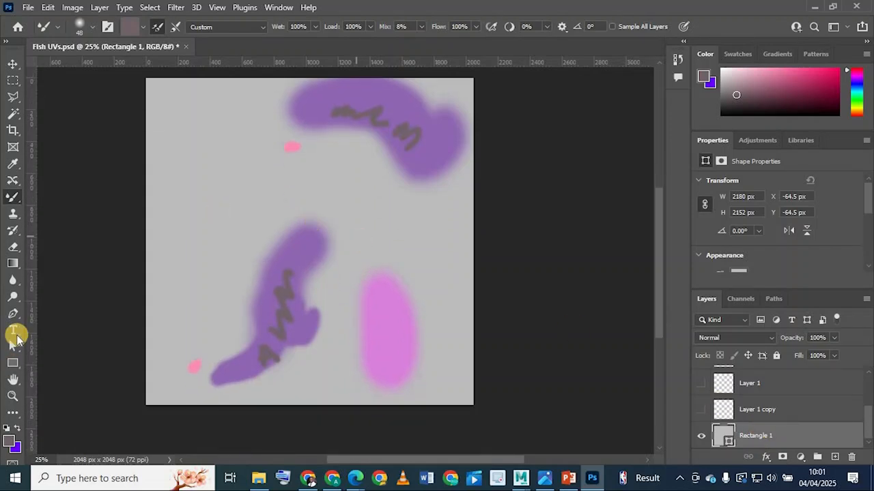
{"action": "key", "text": "a"}
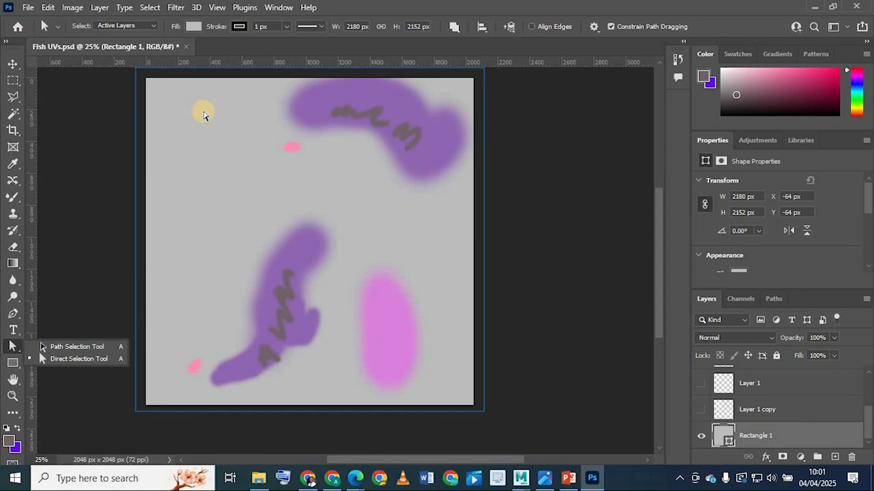
{"action": "left_click", "coordinate": [193, 26]}
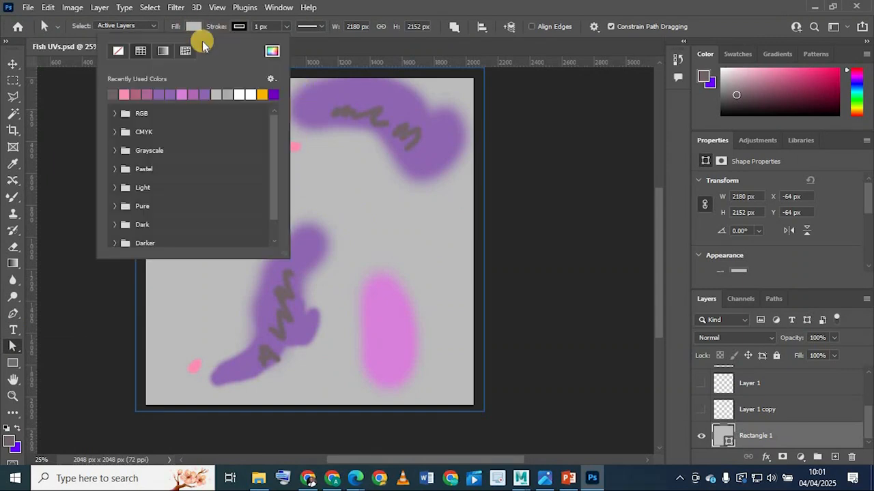
{"action": "left_click", "coordinate": [268, 52]}
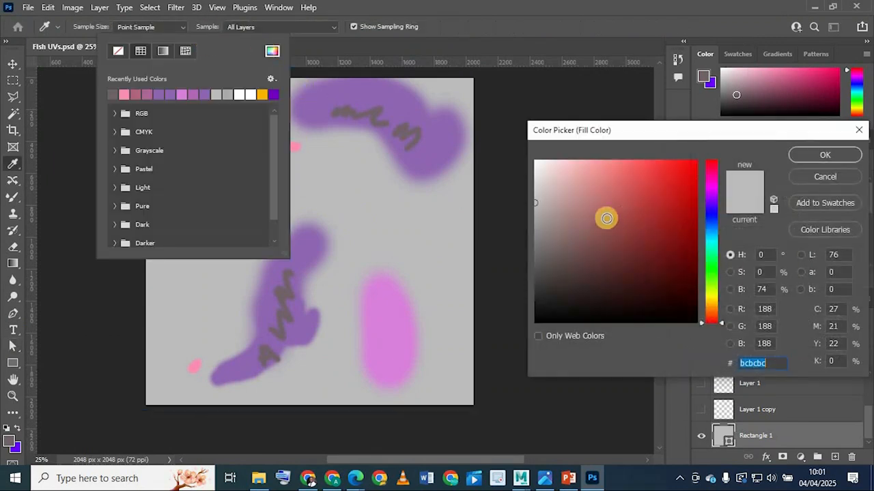
{"action": "left_click", "coordinate": [634, 160]}
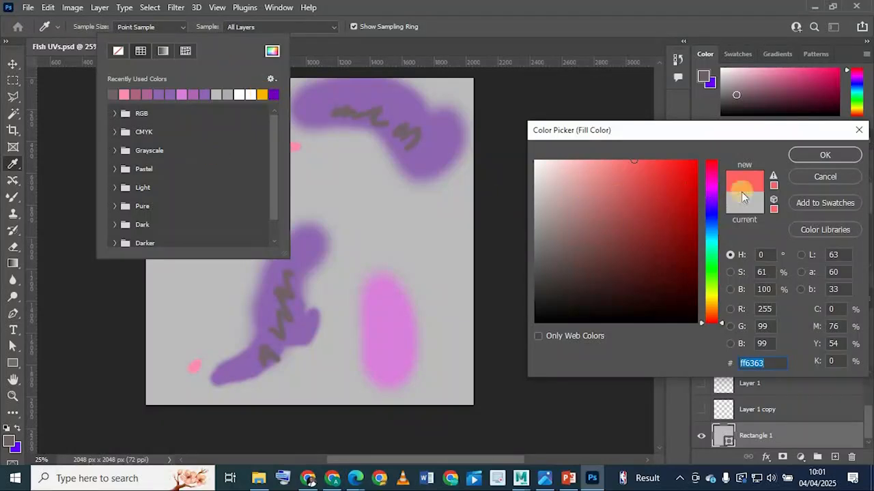
{"action": "left_click", "coordinate": [824, 155]}
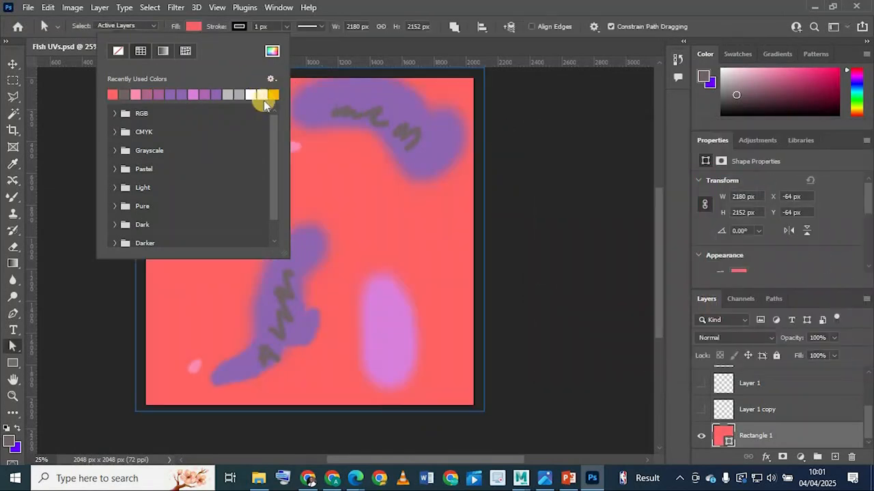
Step: Compare orange and coral red fills on the background rectangle using the recently used colors, ending on coral red
{"action": "left_click", "coordinate": [275, 94]}
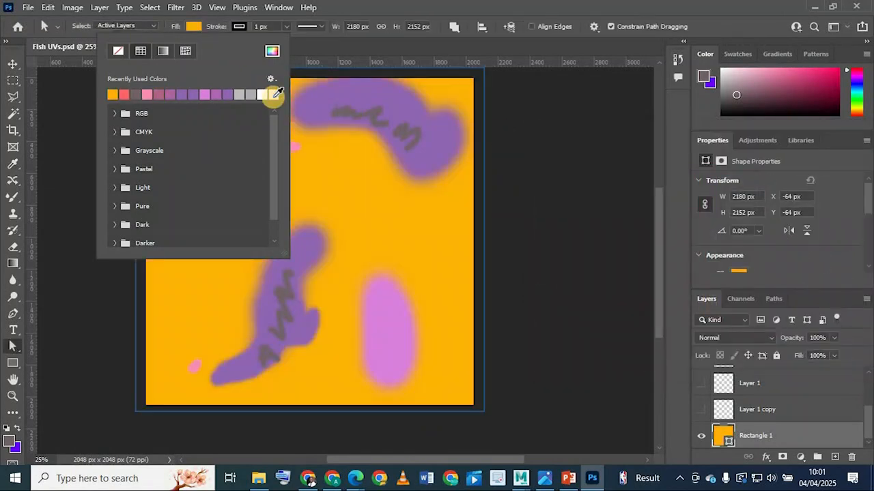
{"action": "left_click", "coordinate": [123, 95]}
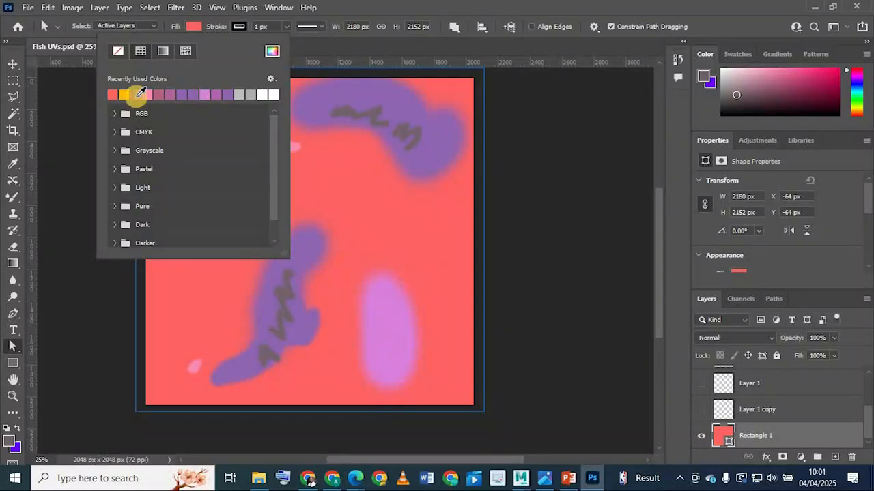
{"action": "left_click", "coordinate": [126, 94]}
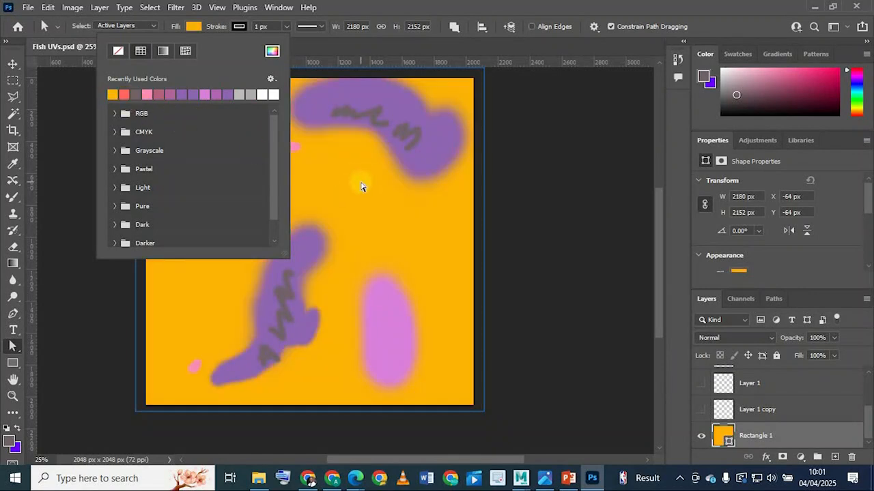
{"action": "left_click", "coordinate": [126, 94]}
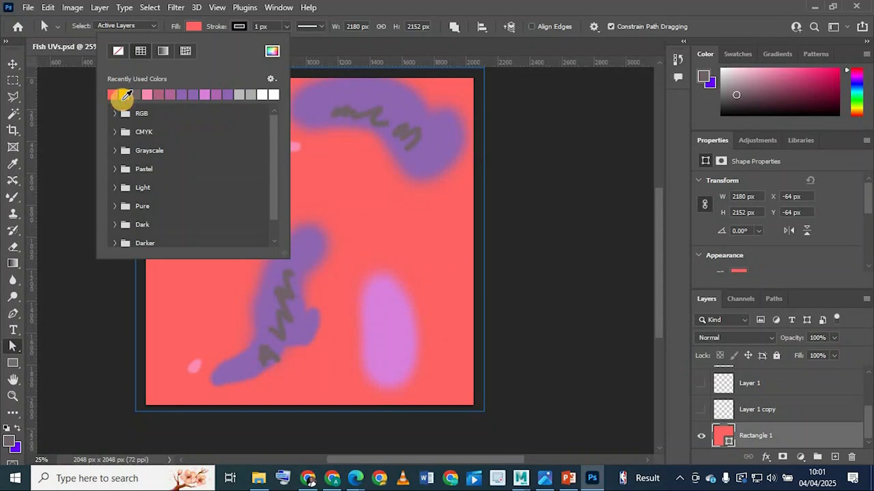
{"action": "left_click", "coordinate": [126, 94]}
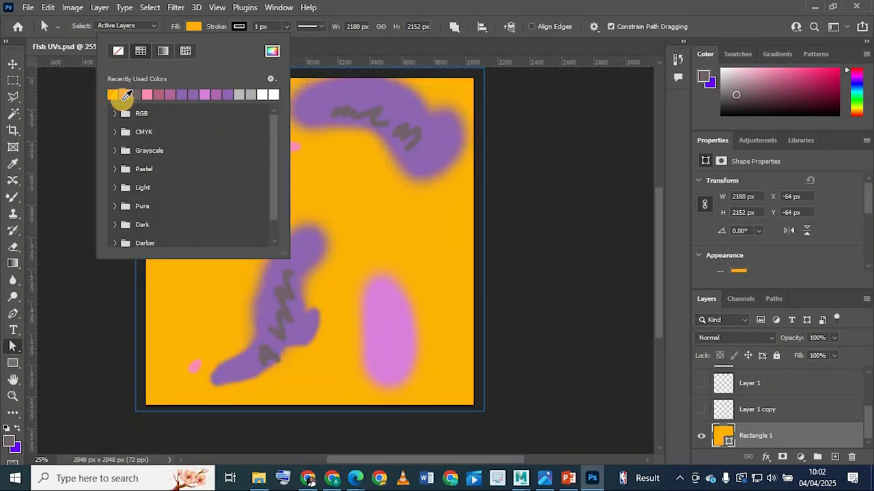
{"action": "left_click", "coordinate": [126, 94]}
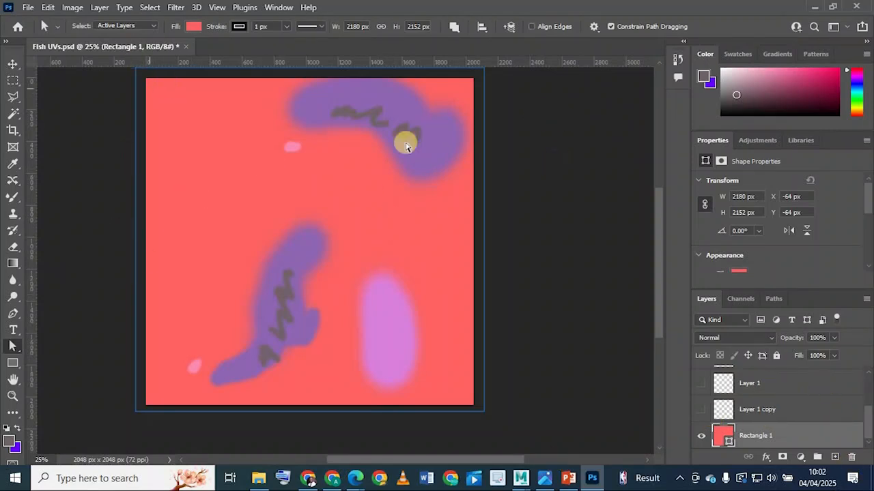
Step: Save the document and start exporting the texture as a 2048 × 2048 px JPG with Good quality
{"action": "left_click", "coordinate": [28, 7]}
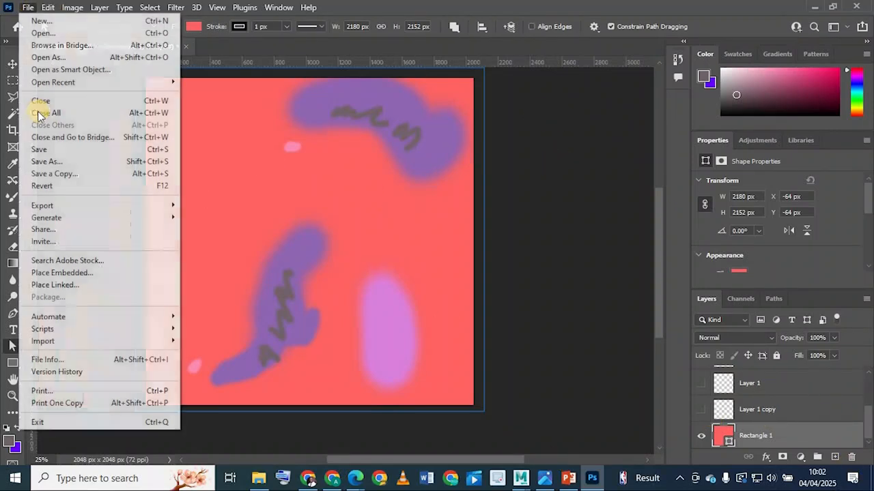
{"action": "left_click", "coordinate": [39, 149]}
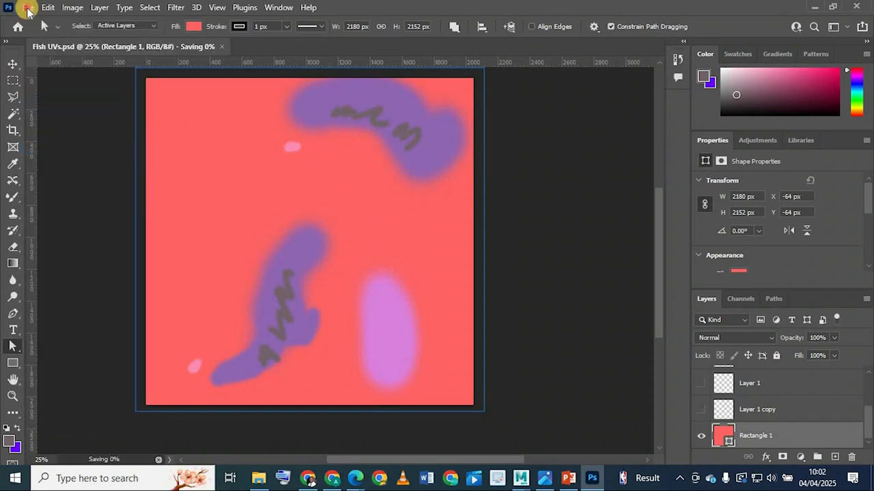
{"action": "left_click", "coordinate": [28, 7]}
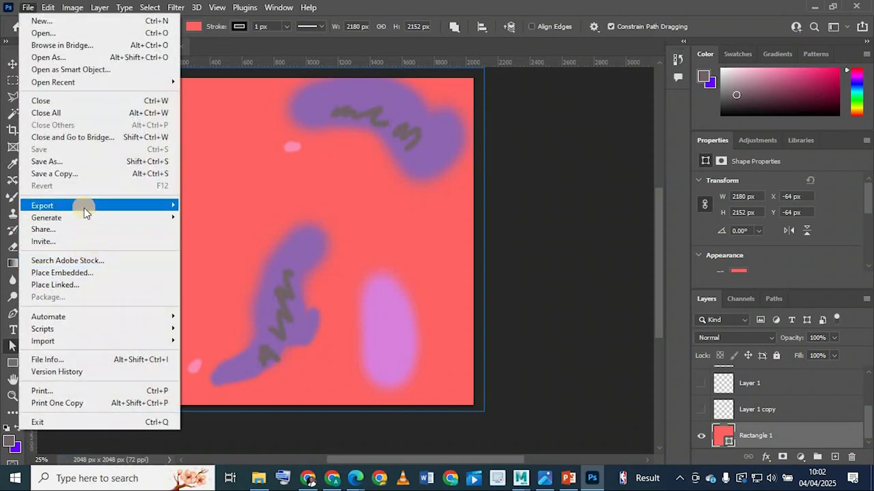
{"action": "mouse_move", "coordinate": [85, 212]}
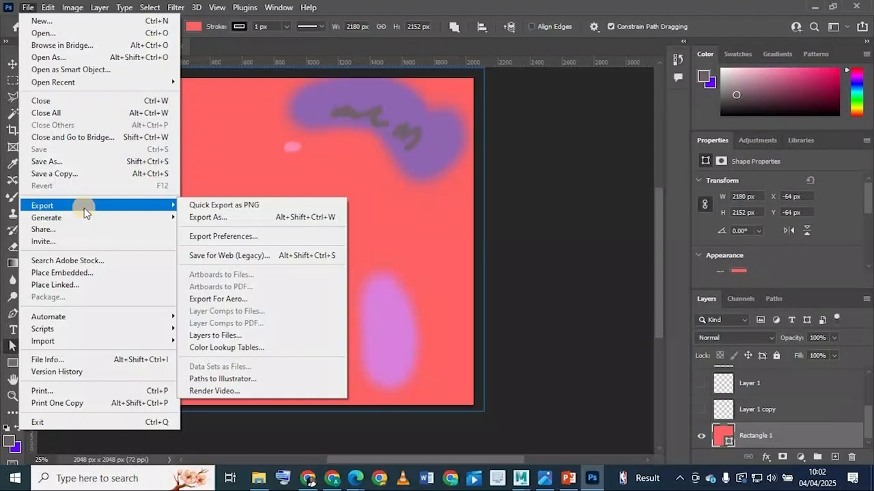
{"action": "left_click", "coordinate": [220, 218]}
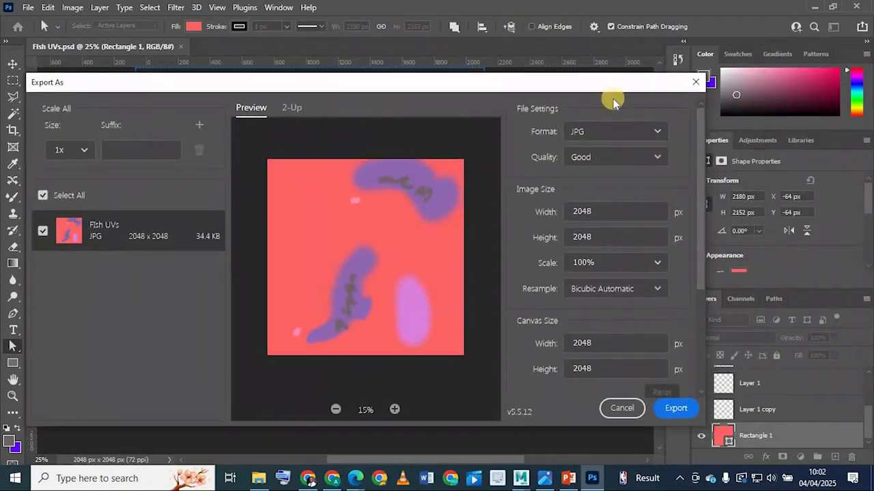
{"action": "left_click", "coordinate": [674, 413]}
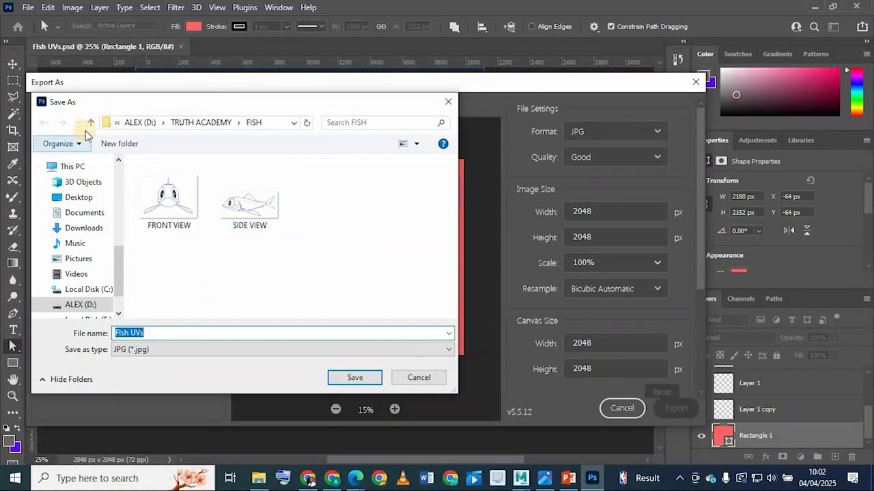
{"action": "left_click", "coordinate": [90, 123]}
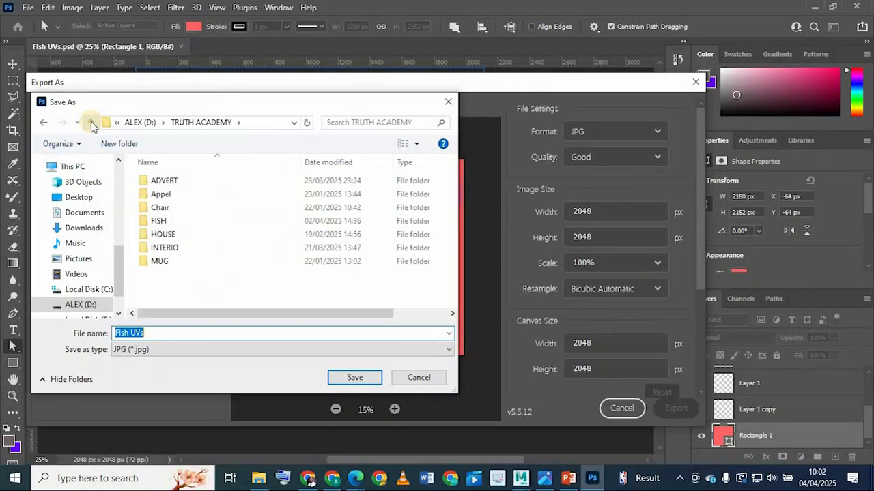
{"action": "scroll", "coordinate": [86, 273], "scroll_direction": "up", "scroll_amount": 3}
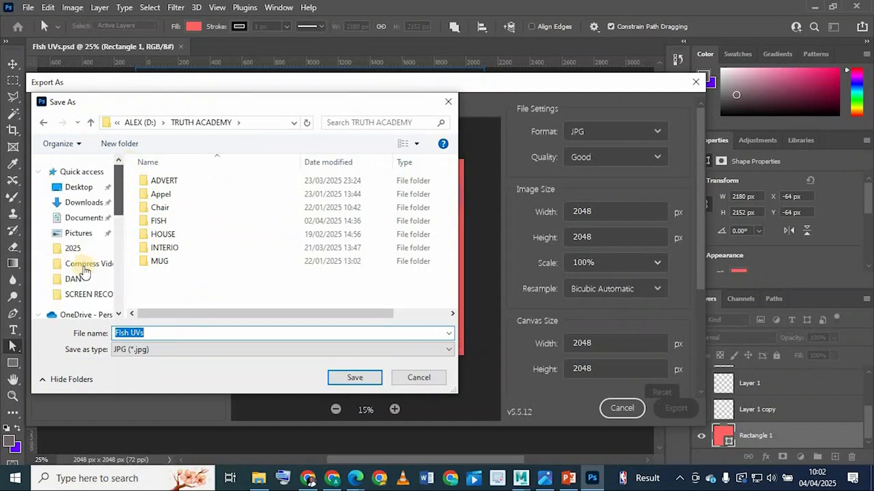
{"action": "left_click", "coordinate": [83, 264]}
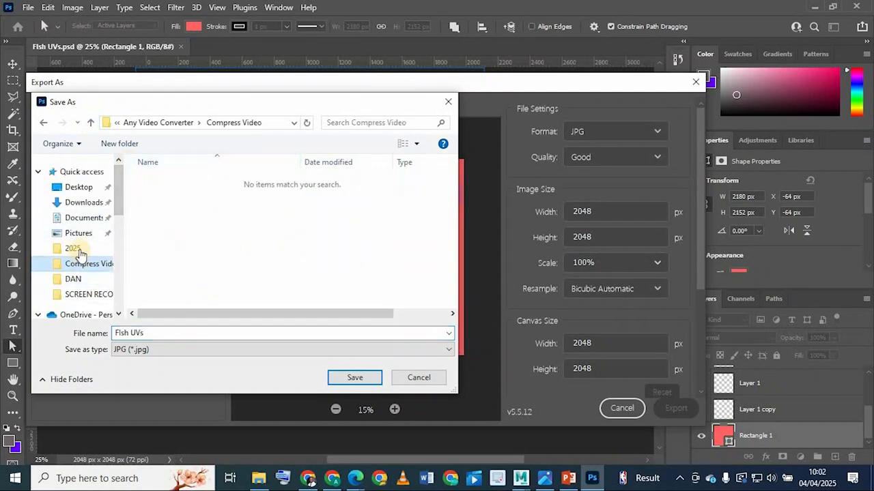
Step: Browse to the THIRD\Characater modeling Fundermentals\FISH\2025\UVS folder as the destination for the exported texture
{"action": "scroll", "coordinate": [89, 266], "scroll_direction": "down", "scroll_amount": 1}
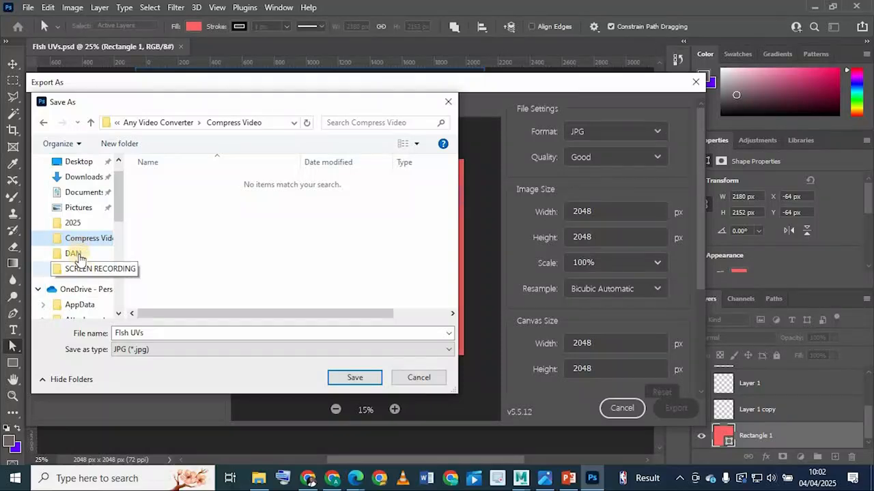
{"action": "left_click", "coordinate": [71, 222]}
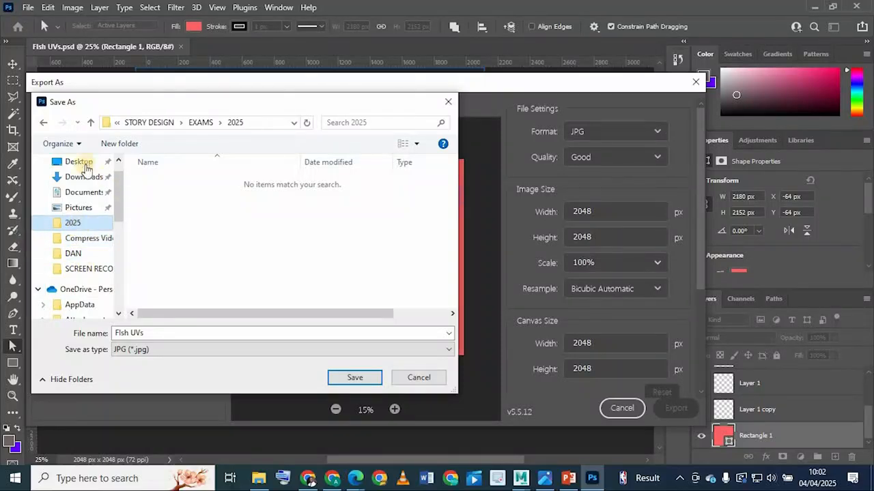
{"action": "left_click", "coordinate": [94, 123]}
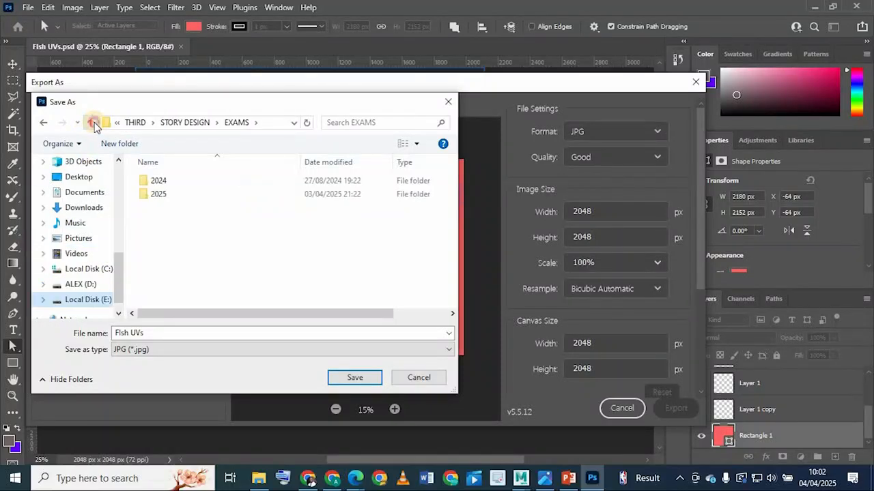
{"action": "left_click", "coordinate": [93, 123]}
{"action": "left_click", "coordinate": [93, 122]}
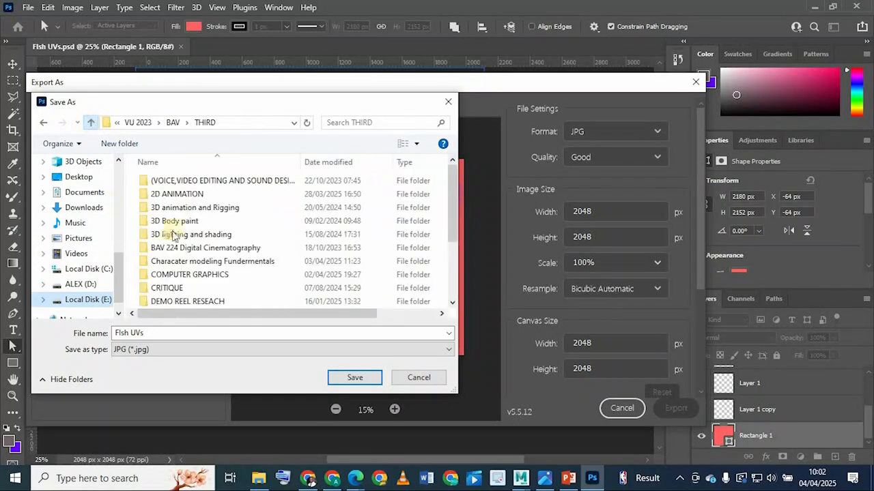
{"action": "double_click", "coordinate": [195, 258]}
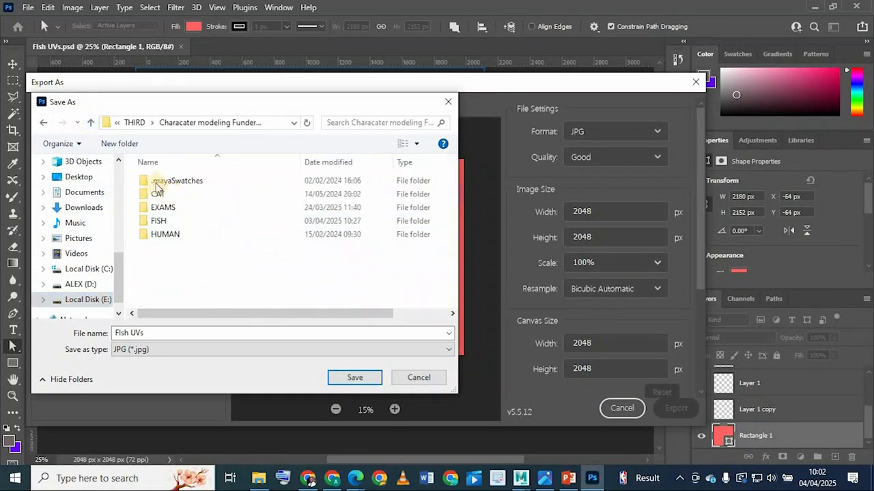
{"action": "double_click", "coordinate": [161, 221]}
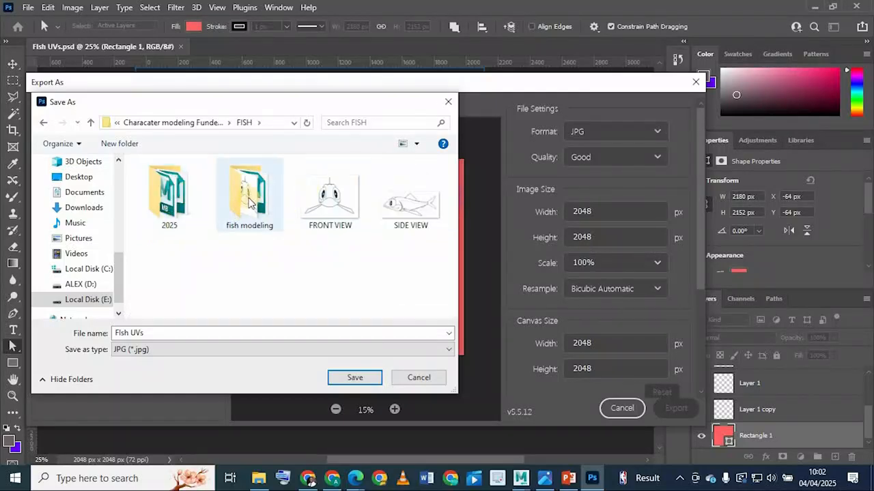
{"action": "double_click", "coordinate": [222, 198]}
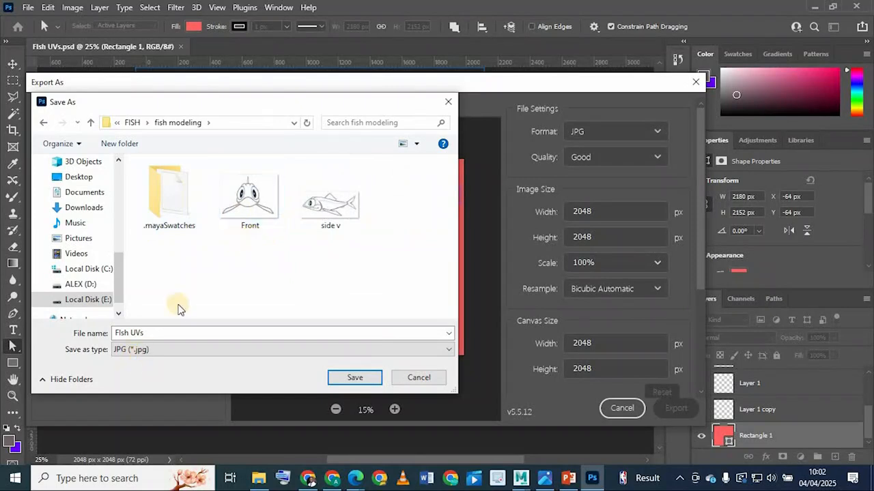
{"action": "left_click", "coordinate": [90, 123]}
{"action": "double_click", "coordinate": [176, 188]}
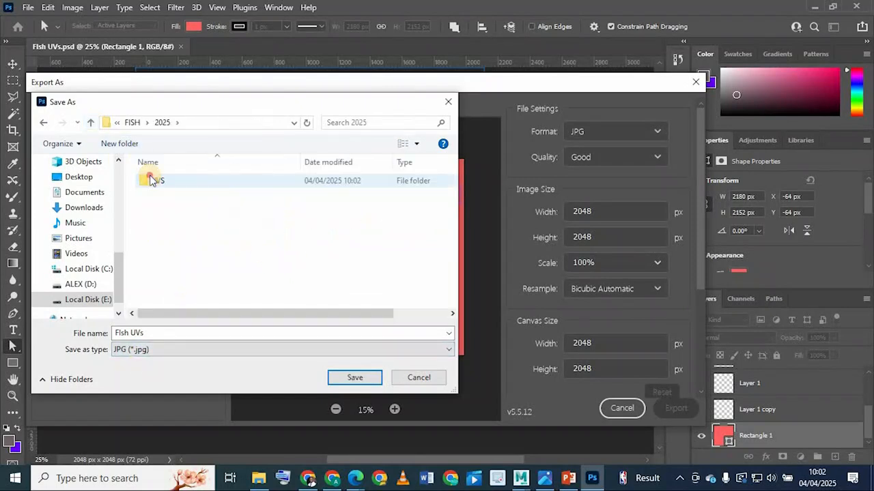
{"action": "double_click", "coordinate": [153, 176]}
Step: Name the exported JPG "FIsh TExture" and save it in the UVS folder
{"action": "double_click", "coordinate": [158, 333]}
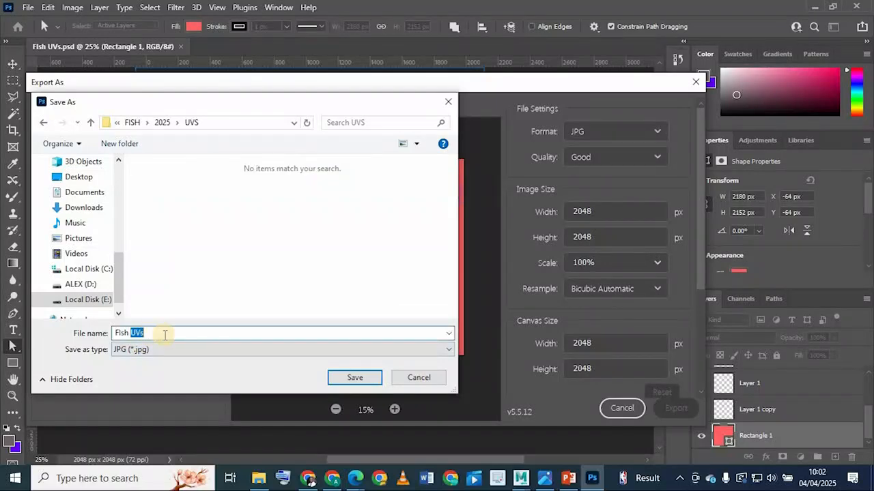
{"action": "key", "text": "BackSpace"}
{"action": "type", "text": "TE"}
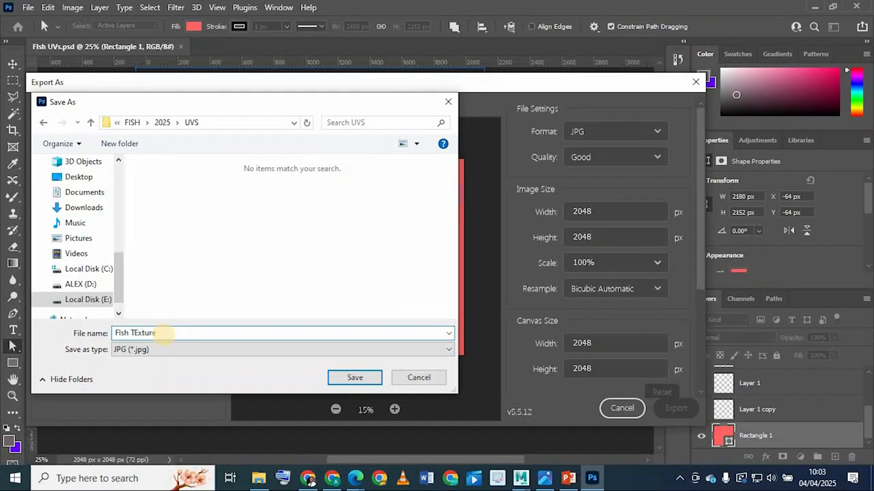
{"action": "type", "text": "xture"}
{"action": "key", "text": "Return"}
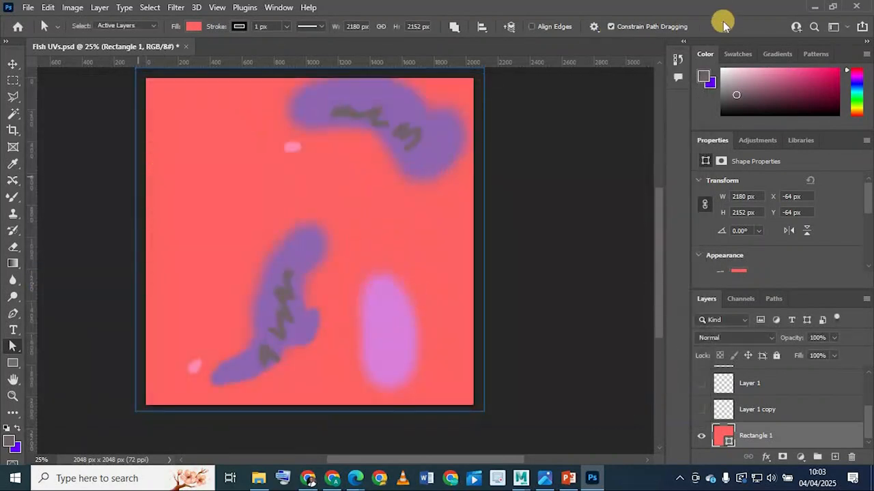
Step: Switch from Photoshop to the fish scene in Maya and close the UV Editor
{"action": "left_click", "coordinate": [812, 9]}
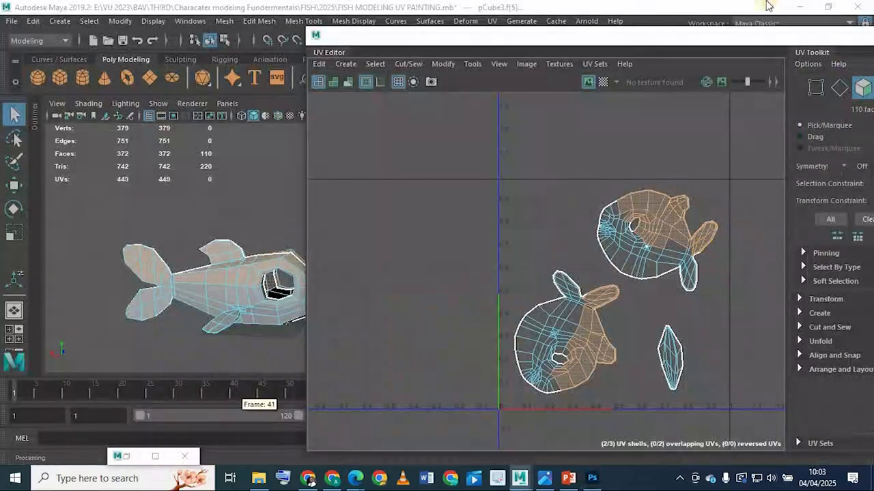
{"action": "left_click_drag", "start_coordinate": [593, 38], "coordinate": [305, 66]}
{"action": "left_click", "coordinate": [681, 62]}
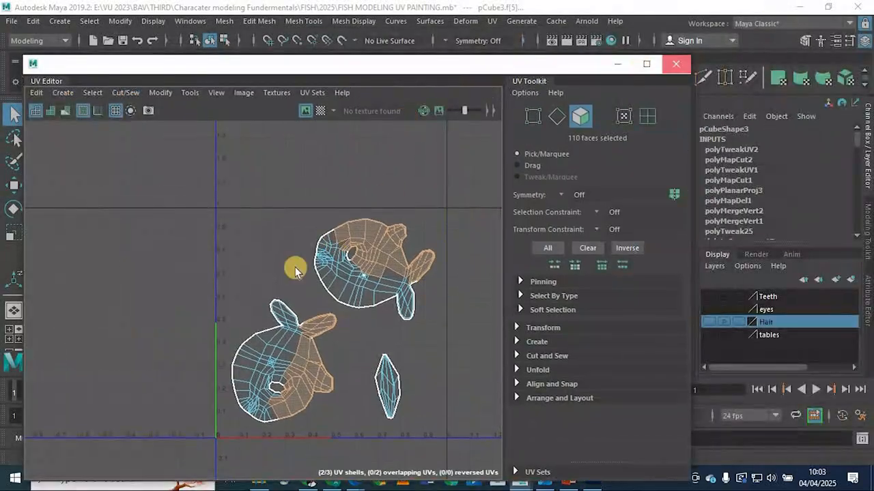
Step: Return to object mode, select the whole fish mesh and assign a new Phong material to it
{"action": "right_click_drag", "start_coordinate": [290, 275], "coordinate": [329, 260]}
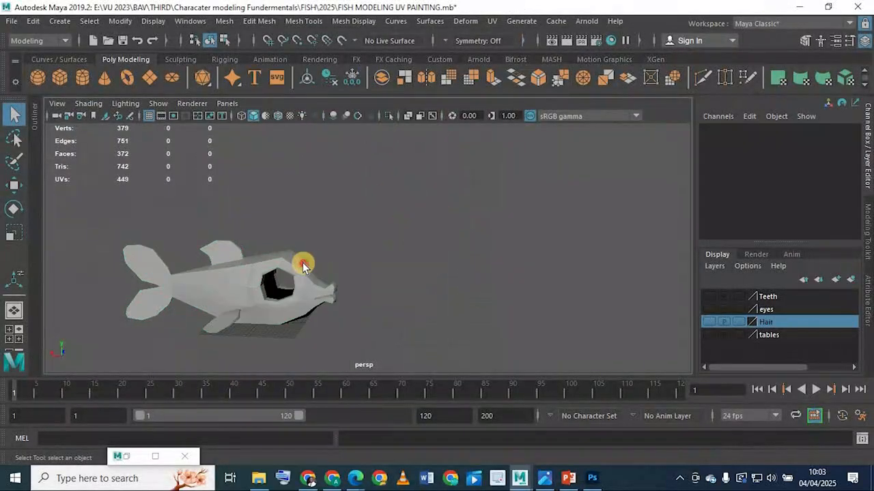
{"action": "left_click", "coordinate": [340, 275]}
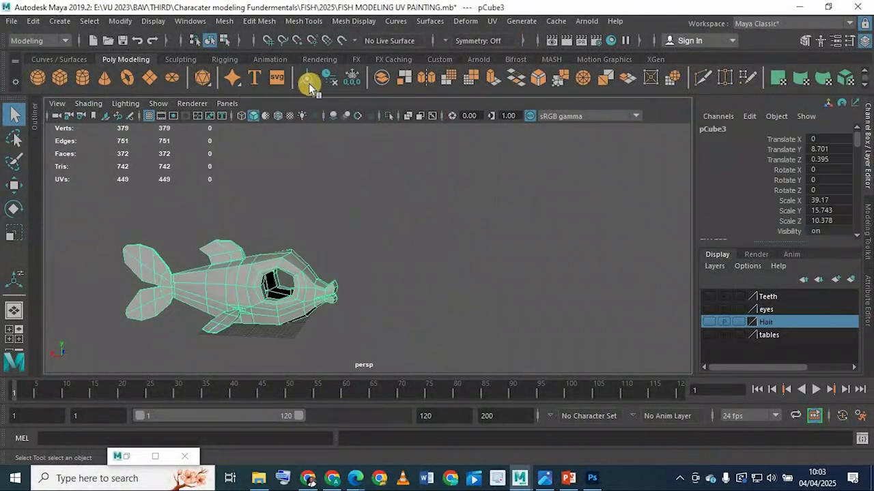
{"action": "left_click", "coordinate": [313, 59]}
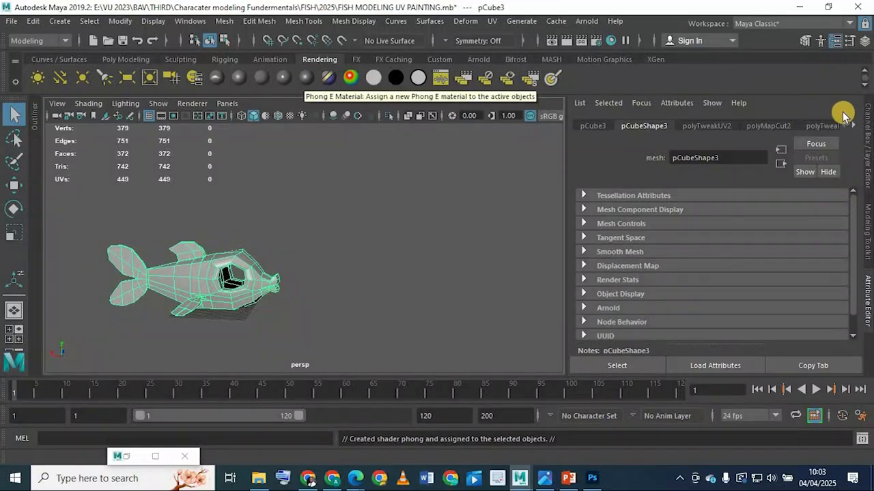
Step: Look through the fish mesh's history nodes in the Attribute Editor for the assigned Phong material
{"action": "left_click", "coordinate": [853, 125]}
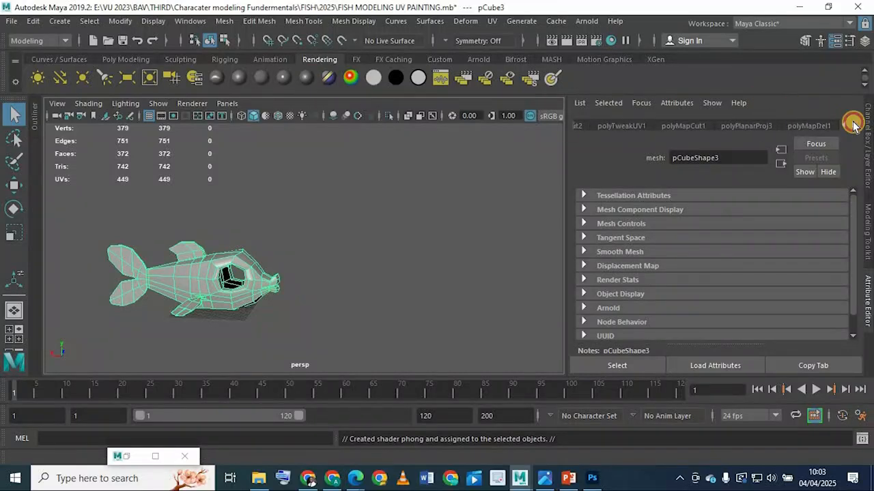
{"action": "left_click", "coordinate": [852, 124]}
{"action": "left_click", "coordinate": [852, 125]}
{"action": "left_click", "coordinate": [852, 125]}
{"action": "left_click", "coordinate": [853, 125]}
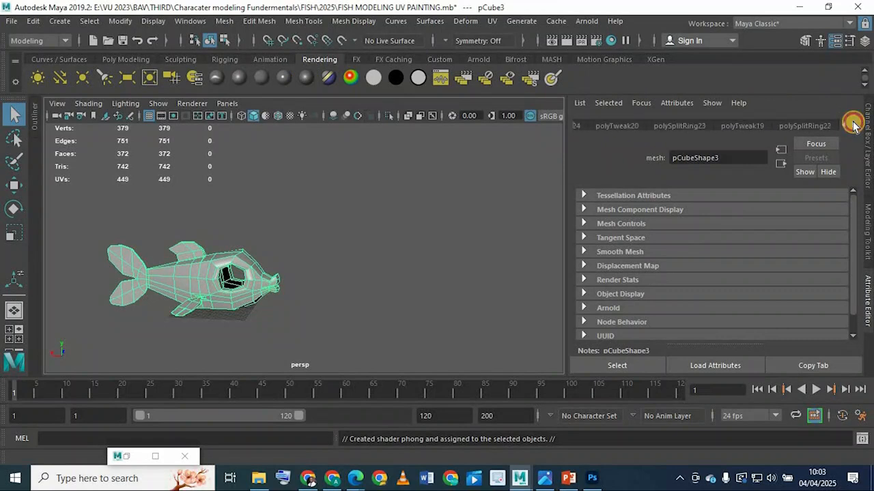
{"action": "left_click", "coordinate": [853, 124]}
{"action": "left_click", "coordinate": [852, 125]}
{"action": "left_click", "coordinate": [852, 125]}
{"action": "left_click", "coordinate": [853, 125]}
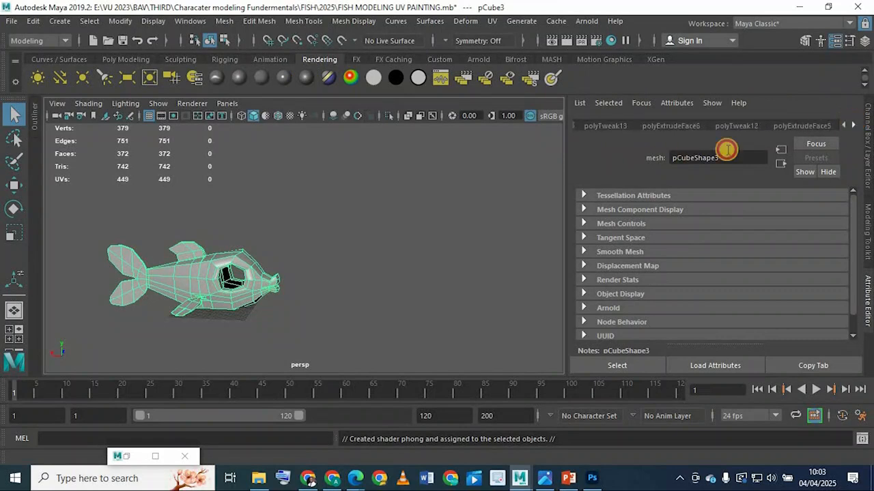
Step: Delete the construction history of the selected fish mesh
{"action": "left_click", "coordinate": [32, 22]}
{"action": "mouse_move", "coordinate": [82, 172]}
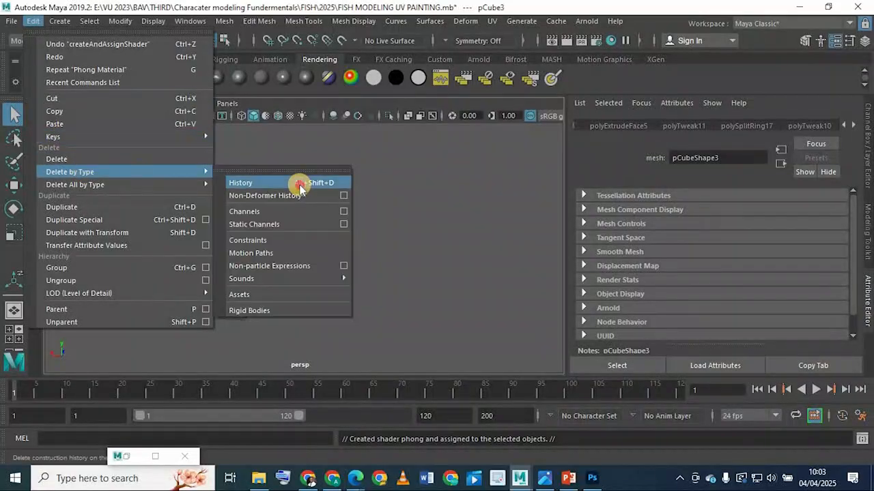
{"action": "left_click", "coordinate": [300, 183]}
Step: Rename the fish's new Phong material to Fish and darken its color
{"action": "left_click", "coordinate": [695, 126]}
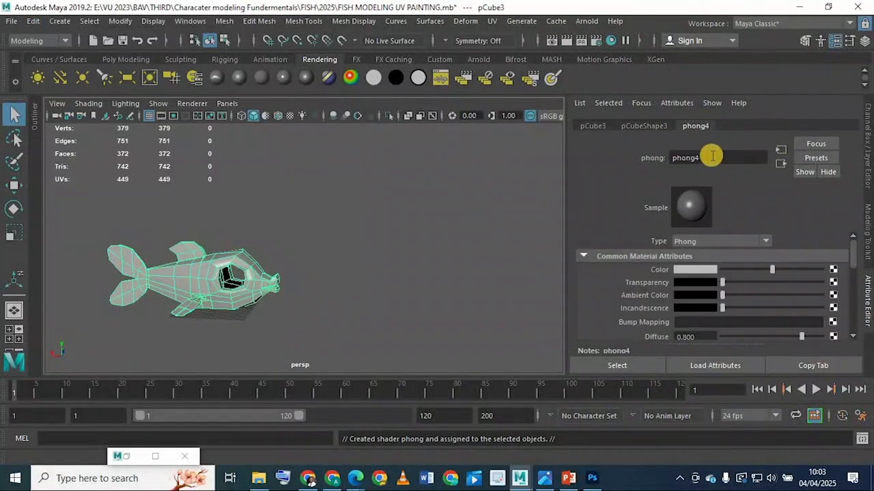
{"action": "left_click", "coordinate": [714, 156]}
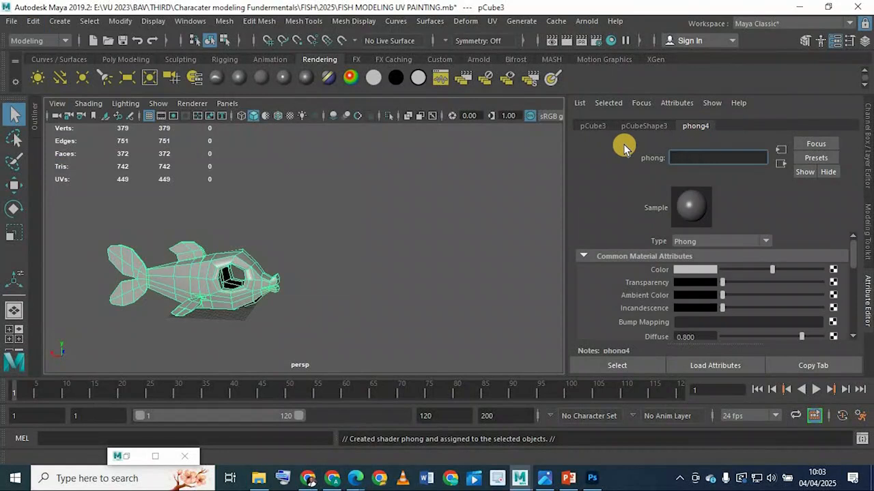
{"action": "key", "text": "Return"}
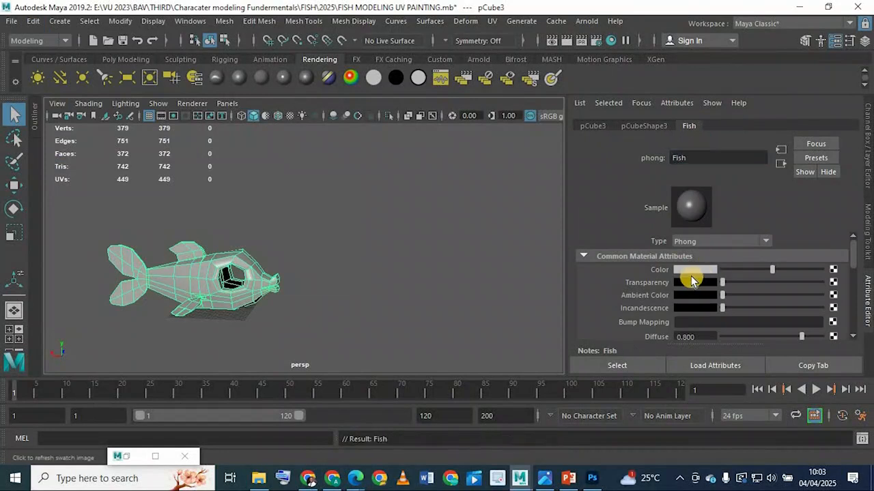
{"action": "mouse_move", "coordinate": [752, 270]}
{"action": "left_mouse_down"}
{"action": "mouse_move", "coordinate": [762, 273]}
{"action": "mouse_move", "coordinate": [733, 271]}
{"action": "mouse_move", "coordinate": [743, 270]}
{"action": "left_mouse_up"}
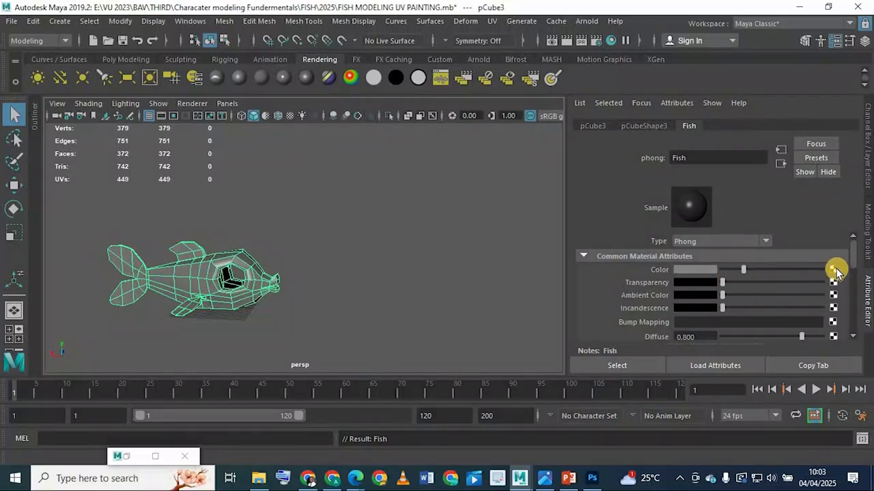
Step: Connect a File texture node to the Color attribute of the Fish material
{"action": "left_click", "coordinate": [834, 270]}
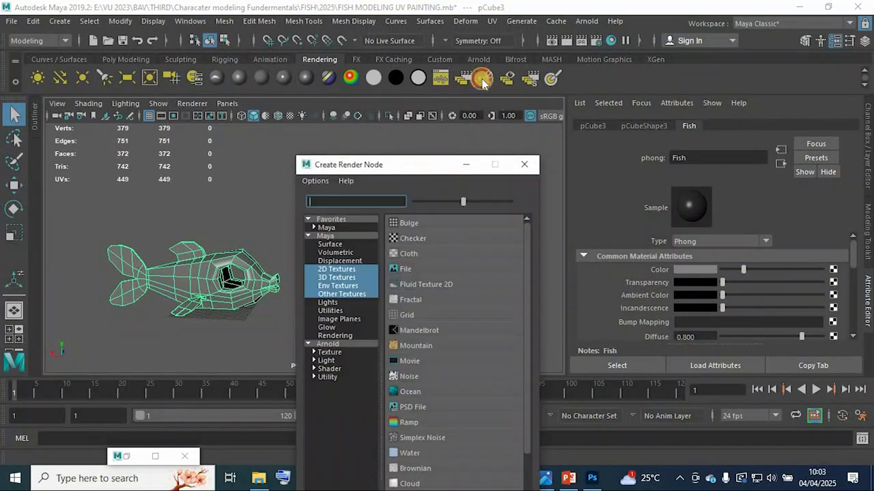
{"action": "left_click_drag", "start_coordinate": [413, 170], "coordinate": [480, 76]}
{"action": "left_click_drag", "start_coordinate": [460, 43], "coordinate": [455, 38]}
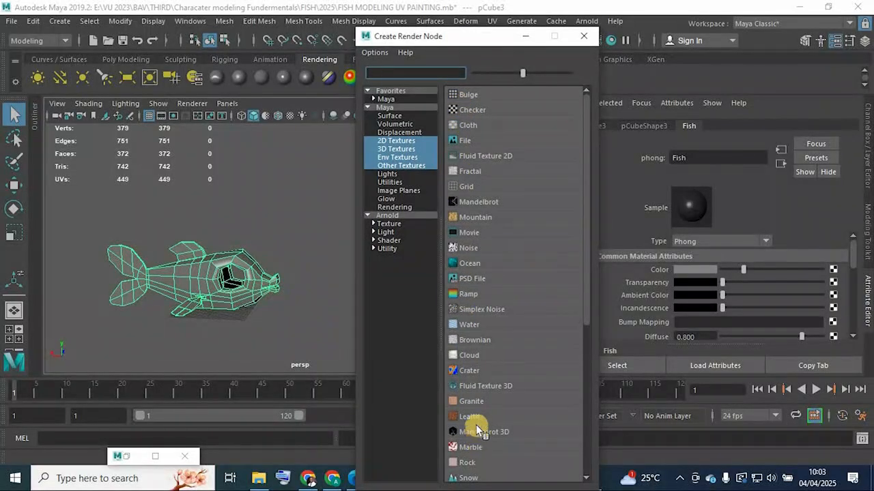
{"action": "left_click", "coordinate": [461, 141]}
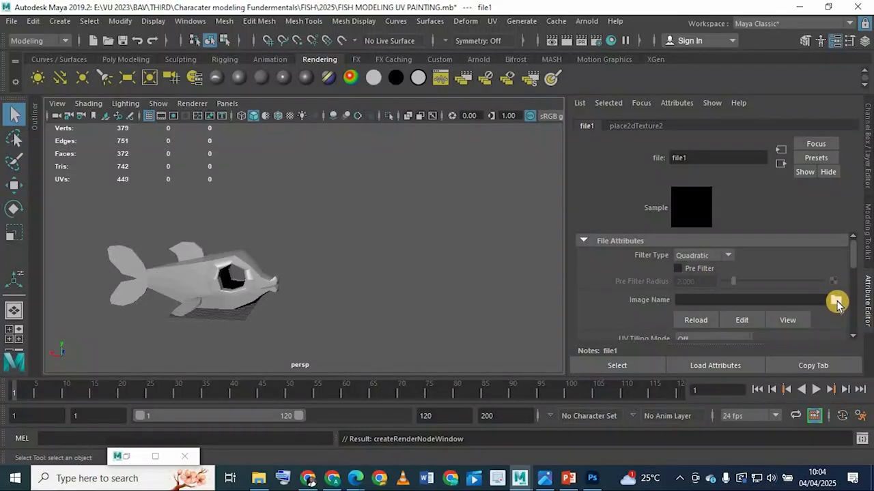
Step: Browse for the file texture's image in E:\VU 2023\BAV\THIRD\Characater modeling Fundermentals
{"action": "left_click", "coordinate": [837, 302]}
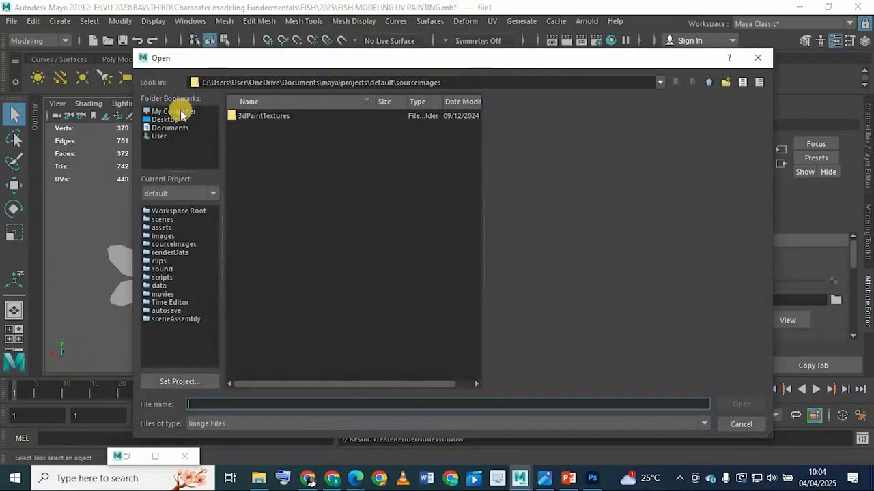
{"action": "left_click", "coordinate": [180, 113]}
{"action": "double_click", "coordinate": [234, 114]}
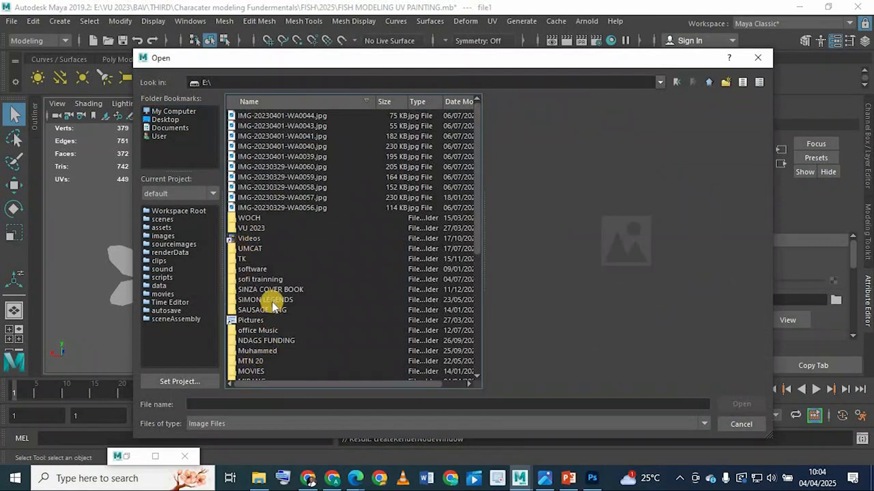
{"action": "scroll", "coordinate": [273, 307], "scroll_direction": "down", "scroll_amount": 3}
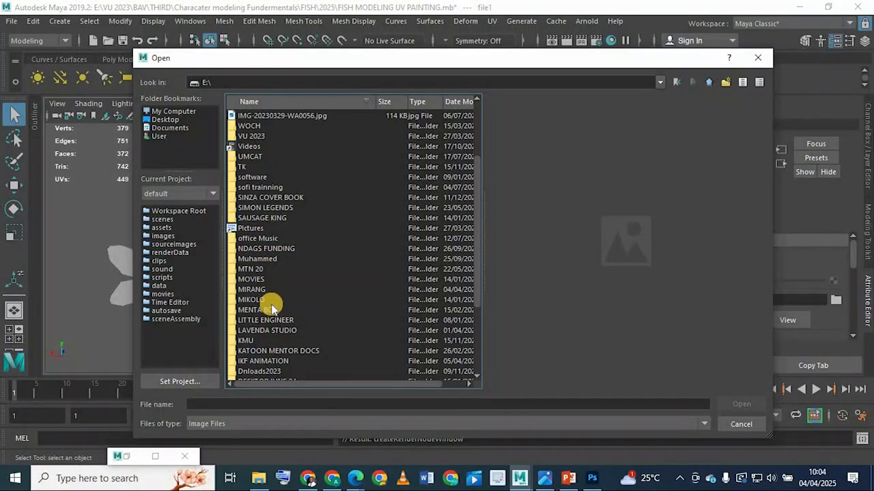
{"action": "scroll", "coordinate": [272, 315], "scroll_direction": "down", "scroll_amount": 3}
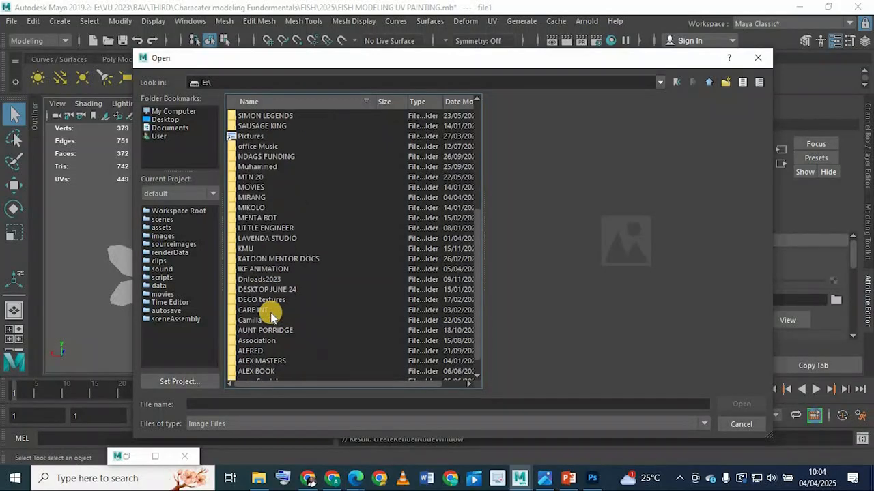
{"action": "scroll", "coordinate": [263, 302], "scroll_direction": "up", "scroll_amount": 5}
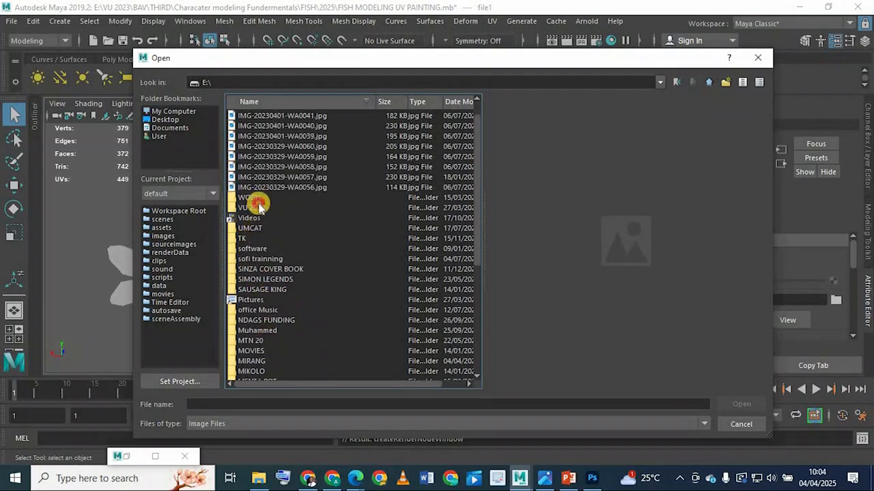
{"action": "double_click", "coordinate": [258, 206]}
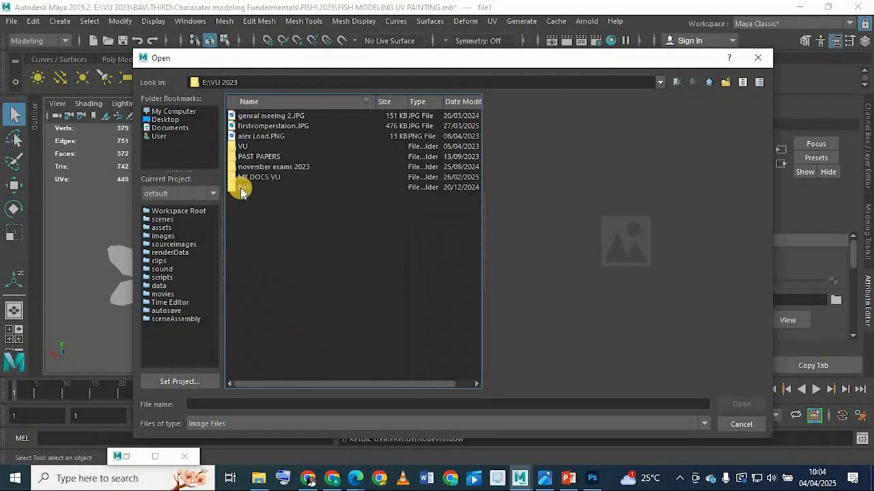
{"action": "double_click", "coordinate": [243, 188]}
{"action": "double_click", "coordinate": [246, 116]}
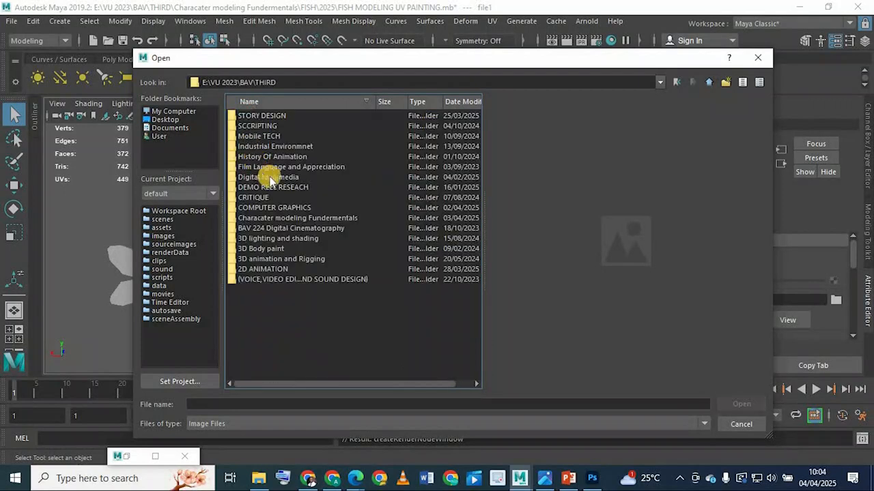
{"action": "double_click", "coordinate": [265, 219]}
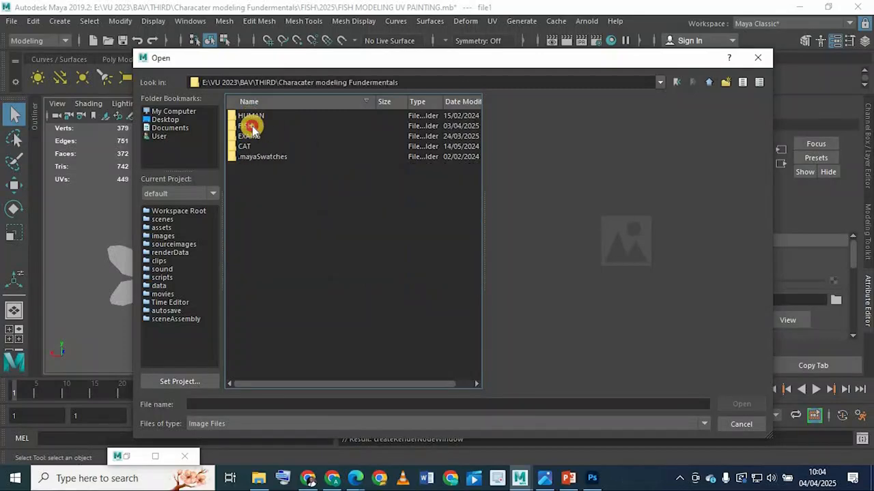
Step: Load FIsh TExture.jpg from the FISH\2025\UVS folder as the file texture's image
{"action": "double_click", "coordinate": [249, 126]}
{"action": "double_click", "coordinate": [247, 187]}
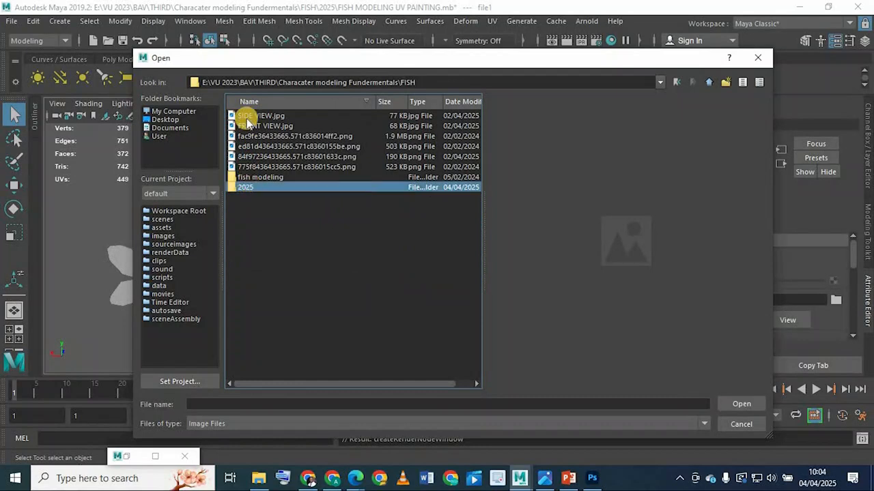
{"action": "double_click", "coordinate": [246, 116]}
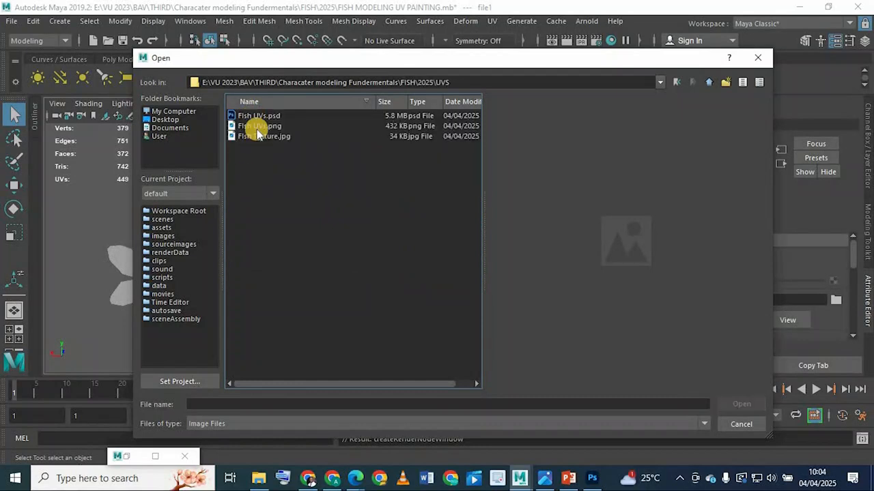
{"action": "left_click", "coordinate": [258, 128]}
{"action": "left_click", "coordinate": [259, 137]}
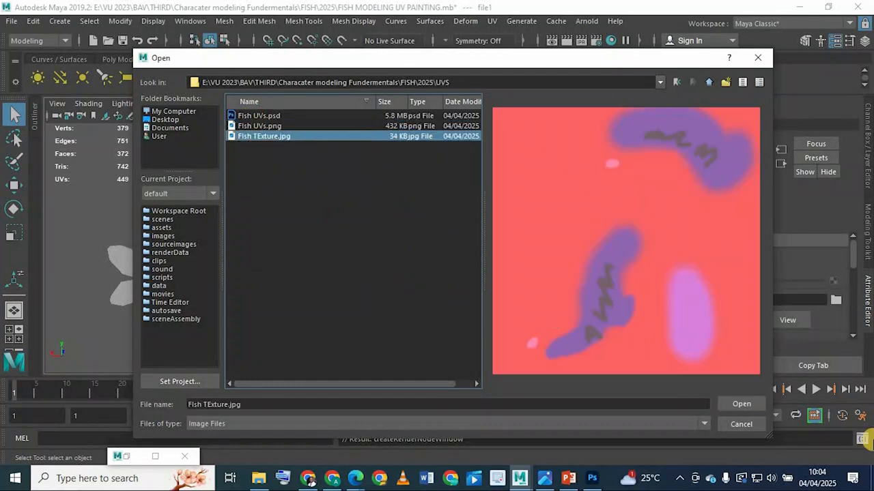
{"action": "left_click", "coordinate": [741, 404]}
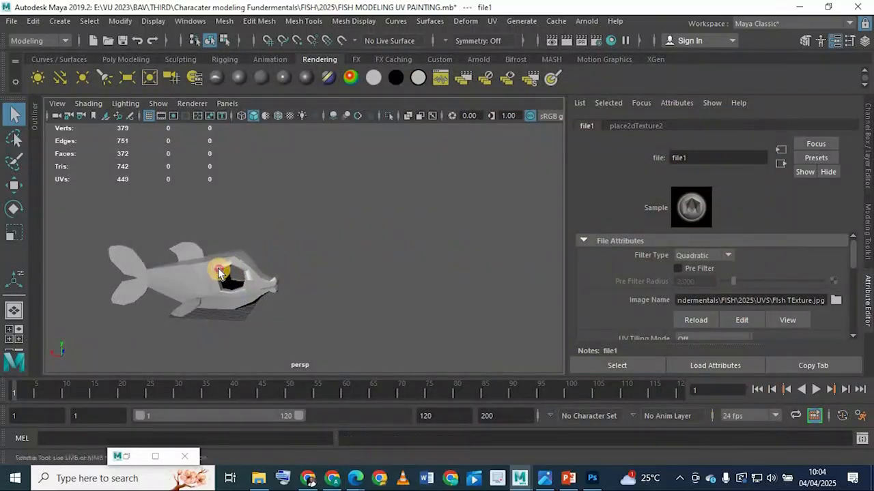
Step: Turn on textured display in the viewport and inspect the painted fish around its mouth
{"action": "left_click_drag", "start_coordinate": [227, 270], "coordinate": [222, 273], "text": "alt"}
{"action": "key", "text": "6"}
{"action": "right_click_drag", "start_coordinate": [243, 266], "coordinate": [343, 276], "text": "alt"}
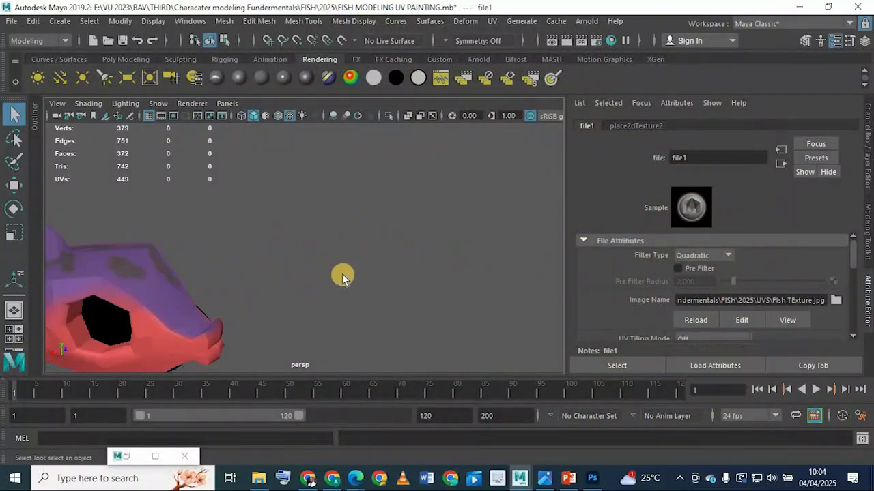
{"action": "left_click_drag", "start_coordinate": [210, 269], "coordinate": [301, 287], "text": "alt"}
{"action": "left_click", "coordinate": [322, 259]}
{"action": "left_click", "coordinate": [355, 287]}
{"action": "scroll", "coordinate": [336, 220], "scroll_direction": "up", "scroll_amount": 5}
{"action": "scroll", "coordinate": [396, 273], "scroll_direction": "up", "scroll_amount": 3}
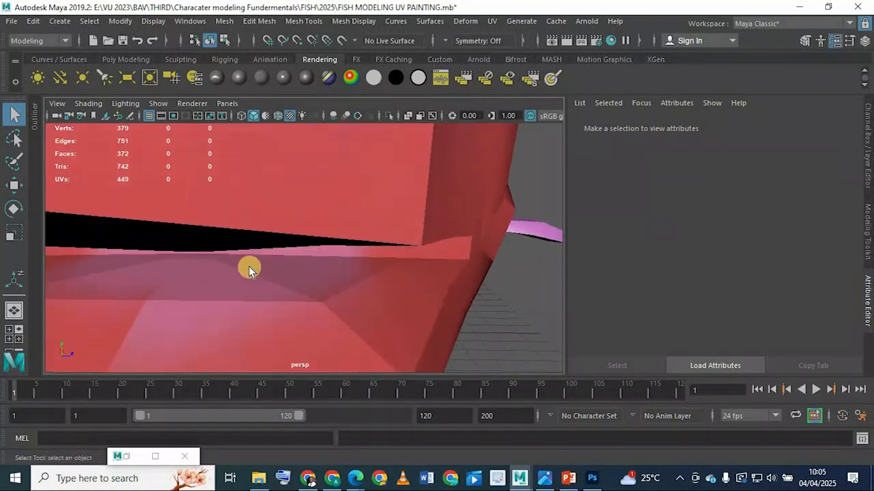
{"action": "left_click_drag", "start_coordinate": [250, 267], "coordinate": [279, 273], "text": "alt"}
{"action": "right_click_drag", "start_coordinate": [279, 273], "coordinate": [338, 312], "text": "alt"}
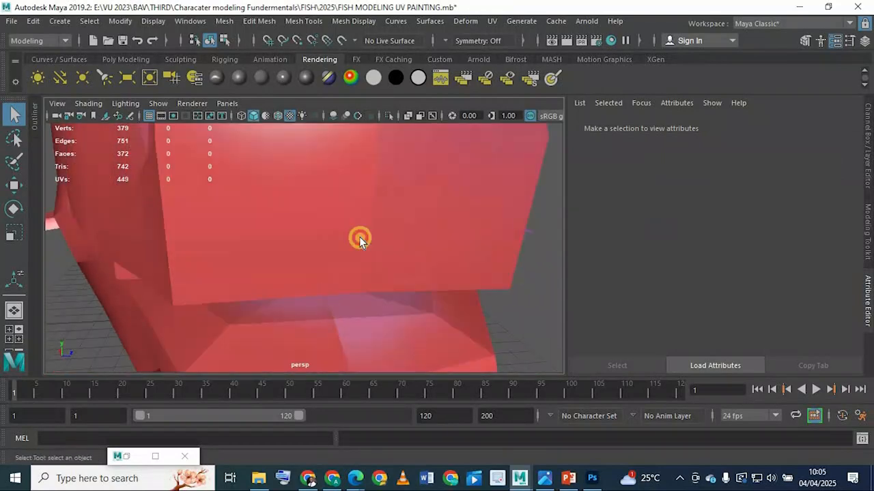
Step: Turn on smooth mesh preview for the fish body and check the texture from several sides
{"action": "left_click", "coordinate": [386, 224]}
{"action": "key", "text": "3"}
{"action": "scroll", "coordinate": [439, 273], "scroll_direction": "down", "scroll_amount": 4}
{"action": "left_click", "coordinate": [439, 272]}
{"action": "left_click_drag", "start_coordinate": [376, 256], "coordinate": [289, 248], "text": "alt"}
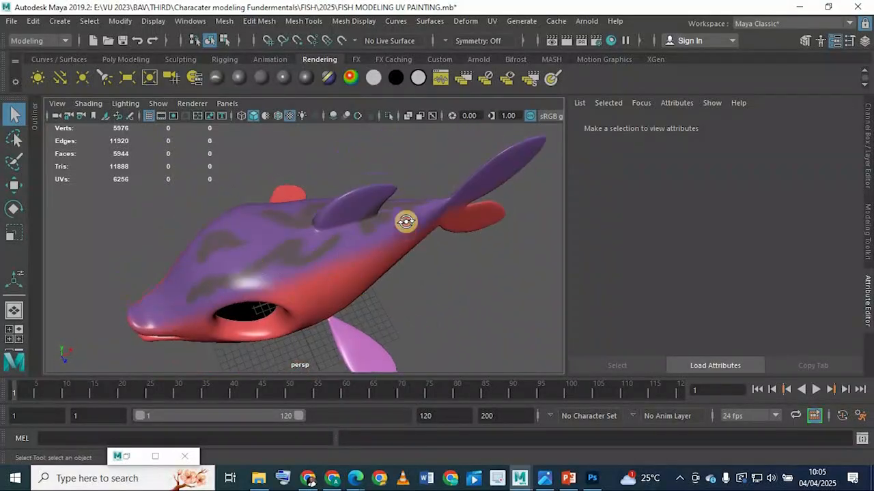
{"action": "left_click_drag", "start_coordinate": [405, 222], "coordinate": [683, 287], "text": "alt"}
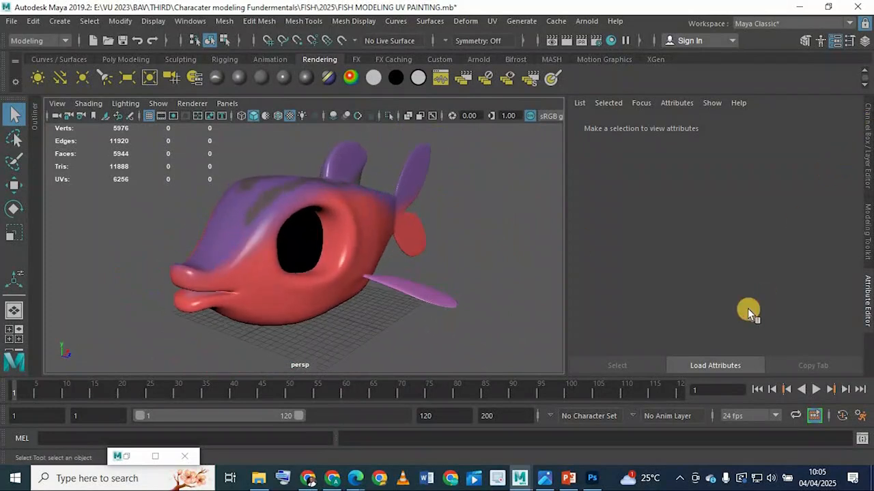
Step: Make the Teeth and eyes display layers visible
{"action": "key", "text": "ctrl+a"}
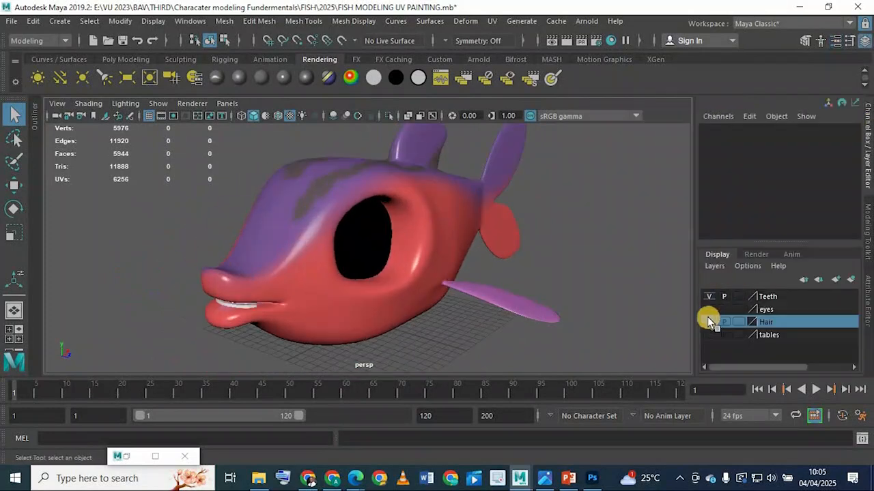
{"action": "left_click", "coordinate": [708, 309]}
{"action": "left_click_drag", "start_coordinate": [415, 238], "coordinate": [374, 270], "text": "alt"}
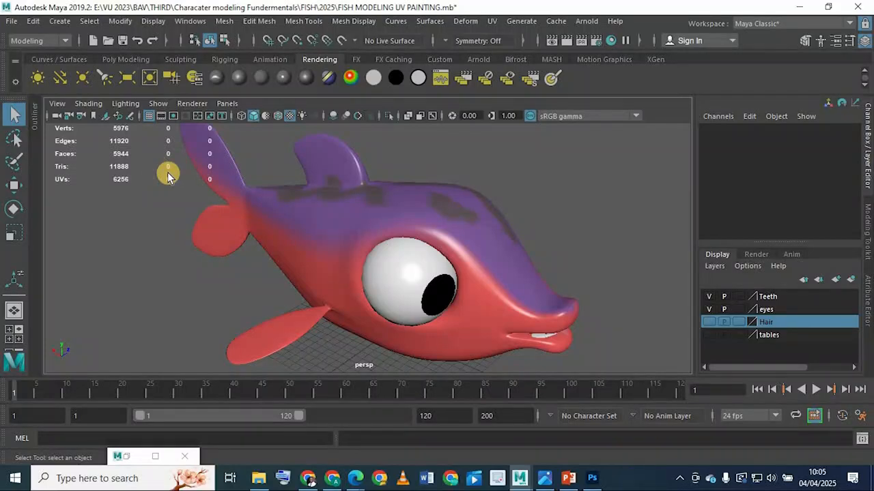
Step: Enlarge the fish reference picture and compare it with the textured model's body and side fins in Maya
{"action": "left_click", "coordinate": [544, 478]}
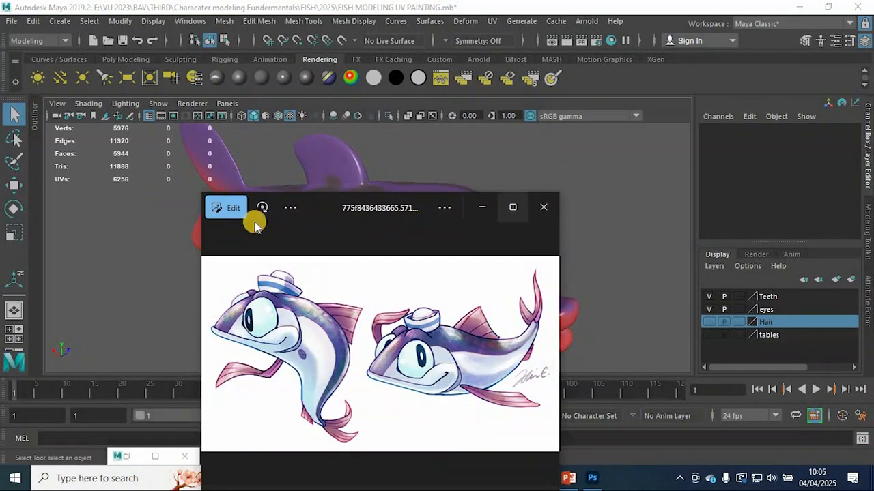
{"action": "double_click", "coordinate": [307, 207]}
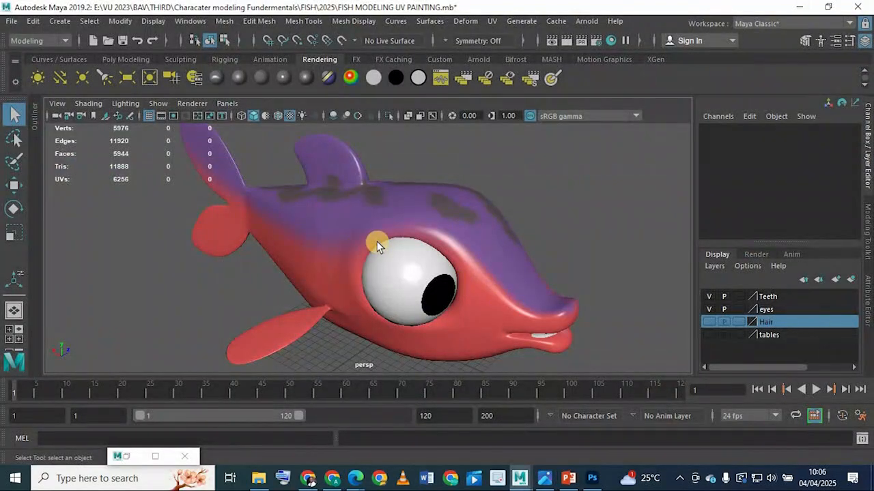
{"action": "left_click_drag", "start_coordinate": [372, 217], "coordinate": [556, 236], "text": "alt"}
{"action": "left_click_drag", "start_coordinate": [499, 252], "coordinate": [511, 280], "text": "alt"}
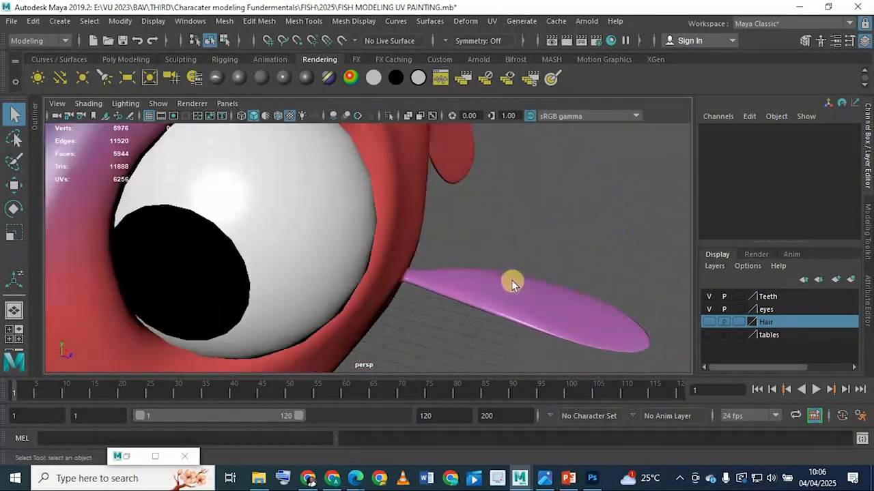
{"action": "left_click_drag", "start_coordinate": [444, 285], "coordinate": [50, 312], "text": "alt"}
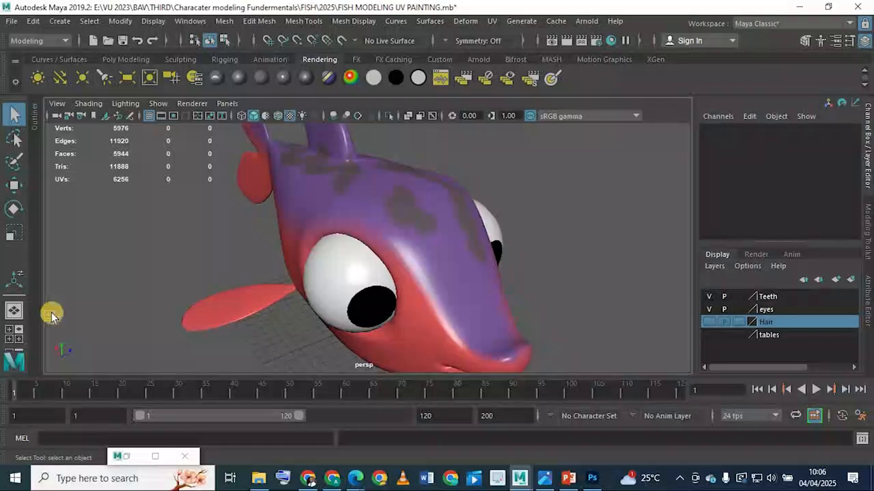
Step: Examine the texture inside the fish's mouth, around the teeth and along the lips
{"action": "left_click_drag", "start_coordinate": [300, 263], "coordinate": [314, 220], "text": "alt"}
{"action": "middle_click_drag", "start_coordinate": [410, 286], "coordinate": [384, 255], "text": "alt"}
{"action": "scroll", "coordinate": [384, 256], "scroll_direction": "up", "scroll_amount": 8}
{"action": "left_click_drag", "start_coordinate": [384, 255], "coordinate": [232, 235], "text": "alt"}
{"action": "middle_click_drag", "start_coordinate": [232, 235], "coordinate": [289, 277], "text": "alt"}
{"action": "scroll", "coordinate": [325, 267], "scroll_direction": "up", "scroll_amount": 6}
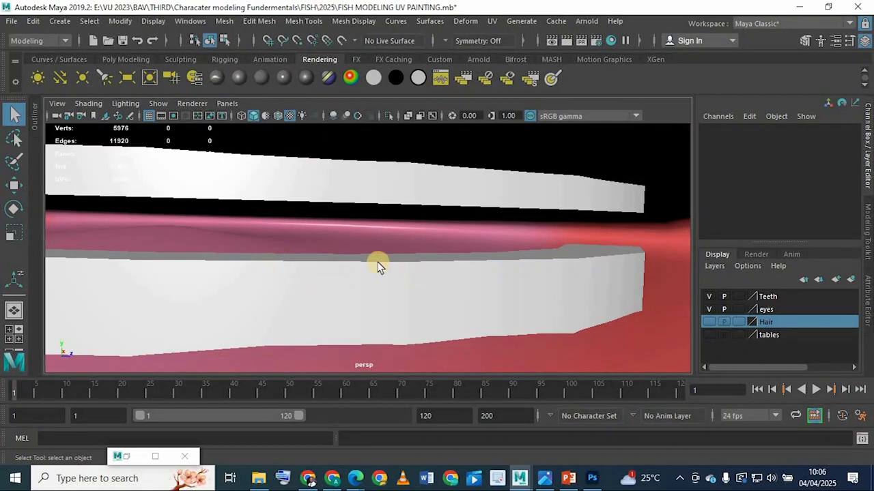
{"action": "scroll", "coordinate": [375, 256], "scroll_direction": "down", "scroll_amount": 5}
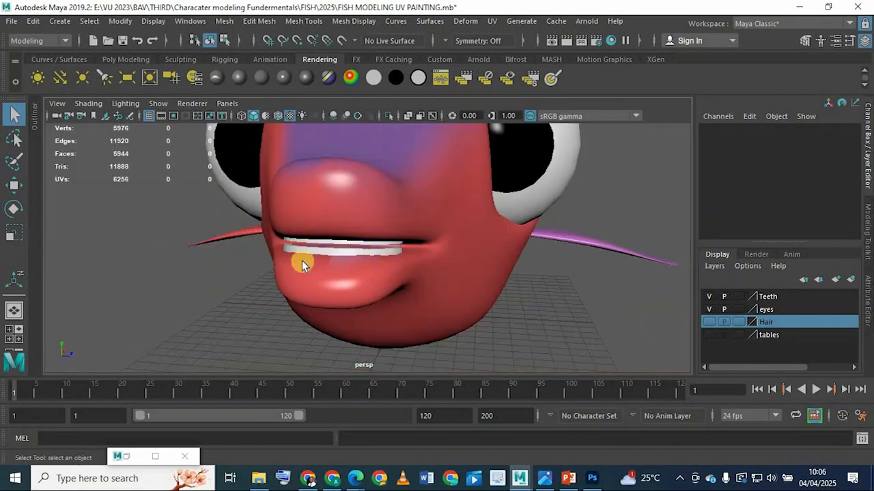
{"action": "left_click_drag", "start_coordinate": [433, 248], "coordinate": [328, 289], "text": "alt"}
{"action": "right_click_drag", "start_coordinate": [327, 289], "coordinate": [435, 307], "text": "alt"}
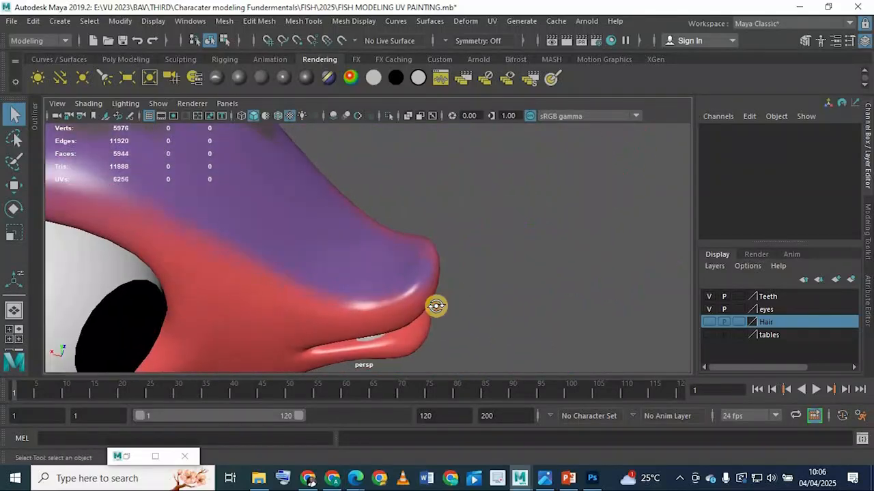
Step: Examine the painted texture around the eyes, along the body and on the fins of the fish
{"action": "left_click_drag", "start_coordinate": [435, 306], "coordinate": [428, 300], "text": "alt"}
{"action": "left_click_drag", "start_coordinate": [271, 307], "coordinate": [383, 231], "text": "alt"}
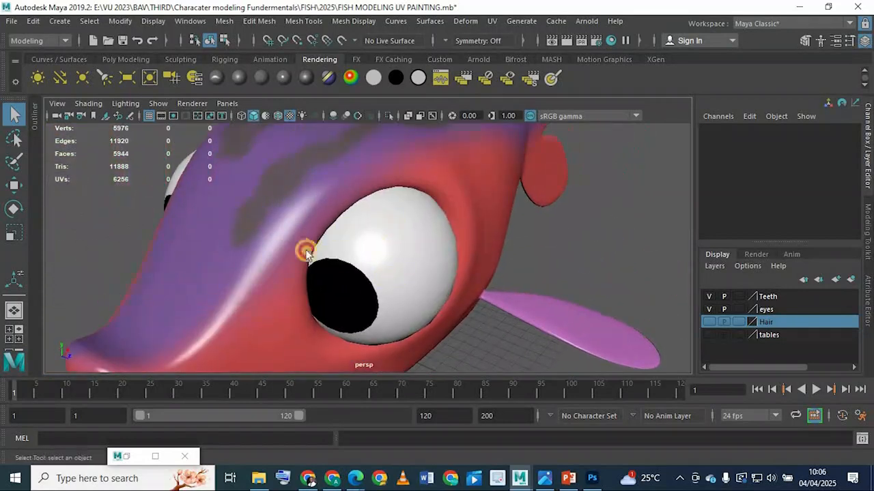
{"action": "left_click_drag", "start_coordinate": [306, 253], "coordinate": [352, 202], "text": "alt"}
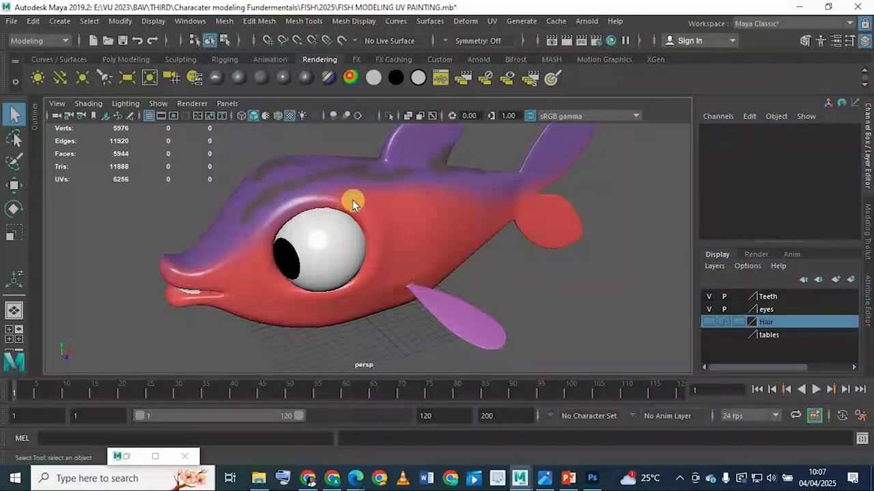
{"action": "scroll", "coordinate": [292, 240], "scroll_direction": "up", "scroll_amount": 3}
{"action": "left_click_drag", "start_coordinate": [293, 240], "coordinate": [427, 262], "text": "alt"}
{"action": "left_click_drag", "start_coordinate": [384, 285], "coordinate": [373, 335], "text": "alt"}
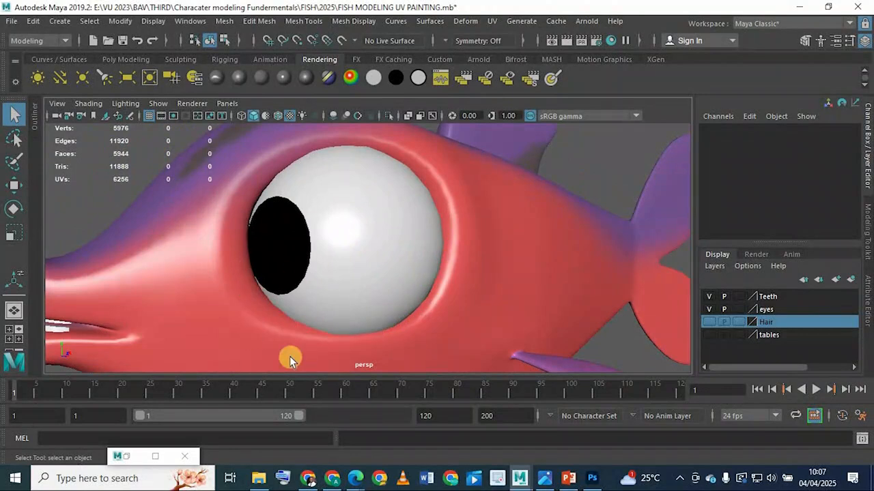
{"action": "left_click_drag", "start_coordinate": [499, 268], "coordinate": [380, 217], "text": "alt"}
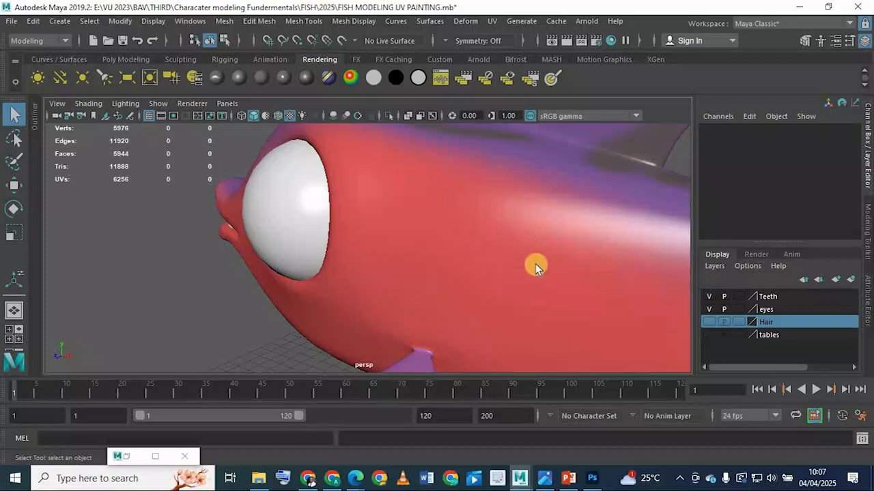
{"action": "left_click_drag", "start_coordinate": [573, 238], "coordinate": [405, 266], "text": "alt"}
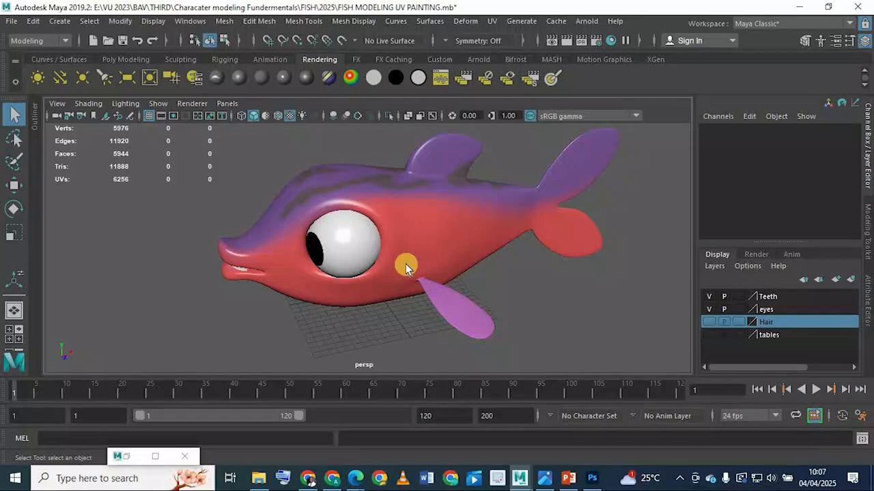
{"action": "left_click_drag", "start_coordinate": [493, 214], "coordinate": [309, 234], "text": "alt"}
{"action": "left_click_drag", "start_coordinate": [385, 169], "coordinate": [418, 200], "text": "alt"}
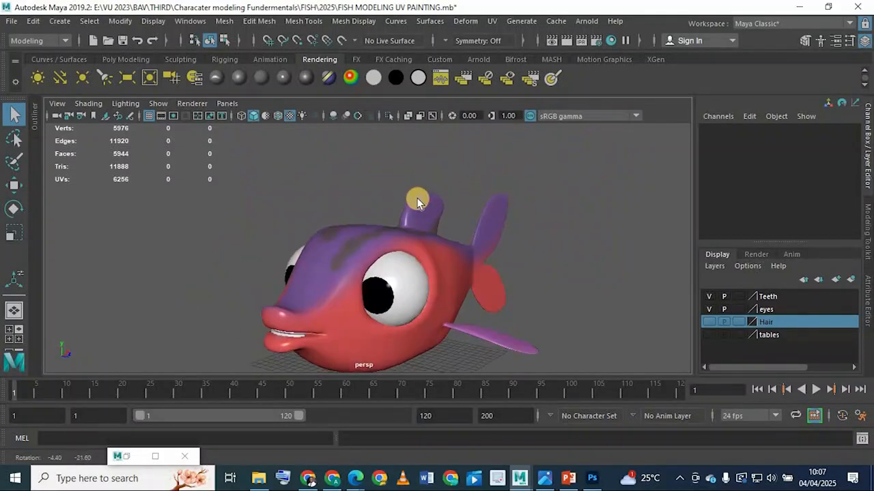